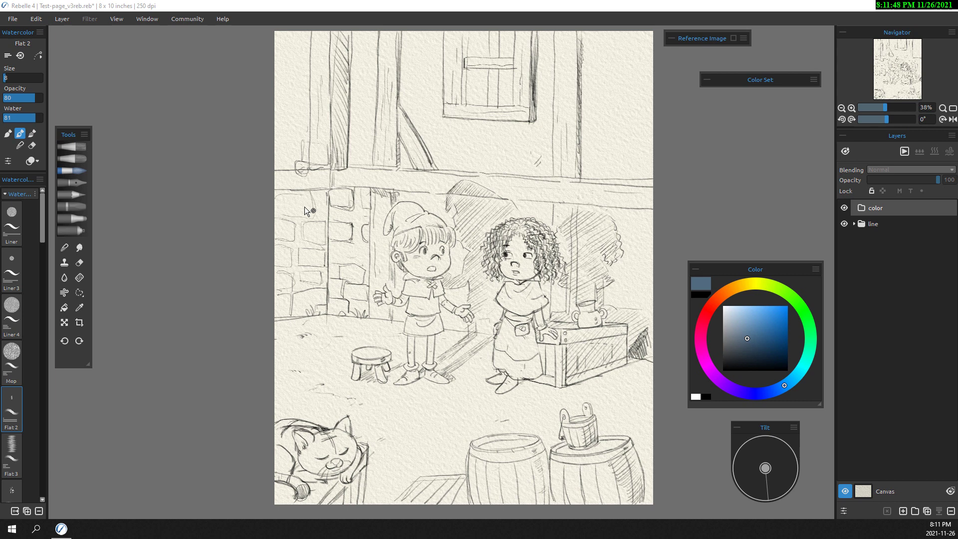
Name the new layer bg and lay a light beige wash across the top
key(Return)
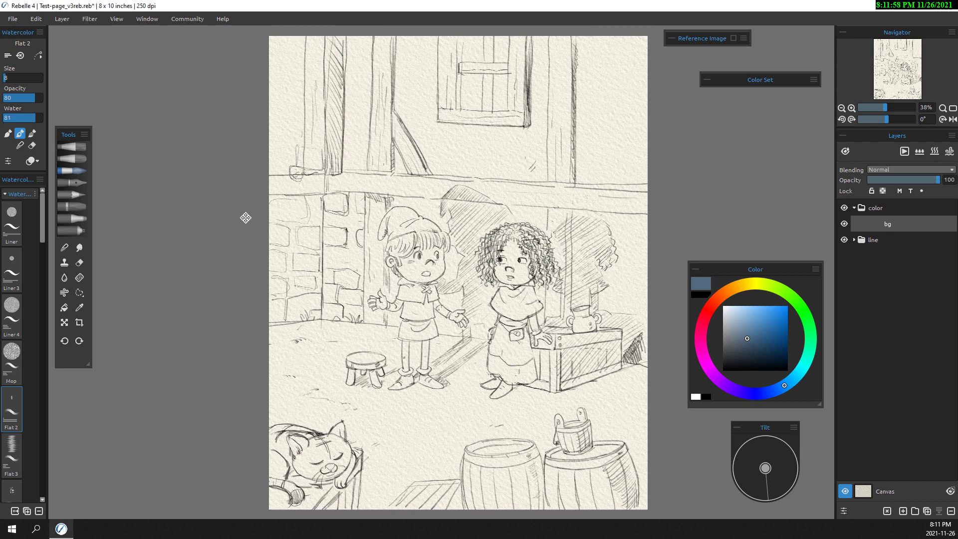
text(100)
click(735, 322)
drag(735, 322, 733, 311)
drag(623, 55, 588, 169)
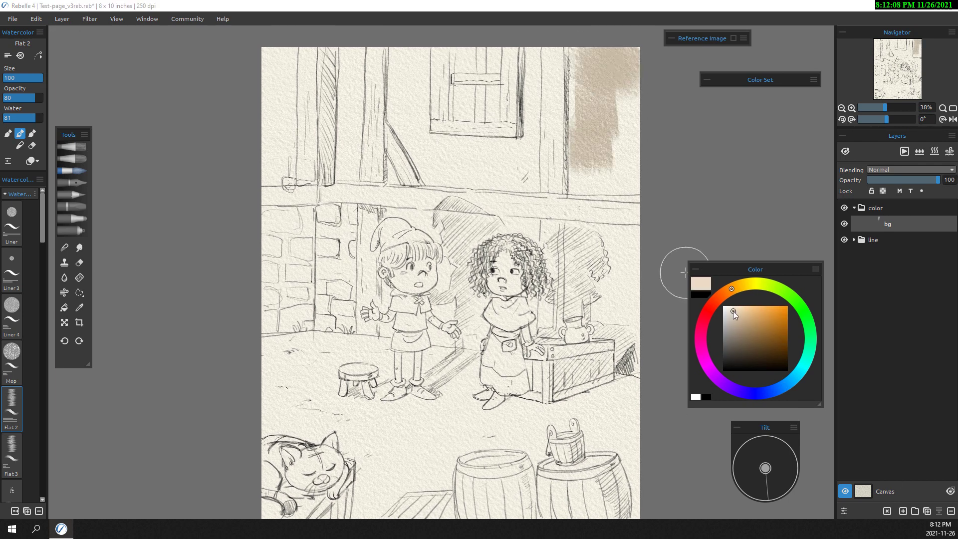
drag(549, 54, 509, 163)
mouse_move(424, 149)
mouse_down()
mouse_move(301, 58)
mouse_move(275, 170)
mouse_up()
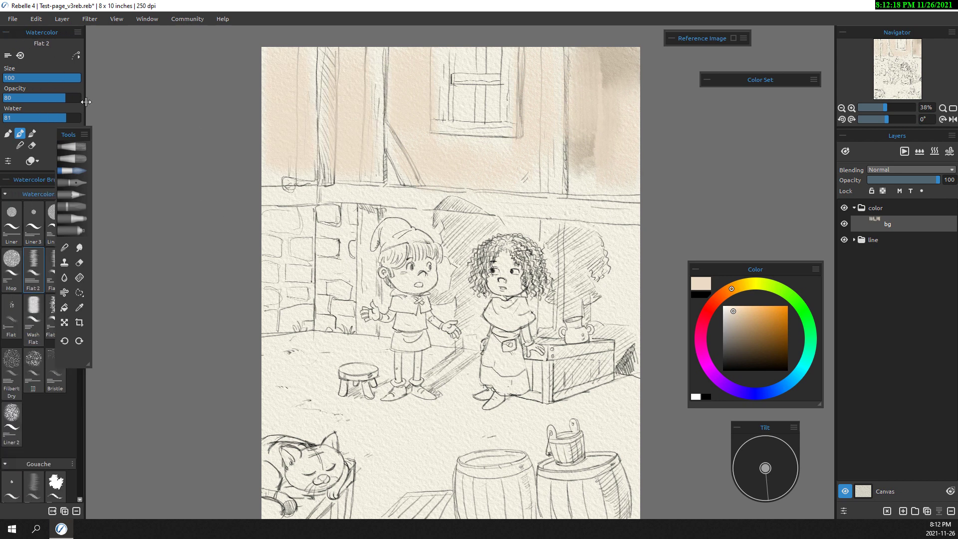
Lower the brush opacity and wash yellow over the lower left, wall and upper right
drag(49, 159, 86, 157)
drag(28, 98, 39, 97)
click(747, 283)
drag(349, 350, 288, 374)
mouse_move(345, 279)
mouse_down()
mouse_move(331, 213)
mouse_move(607, 207)
mouse_move(614, 290)
mouse_up()
Add light blue washes on the right and top, and green washes on the left
click(785, 386)
drag(618, 210, 598, 249)
mouse_move(409, 80)
mouse_down()
mouse_move(309, 59)
mouse_move(277, 122)
mouse_up()
click(724, 383)
click(763, 283)
click(750, 317)
drag(270, 209, 311, 398)
Wash the barrels, bucket, crate and left stone wall in greyish and cyan blues
scroll(310, 397, down, 2)
click(783, 385)
click(744, 333)
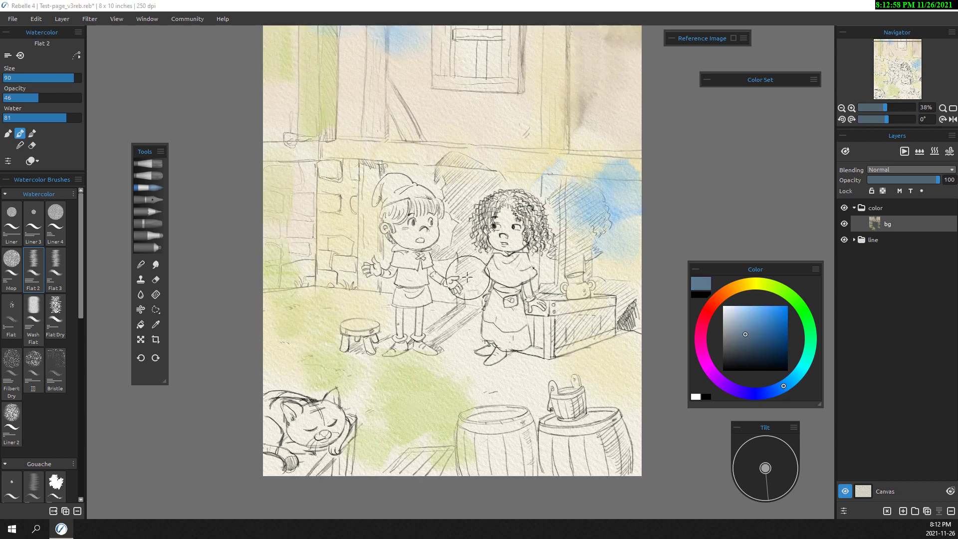
mouse_move(463, 414)
mouse_down()
mouse_move(488, 451)
mouse_move(474, 429)
mouse_move(554, 449)
mouse_move(624, 449)
mouse_up()
mouse_move(494, 414)
mouse_down()
mouse_move(574, 403)
mouse_move(564, 419)
mouse_move(556, 389)
mouse_move(578, 399)
mouse_up()
click(742, 316)
click(793, 378)
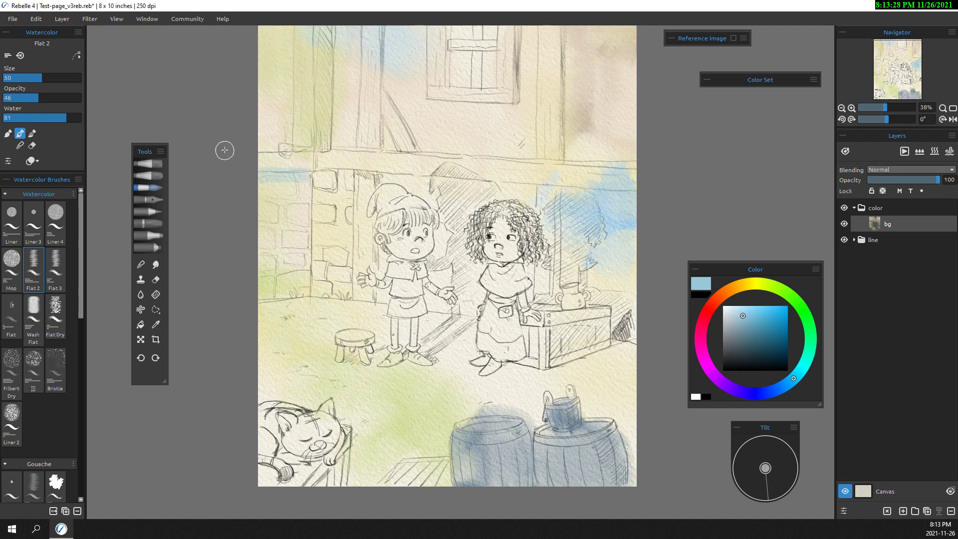
drag(589, 309, 544, 334)
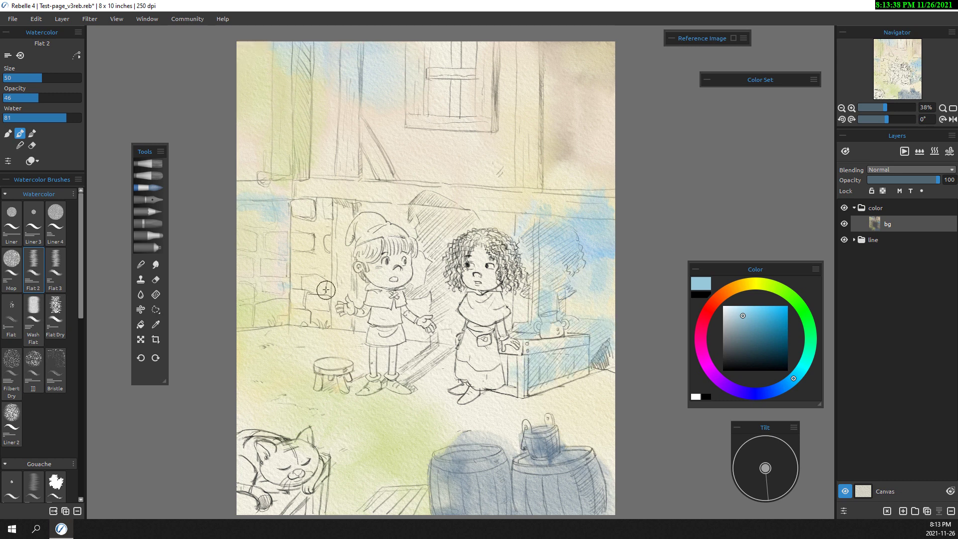
drag(319, 324, 314, 250)
mouse_move(300, 289)
mouse_down()
mouse_move(299, 217)
mouse_move(329, 197)
mouse_up()
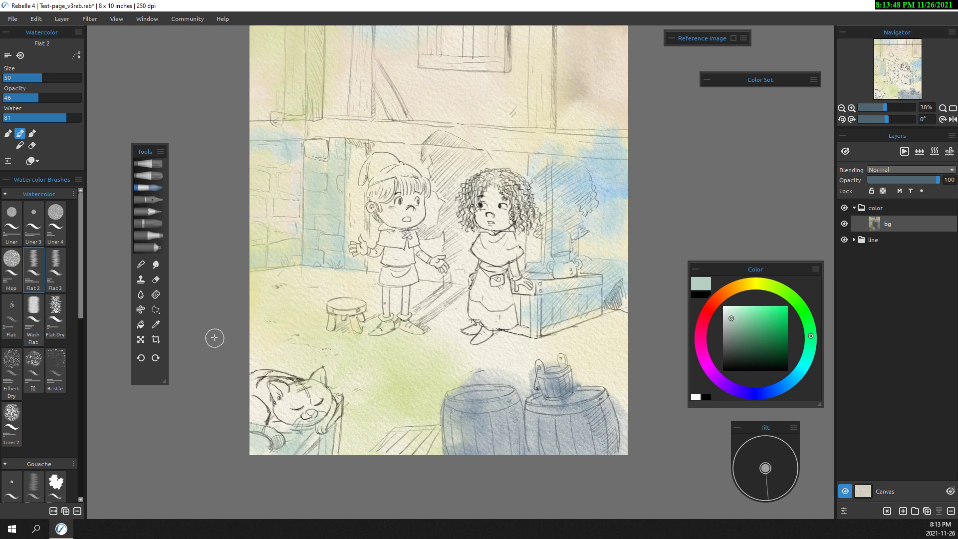
Reposition the view and mix a pale yellow colour
drag(199, 287, 208, 250)
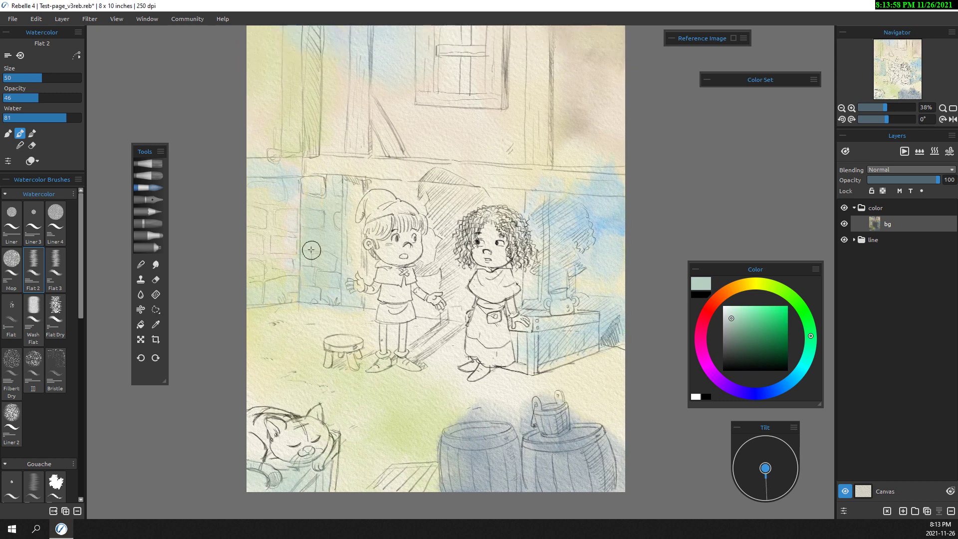
drag(505, 3, 525, 121)
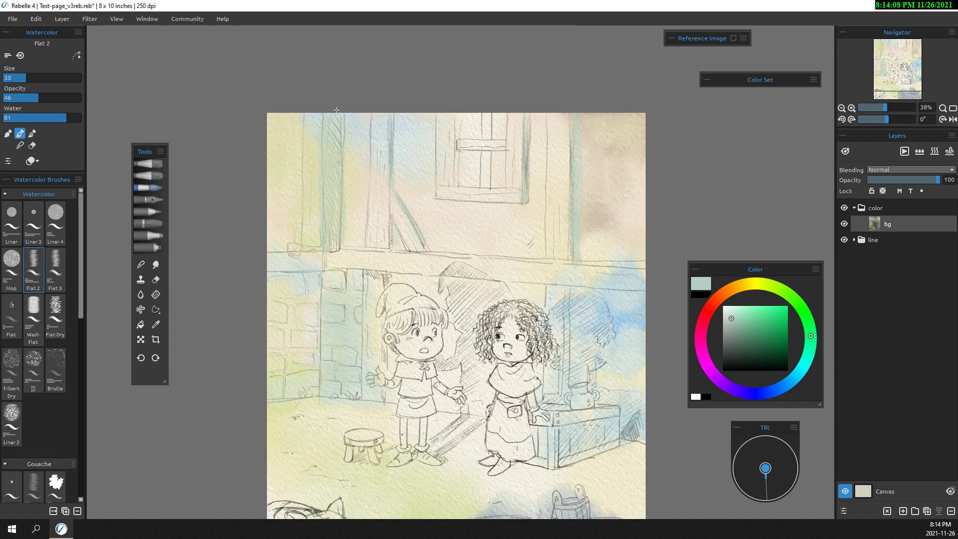
drag(328, 217, 334, 212)
click(743, 285)
click(741, 307)
Set the canvas resolution to 200 dpi in Edit > Canvas Size, then pick a purple
click(36, 19)
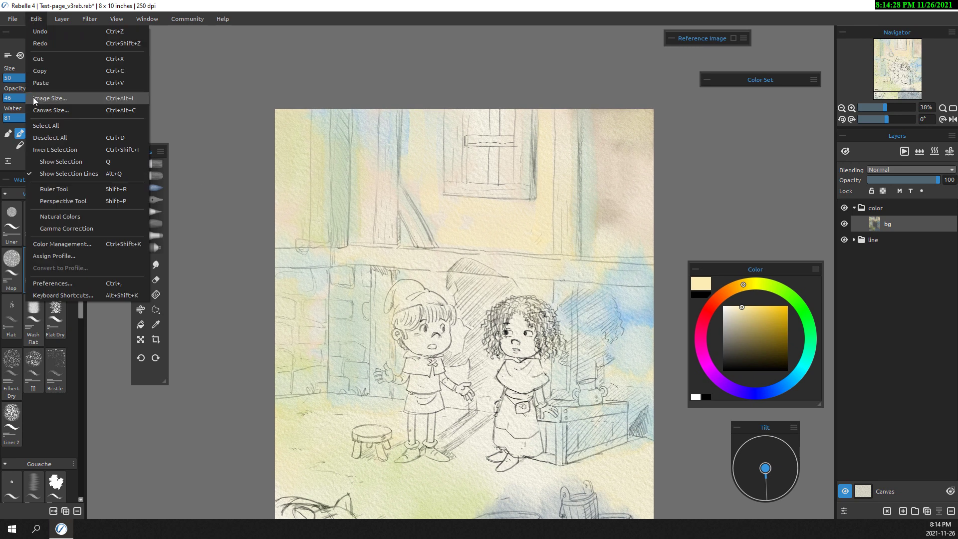
click(47, 97)
double_click(13, 129)
text(200)
key(Return)
click(440, 514)
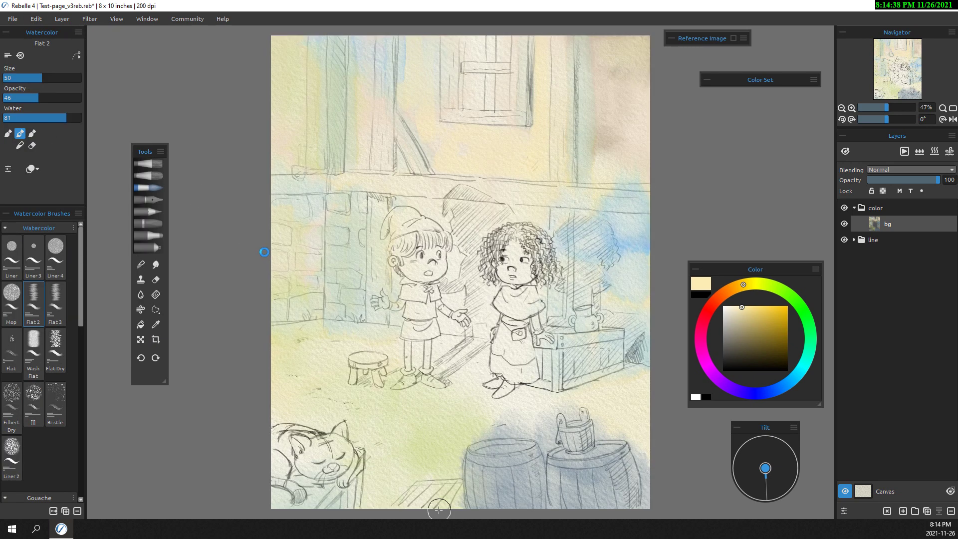
click(720, 382)
click(738, 340)
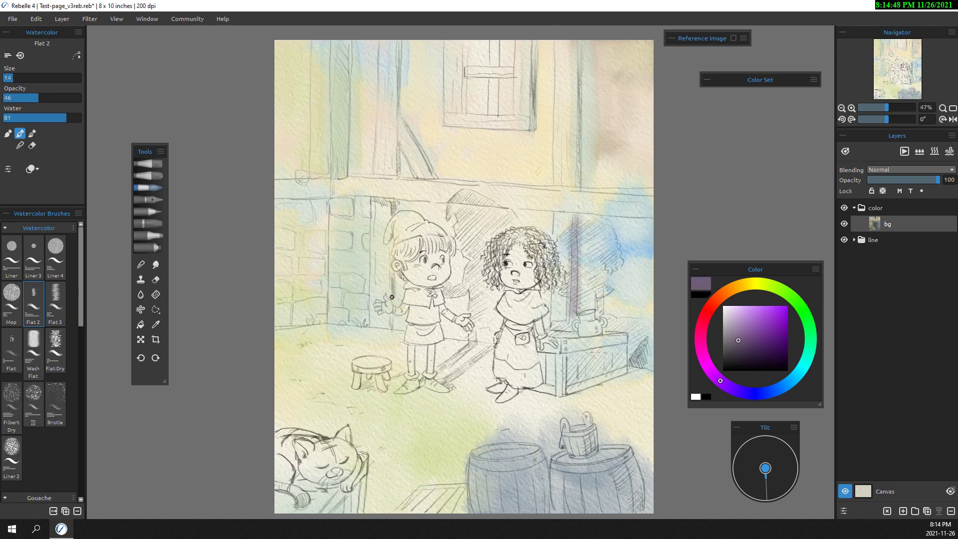
Shade the left wall behind the boy's head with dark blue-grey
click(781, 384)
click(733, 351)
mouse_move(305, 308)
mouse_down()
mouse_move(309, 320)
mouse_move(324, 214)
mouse_move(300, 320)
mouse_up()
drag(284, 239, 344, 314)
mouse_move(364, 219)
mouse_down()
mouse_move(317, 211)
mouse_move(349, 324)
mouse_move(369, 329)
mouse_up()
drag(409, 210, 454, 239)
drag(299, 220, 379, 344)
Deepen shadows around the boy's hand, hat and arm, partly in lighter grey
drag(449, 290, 464, 342)
drag(384, 225, 349, 349)
drag(299, 219, 399, 349)
drag(414, 222, 438, 224)
key(bracketleft)
alt+click(451, 272)
drag(451, 271, 438, 336)
key(bracketright)
key(bracketright)
Shade the wall above, between and right of the girl, down to her shoulder
mouse_move(501, 232)
mouse_down()
mouse_move(551, 239)
mouse_move(456, 231)
mouse_up()
drag(473, 307, 464, 286)
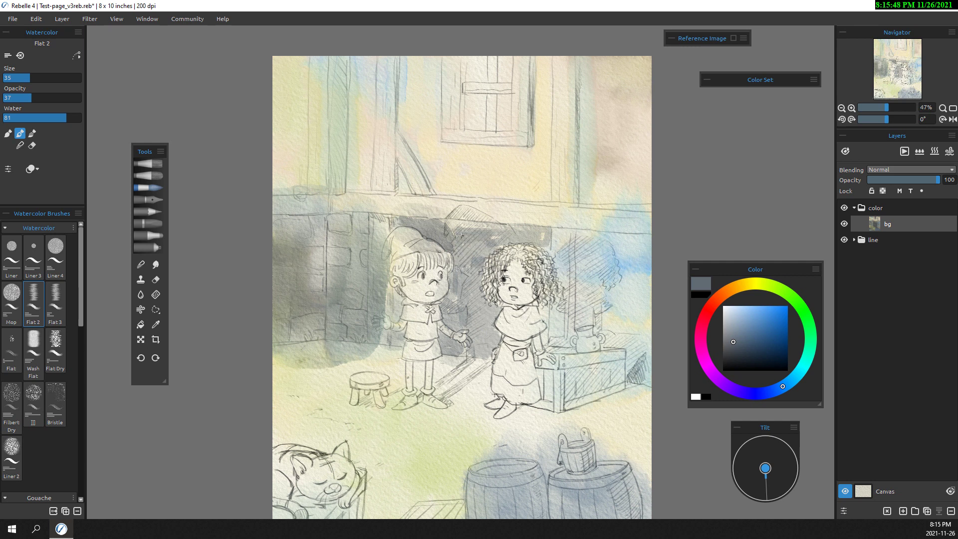
drag(566, 232, 573, 324)
mouse_move(588, 244)
mouse_down()
mouse_move(628, 360)
mouse_move(641, 349)
mouse_up()
drag(628, 230, 583, 242)
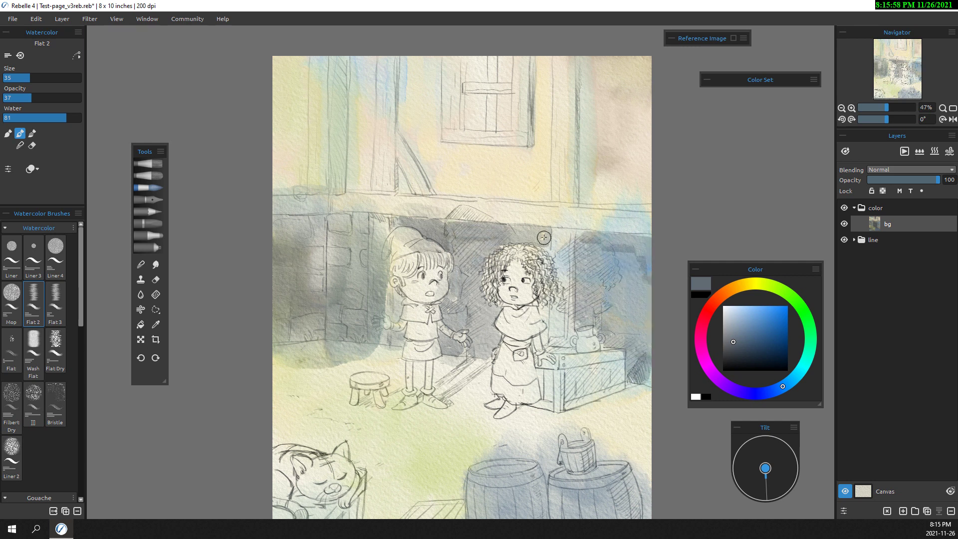
key(bracketleft)
key(bracketleft)
key(bracketleft)
drag(543, 304, 546, 332)
key(bracketright)
Shade the wall beside the boy along both pillars and its top edge
drag(397, 289, 399, 345)
drag(366, 219, 365, 342)
drag(322, 217, 323, 337)
mouse_move(275, 215)
mouse_down()
mouse_move(319, 215)
mouse_move(313, 239)
mouse_up()
key(bracketleft)
key(bracketleft)
key(bracketleft)
key(bracketright)
key(bracketright)
key(bracketright)
Add light green and blue-green washes on the right wall, darker along its edge
click(750, 358)
mouse_move(624, 264)
mouse_down()
mouse_move(624, 314)
mouse_move(622, 254)
mouse_move(579, 339)
mouse_up()
click(773, 286)
click(747, 319)
key(bracketleft)
key(bracketleft)
key(bracketleft)
click(737, 349)
drag(573, 269, 603, 359)
key(bracketleft)
key(bracketleft)
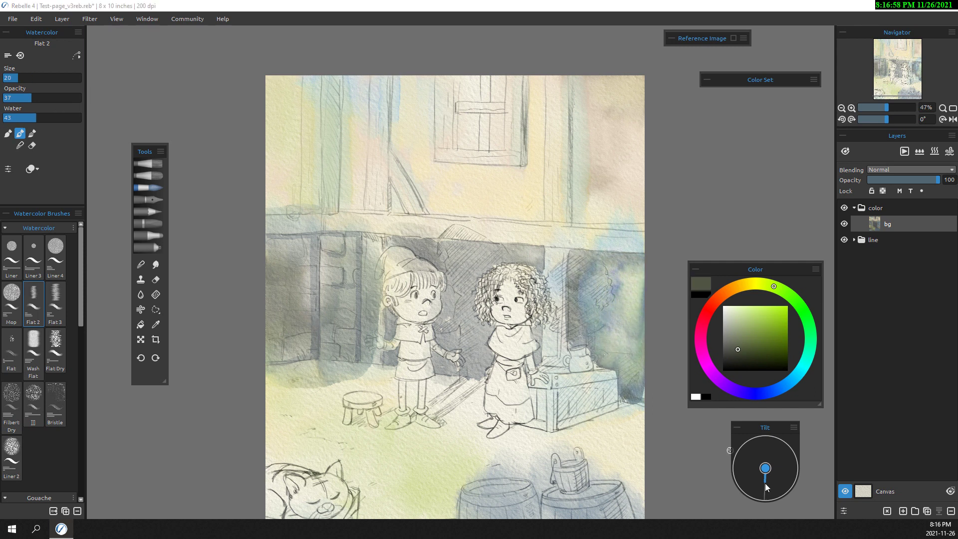
key(bracketright)
key(bracketright)
key(bracketright)
mouse_move(571, 284)
mouse_down()
mouse_move(638, 307)
mouse_move(633, 394)
mouse_up()
key(bracketleft)
key(bracketleft)
key(bracketleft)
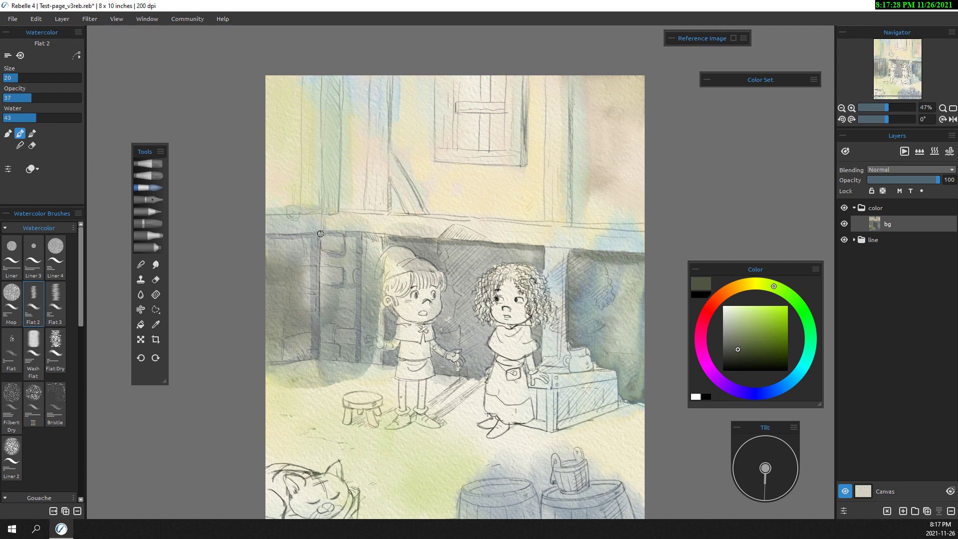
Lay a dark greyish-brown wash on the left wall
click(733, 288)
key(bracketright)
key(bracketright)
key(bracketright)
click(732, 344)
mouse_move(302, 242)
mouse_down()
mouse_move(278, 265)
mouse_move(299, 324)
mouse_move(339, 349)
mouse_move(349, 239)
mouse_up()
key(bracketleft)
key(bracketleft)
key(bracketleft)
click(735, 357)
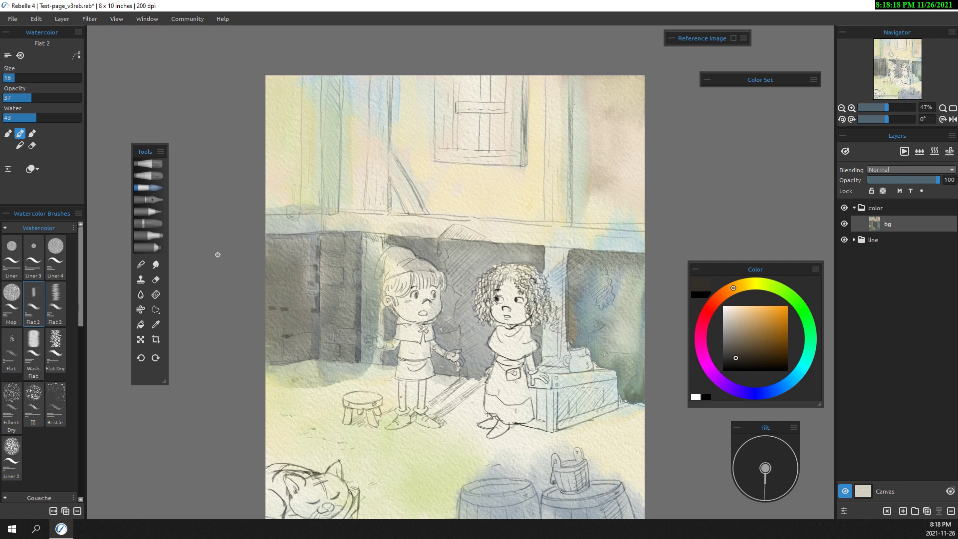
drag(225, 250, 211, 219)
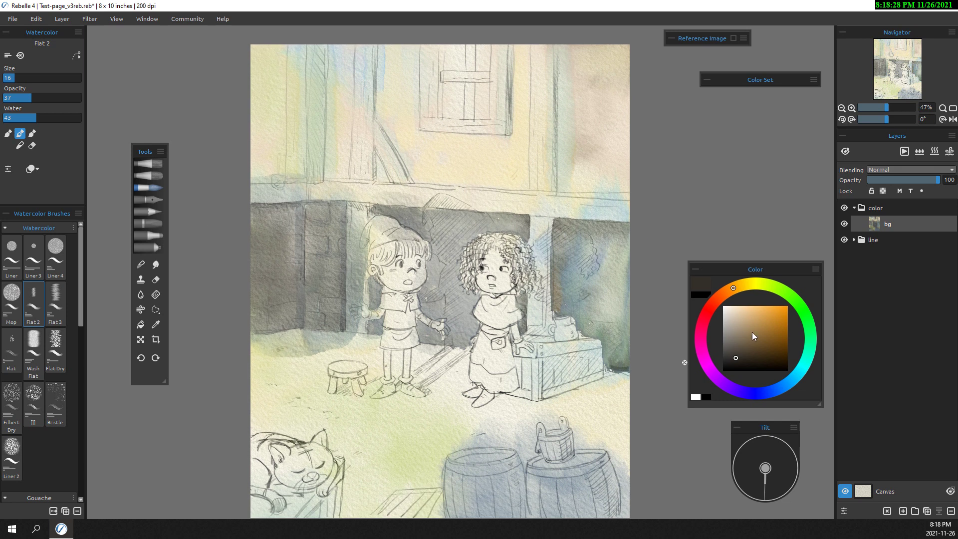
Mix a light green with a larger brush and dab it onto the left wall
click(709, 368)
click(743, 327)
key(bracketright)
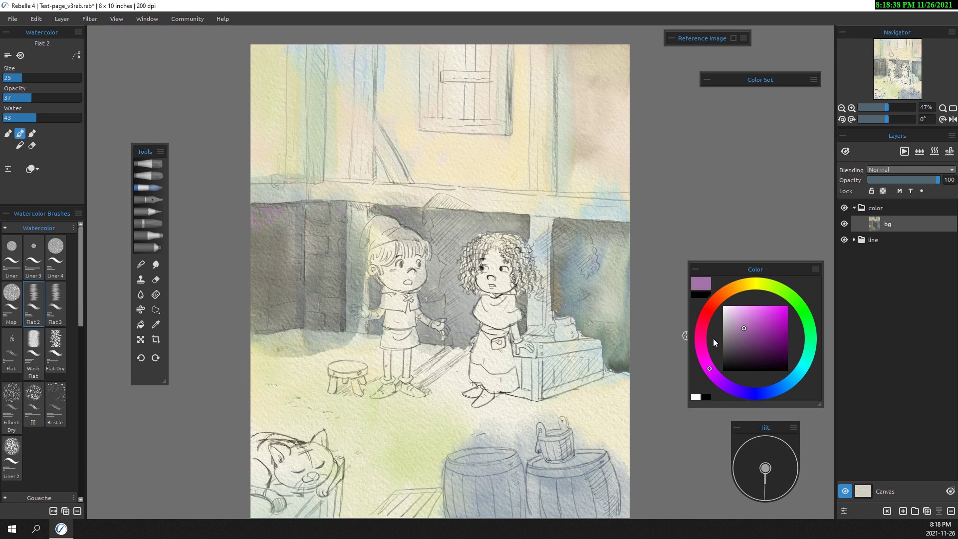
key(bracketright)
mouse_move(714, 338)
mouse_down()
mouse_move(762, 397)
mouse_move(800, 369)
mouse_move(808, 322)
mouse_up()
click(746, 330)
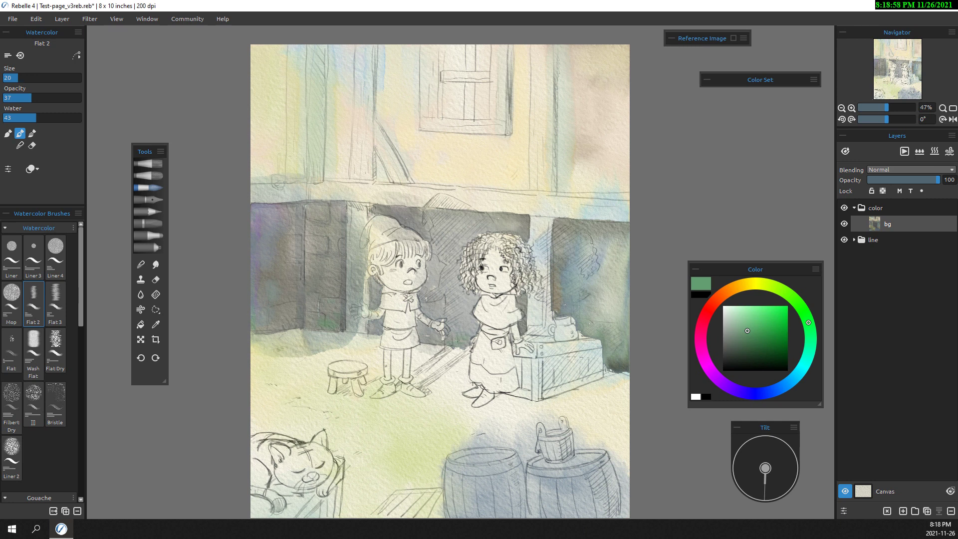
key(bracketright)
key(bracketright)
click(739, 314)
drag(260, 212, 277, 234)
Paint tan along the top of the left wall and add small dark purple marks
alt+click(436, 171)
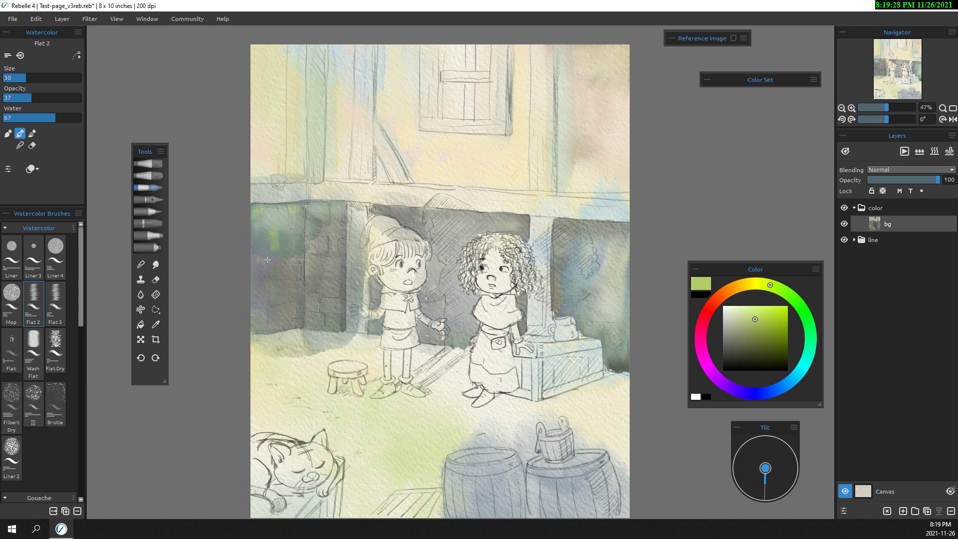
alt+click(281, 267)
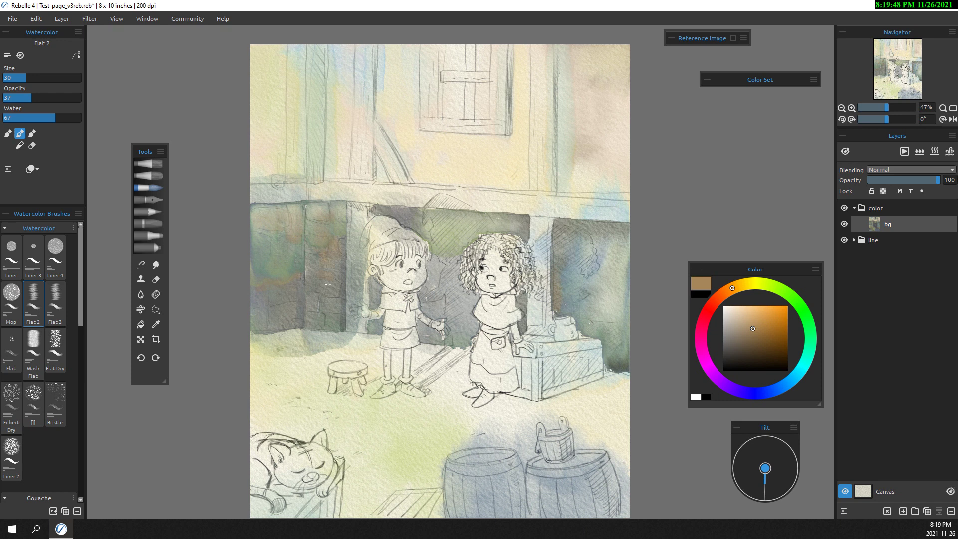
mouse_move(296, 212)
mouse_down()
mouse_move(250, 207)
mouse_move(333, 216)
mouse_move(302, 307)
mouse_up()
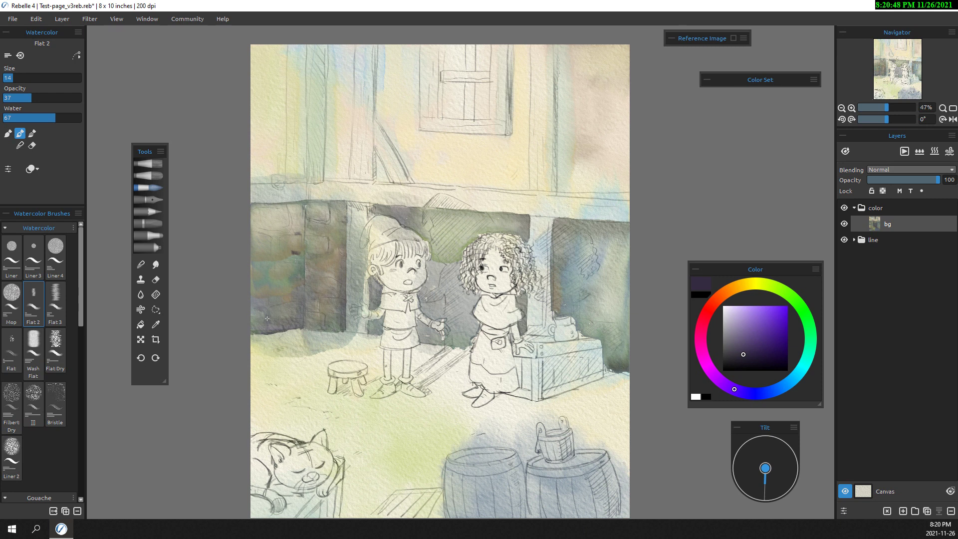
drag(258, 222, 265, 230)
drag(289, 231, 289, 217)
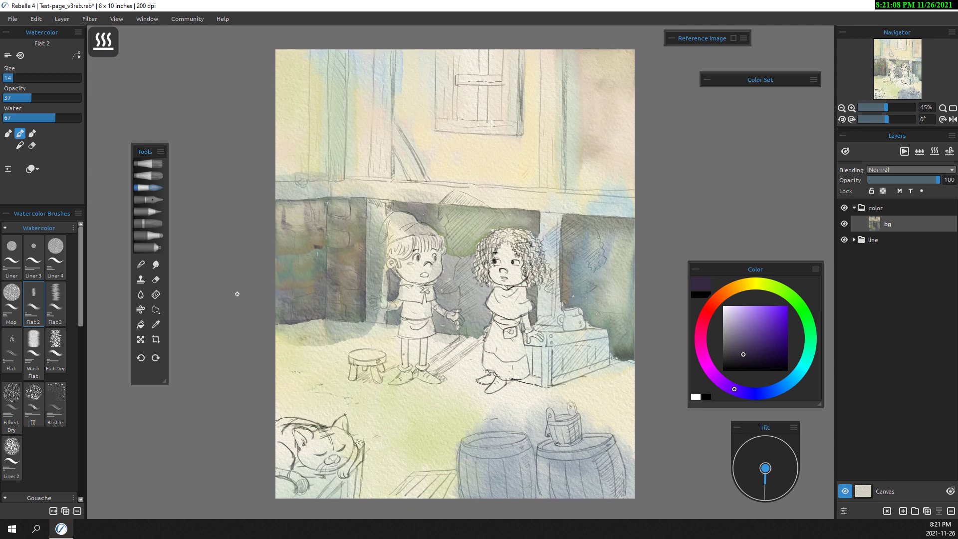
Paint orange-brown washes under the boy's feet and around the stool
click(723, 293)
drag(741, 325, 750, 336)
mouse_move(439, 370)
mouse_down()
mouse_move(412, 378)
mouse_move(498, 336)
mouse_move(349, 376)
mouse_move(414, 357)
mouse_up()
key(bracketright)
mouse_move(334, 364)
mouse_down()
mouse_move(307, 331)
mouse_move(339, 336)
mouse_up()
key(bracketleft)
drag(362, 399, 297, 404)
drag(352, 377, 297, 371)
mouse_move(464, 384)
mouse_down()
mouse_move(375, 398)
mouse_move(479, 404)
mouse_move(453, 452)
mouse_move(394, 449)
mouse_move(417, 425)
mouse_move(449, 439)
mouse_up()
Add light tan across the lower floor and glaze pale yellow toward the girl's feet
alt+click(354, 357)
key(bracketleft)
key(bracketleft)
mouse_move(359, 379)
mouse_down()
mouse_move(299, 389)
mouse_move(383, 363)
mouse_up()
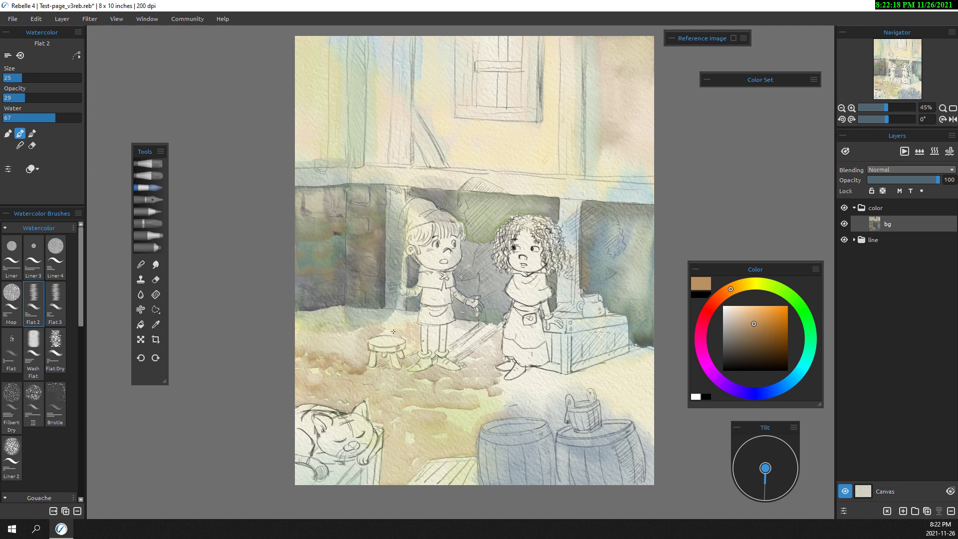
drag(439, 409, 531, 384)
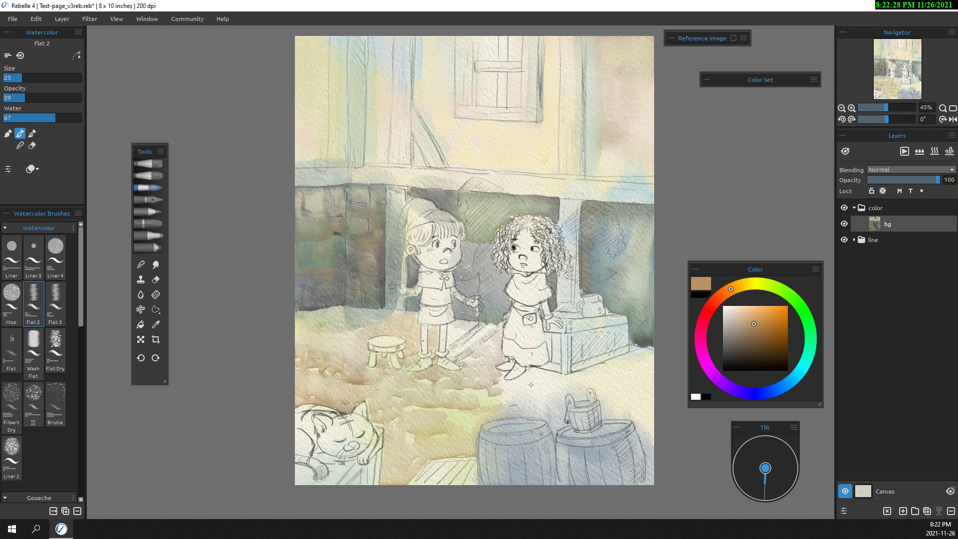
alt+click(531, 384)
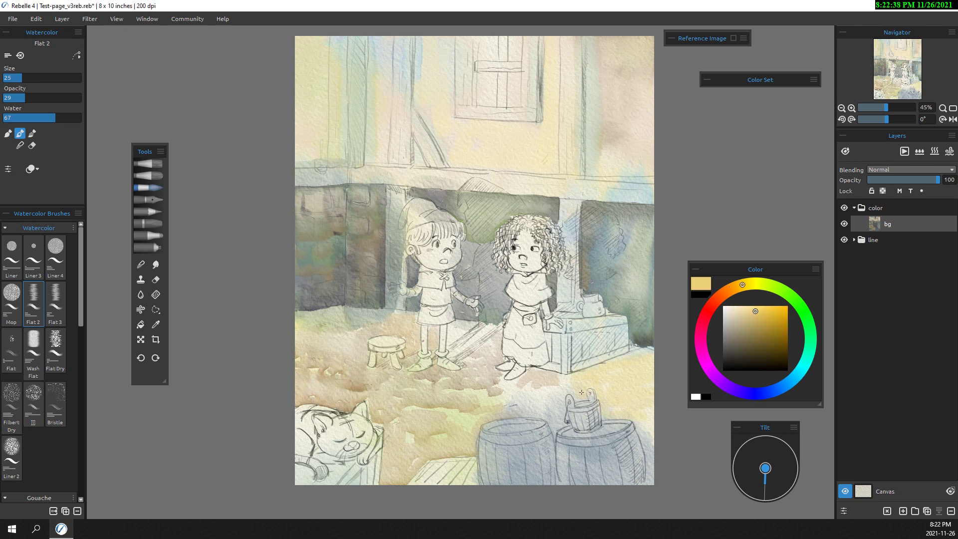
drag(532, 403, 500, 380)
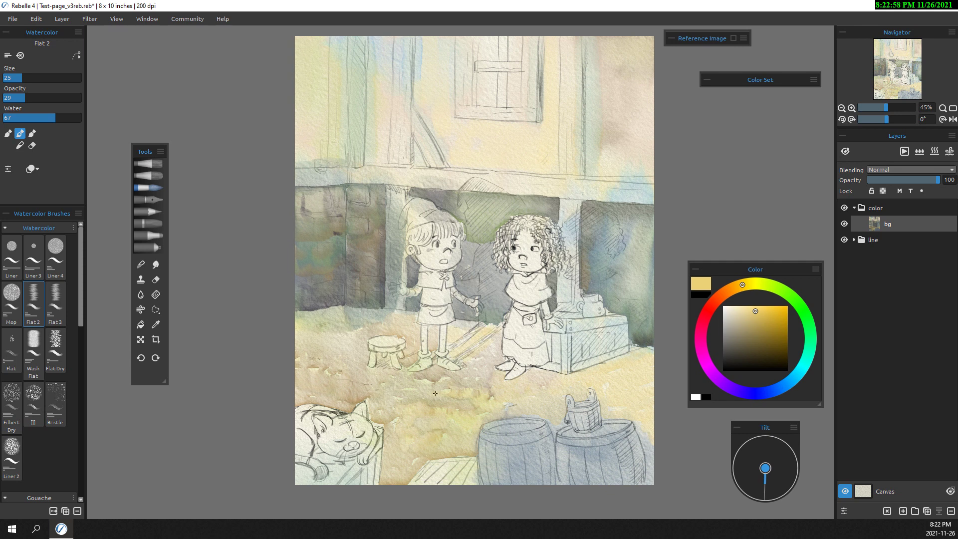
Darken the floor near the stool and beside the crate with tan
scroll(438, 387, down, 2)
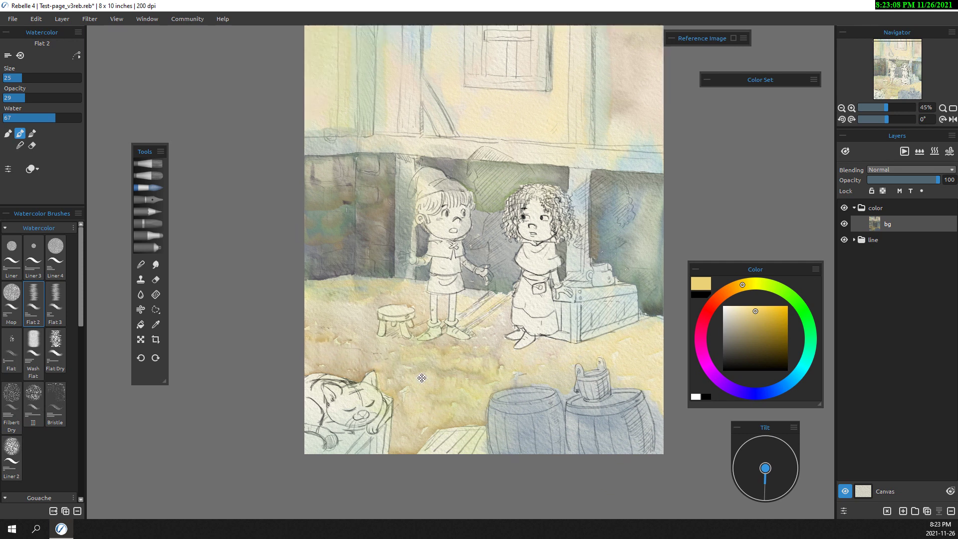
scroll(437, 387, down, 1)
alt+click(434, 394)
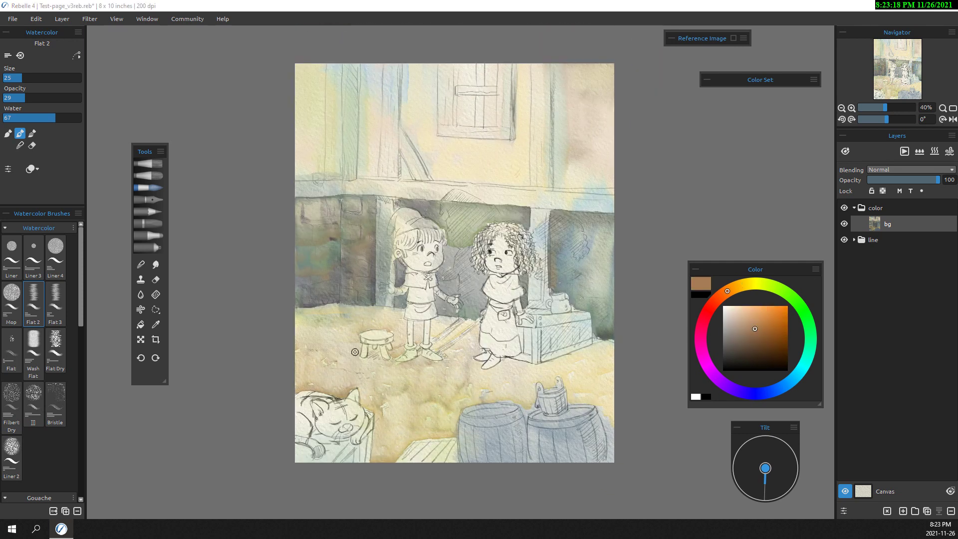
key(bracketleft)
key(bracketleft)
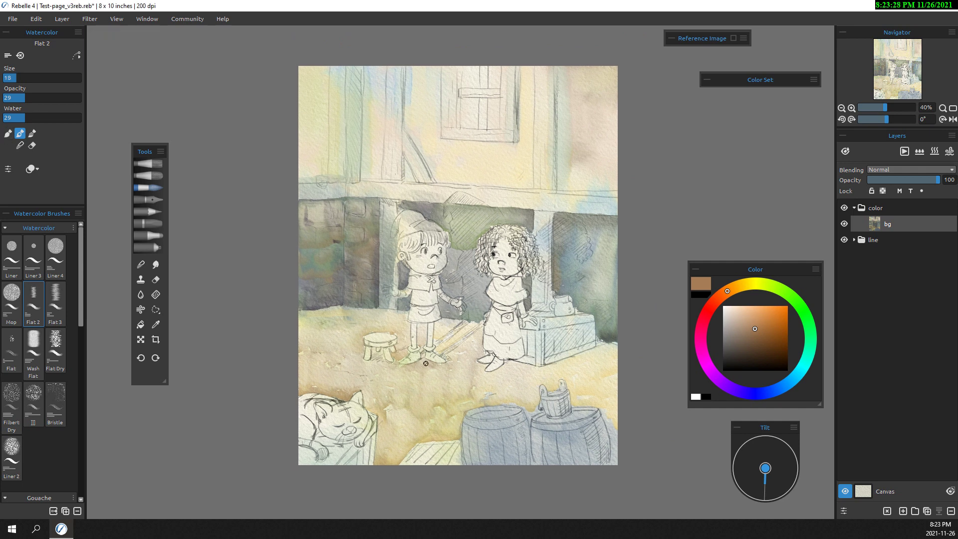
key(bracketright)
key(bracketright)
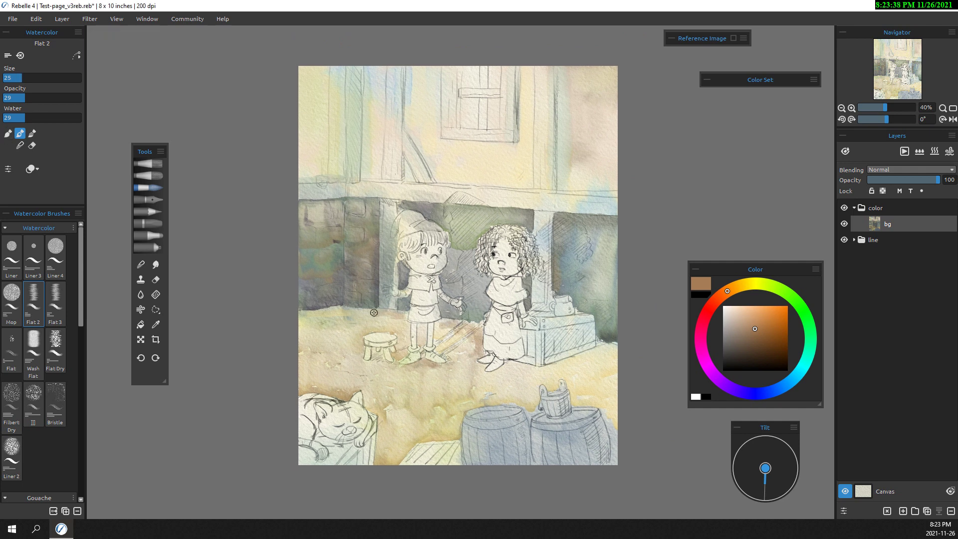
drag(374, 312, 304, 329)
mouse_move(616, 344)
mouse_down()
mouse_move(557, 367)
mouse_move(555, 383)
mouse_up()
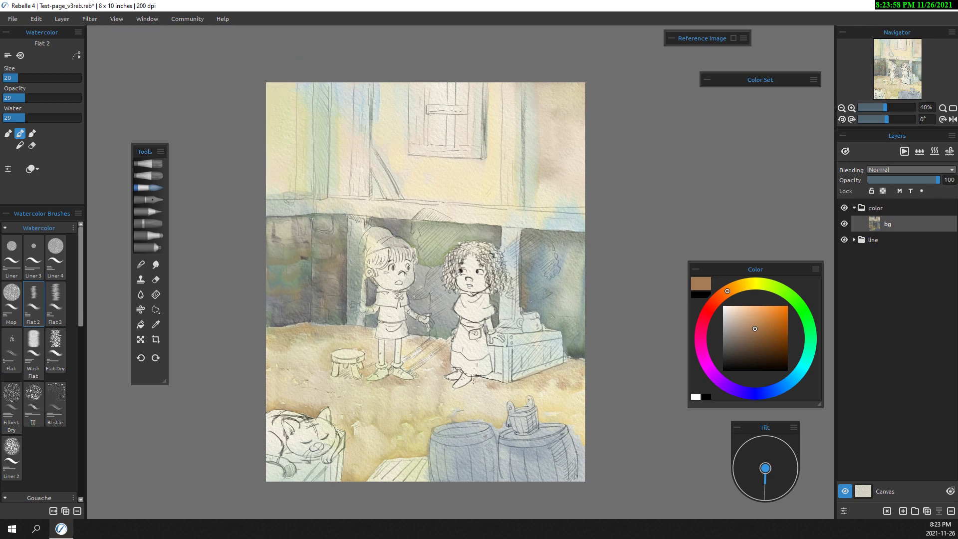
Sample colours from the painting and mix a warmer, darker brown
alt+click(570, 366)
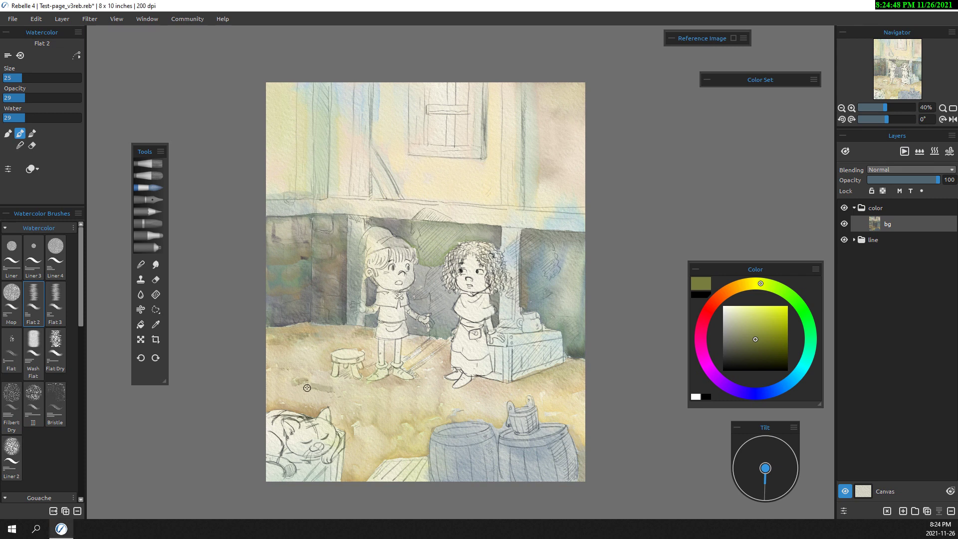
alt+click(386, 383)
click(754, 334)
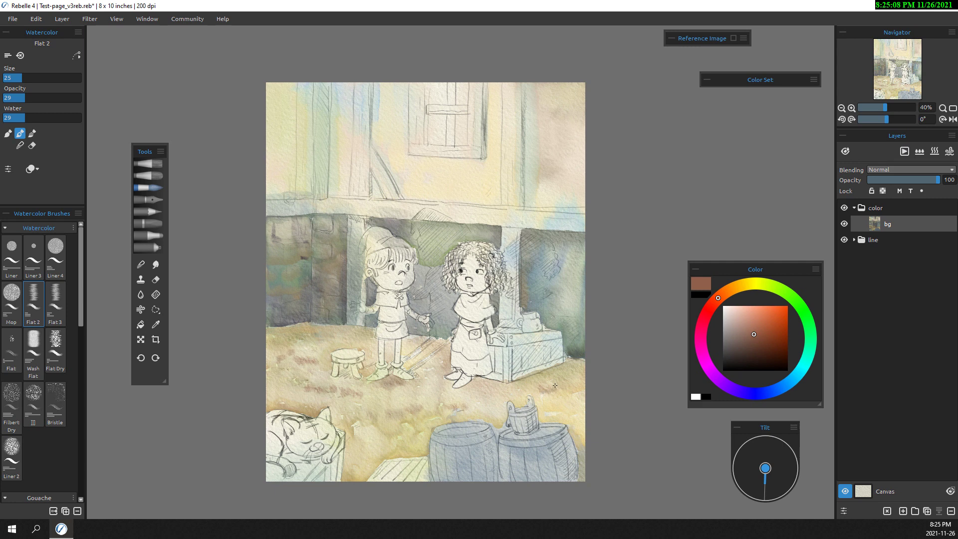
alt+click(459, 388)
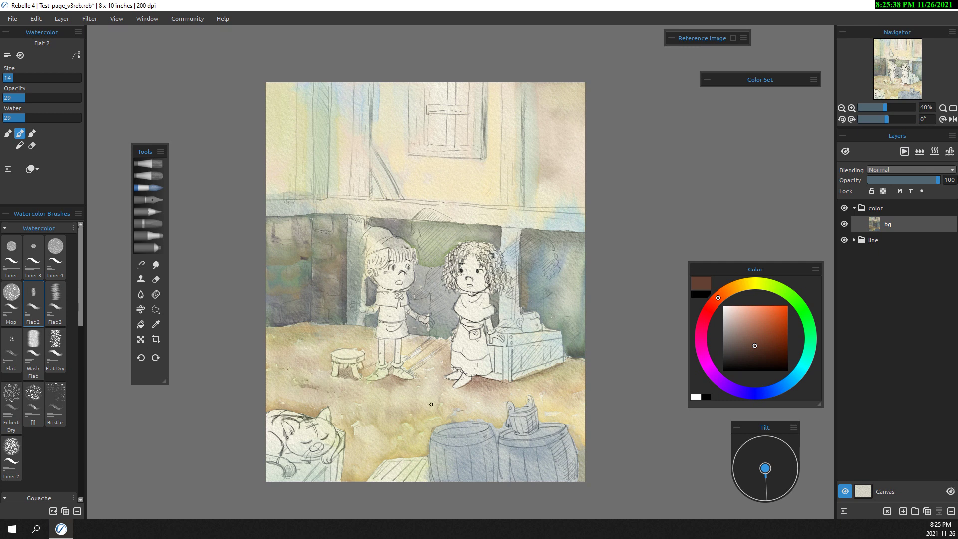
drag(431, 404, 455, 367)
Paint a darker brown stroke near the right edge of the floor
key(bracketright)
key(bracketright)
key(bracketright)
click(738, 355)
key(bracketright)
drag(605, 436, 602, 403)
key(bracketleft)
key(bracketleft)
key(bracketleft)
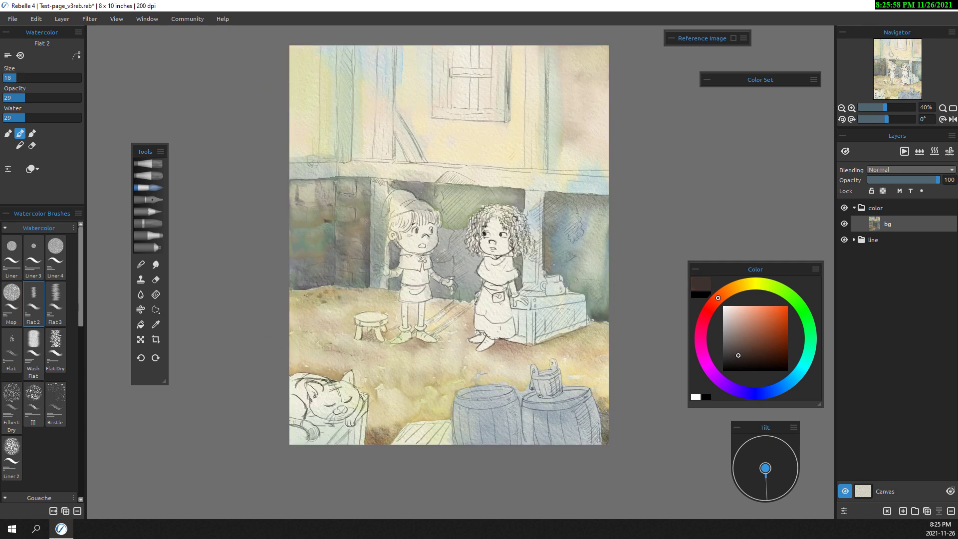
key(bracketleft)
key(bracketleft)
key(bracketleft)
alt+click(581, 326)
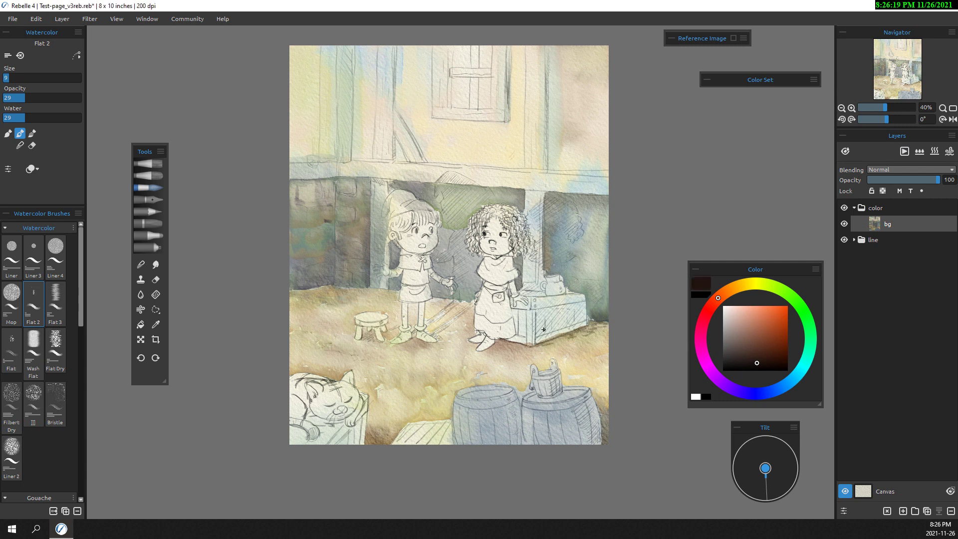
Enlarge the brush and mix a light tan on the Color wheel
scroll(333, 340, down, 1)
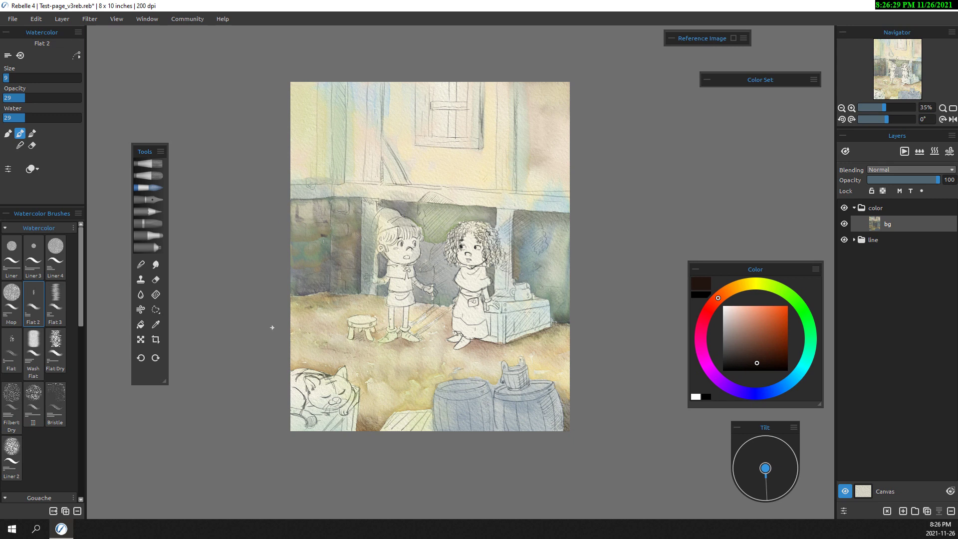
scroll(342, 367, up, 2)
key(bracketright)
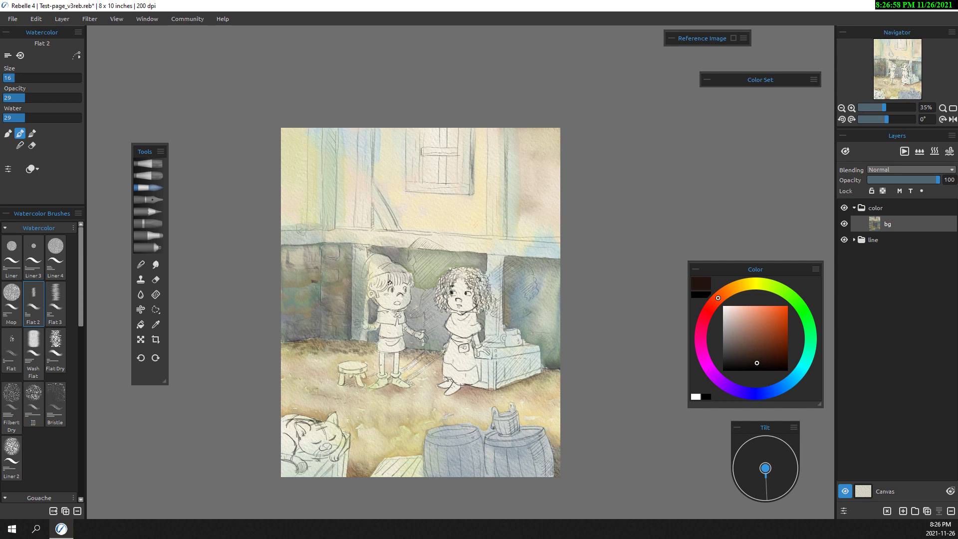
scroll(390, 282, right, 2)
scroll(389, 282, up, 1)
key(ctrl+minus)
click(756, 329)
key(bracketright)
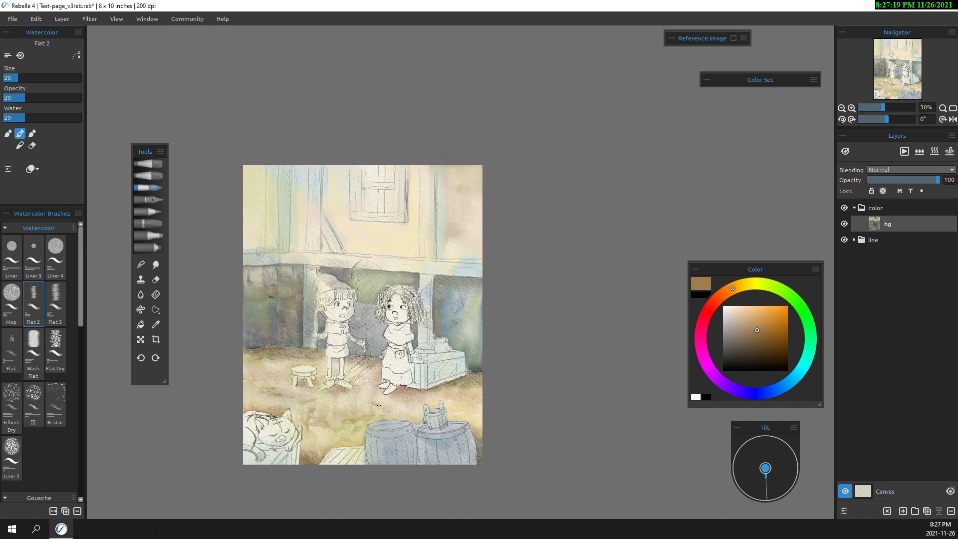
click(758, 313)
click(735, 287)
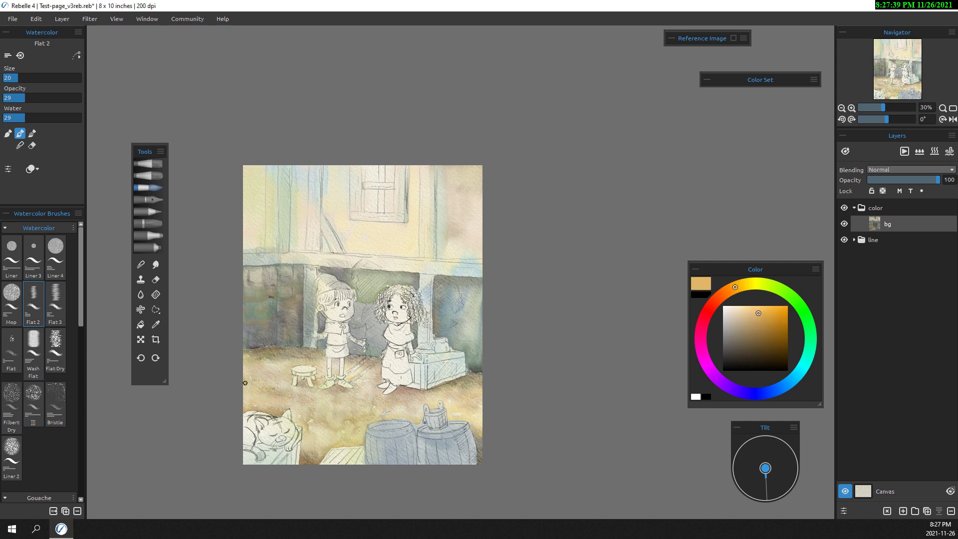
Paint the post left of the window brown down to the beam, then show the Color Set swatches
key(ctrl+plus)
click(725, 294)
drag(330, 195, 328, 292)
key(ctrl+plus)
mouse_move(335, 259)
mouse_down()
mouse_move(322, 304)
mouse_move(333, 315)
mouse_move(322, 381)
mouse_move(334, 366)
mouse_up()
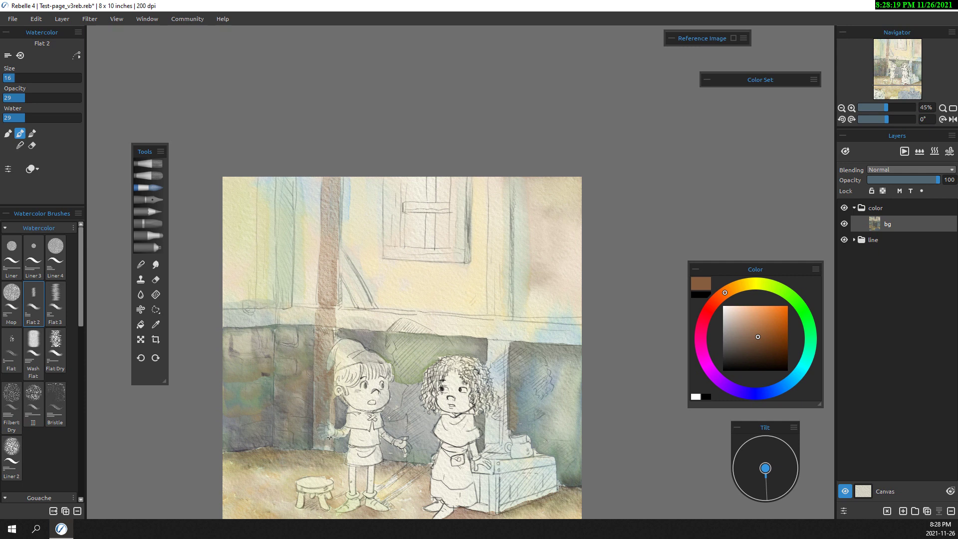
scroll(337, 201, up, 1)
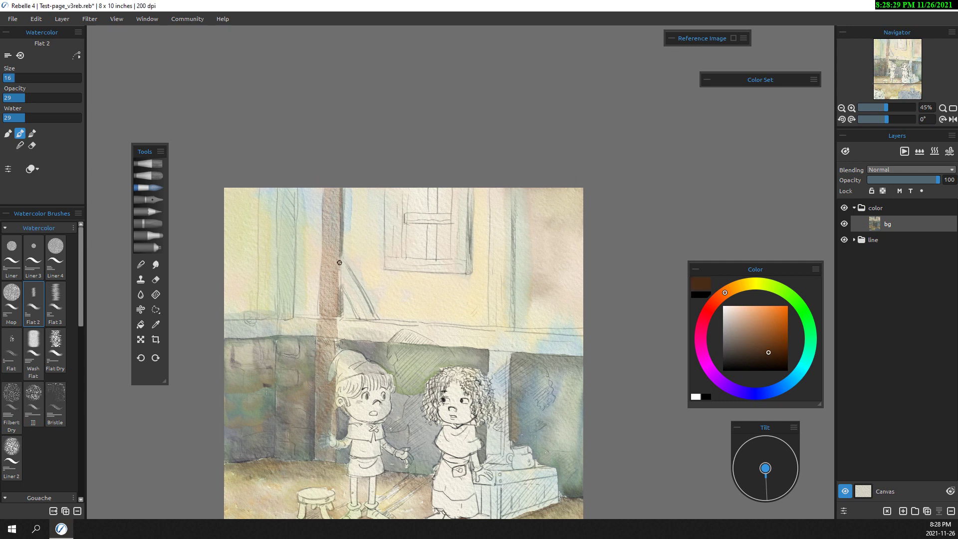
click(760, 80)
Move the Color Set panel under the Color wheel and paint the horizontal beam brown
drag(620, 426, 618, 266)
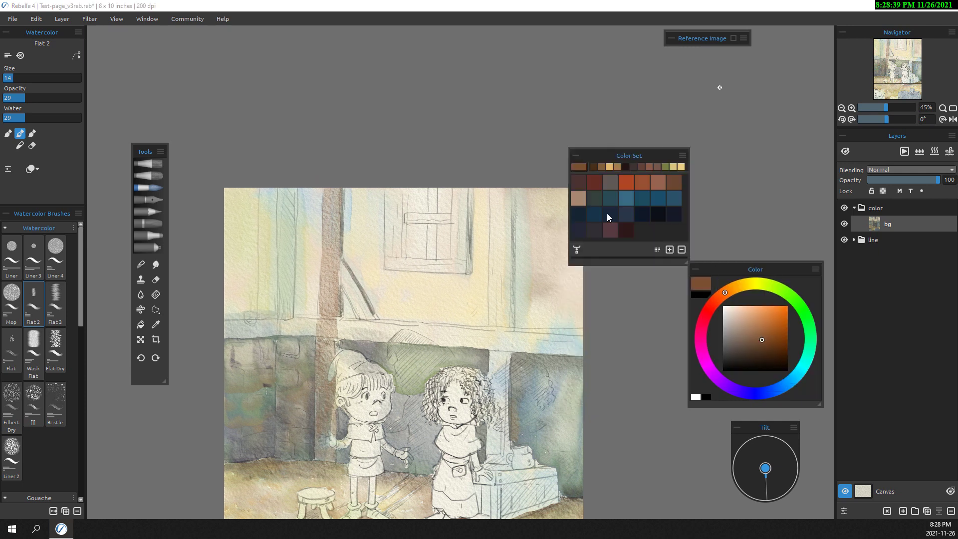
drag(625, 114, 649, 402)
mouse_move(316, 319)
mouse_down()
mouse_move(287, 333)
mouse_move(225, 329)
mouse_move(274, 198)
mouse_up()
drag(266, 322, 260, 187)
drag(344, 327, 489, 344)
drag(414, 345, 519, 340)
With a larger brush, paint the beam's right side and the right timber post brown
key(bracketright)
mouse_move(459, 344)
mouse_down()
mouse_move(581, 349)
mouse_move(583, 334)
mouse_up()
drag(499, 299, 463, 306)
drag(461, 323, 462, 202)
mouse_move(471, 344)
mouse_down()
mouse_move(474, 196)
mouse_move(473, 209)
mouse_up()
drag(459, 341, 459, 232)
drag(461, 278, 455, 195)
Extend the brown down the post beside the girl
scroll(454, 299, down, 1)
key(bracketleft)
mouse_move(455, 344)
mouse_down()
mouse_move(466, 370)
mouse_move(466, 437)
mouse_up()
mouse_move(461, 404)
mouse_down()
mouse_move(460, 447)
mouse_move(464, 431)
mouse_up()
drag(238, 259, 241, 250)
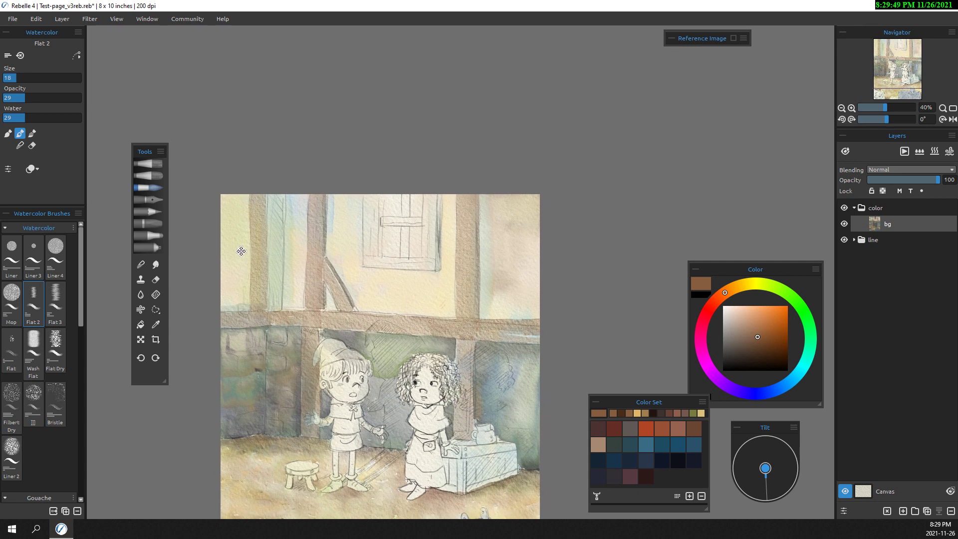
scroll(316, 210, up, 1)
key(bracketleft)
key(bracketleft)
Shade the left timber post and the beam's lower edge with a darker brown
click(762, 352)
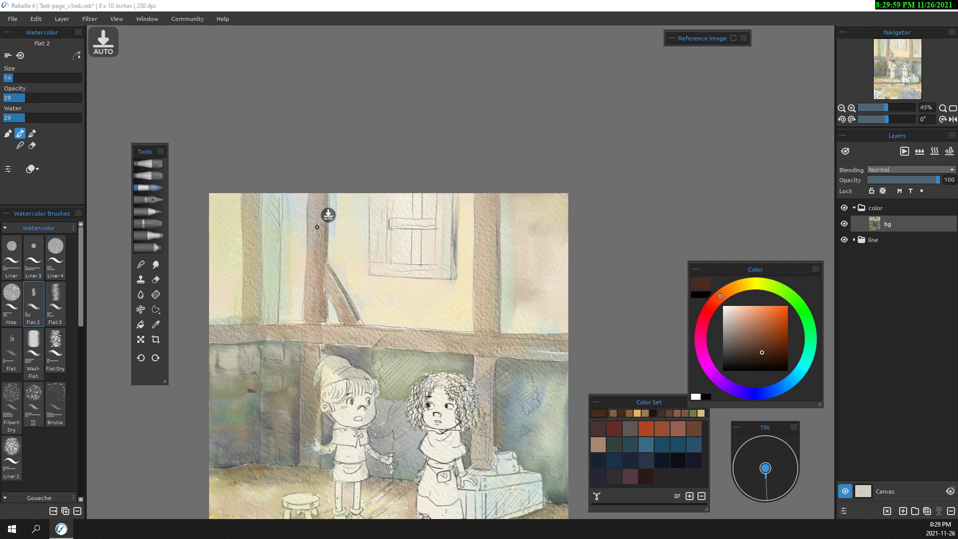
key(bracketright)
key(bracketright)
mouse_move(272, 195)
mouse_down()
mouse_move(275, 309)
mouse_move(269, 217)
mouse_move(266, 226)
mouse_up()
drag(210, 341, 266, 340)
drag(265, 210, 268, 321)
drag(272, 262, 268, 190)
drag(273, 320, 276, 205)
Darken the right timber posts with dark brown strokes from top to bottom
scroll(257, 247, up, 1)
key(bracketleft)
key(bracketleft)
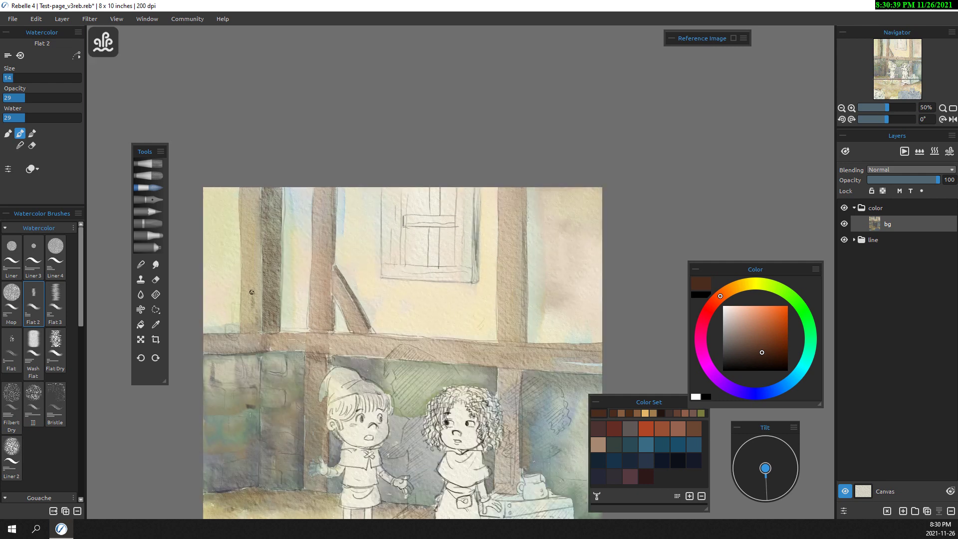
drag(524, 189, 521, 343)
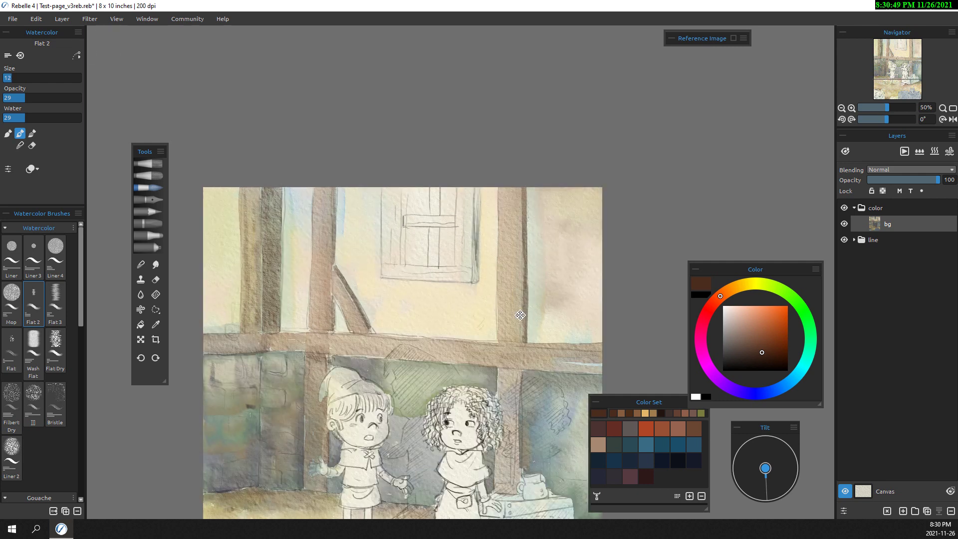
drag(521, 305, 372, 306)
drag(367, 308, 369, 340)
drag(368, 250, 368, 327)
drag(355, 259, 355, 332)
drag(359, 224, 361, 314)
drag(365, 192, 365, 227)
drag(356, 377, 358, 433)
drag(369, 373, 367, 472)
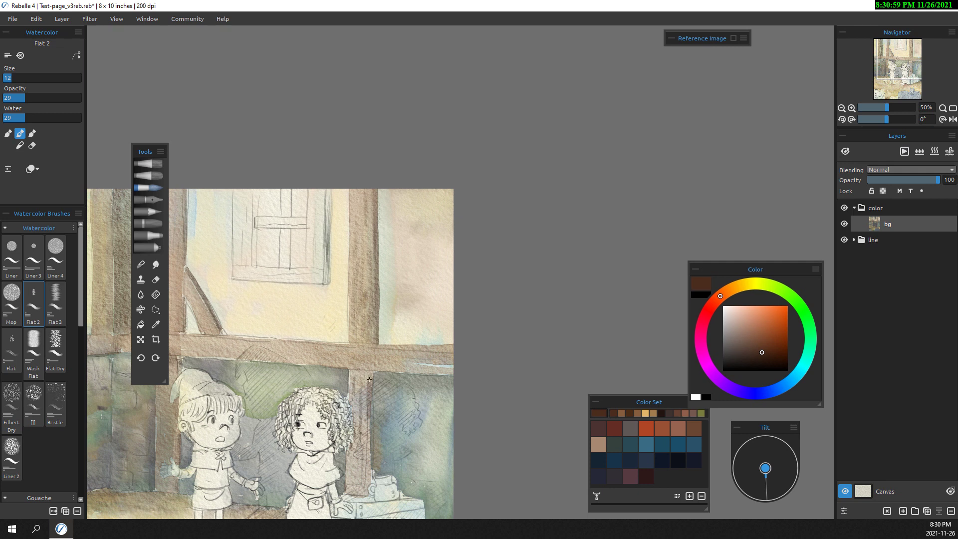
mouse_move(370, 391)
mouse_down()
mouse_move(370, 480)
mouse_move(369, 447)
mouse_up()
Add deeper brown strokes to the post, then paint the next timber in a lighter brown
alt+click(371, 379)
drag(372, 391, 377, 287)
drag(267, 128, 362, 122)
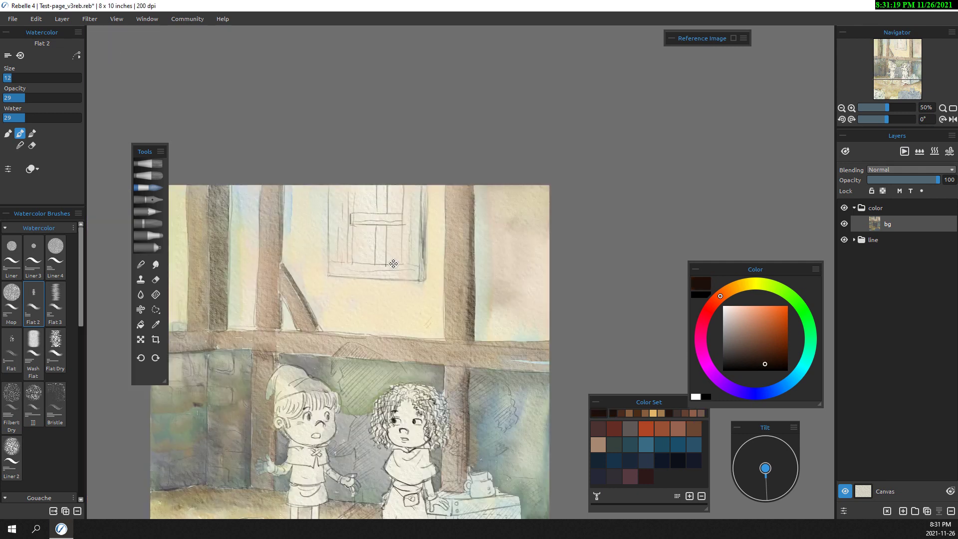
scroll(397, 335, down, 2)
scroll(397, 335, up, 1)
drag(397, 335, 353, 415)
alt+click(402, 379)
key(bracketright)
key(bracketright)
mouse_move(402, 371)
mouse_down()
mouse_move(402, 389)
mouse_move(414, 262)
mouse_up()
Return to a darker brown and darken the left and right timber posts
click(762, 316)
click(730, 289)
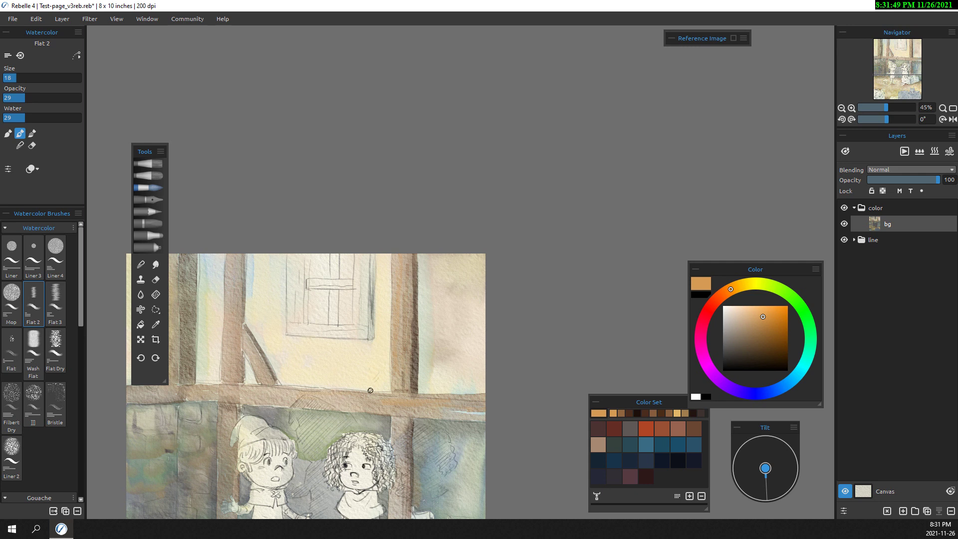
alt+click(370, 390)
key(bracketleft)
key(bracketleft)
mouse_move(401, 419)
mouse_down()
mouse_move(496, 374)
mouse_move(503, 486)
mouse_up()
click(768, 363)
drag(341, 334, 339, 207)
drag(277, 338, 278, 207)
key(bracketright)
key(bracketright)
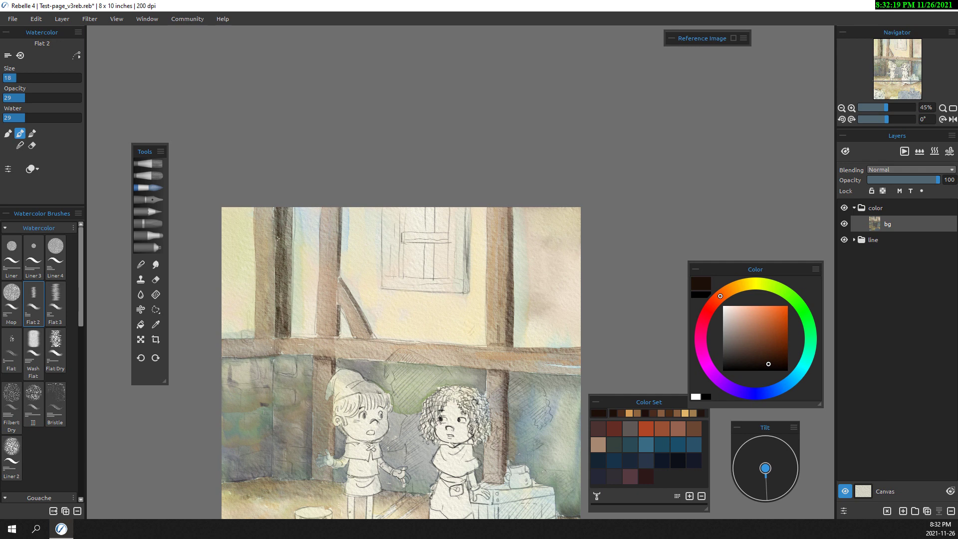
drag(267, 334, 259, 310)
Darken the left stone wall with a brown wash
scroll(329, 279, up, 1)
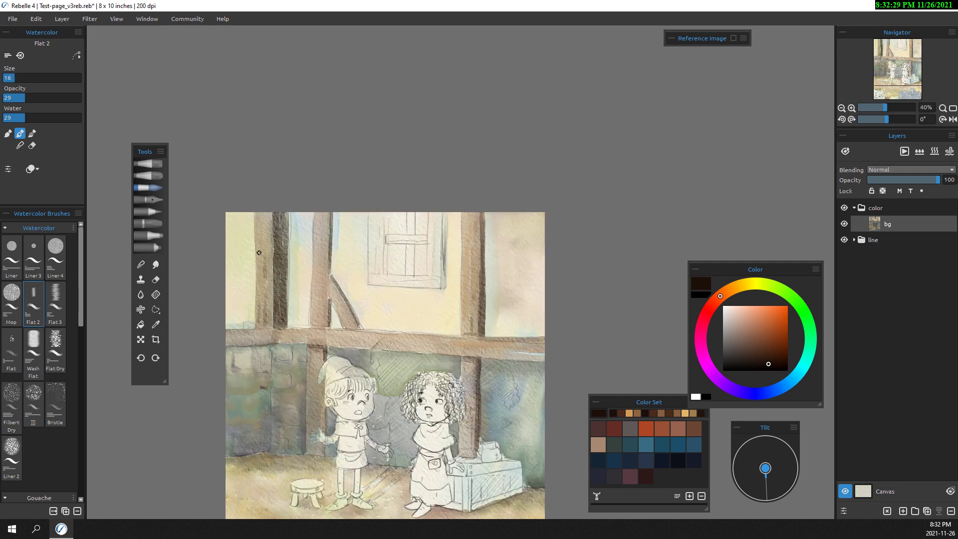
key(bracketleft)
key(bracketleft)
key(bracketleft)
key(bracketright)
key(bracketright)
scroll(330, 331, down, 1)
scroll(319, 339, down, 1)
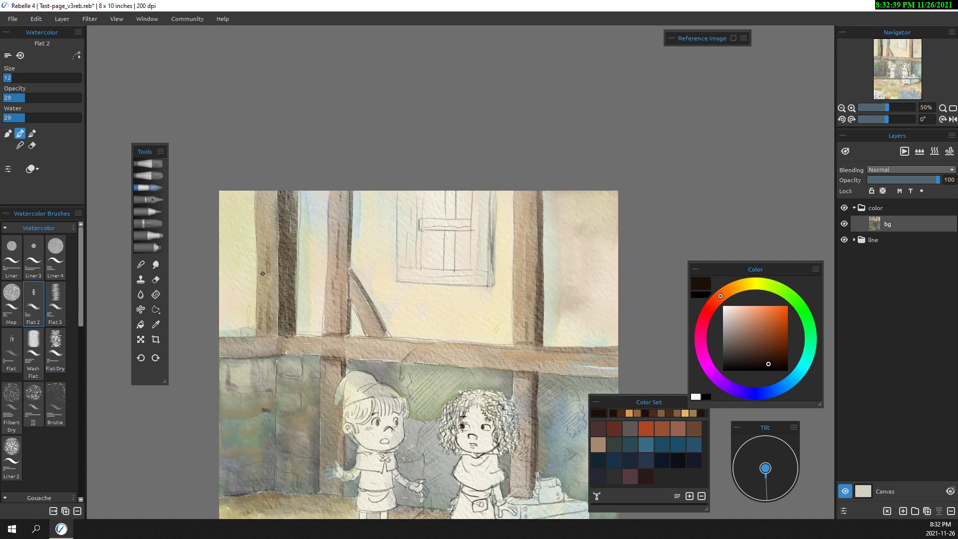
scroll(262, 249, down, 1)
scroll(239, 309, up, 1)
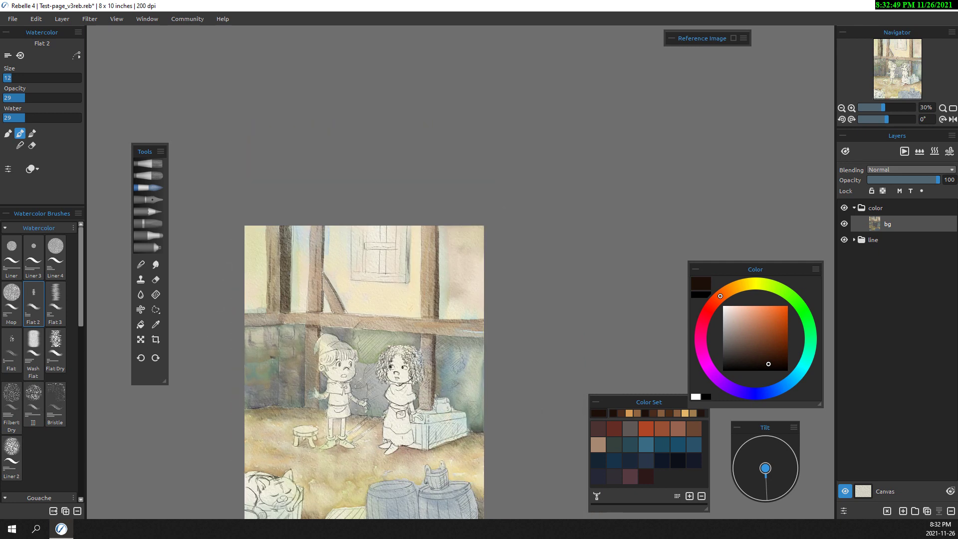
scroll(290, 329, up, 1)
key(bracketleft)
key(bracketleft)
key(bracketleft)
mouse_move(306, 334)
mouse_down()
mouse_move(287, 349)
mouse_move(280, 331)
mouse_move(245, 344)
mouse_move(282, 394)
mouse_move(281, 416)
mouse_up()
key(bracketright)
key(bracketright)
key(bracketright)
key(bracketleft)
key(bracketleft)
Add more wash and dark red-brown strokes to the left wall
drag(244, 347, 260, 372)
scroll(255, 324, down, 1)
alt+click(278, 331)
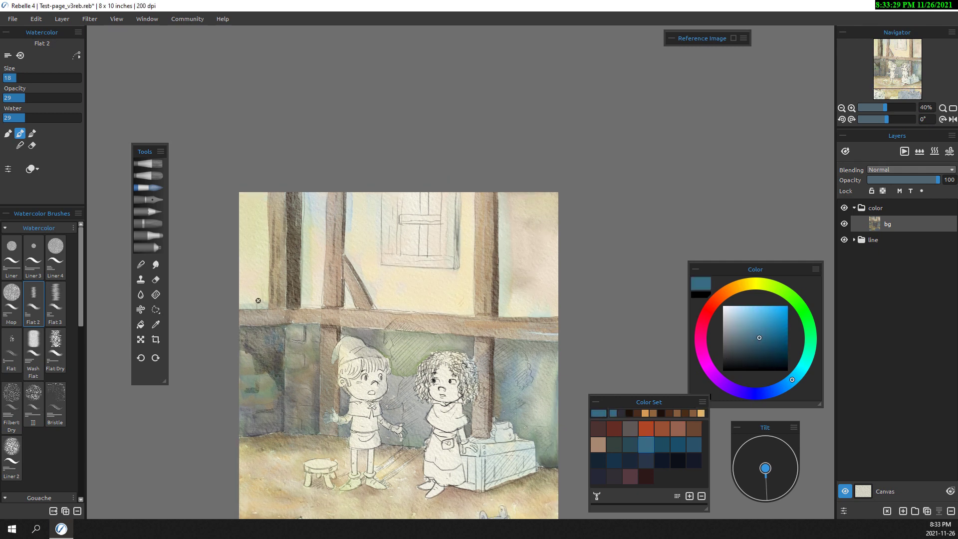
scroll(258, 300, up, 1)
alt+click(265, 370)
key(bracketleft)
alt+click(258, 359)
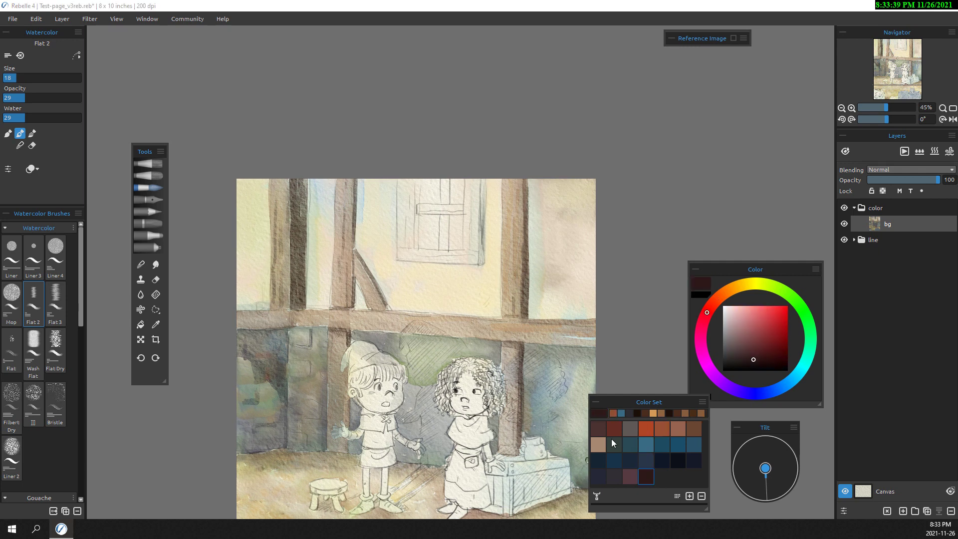
drag(278, 333, 252, 379)
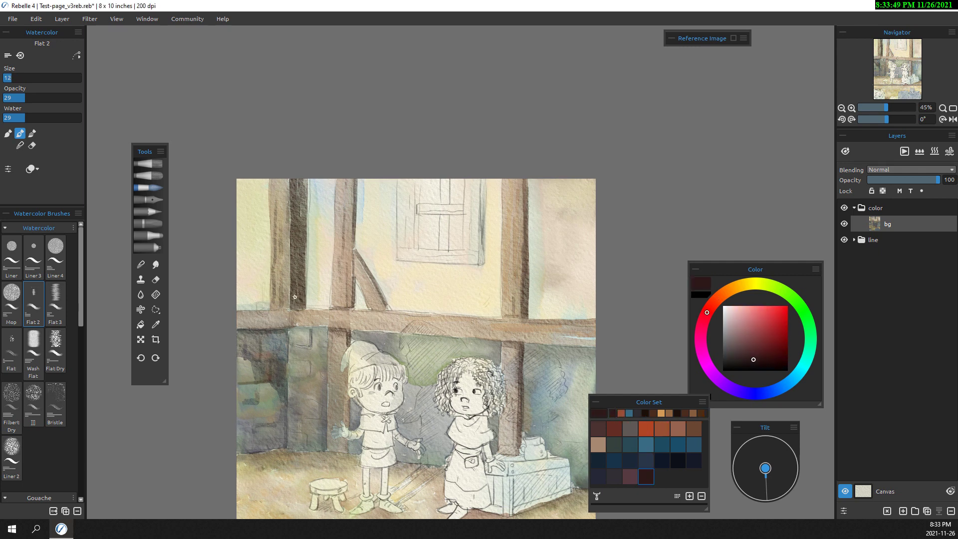
Sample a grey-green, mix an olive-yellow, then pick dark purple from the Color Set
key(bracketright)
alt+click(281, 355)
click(732, 329)
click(757, 283)
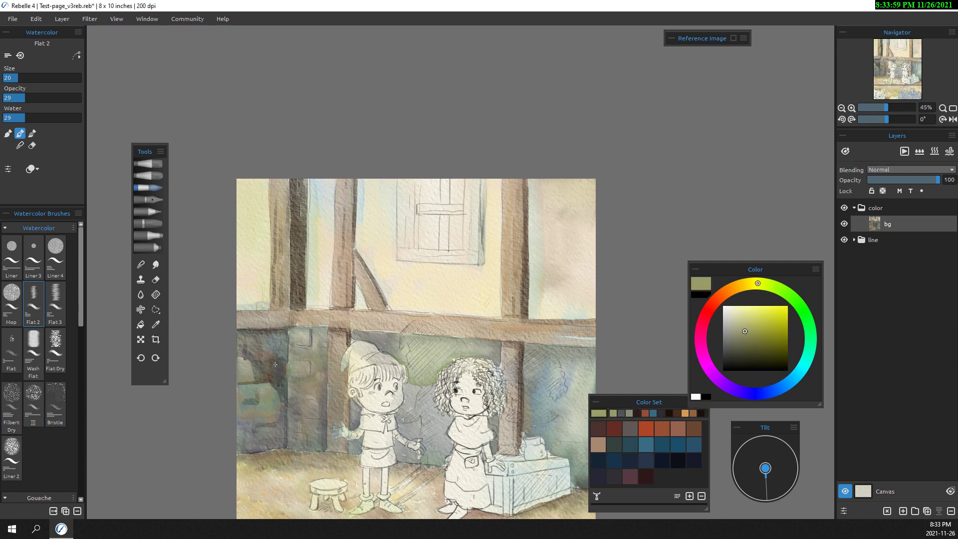
key(bracketright)
key(bracketright)
scroll(249, 328, down, 1)
scroll(249, 327, down, 2)
scroll(250, 328, up, 1)
click(614, 476)
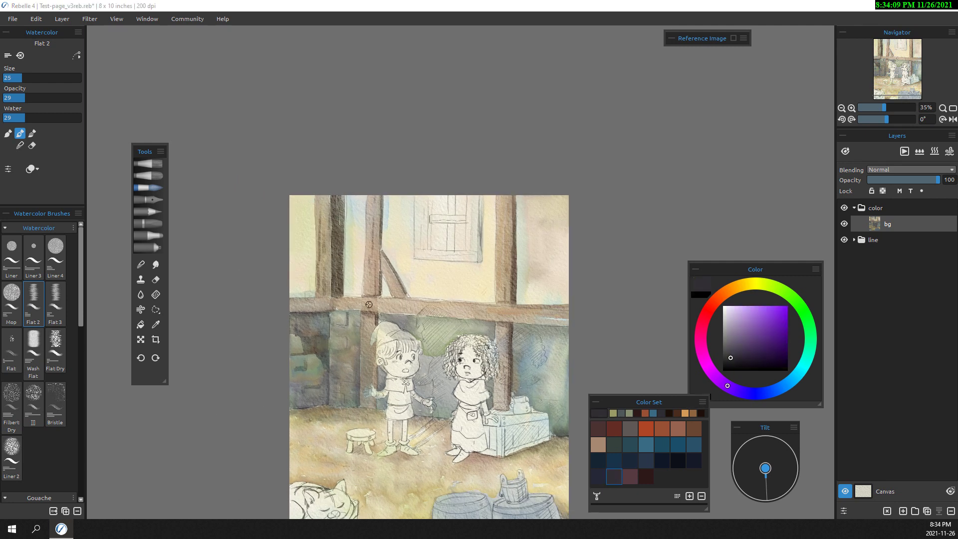
key(bracketleft)
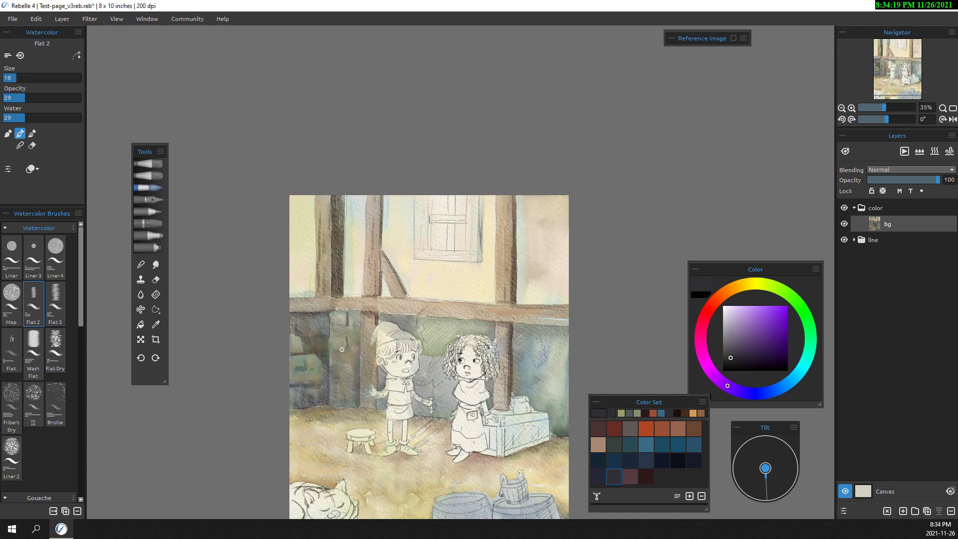
Paint bluish bricks on the right stone wall, pick dark blue and dark red, and select Liner 3
scroll(424, 370, right, 1)
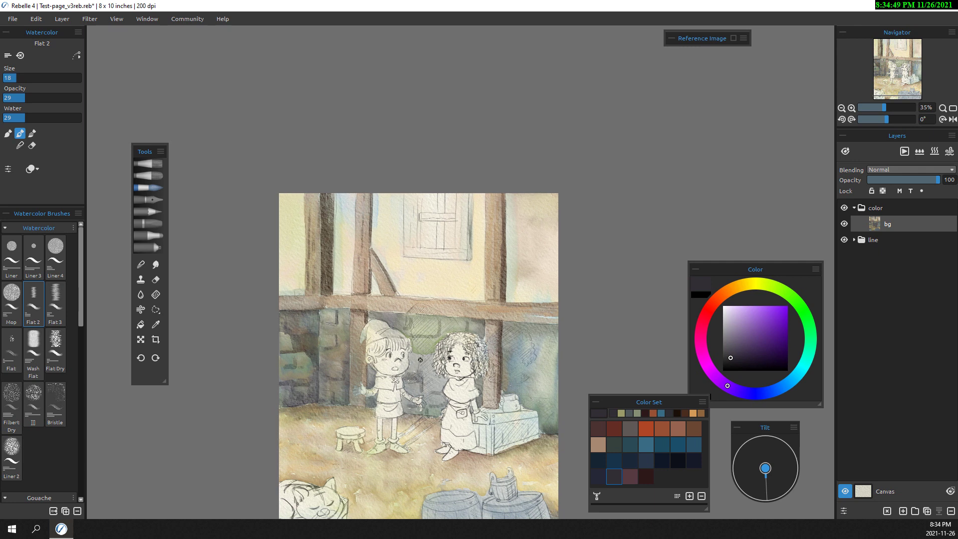
drag(413, 292, 360, 256)
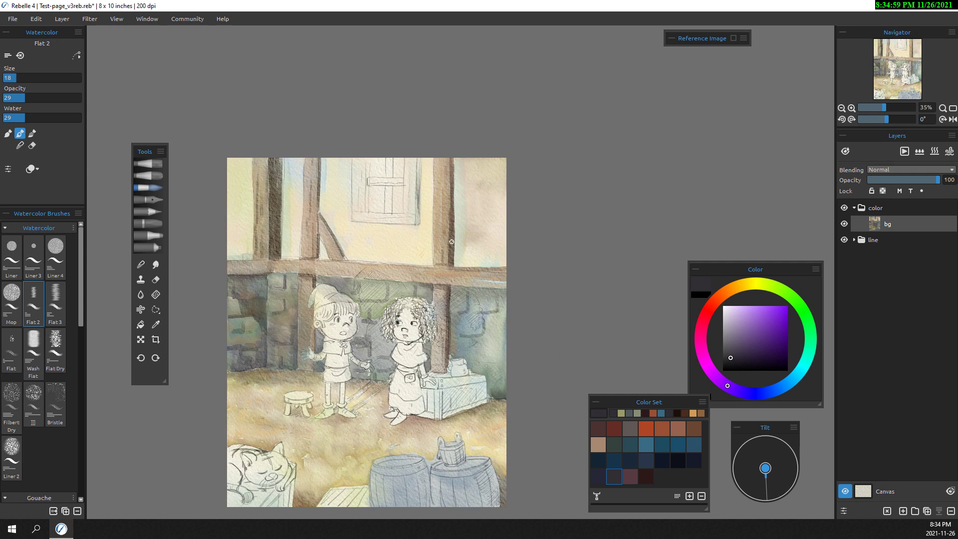
drag(467, 313, 460, 354)
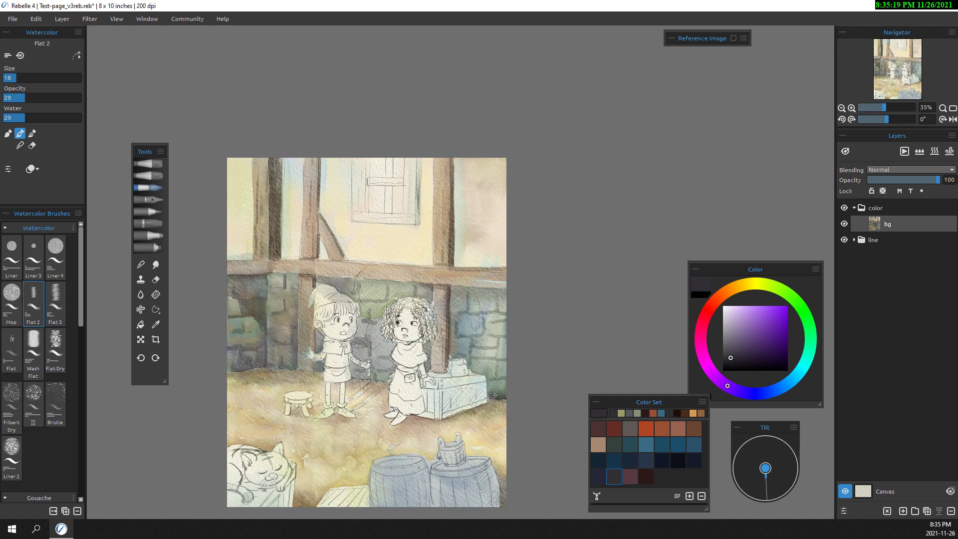
click(630, 460)
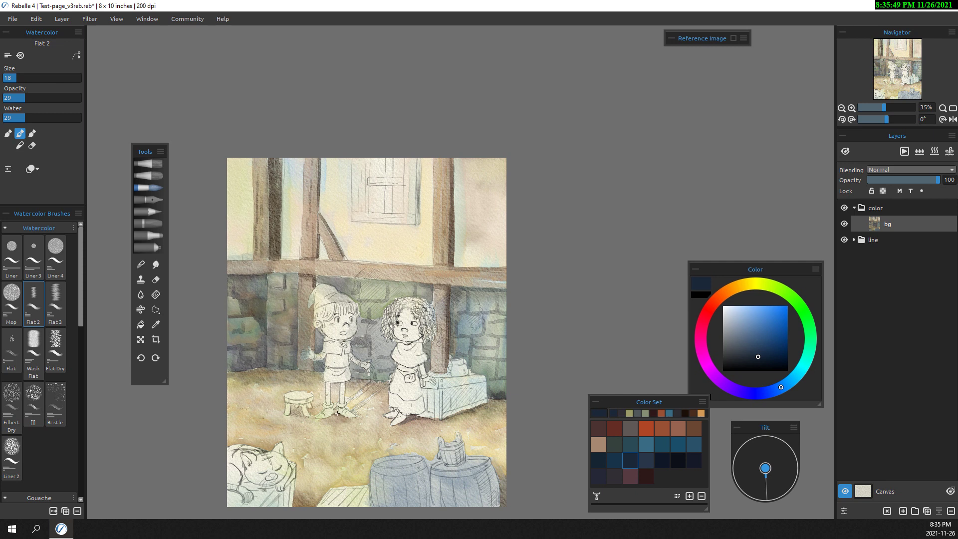
scroll(335, 360, down, 1)
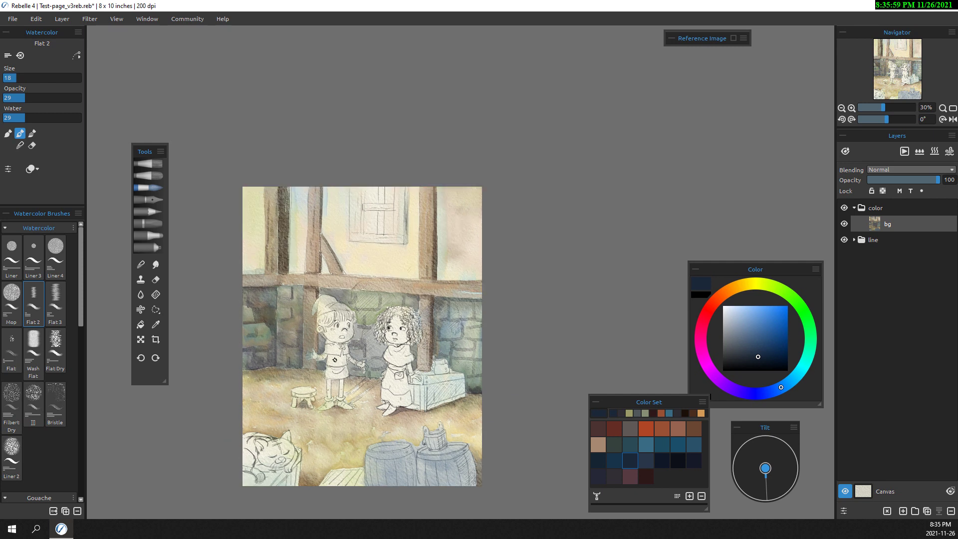
scroll(334, 359, up, 1)
click(645, 476)
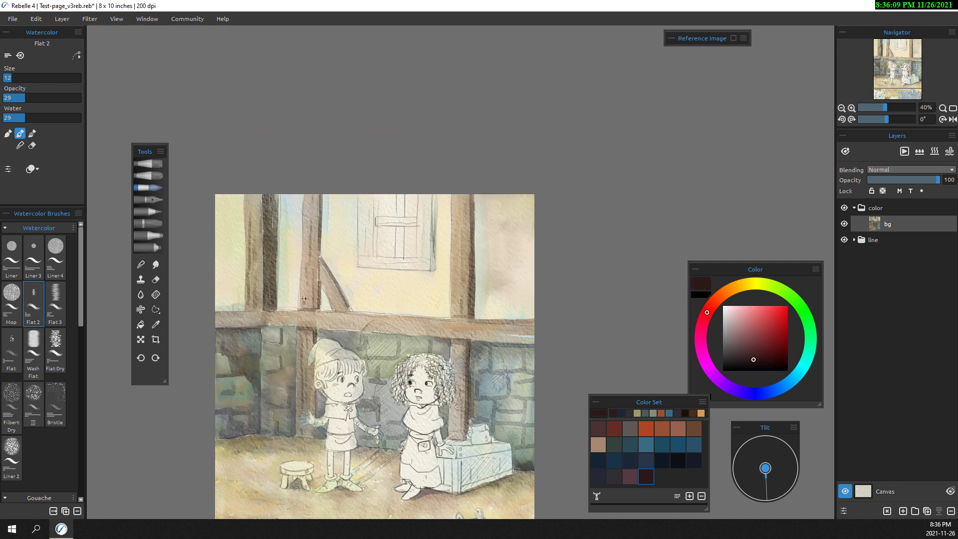
click(33, 257)
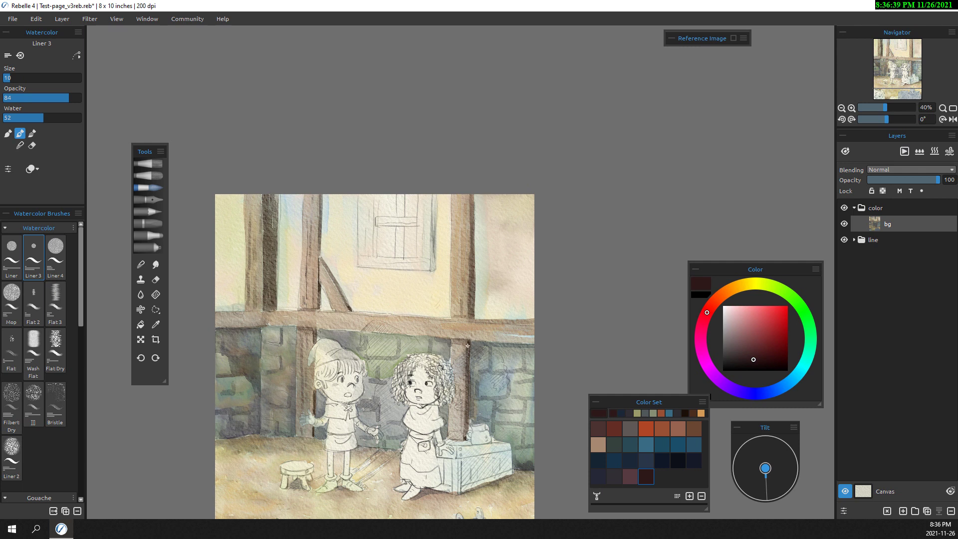
Enlarge the brush and try greyish-brown and lighter tan colours
scroll(352, 333, up, 1)
key(bracketright)
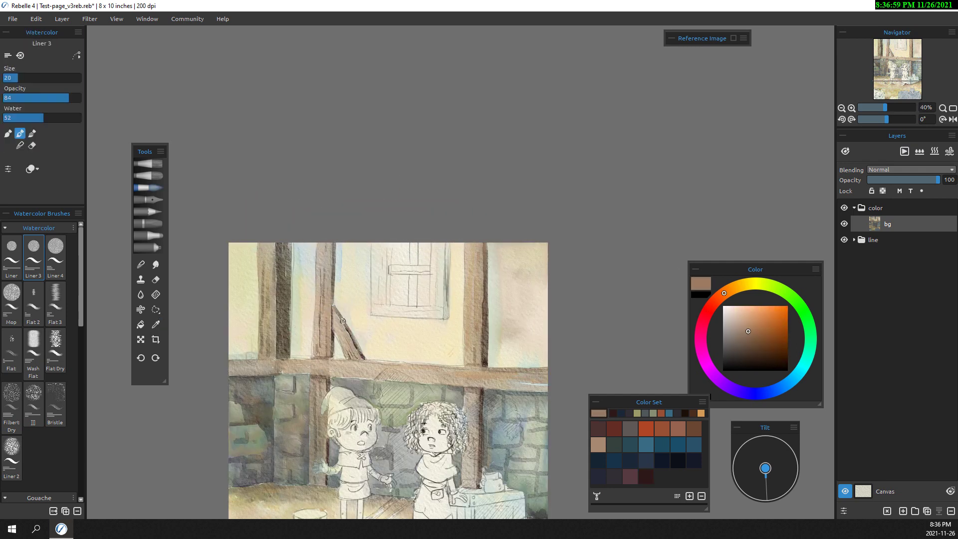
alt+click(351, 335)
scroll(292, 231, up, 1)
alt+click(327, 279)
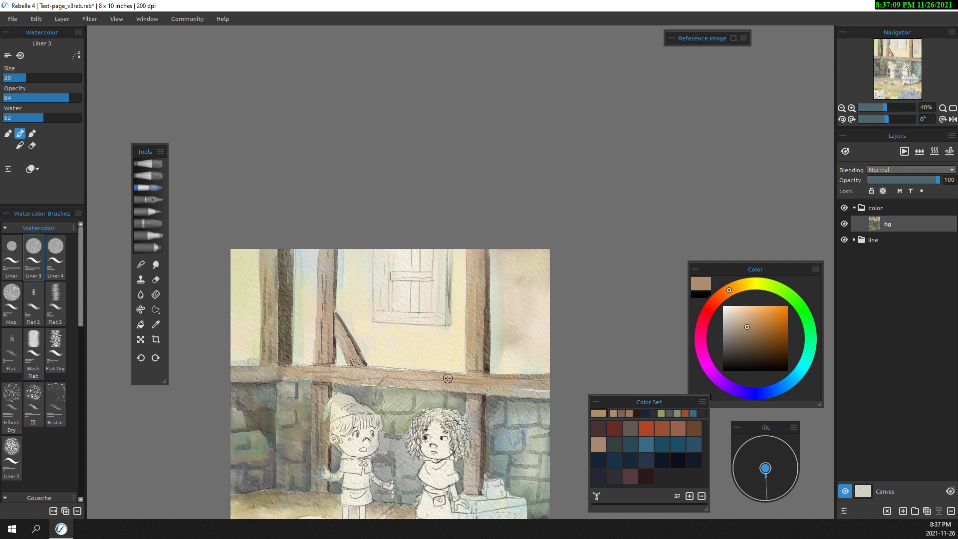
key(bracketright)
scroll(236, 386, down, 3)
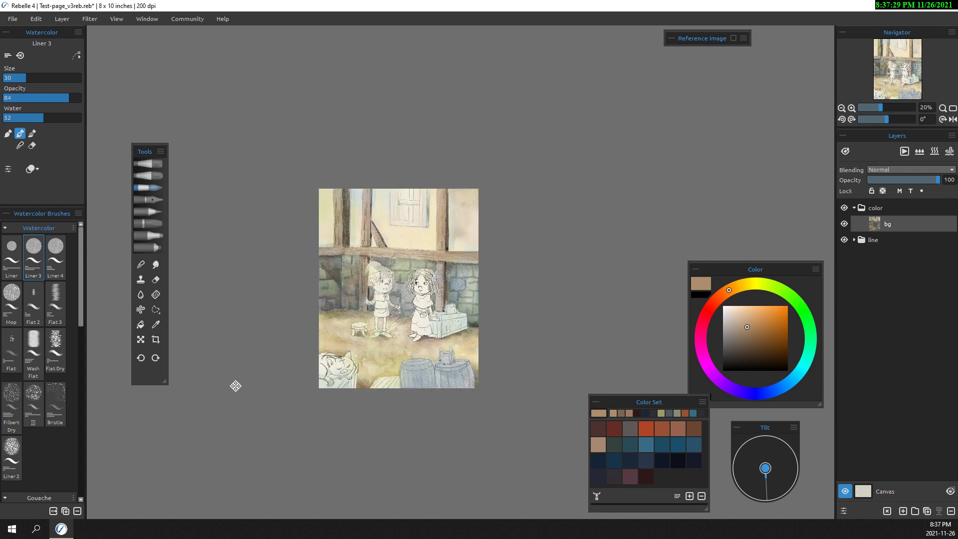
scroll(272, 352, up, 3)
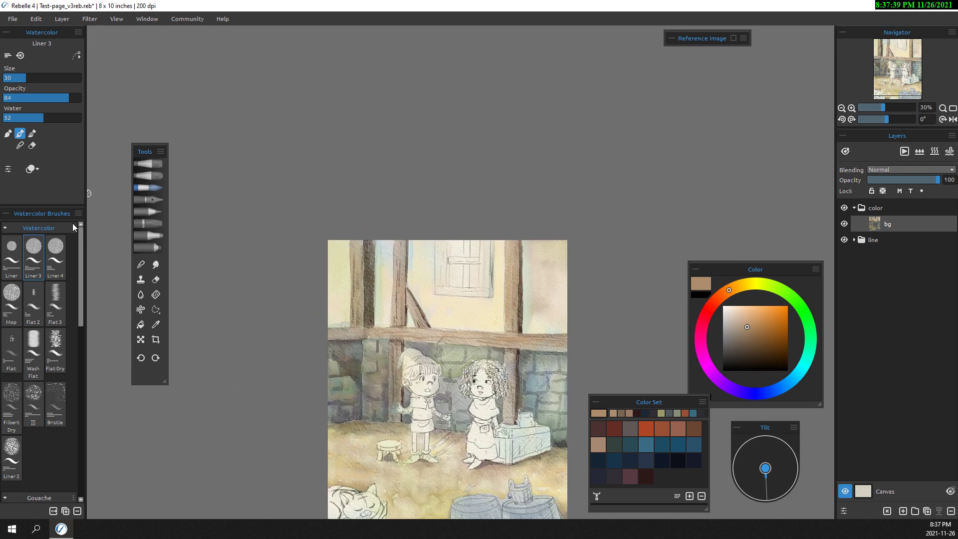
With the broad flat brush in dark blue, deepen shadows along the horizontal, left and right beams
click(33, 299)
alt+click(377, 330)
alt+click(398, 347)
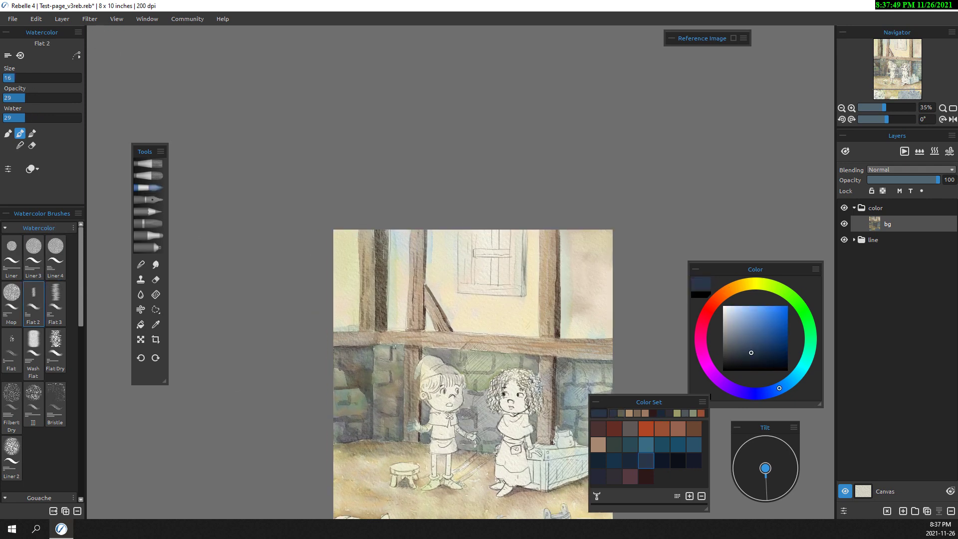
key(bracketright)
key(bracketright)
drag(452, 352, 476, 356)
drag(353, 220, 309, 241)
mouse_move(385, 250)
mouse_down()
mouse_move(384, 305)
mouse_move(399, 353)
mouse_move(353, 267)
mouse_up()
drag(517, 252, 518, 359)
Paint the window shutter, frame and panel reddish-brown
click(662, 428)
drag(422, 252, 418, 304)
mouse_move(467, 252)
mouse_down()
mouse_move(474, 317)
mouse_move(411, 310)
mouse_move(414, 254)
mouse_up()
mouse_move(439, 252)
mouse_down()
mouse_move(448, 301)
mouse_move(465, 307)
mouse_up()
drag(459, 304, 428, 304)
drag(429, 252, 429, 305)
Darken the shutter with dark red and shade its right edge, testing tan and olive swatches
click(646, 476)
drag(419, 255, 477, 292)
drag(480, 251, 477, 318)
click(653, 432)
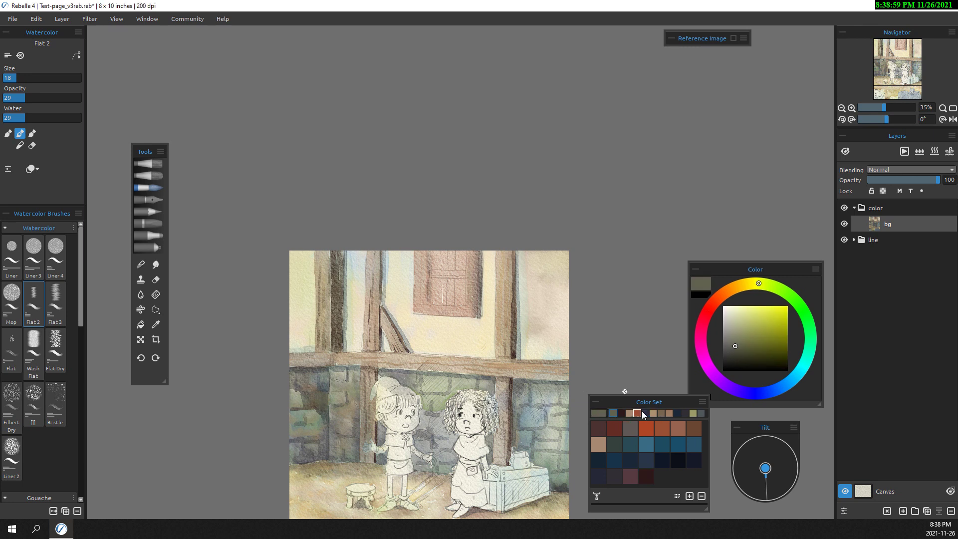
alt+click(416, 298)
click(693, 413)
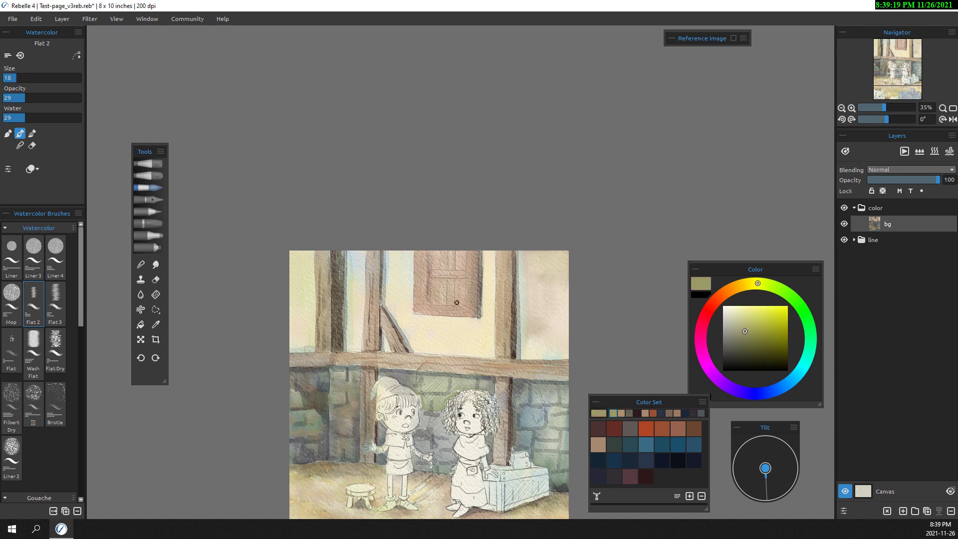
click(621, 414)
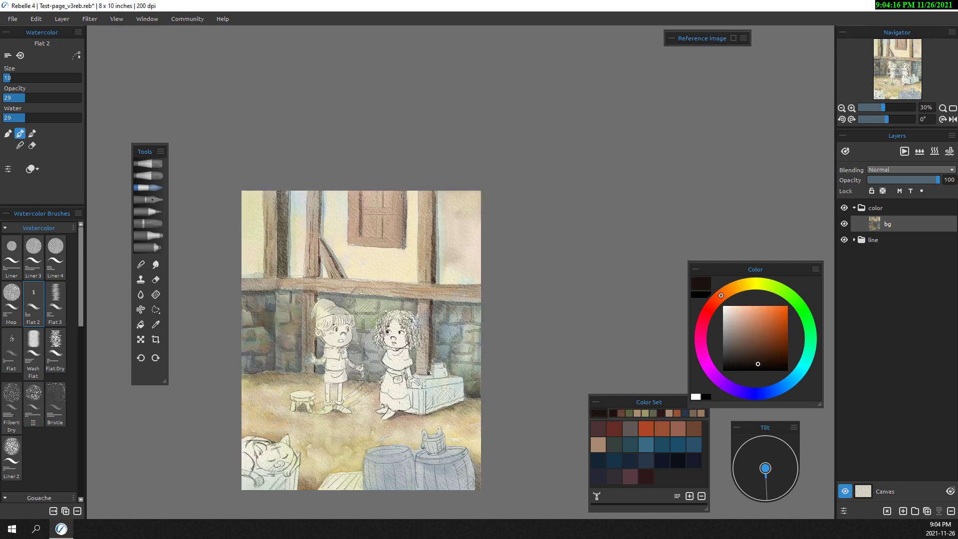
drag(401, 196, 404, 224)
Pick dark brown with a smaller brush and add a dark stroke under the window sill
click(743, 284)
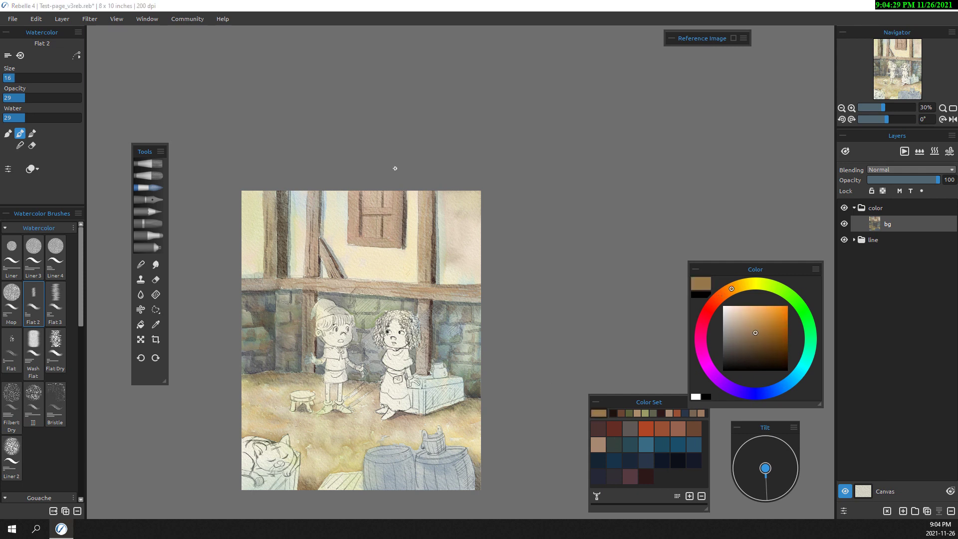
click(756, 313)
alt+click(393, 235)
key(bracketleft)
key(bracketleft)
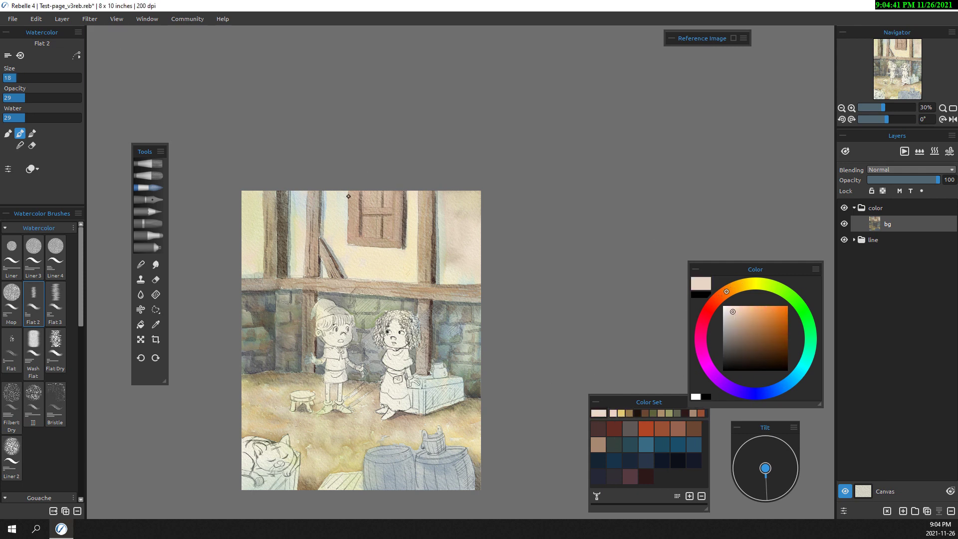
alt+click(392, 204)
key(bracketleft)
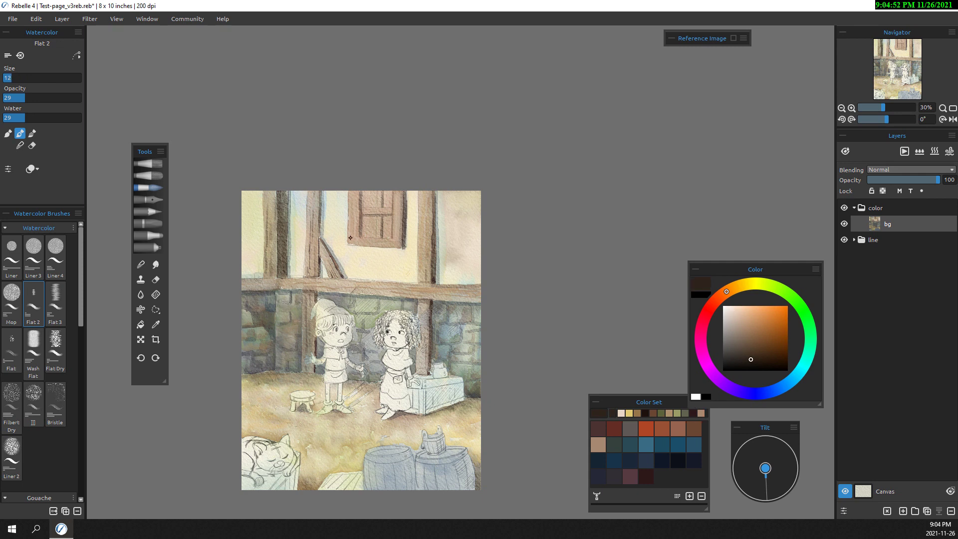
scroll(426, 237, up, 1)
key(bracketleft)
key(bracketleft)
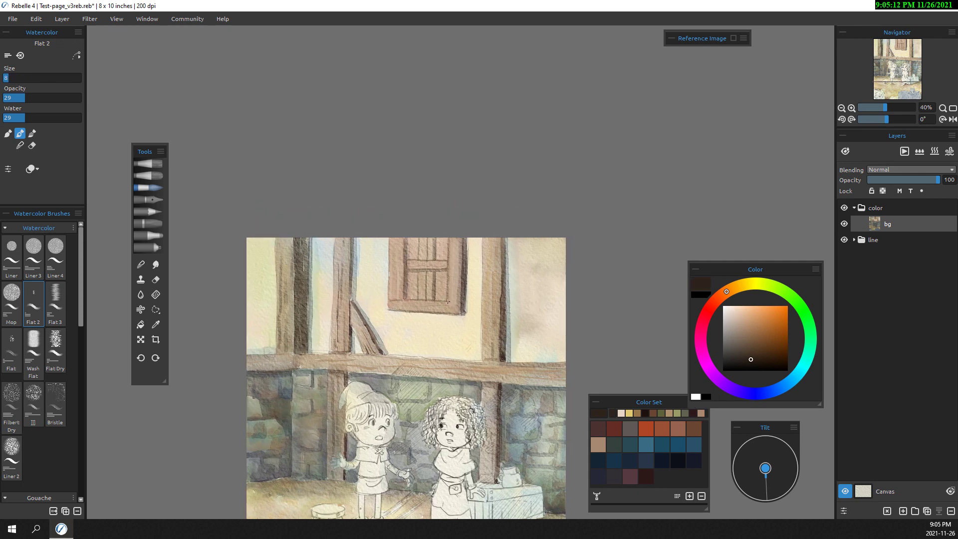
drag(393, 303, 446, 305)
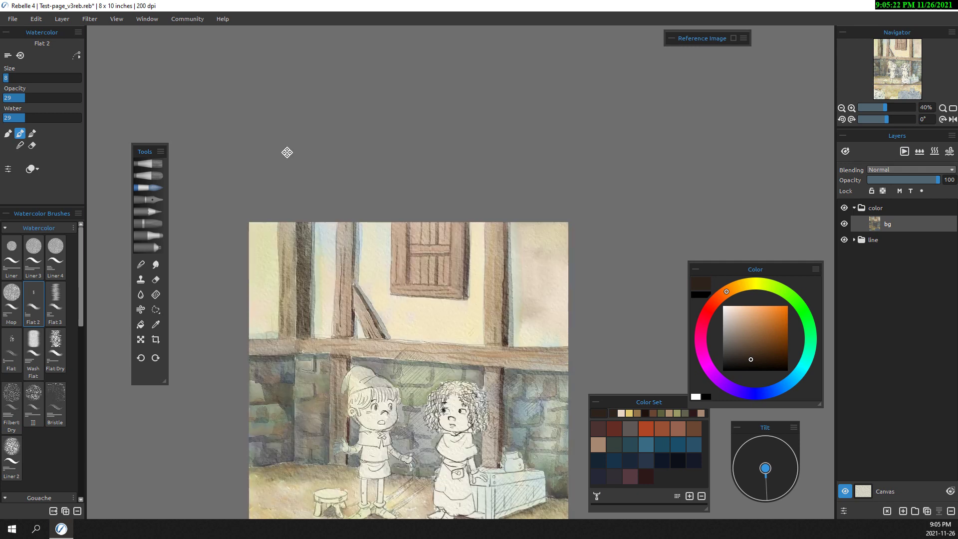
With a fine line brush, mix an orange-brown and paint light strokes on the right wall
click(40, 250)
alt+click(449, 238)
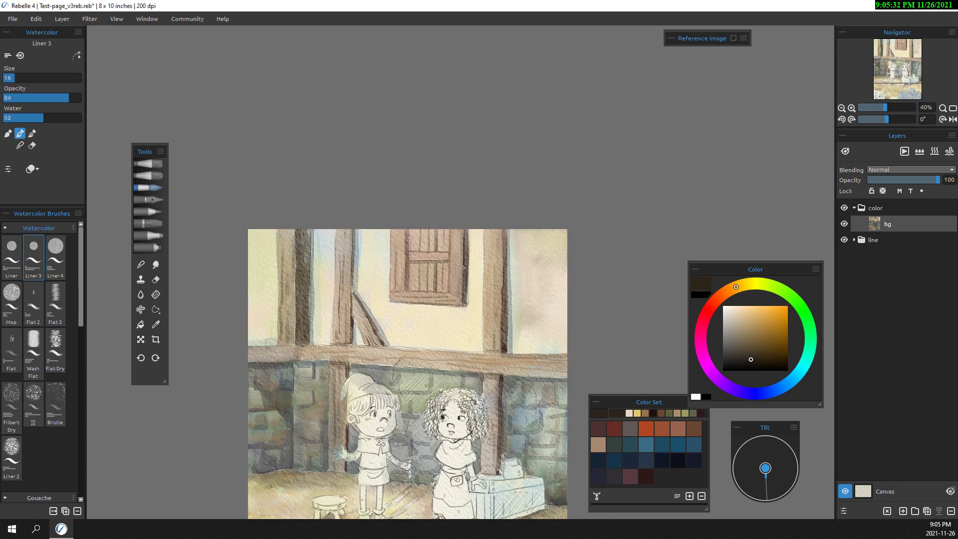
alt+click(450, 282)
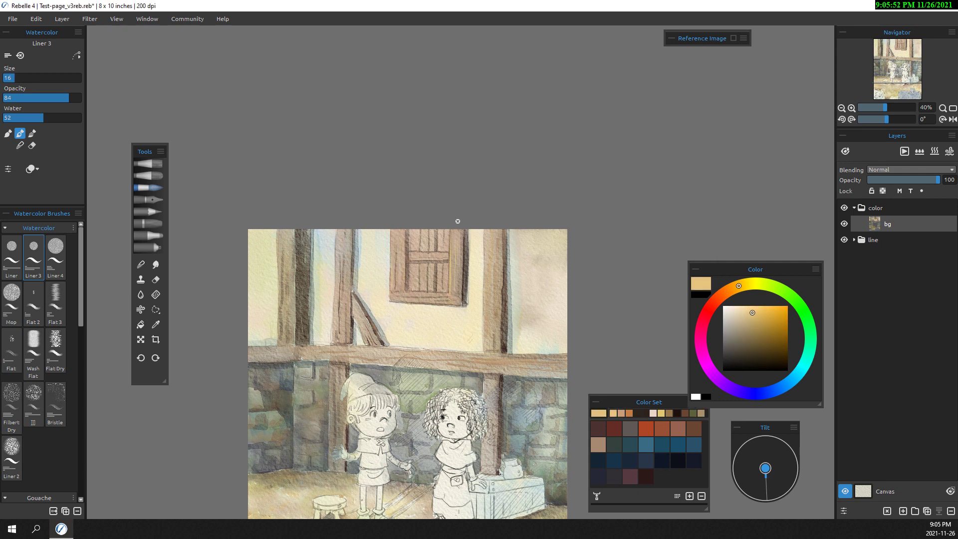
scroll(455, 279, down, 1)
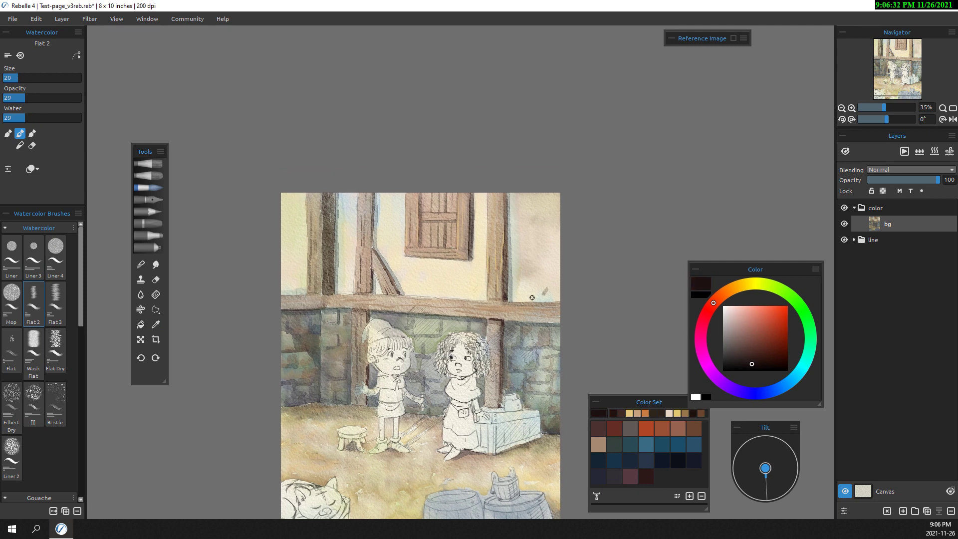
drag(714, 302, 731, 288)
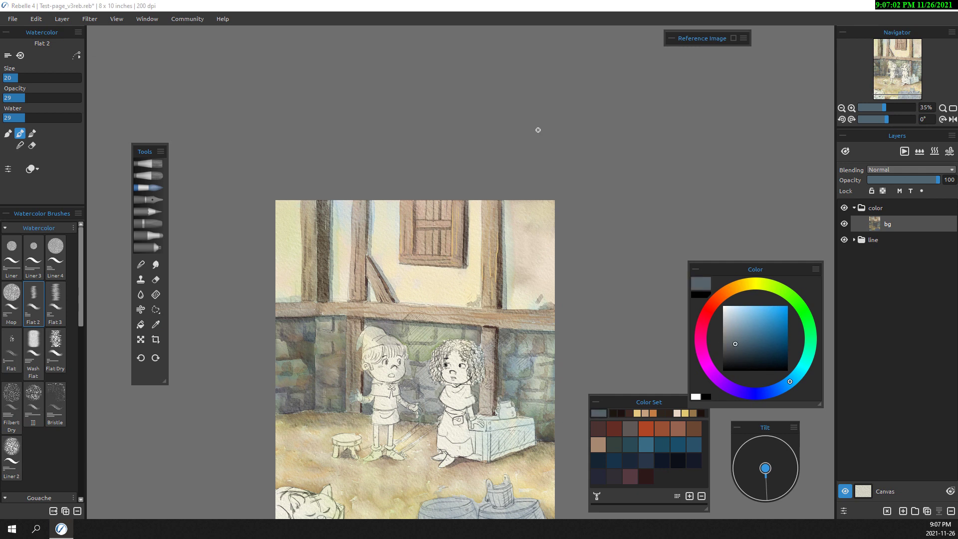
drag(535, 284, 523, 284)
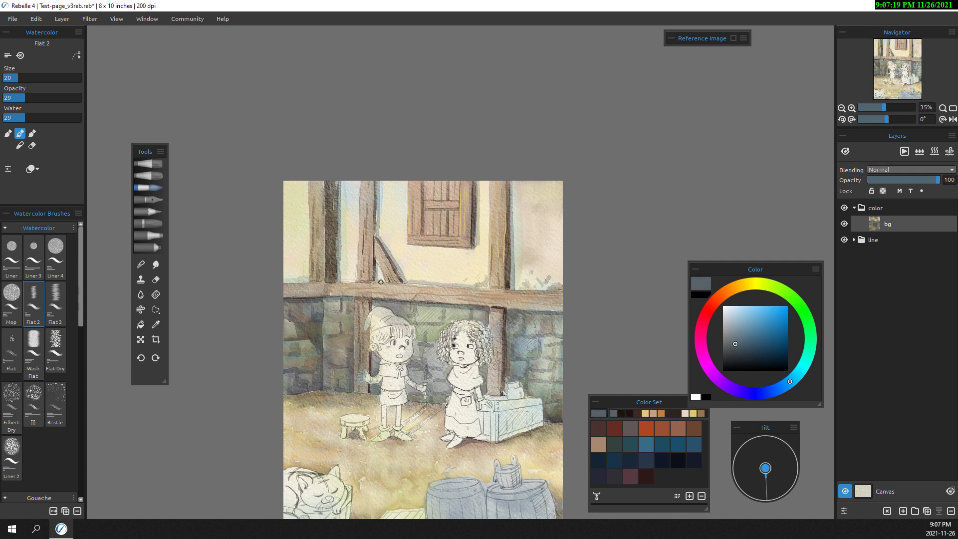
Try dark maroon, dark green and dark purple-grey swatches from the Color Set
drag(278, 269, 294, 193)
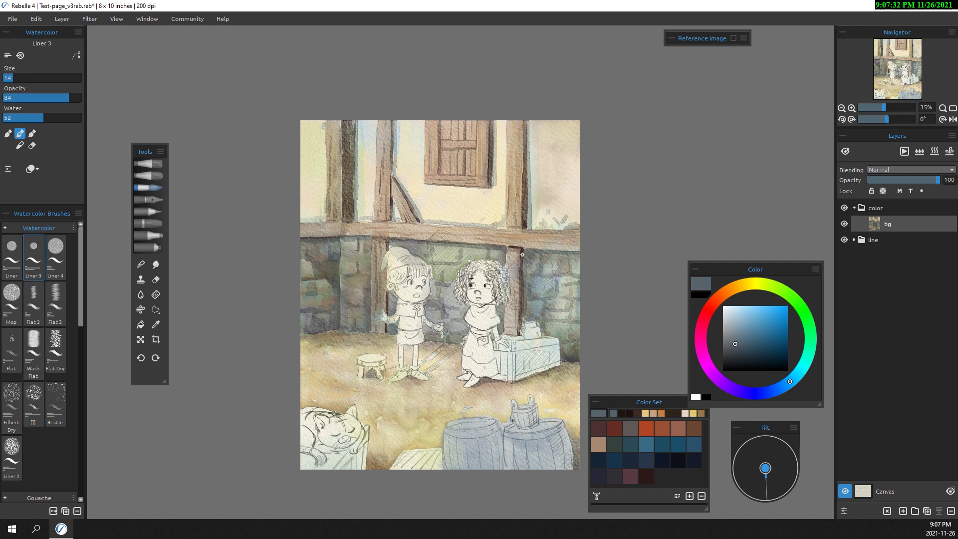
click(645, 474)
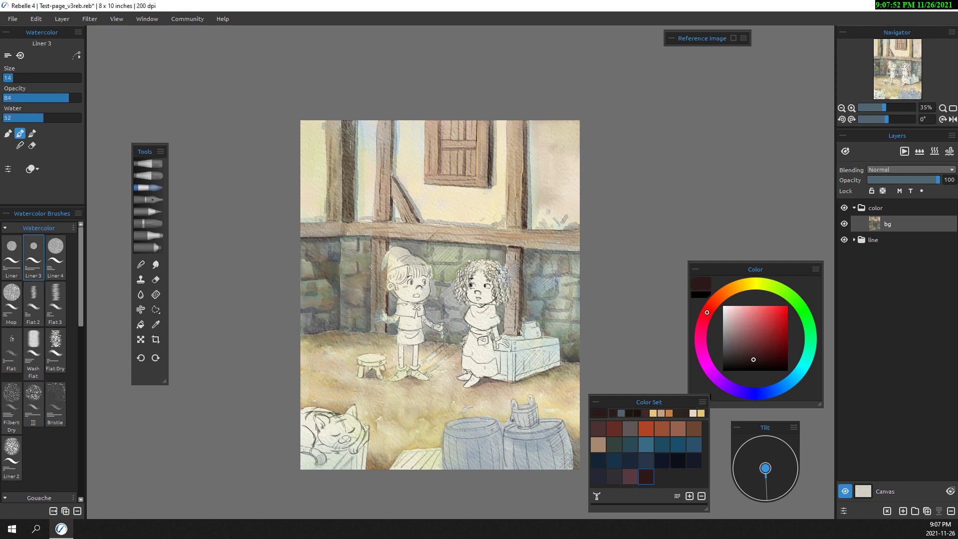
drag(272, 119, 288, 195)
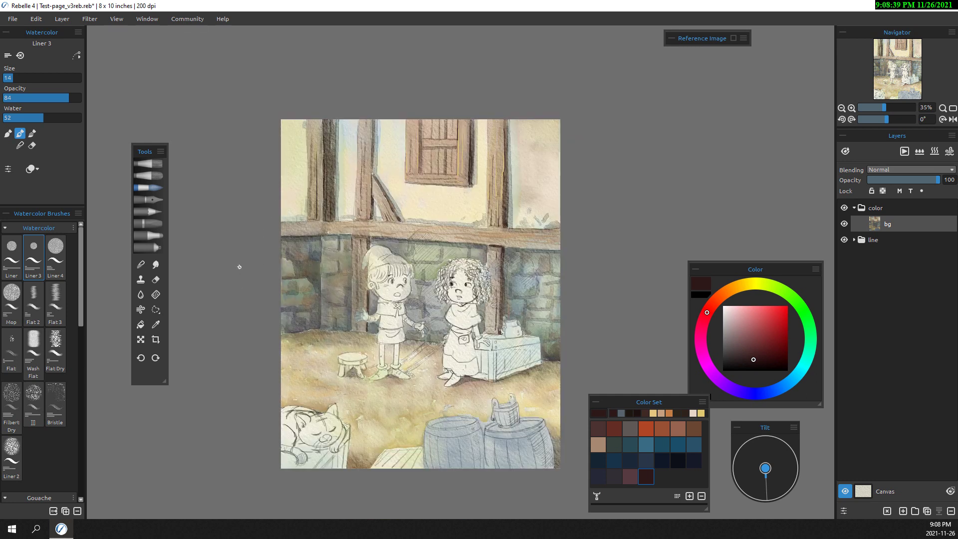
scroll(238, 267, up, 1)
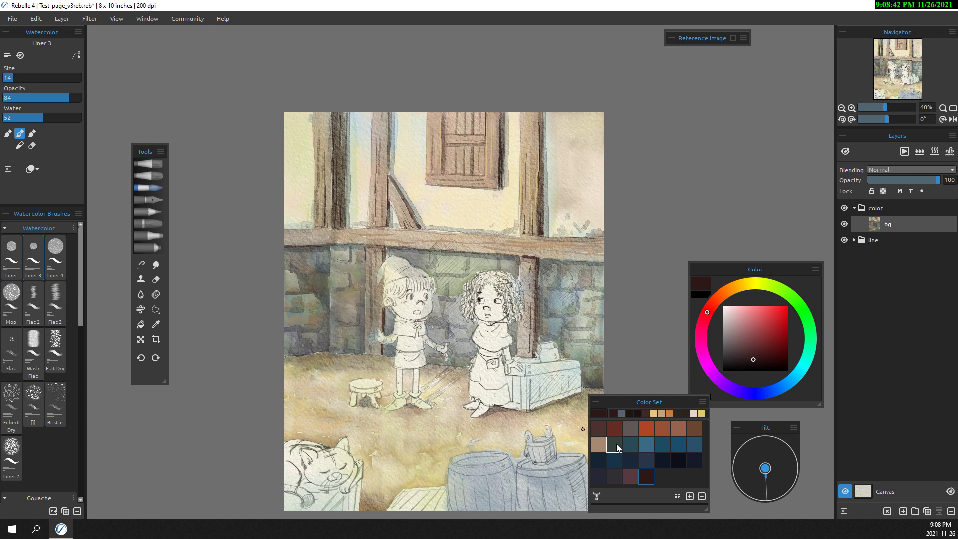
click(615, 443)
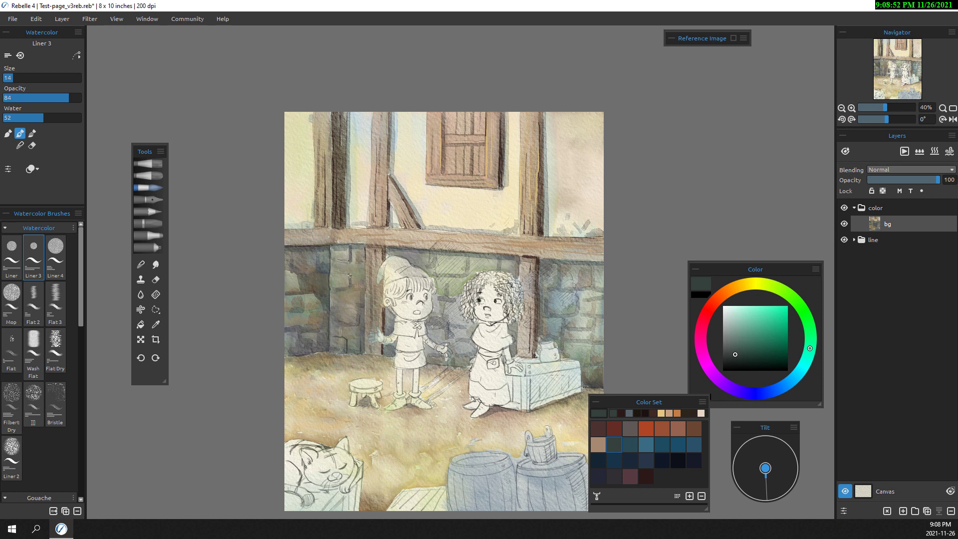
click(598, 428)
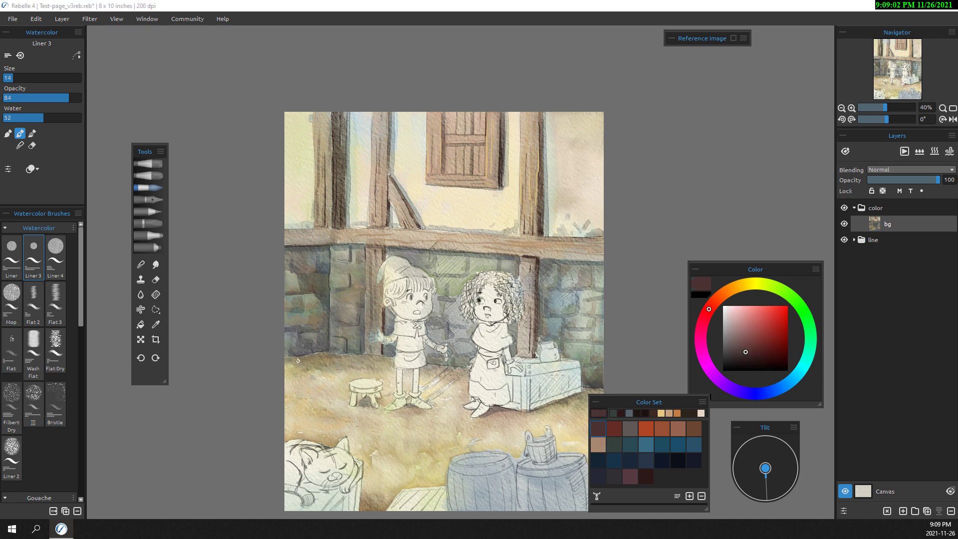
click(614, 476)
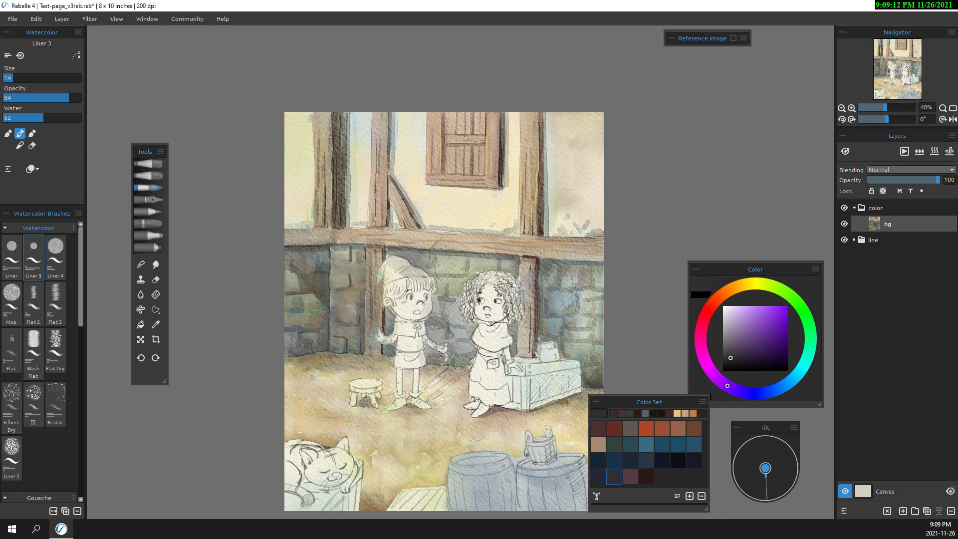
Recentre the painting and choose the brown swatch with the Flat 2 watercolour brush
drag(539, 259, 526, 244)
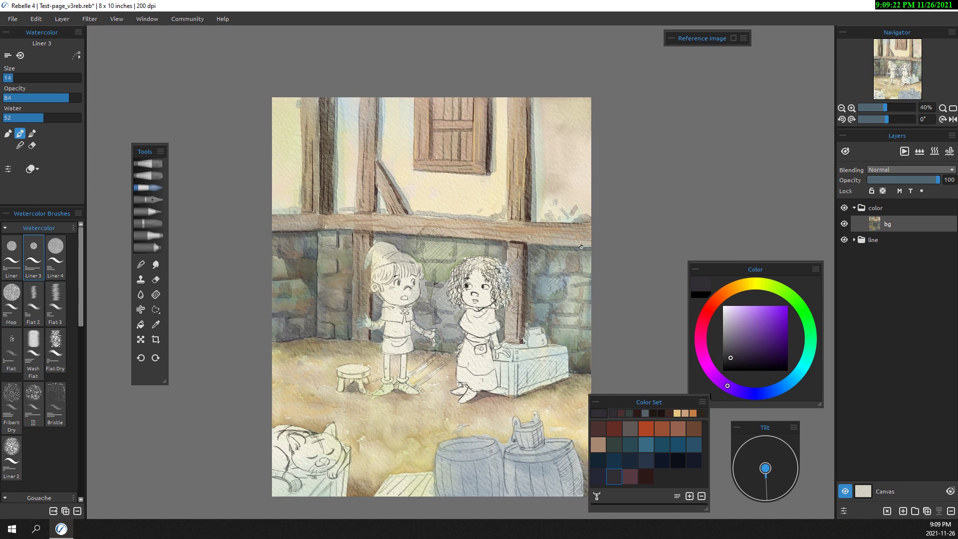
drag(293, 254, 338, 285)
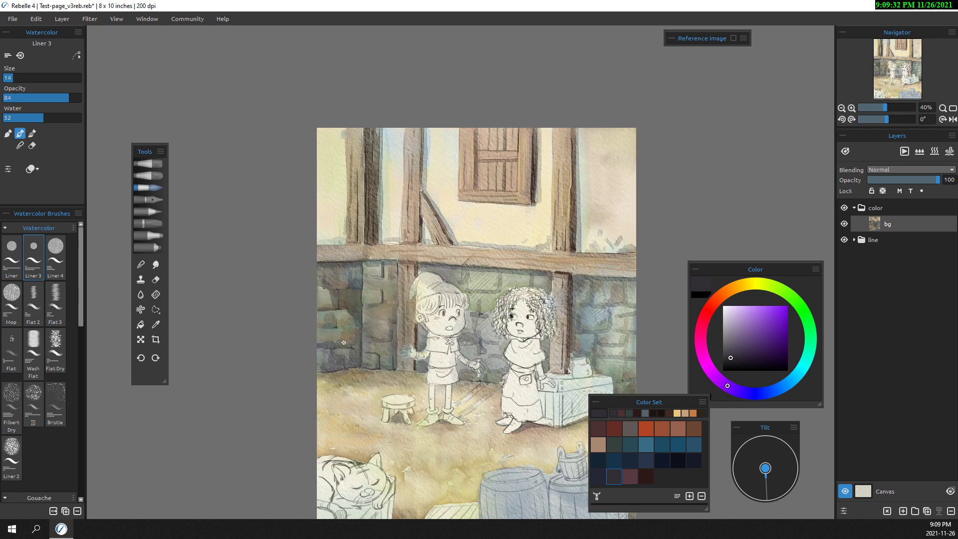
drag(257, 273, 252, 316)
scroll(383, 279, down, 1)
click(694, 428)
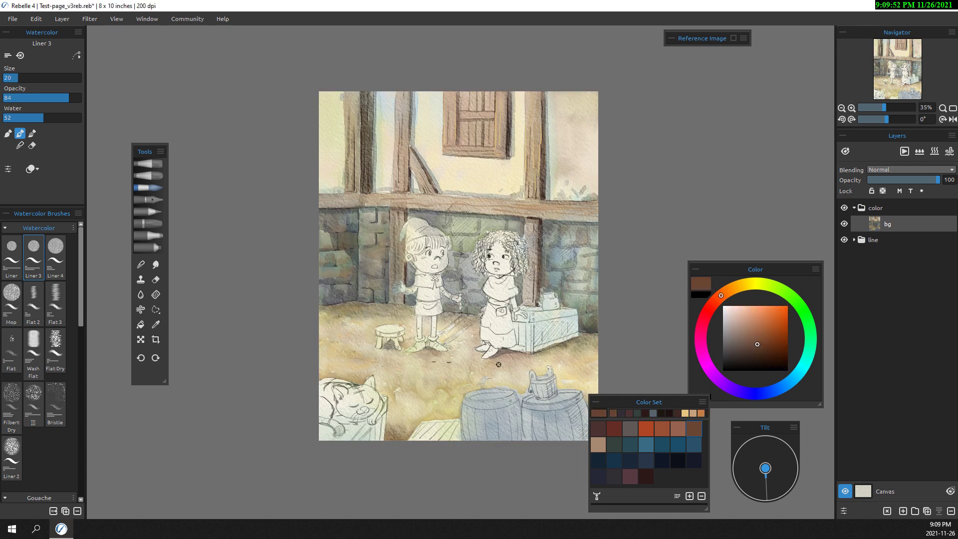
click(33, 302)
With an enlarged Flat 2 brush in reddish-brown, paint a faint floor patch left of the stool
key(bracketright)
key(bracketright)
key(bracketright)
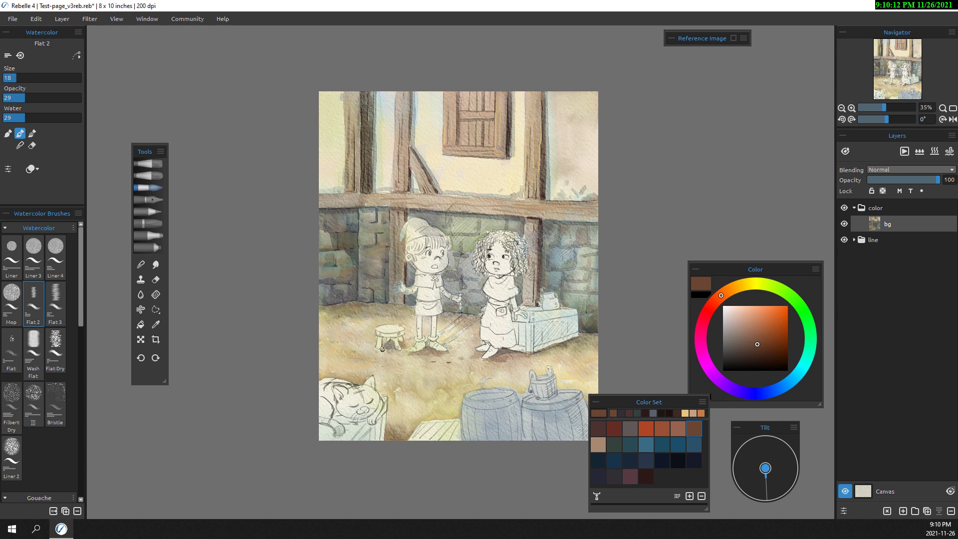
key(w)
key(b)
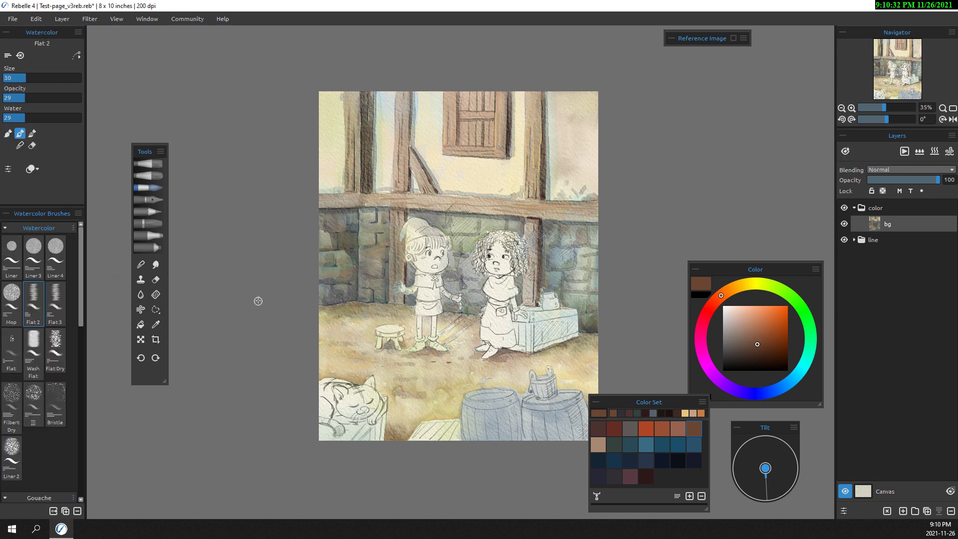
alt+click(408, 396)
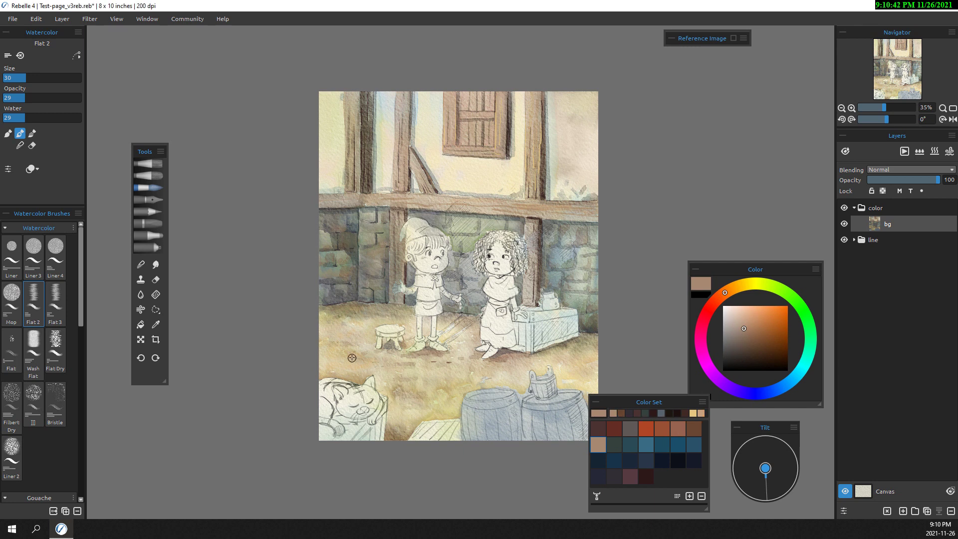
click(662, 428)
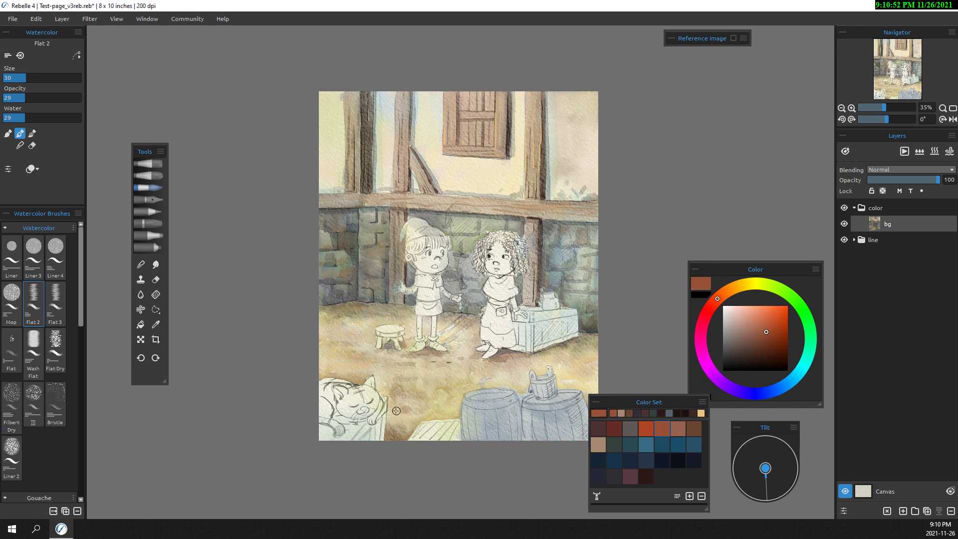
mouse_move(361, 351)
mouse_down()
mouse_move(371, 357)
mouse_move(334, 335)
mouse_up()
key(bracketleft)
key(bracketleft)
key(bracketleft)
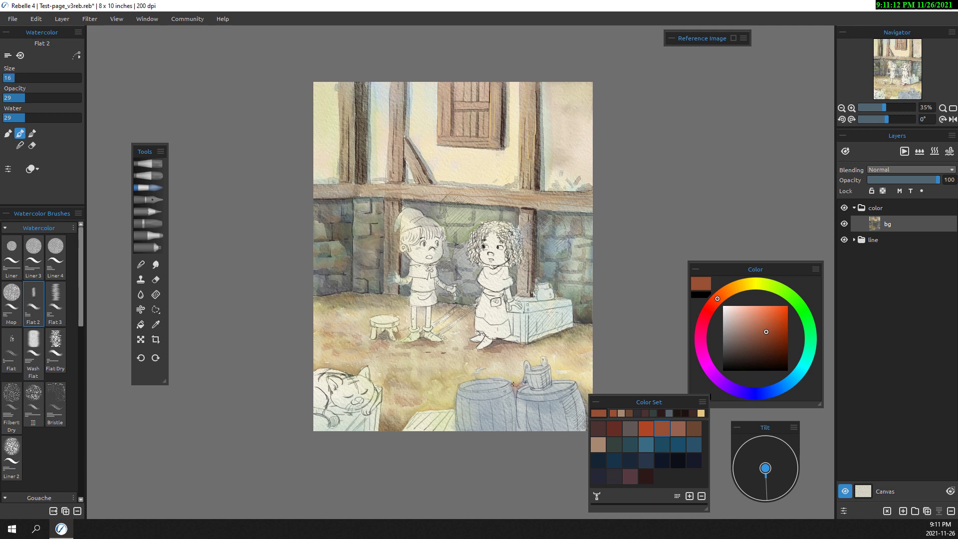
drag(564, 375, 520, 367)
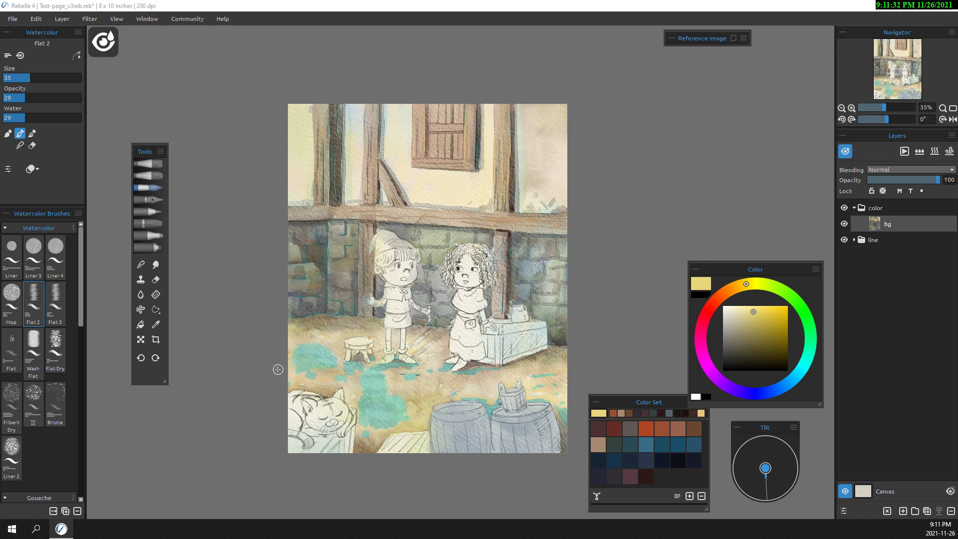
Close the Brush Creator panel, brush water over the lower-left floor, and raise the Water amount
key(w)
click(8, 114)
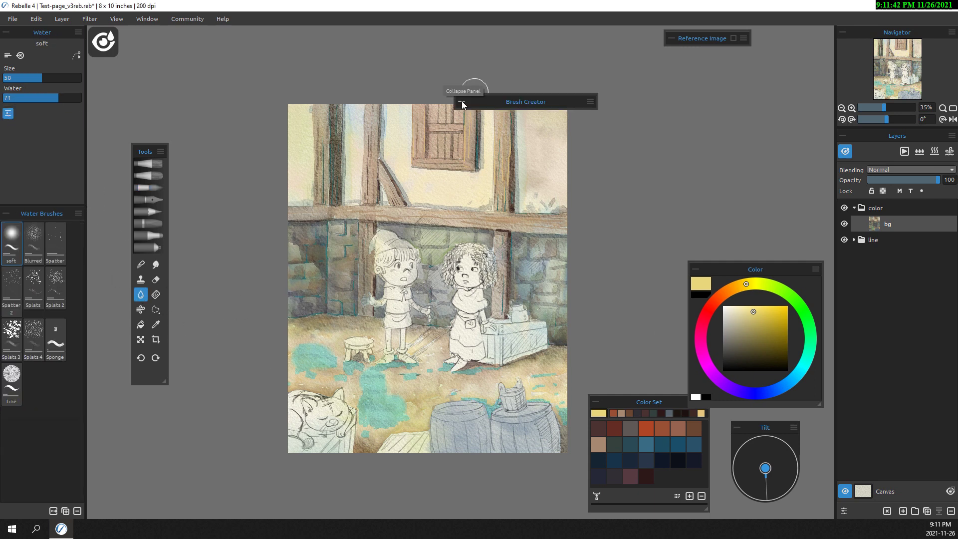
drag(470, 102, 187, 57)
click(8, 113)
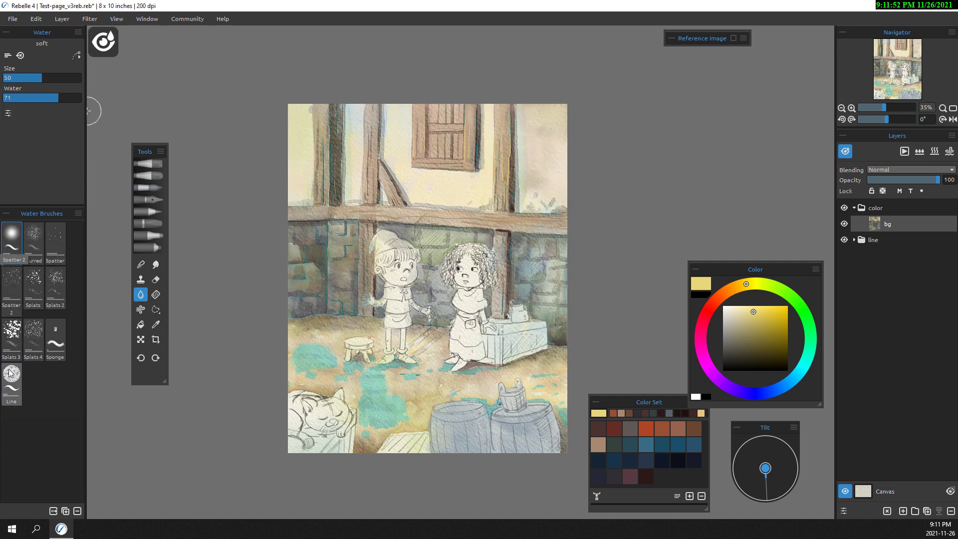
drag(315, 368, 279, 355)
key(bracketleft)
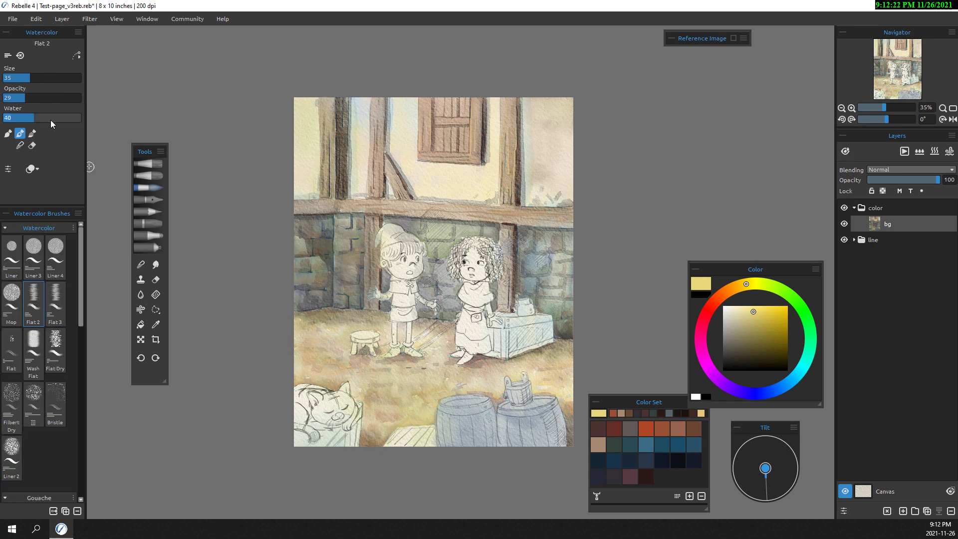
click(38, 118)
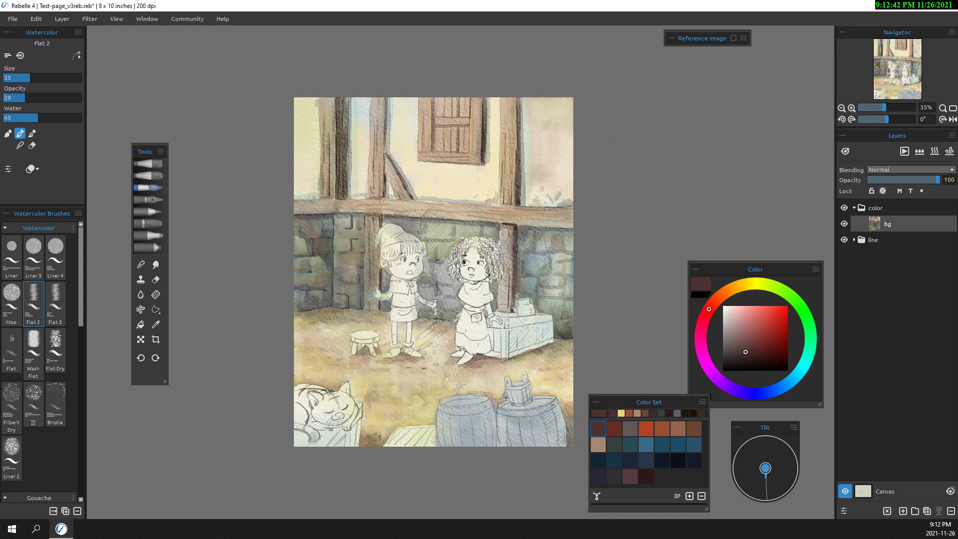
Lower the Water amount and brush size and pick a dark greyish-purple colour
click(26, 117)
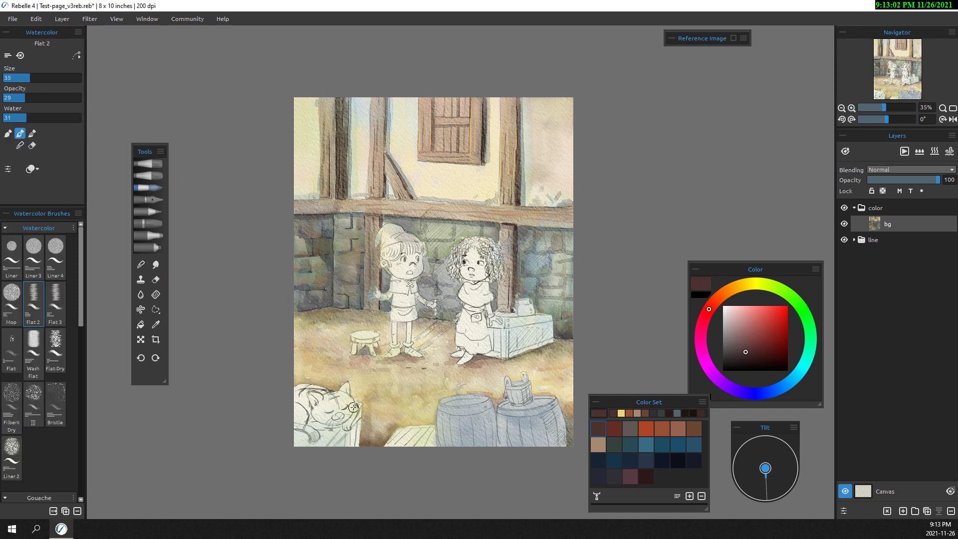
key(bracketleft)
key(bracketleft)
key(bracketleft)
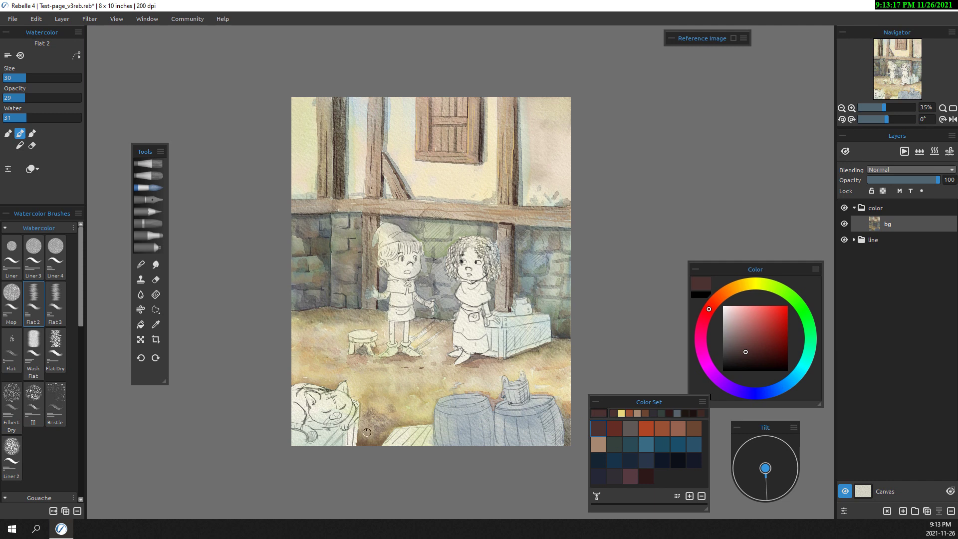
key(bracketleft)
key(bracketleft)
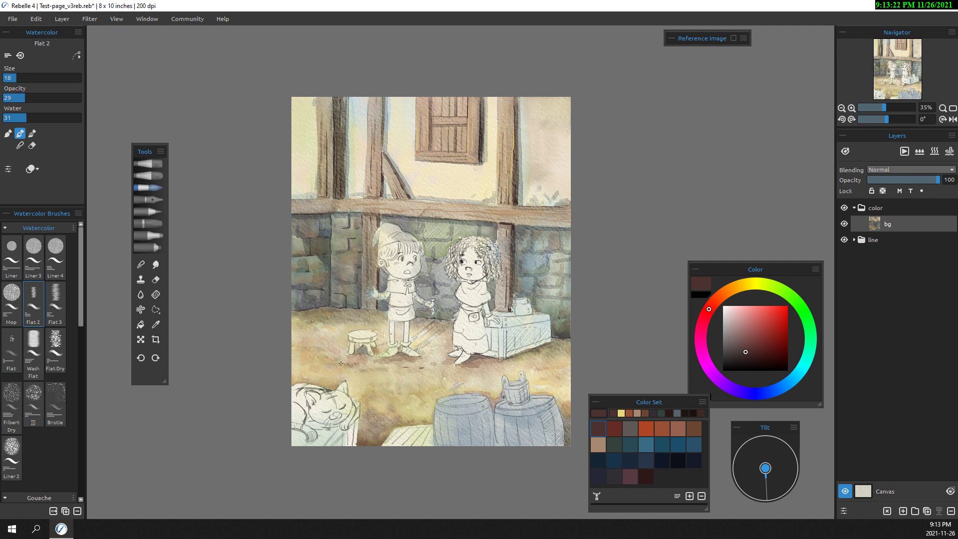
alt+click(377, 375)
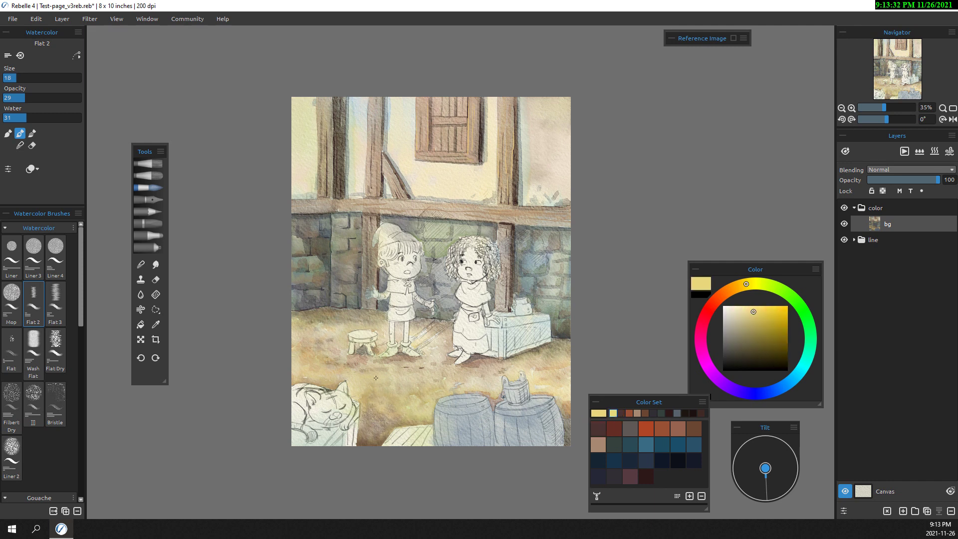
click(662, 428)
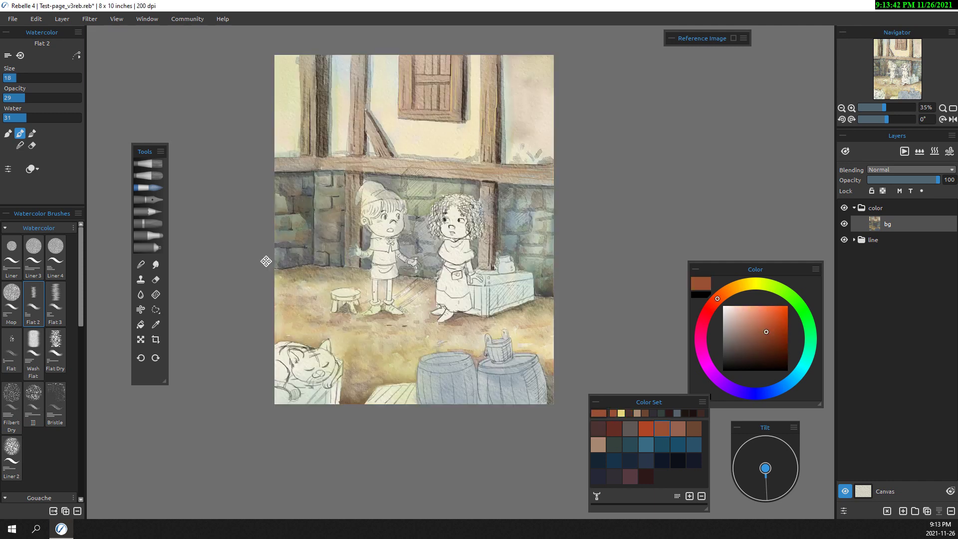
key(f)
alt+click(312, 266)
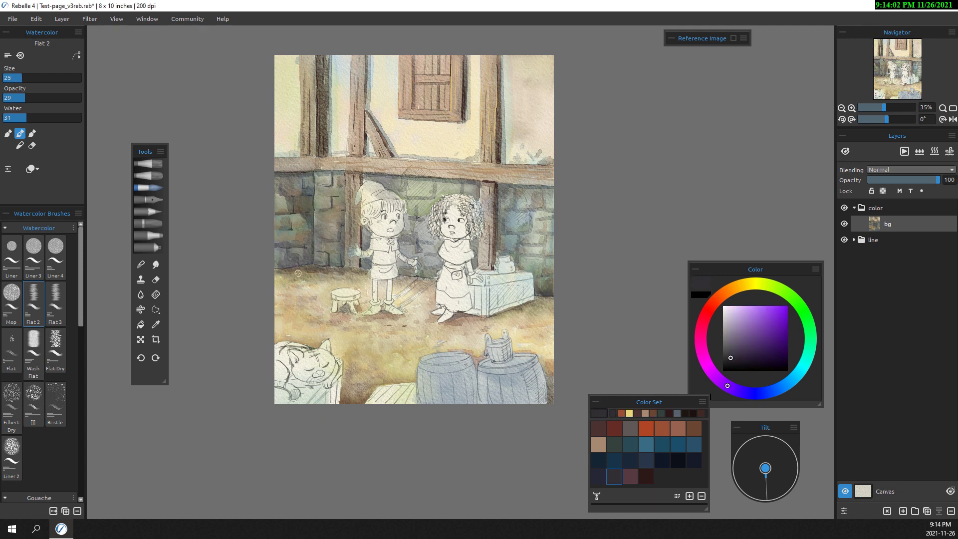
Paint a faint dark shadow on the floor right of the crate, then switch to the eraser
drag(550, 301, 522, 309)
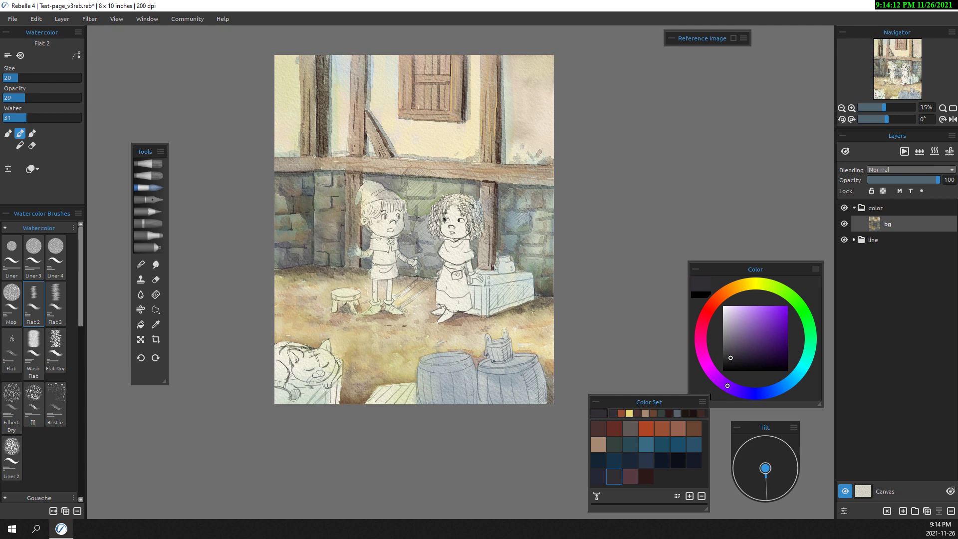
scroll(225, 299, down, 1)
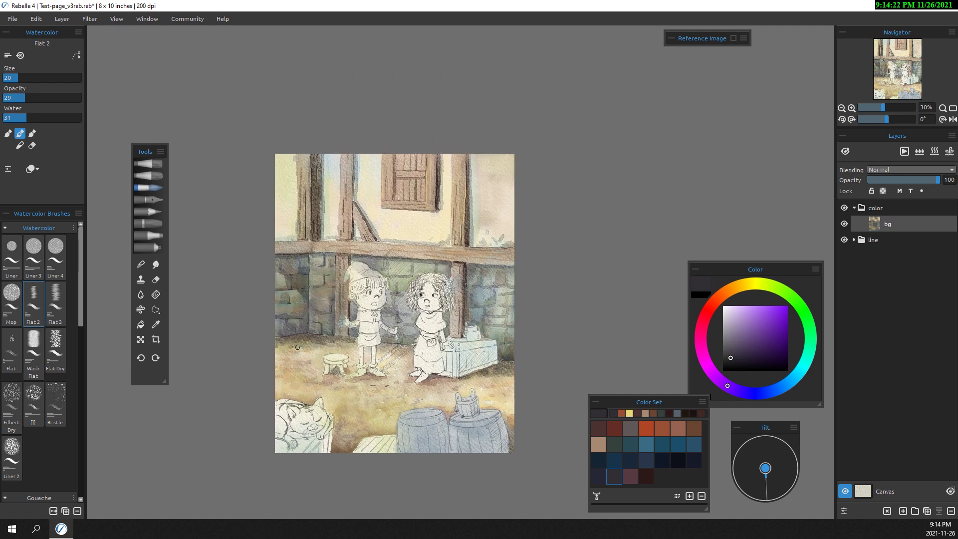
scroll(246, 342, up, 2)
key(e)
scroll(265, 331, up, 2)
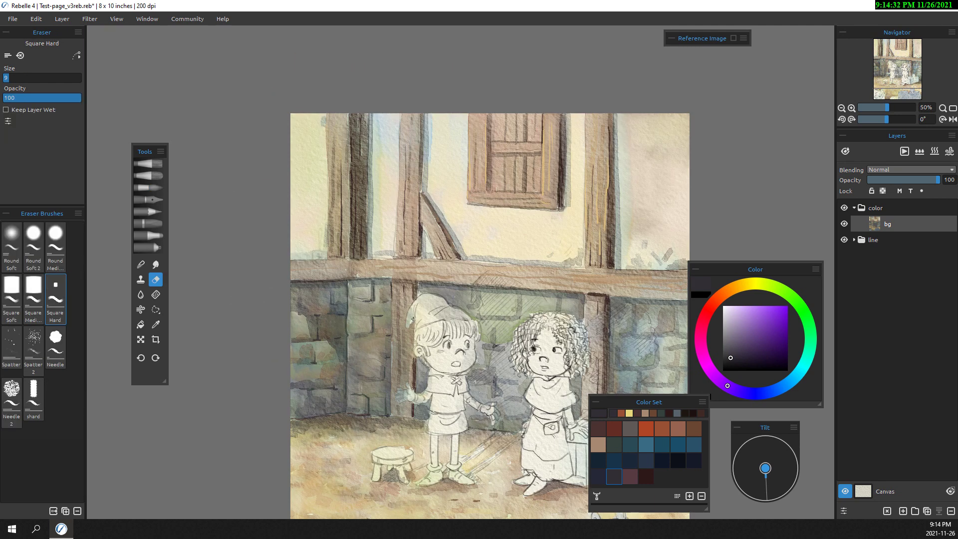
scroll(418, 298, up, 2)
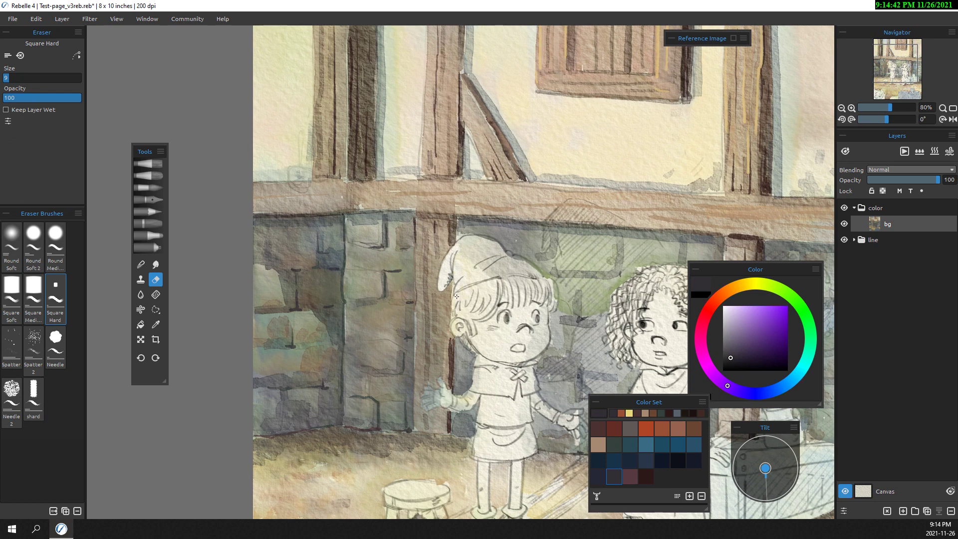
mouse_move(467, 286)
mouse_down()
mouse_move(419, 240)
mouse_move(419, 279)
mouse_move(465, 285)
mouse_move(439, 350)
mouse_up()
drag(391, 268, 419, 253)
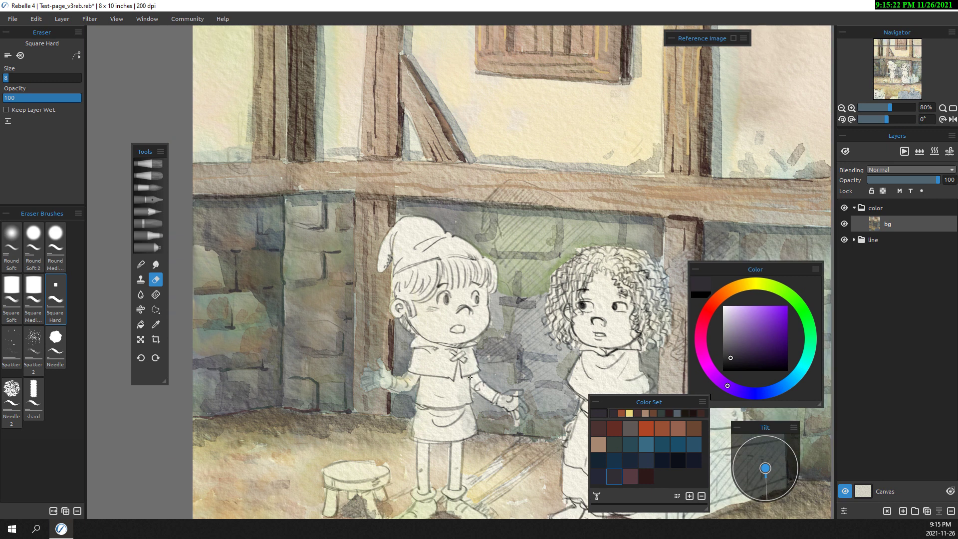
drag(460, 389, 476, 430)
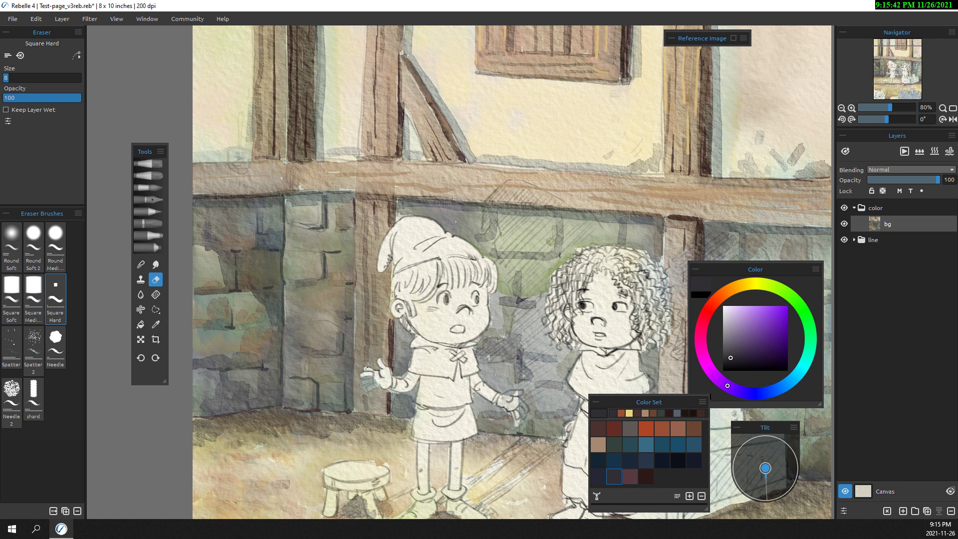
drag(379, 357, 350, 342)
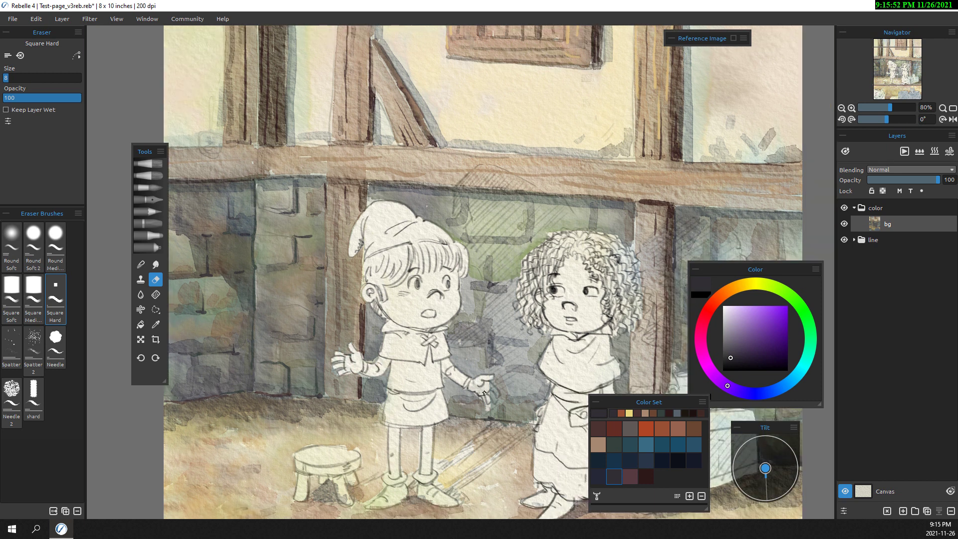
scroll(395, 385, down, 2)
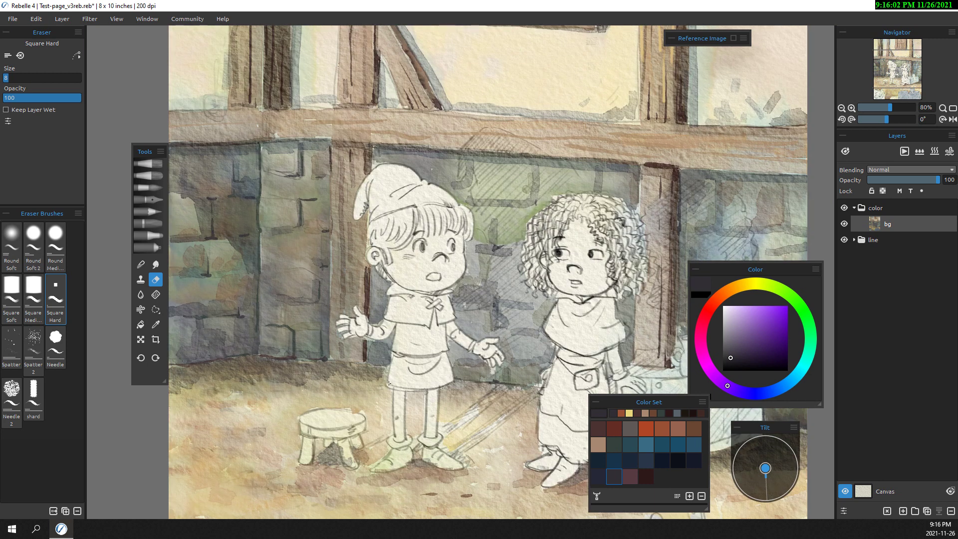
scroll(389, 442, down, 3)
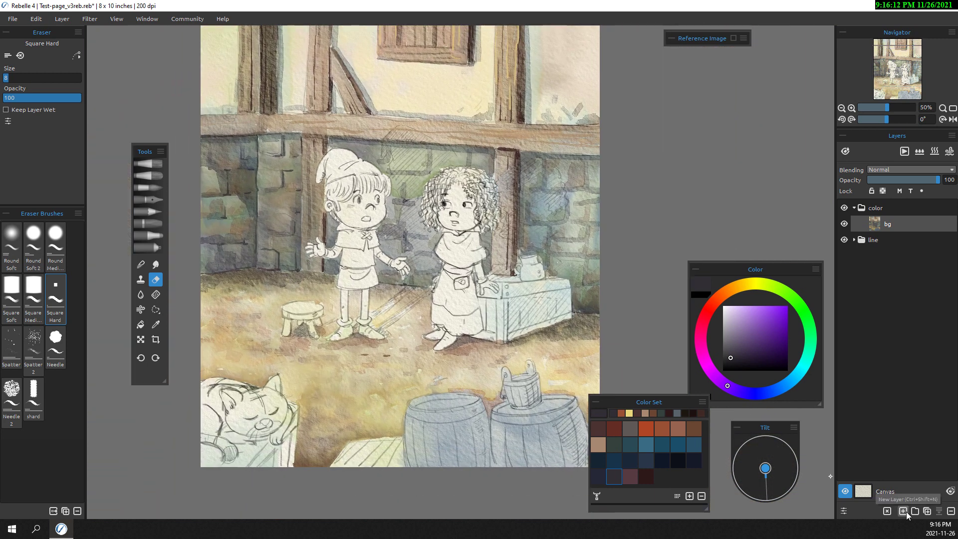
Add a layer named 'characters' and wash the boy's face and hat in light blue-grey
click(903, 511)
text(characters)
key(Return)
key(b)
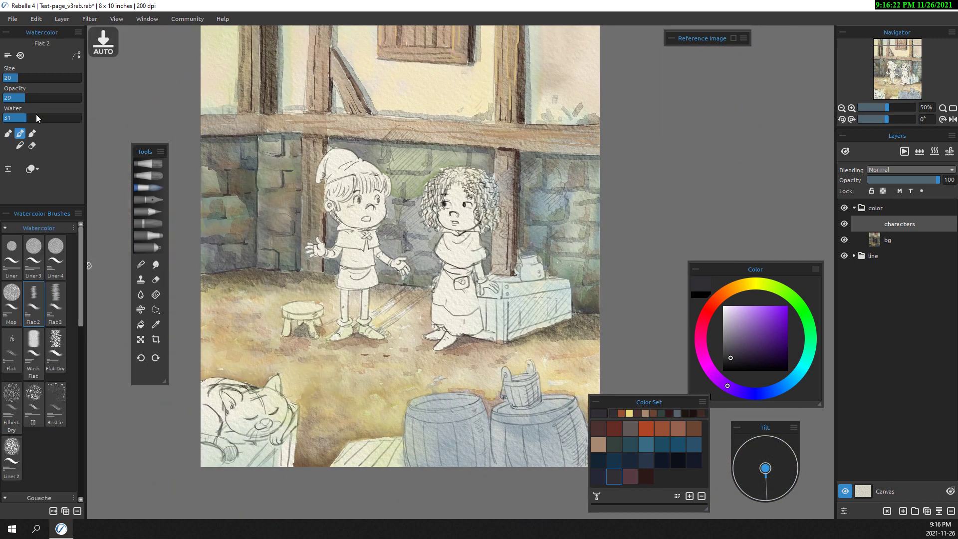
scroll(367, 199, up, 1)
alt+click(721, 352)
scroll(418, 283, up, 1)
mouse_move(418, 283)
mouse_down()
mouse_move(414, 252)
mouse_move(346, 224)
mouse_move(381, 214)
mouse_move(335, 234)
mouse_move(404, 239)
mouse_move(399, 324)
mouse_move(341, 347)
mouse_move(394, 379)
mouse_move(401, 365)
mouse_move(407, 394)
mouse_move(374, 400)
mouse_move(396, 425)
mouse_up()
Paint tan skin tone over the boy's face and cheek with a smaller brush
scroll(399, 389, down, 1)
scroll(402, 294, up, 1)
click(742, 322)
mouse_move(402, 295)
mouse_down()
mouse_move(385, 309)
mouse_move(419, 316)
mouse_up()
key(bracketleft)
drag(429, 279, 438, 292)
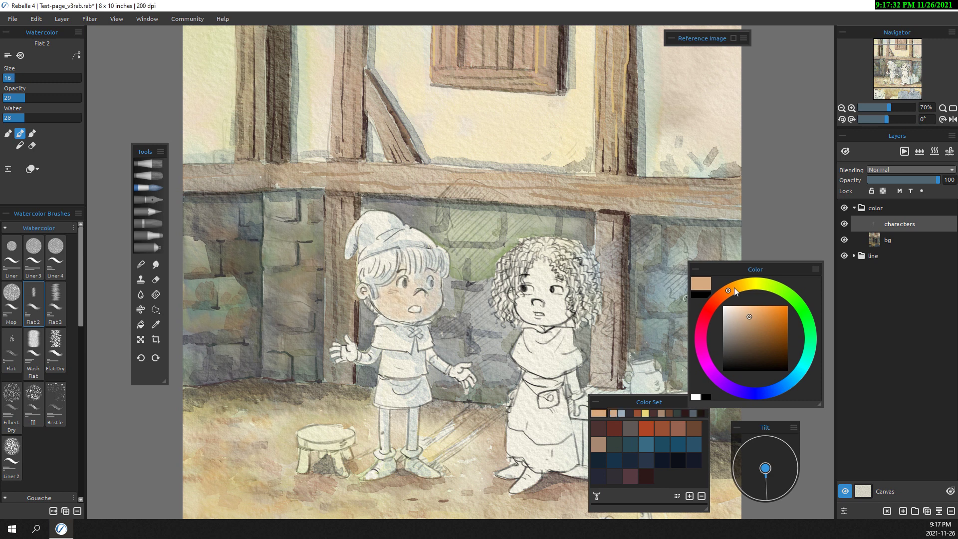
Switch to a thinner liner watercolour brush with a brown colour
alt+click(570, 312)
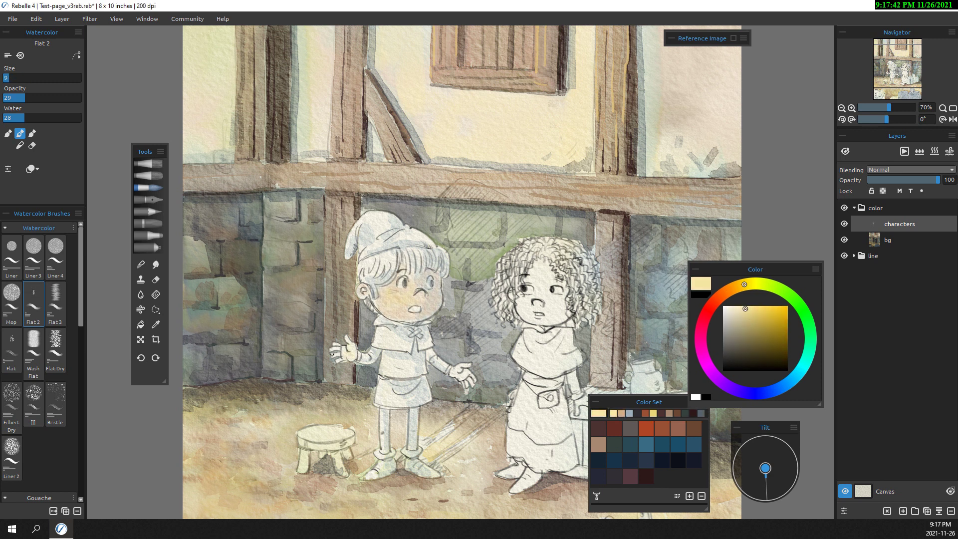
click(55, 254)
scroll(356, 243, up, 1)
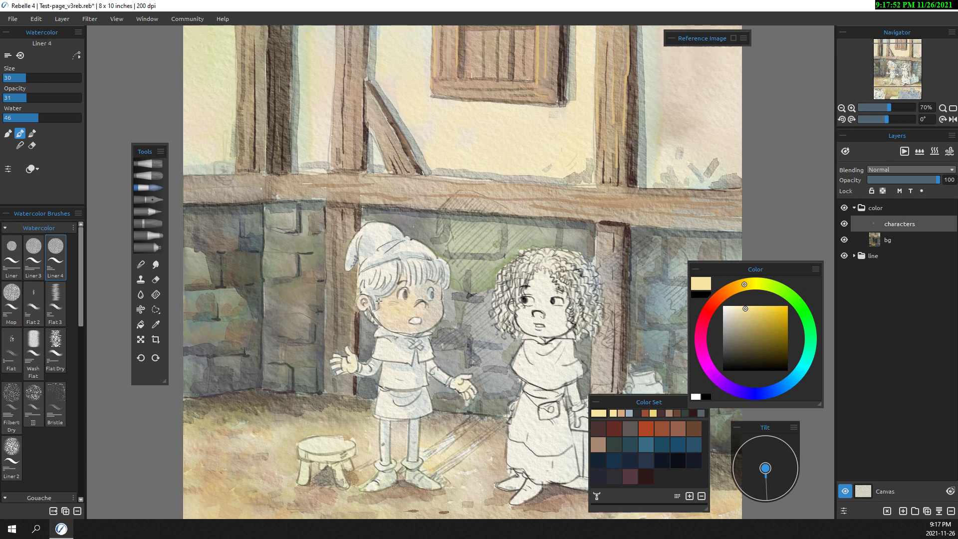
alt+click(443, 298)
key(bracketright)
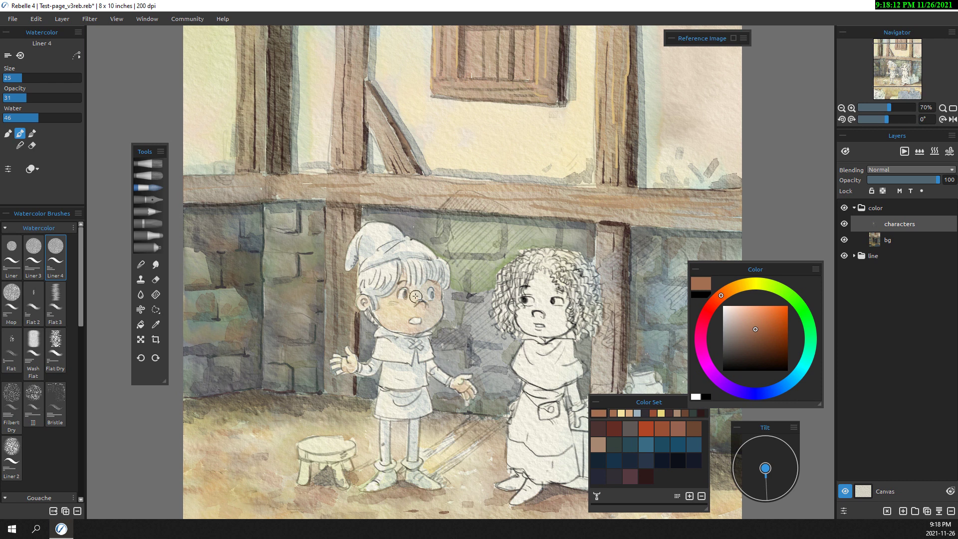
Try darker brown, muted pink-red and dark brown swatches, settling on dark olive
scroll(328, 221, down, 1)
alt+click(366, 295)
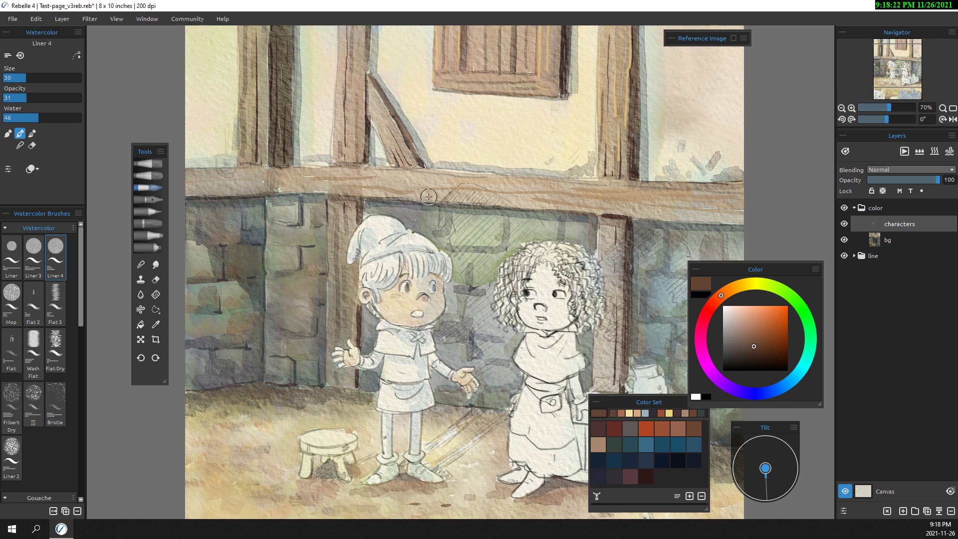
alt+click(434, 288)
click(751, 346)
key(bracketleft)
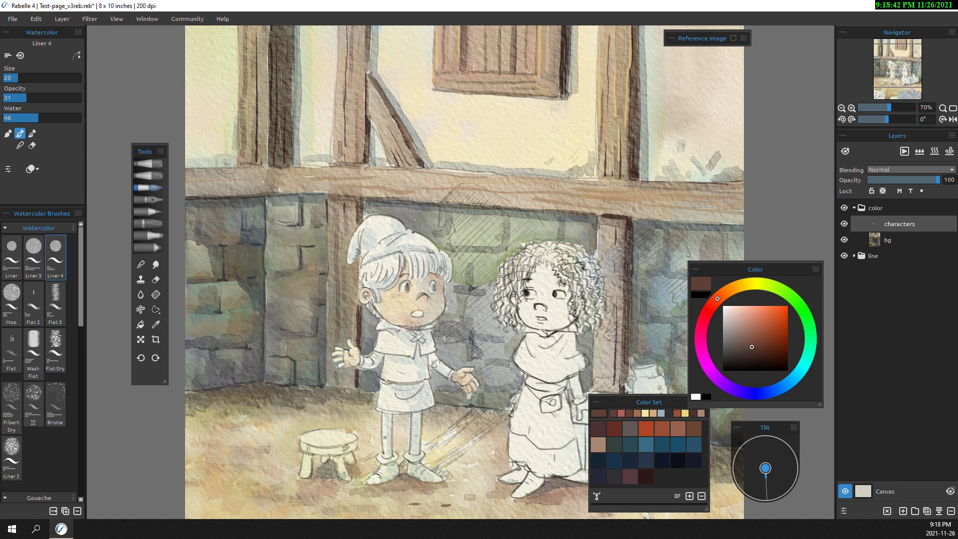
scroll(357, 341, down, 1)
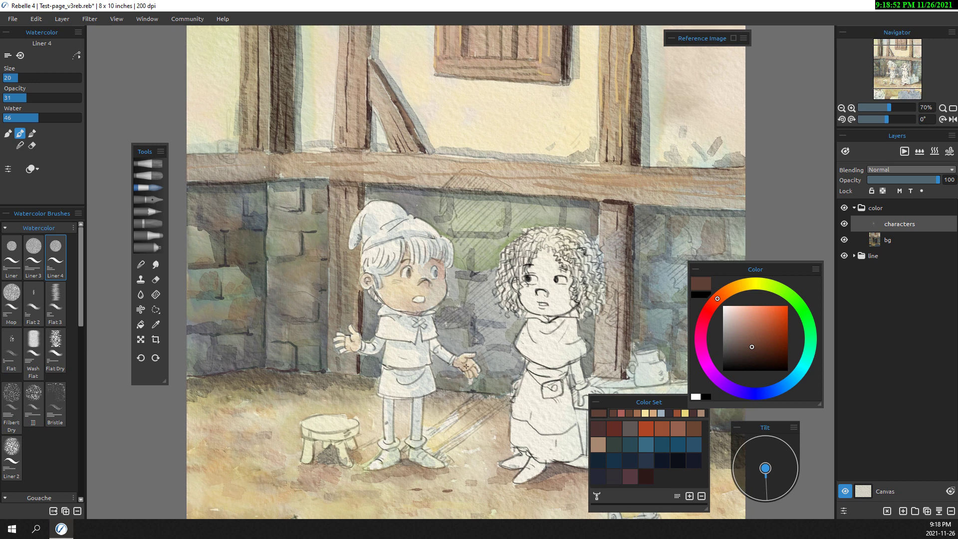
scroll(465, 365, up, 3)
click(745, 284)
Paint olive over the boy's collar, cape, lower tunic and sleeves
key(bracketright)
mouse_move(392, 345)
mouse_down()
mouse_move(421, 375)
mouse_move(439, 374)
mouse_move(390, 345)
mouse_up()
key(bracketright)
mouse_move(389, 384)
mouse_down()
mouse_move(434, 397)
mouse_move(394, 387)
mouse_up()
mouse_move(439, 377)
mouse_down()
mouse_move(446, 389)
mouse_move(419, 412)
mouse_move(434, 427)
mouse_move(386, 424)
mouse_up()
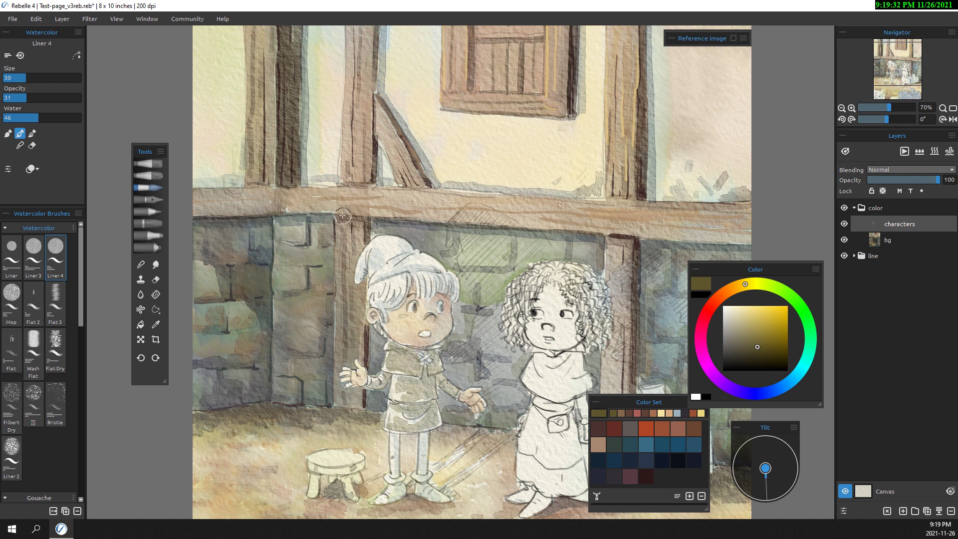
Deepen the boy's chest, collar and area beside the pouch with darker olive strokes
scroll(379, 270, down, 1)
alt+click(427, 329)
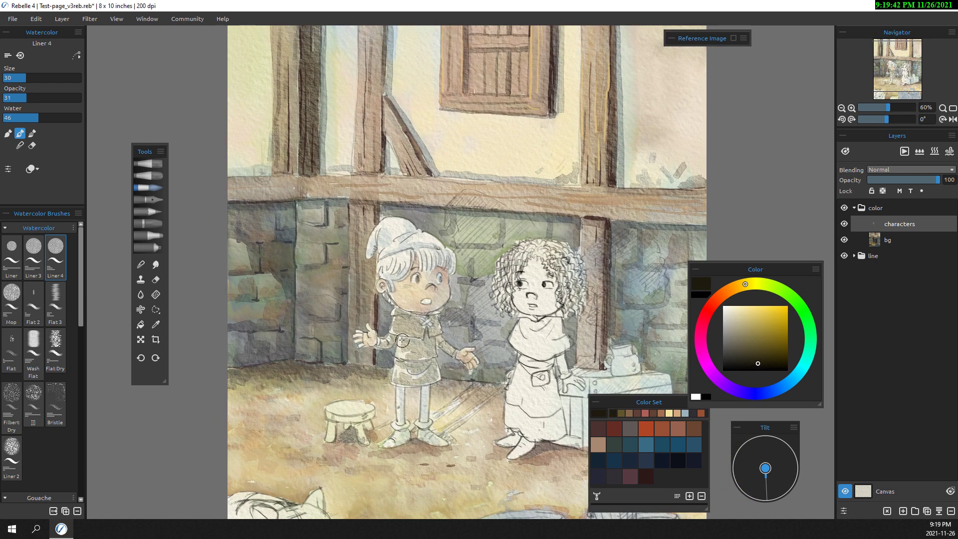
drag(428, 338, 405, 342)
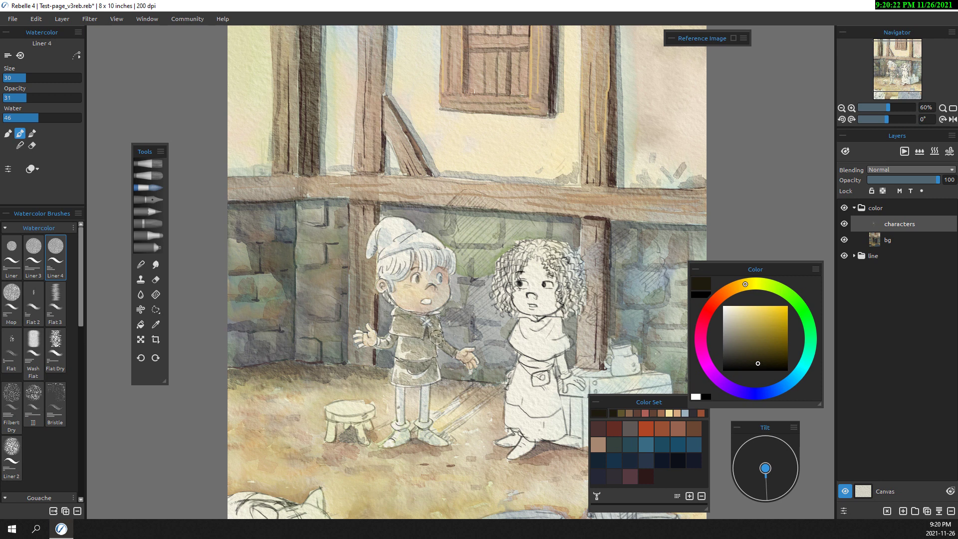
scroll(436, 337, up, 3)
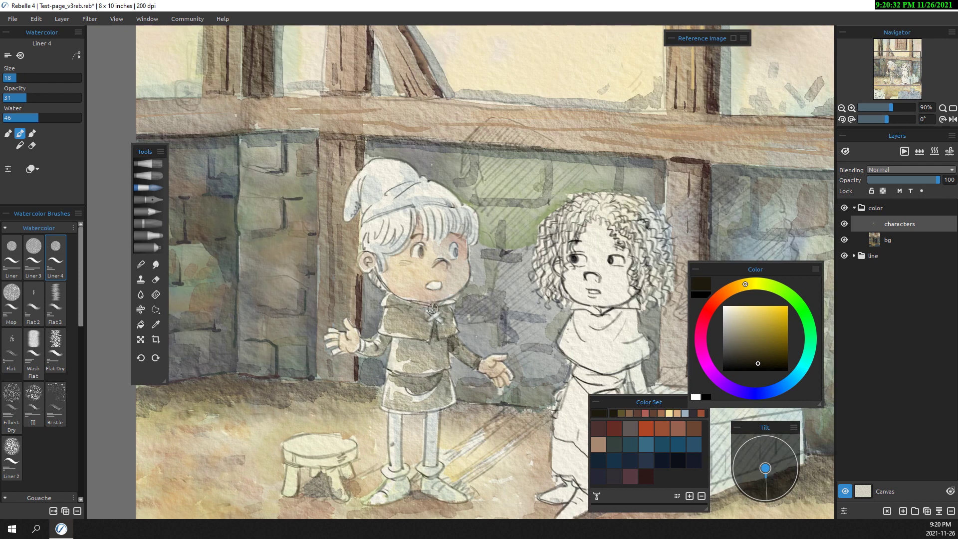
mouse_move(437, 304)
mouse_down()
mouse_move(403, 309)
mouse_move(439, 342)
mouse_up()
drag(442, 383, 455, 358)
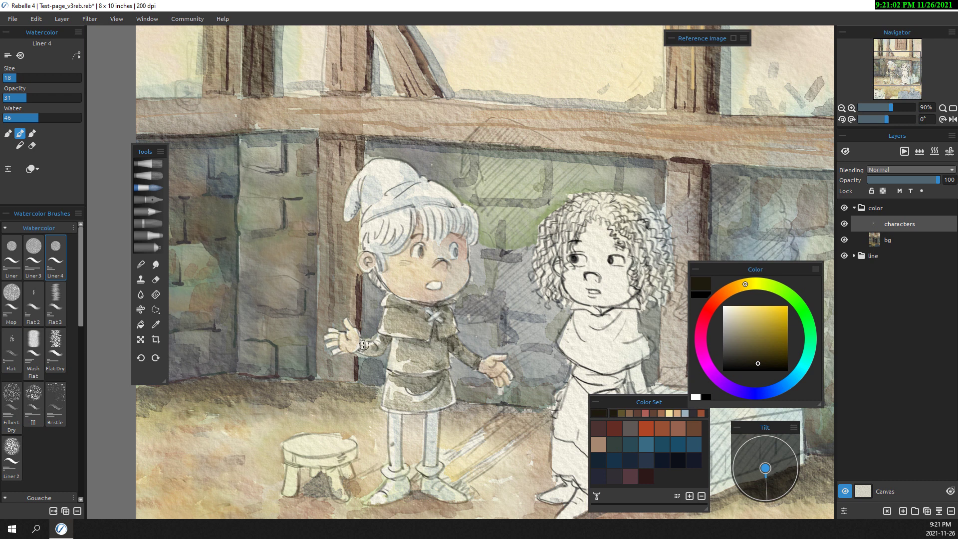
scroll(363, 344, down, 2)
scroll(379, 329, down, 2)
scroll(445, 278, up, 3)
mouse_move(421, 309)
mouse_down()
mouse_move(425, 326)
mouse_move(392, 357)
mouse_up()
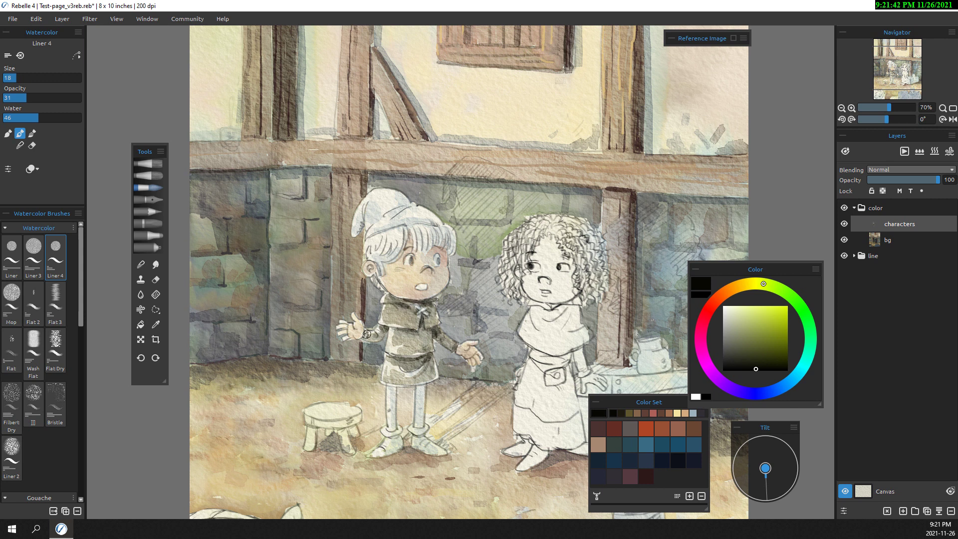
scroll(439, 310, down, 2)
scroll(388, 370, up, 1)
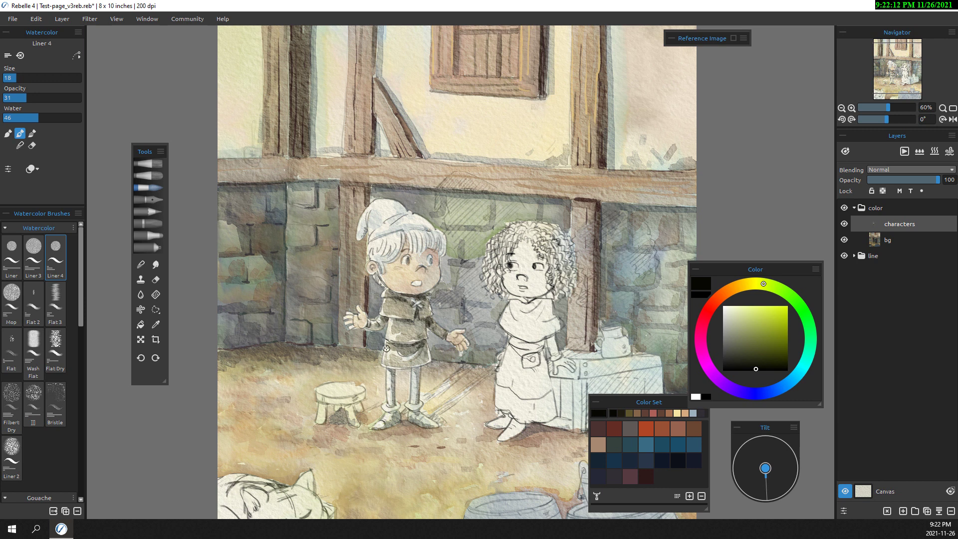
scroll(389, 339, up, 1)
Wash the boy's cap olive-grey, then darken the cap and brim with near-black
alt+click(363, 253)
drag(363, 253, 371, 263)
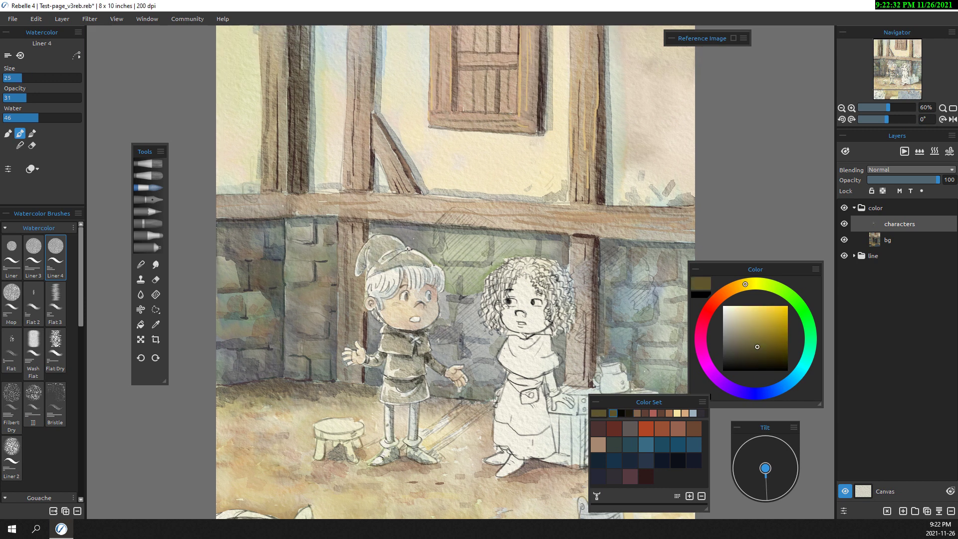
alt+click(402, 248)
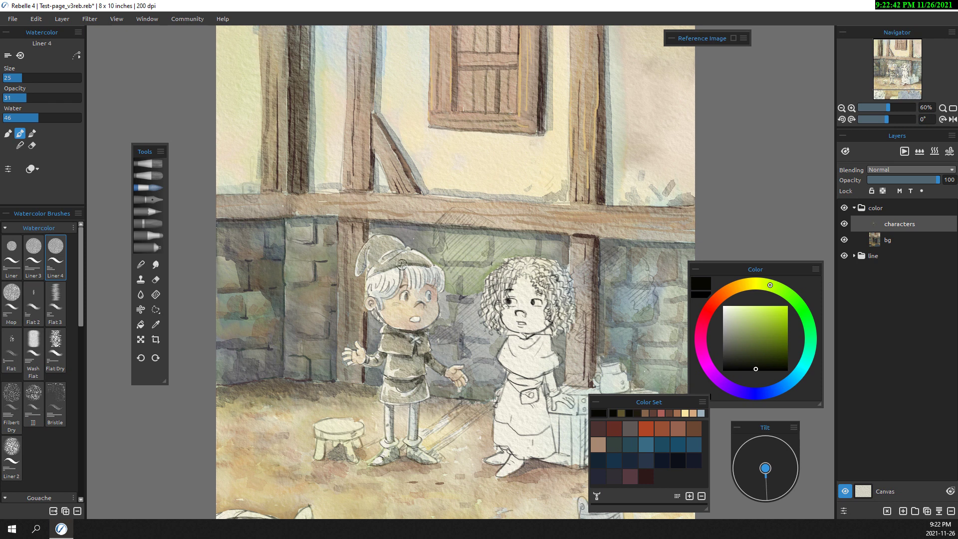
drag(403, 256, 366, 252)
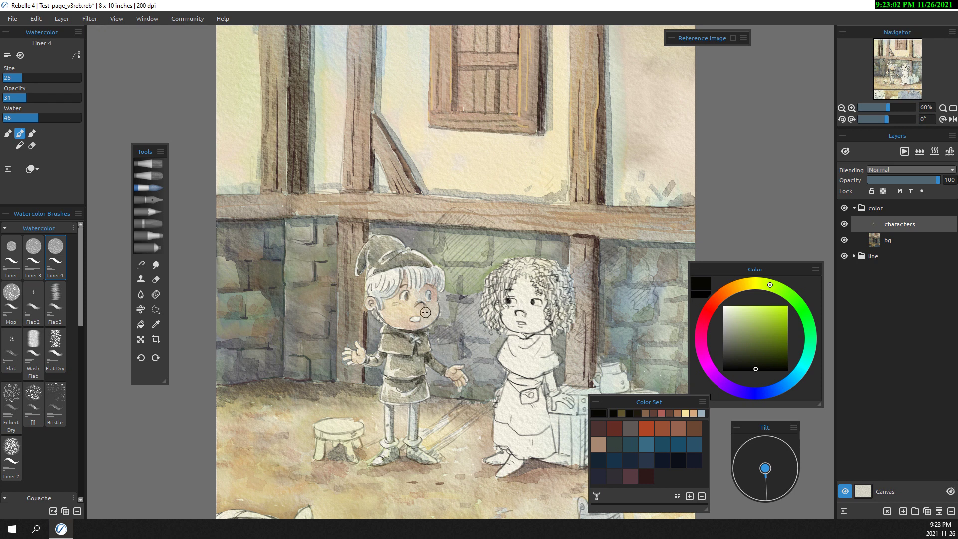
drag(426, 265, 369, 273)
drag(424, 261, 360, 234)
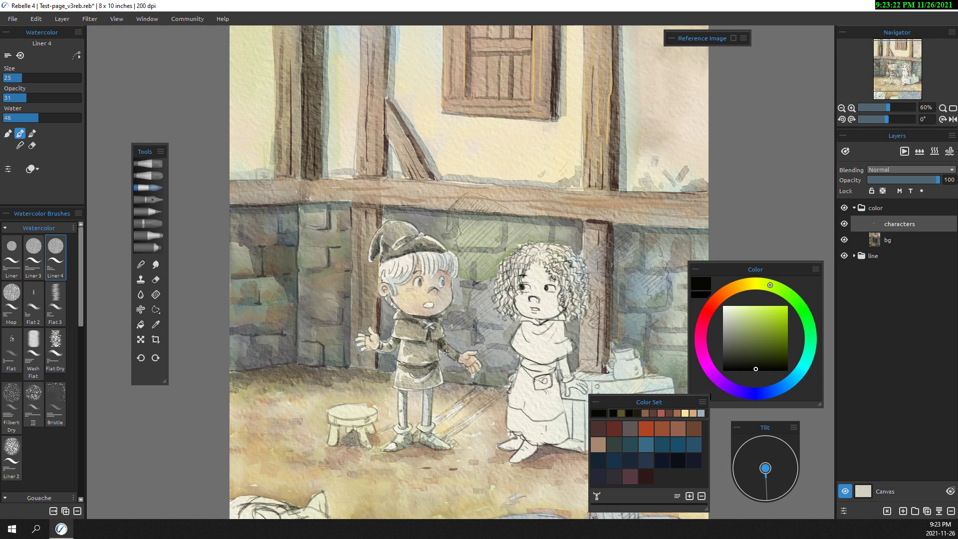
Try light yellow-green and pale yellow colours before picking blue-grey
drag(763, 335, 756, 321)
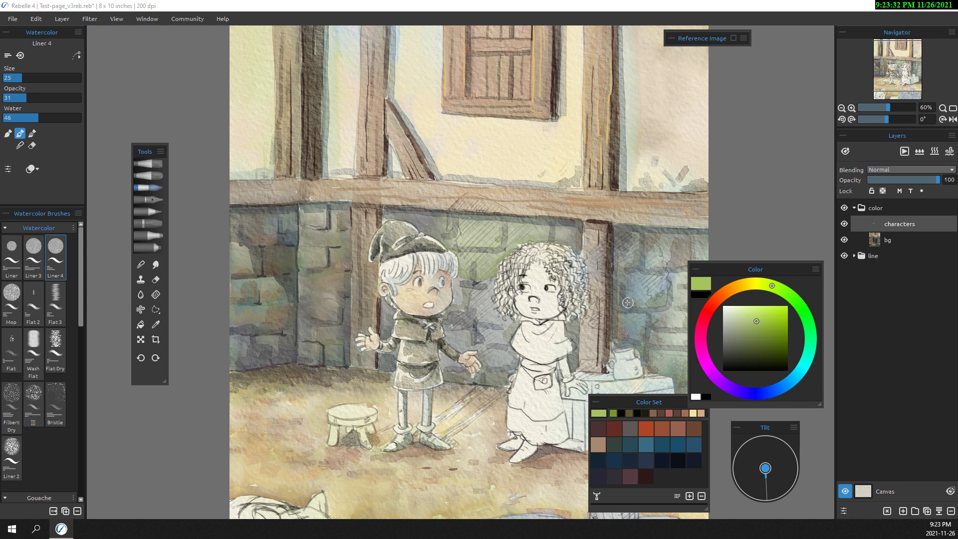
click(757, 283)
click(745, 318)
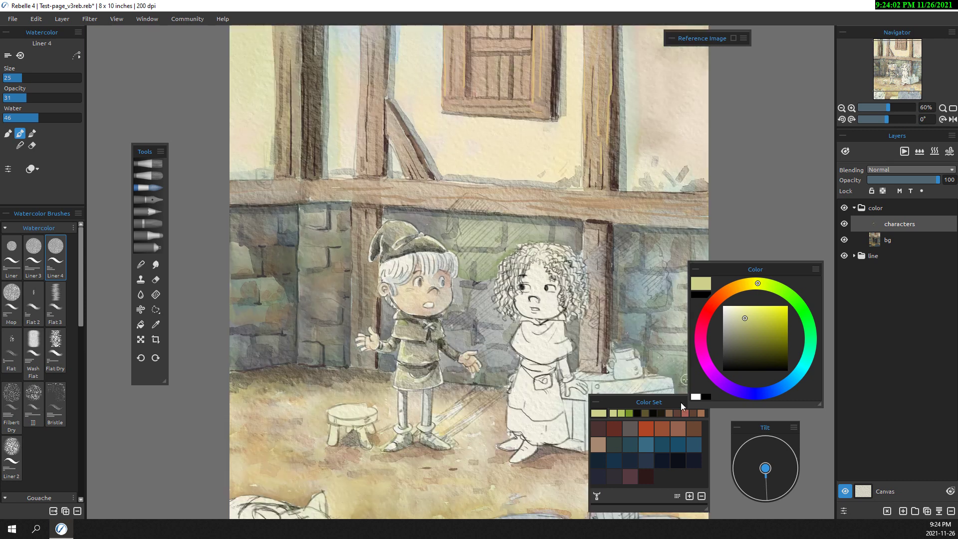
alt+click(435, 343)
With a smaller brush in dark red-brown, darken the hair strands beside the boy's ear
scroll(296, 147, down, 1)
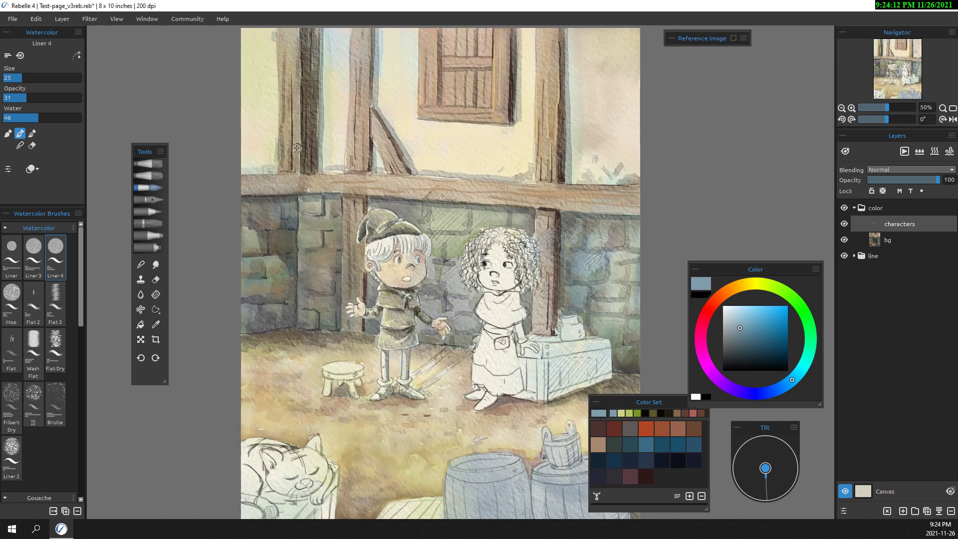
scroll(349, 299, up, 1)
alt+click(385, 353)
scroll(385, 353, up, 1)
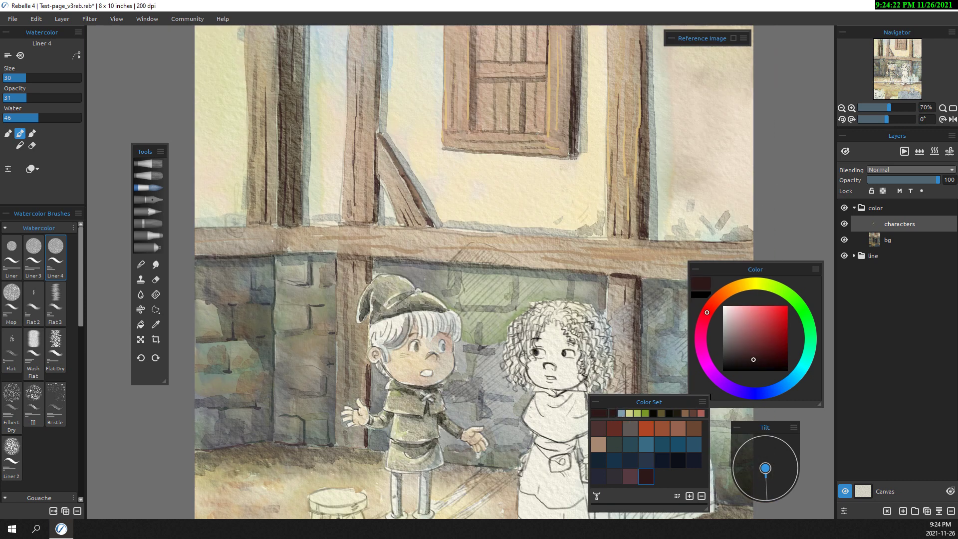
key(bracketleft)
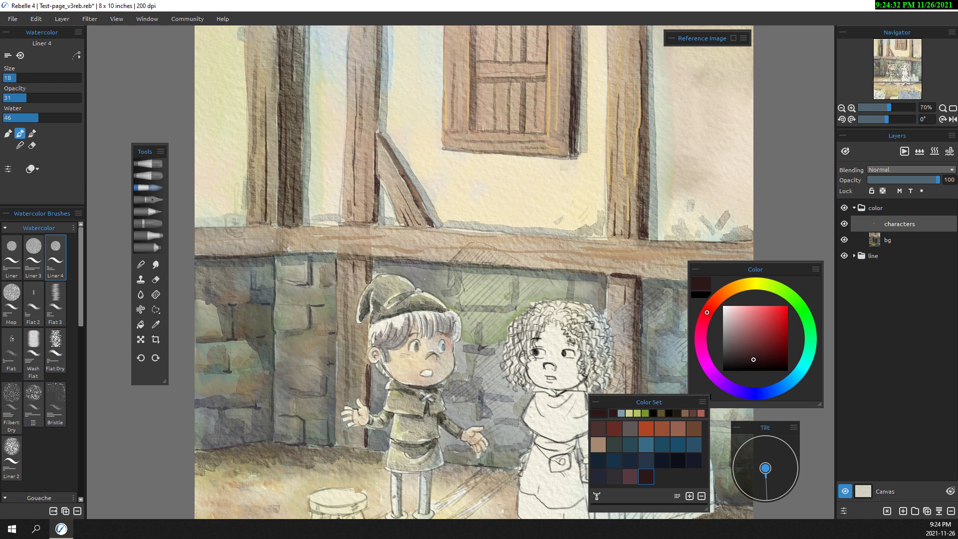
drag(381, 332, 382, 369)
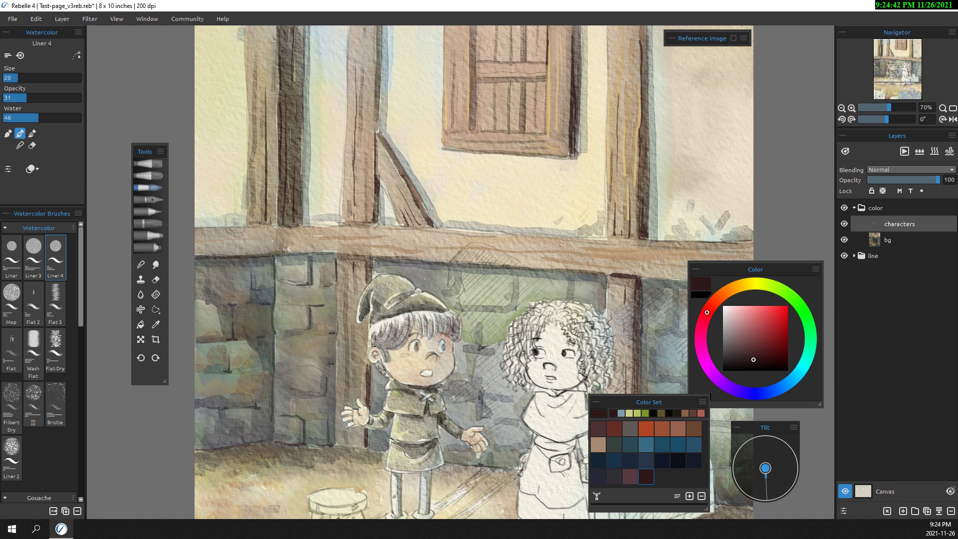
Using a more opaque liner brush, add shadow strokes from the boy's crown down toward his ear
click(33, 253)
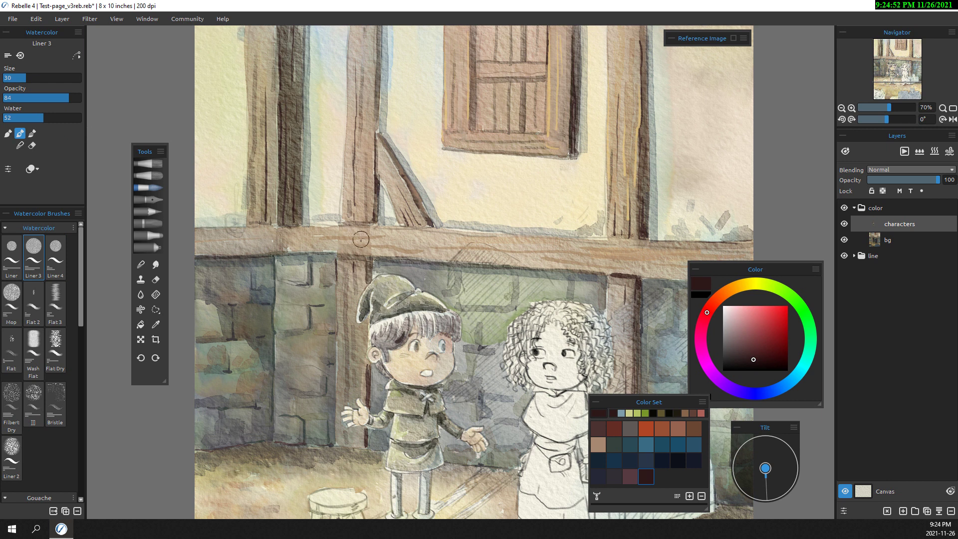
drag(431, 320, 421, 319)
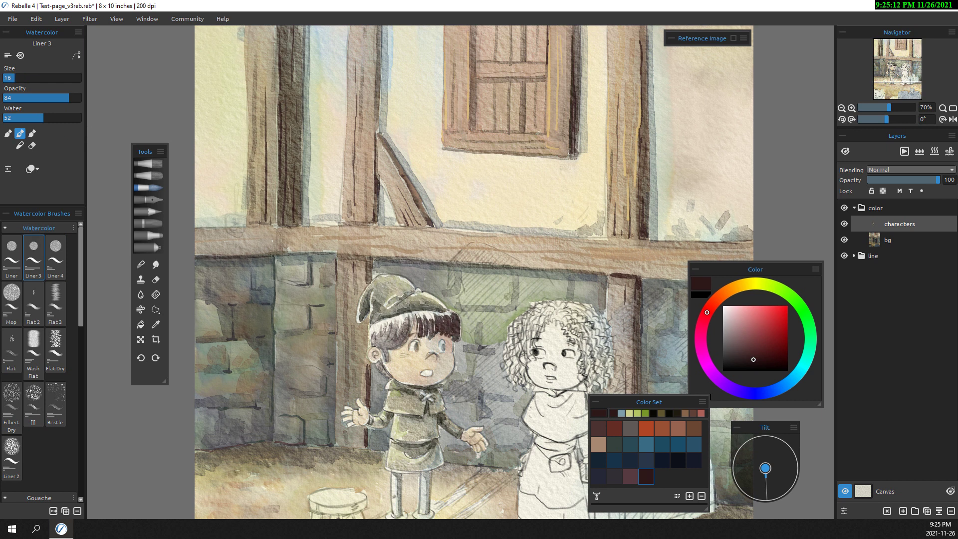
scroll(196, 417, down, 3)
scroll(304, 160, up, 3)
mouse_move(436, 332)
mouse_down()
mouse_move(414, 339)
mouse_move(402, 360)
mouse_move(401, 352)
mouse_up()
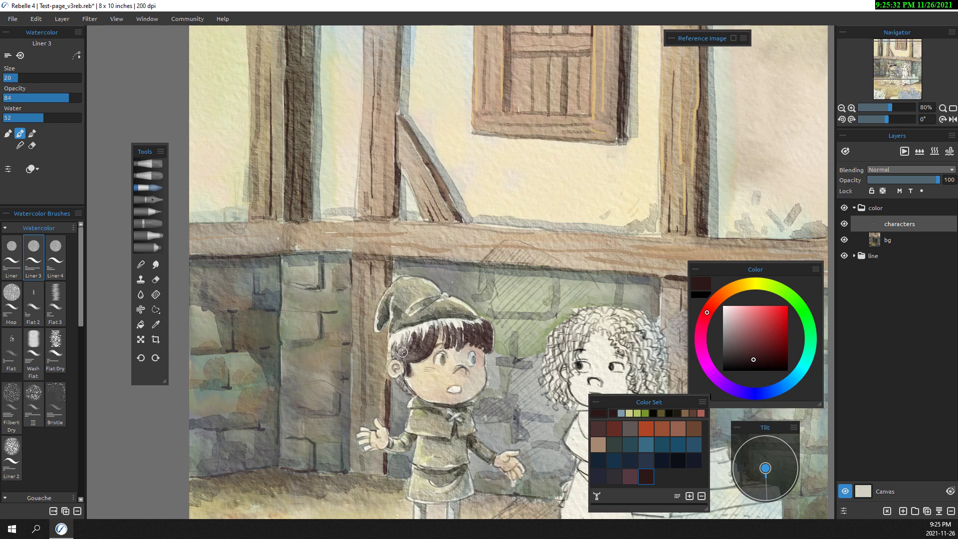
mouse_move(463, 322)
mouse_down()
mouse_move(452, 342)
mouse_move(471, 331)
mouse_move(400, 349)
mouse_move(402, 379)
mouse_up()
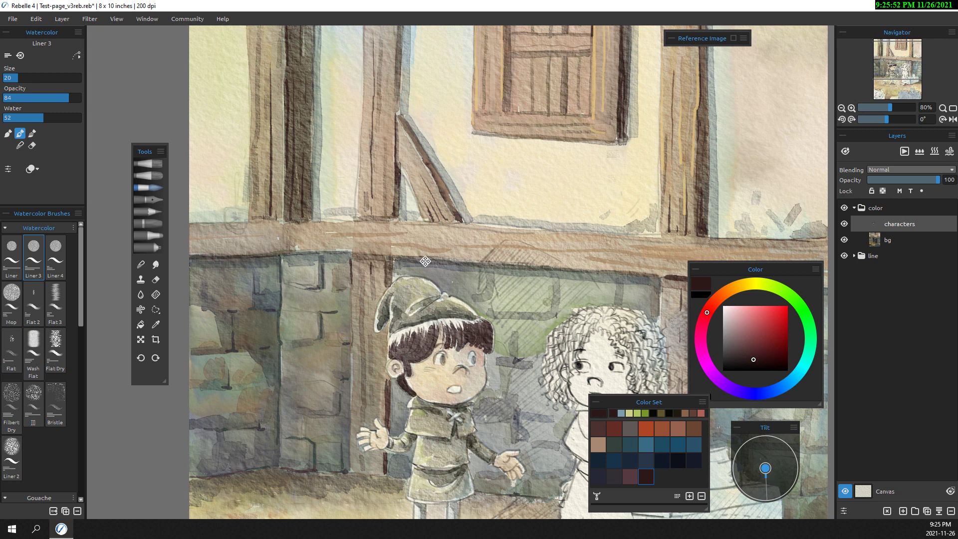
Shrink the brush for finer strokes, shift the view down and pick a dark green colour
scroll(424, 261, down, 1)
key(bracketleft)
scroll(429, 249, up, 2)
key(bracketleft)
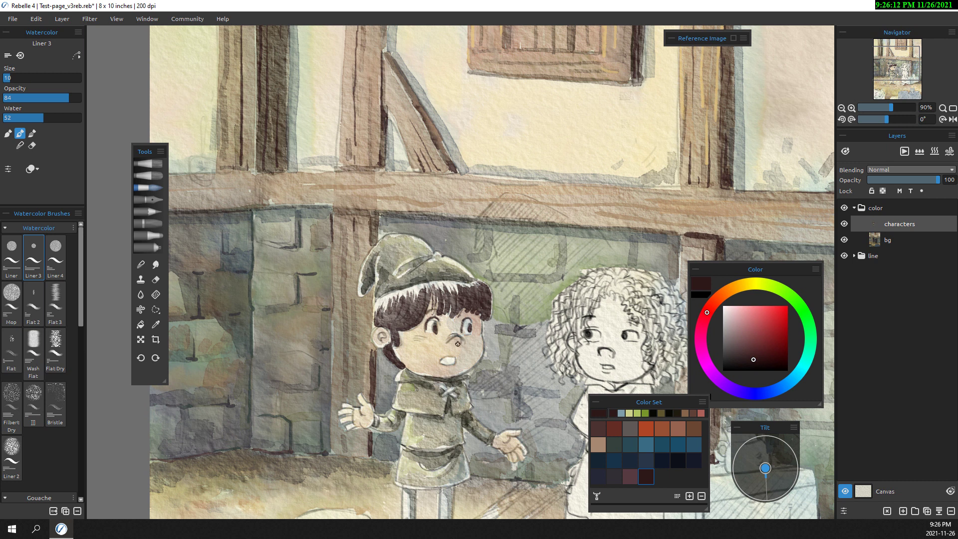
drag(458, 344, 451, 384)
alt+click(373, 337)
key(bracketright)
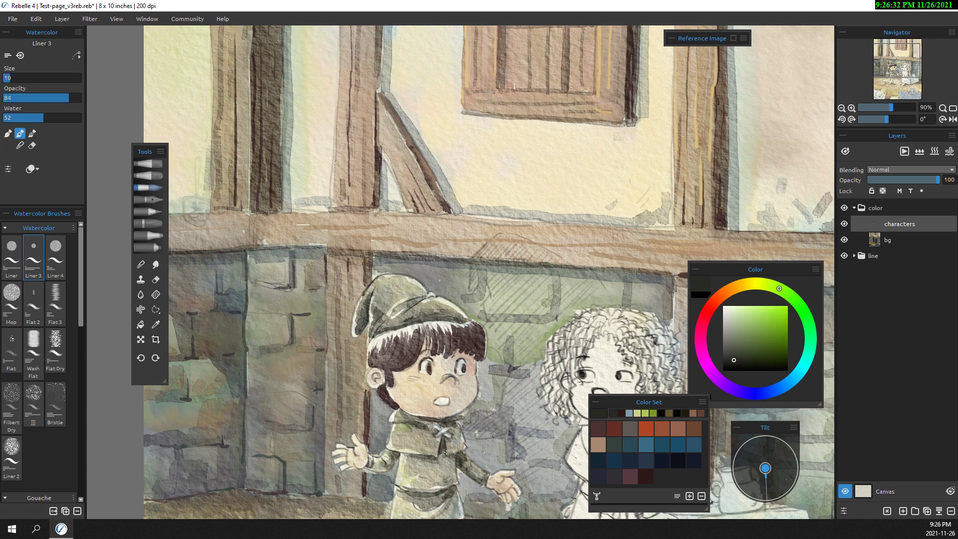
Zoom out of the painting and enlarge the brush slightly
scroll(445, 452, down, 1)
scroll(429, 424, down, 1)
scroll(412, 395, down, 1)
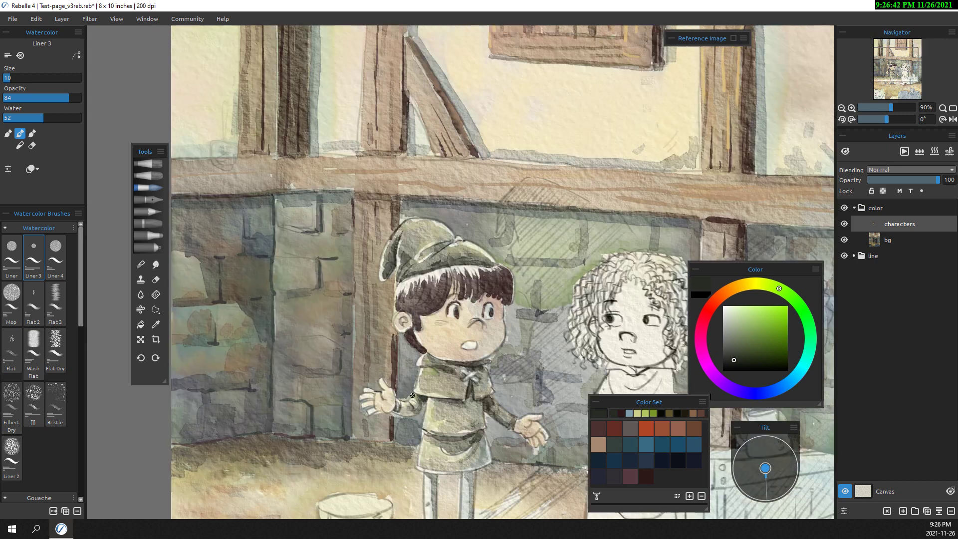
key(bracketright)
key(bracketright)
scroll(482, 343, down, 3)
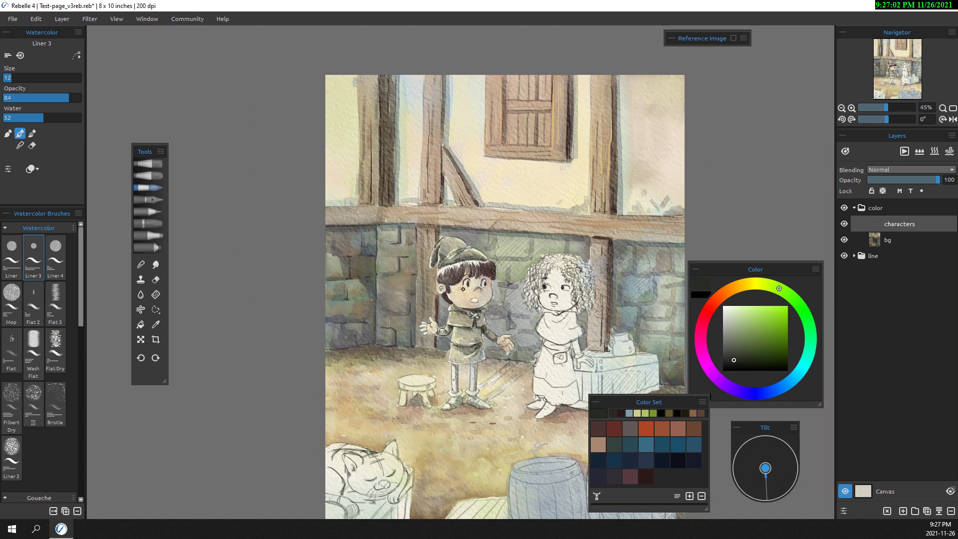
Sample the boy's dark hair colour, then try light cream and muted grey colours
scroll(439, 383, up, 1)
scroll(440, 384, up, 1)
alt+click(440, 383)
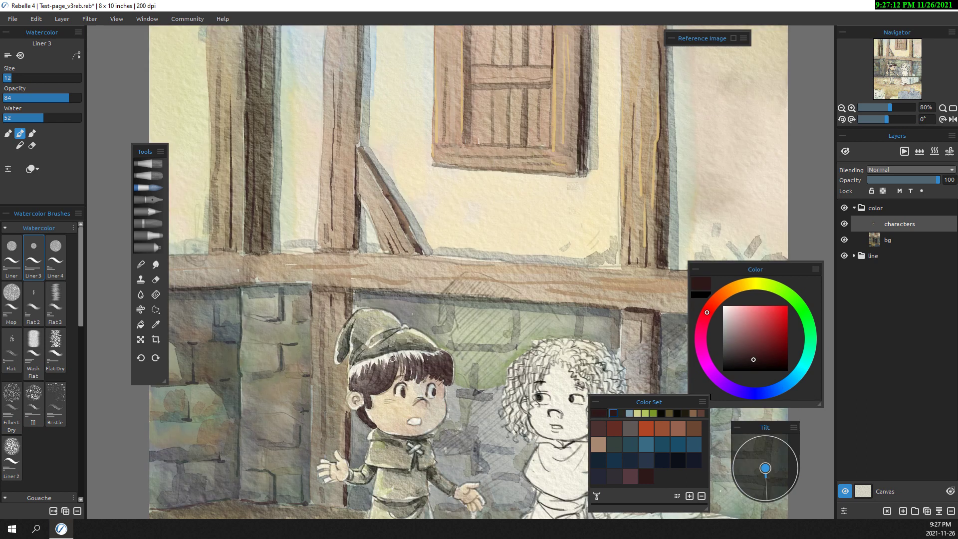
scroll(471, 307, down, 1)
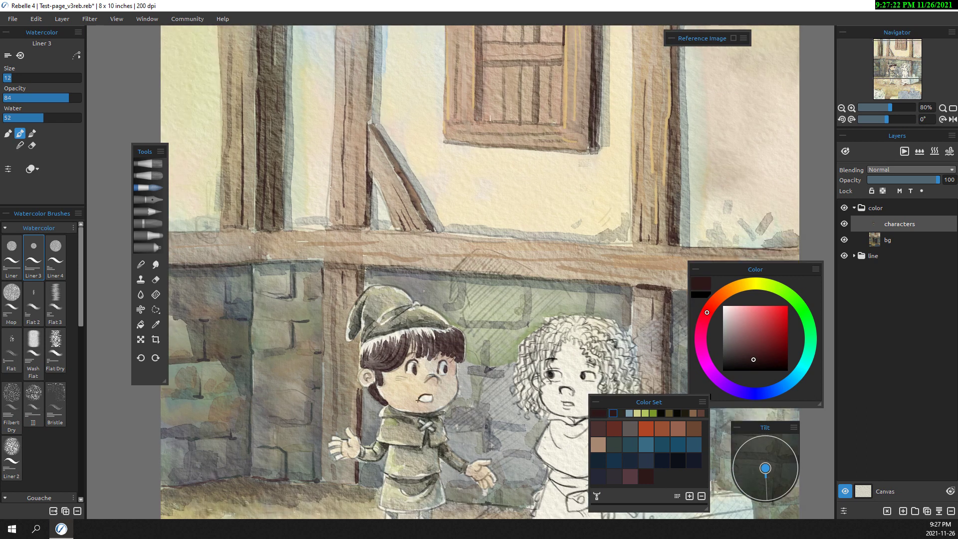
alt+click(433, 378)
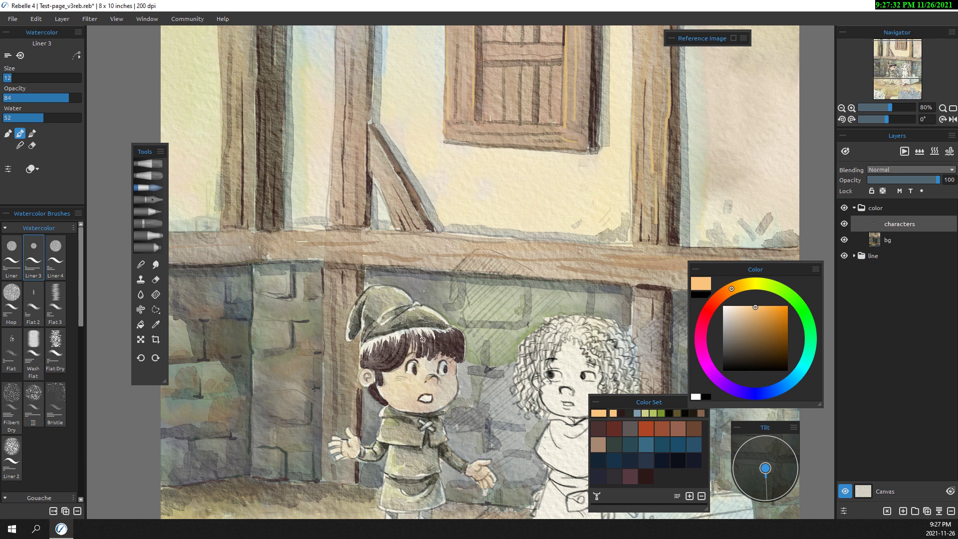
alt+click(430, 376)
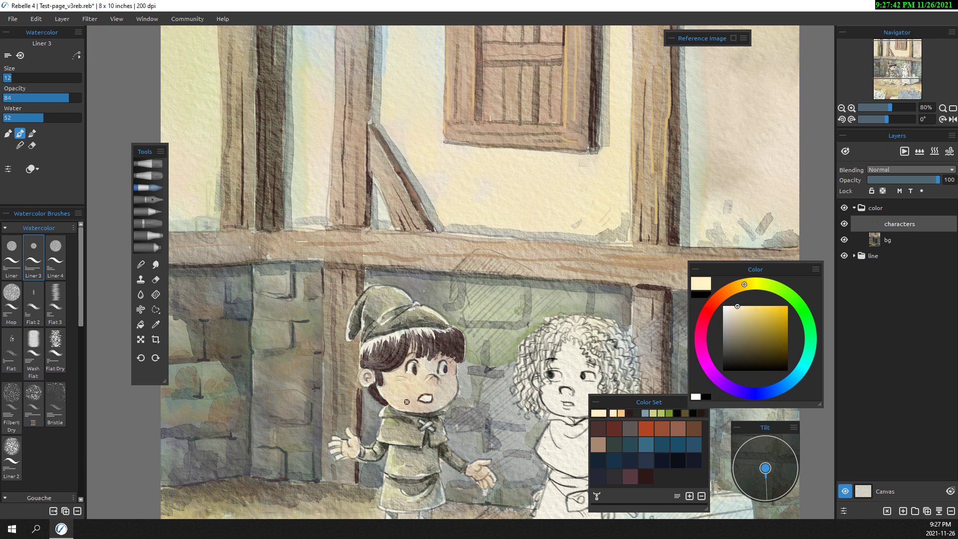
scroll(358, 184, up, 1)
alt+click(358, 185)
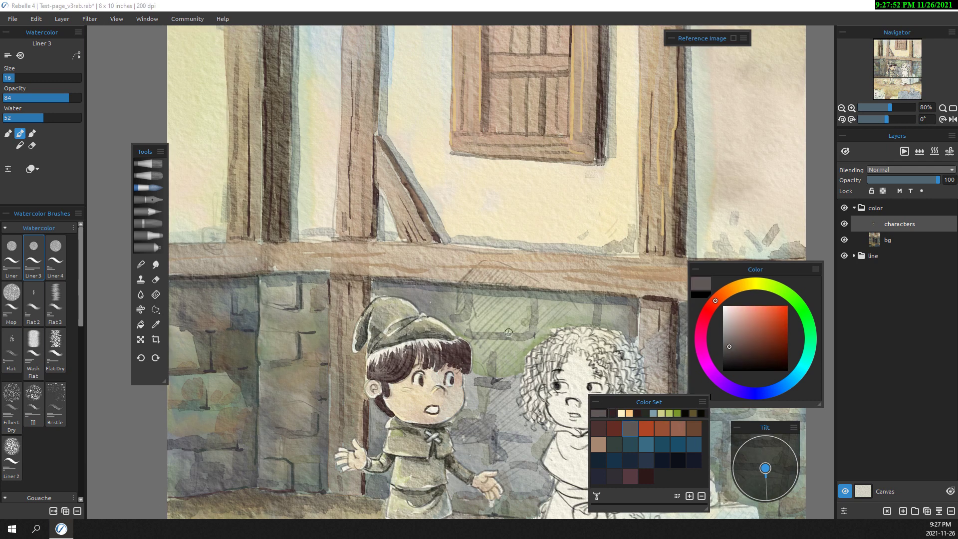
click(737, 316)
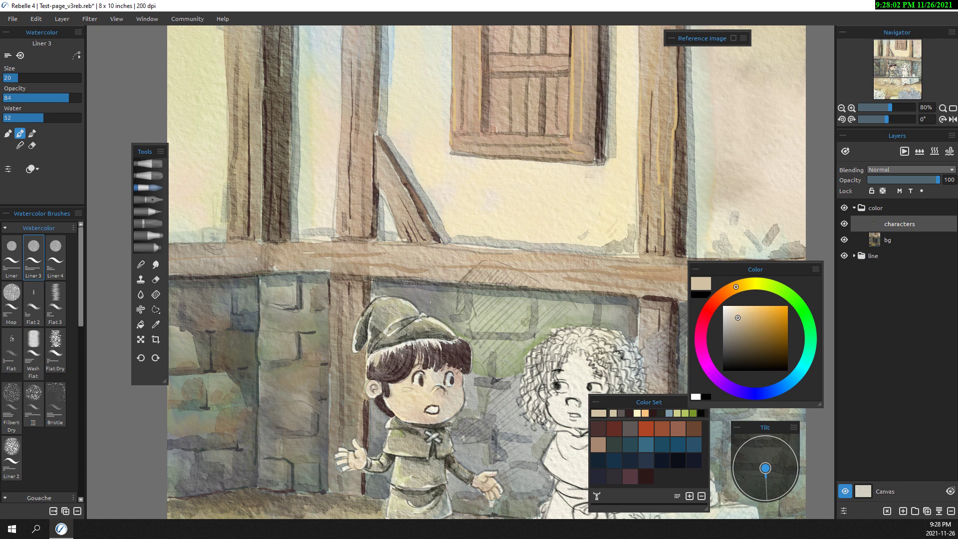
Set up Liner 4 with a reddish-orange colour, a larger size, dried canvas and less water
click(55, 246)
click(719, 297)
click(763, 321)
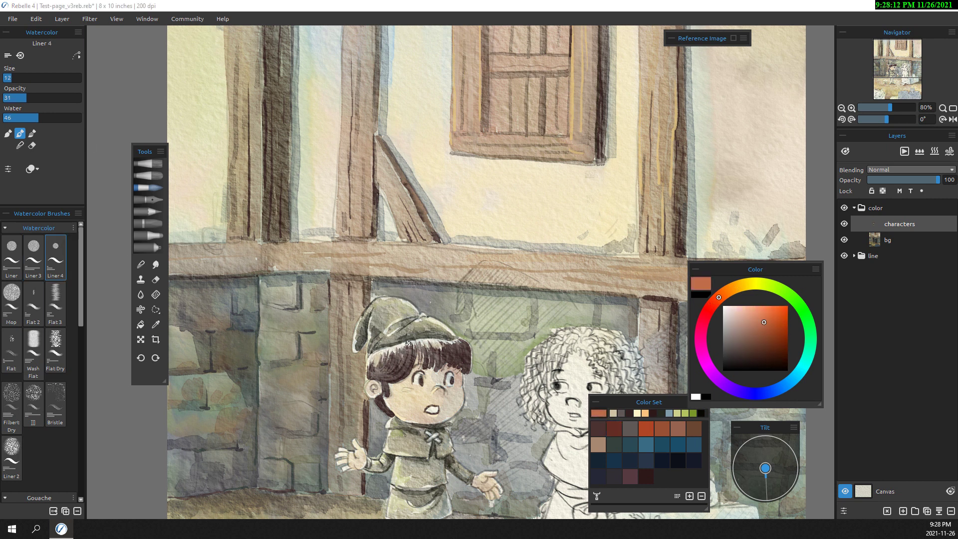
key(bracketright)
key(d)
drag(38, 118, 32, 118)
Paint rosy pink blush on both of the boy's cheeks
drag(86, 250, 117, 250)
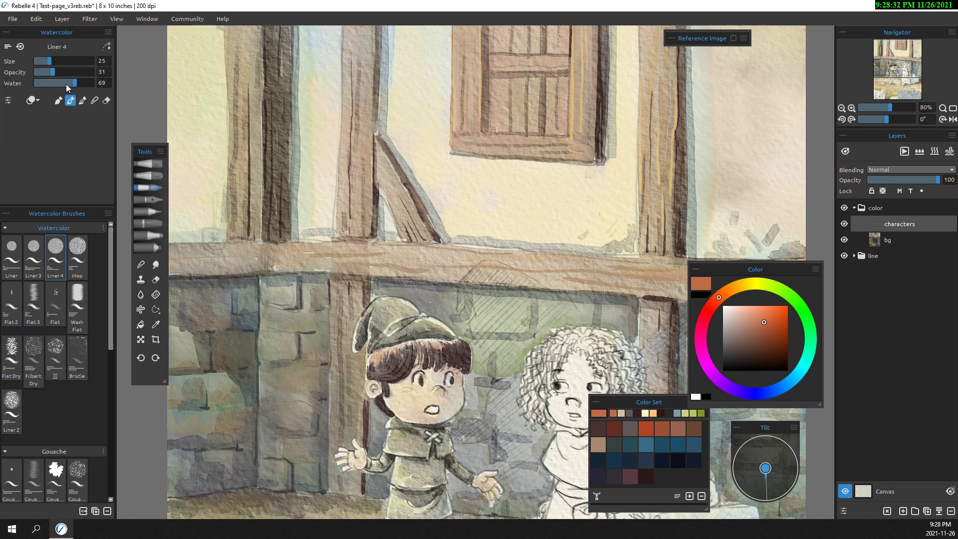
click(715, 307)
click(769, 311)
key(bracketright)
key(bracketright)
key(bracketright)
mouse_move(401, 392)
mouse_down()
mouse_move(412, 391)
mouse_move(409, 382)
mouse_up()
click(614, 428)
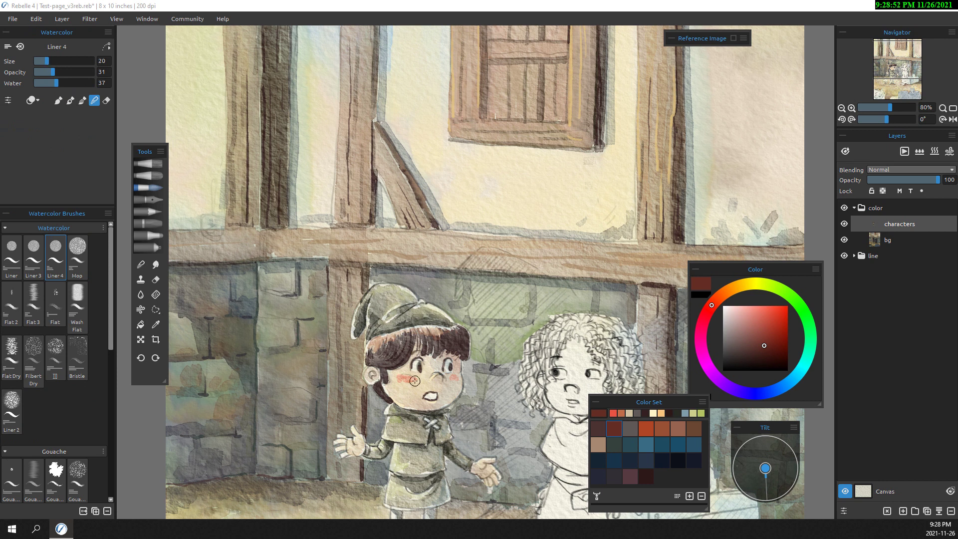
click(94, 101)
drag(61, 61, 45, 61)
Darken the inside of the boy's mouth with a near-black red and reduced water
click(614, 476)
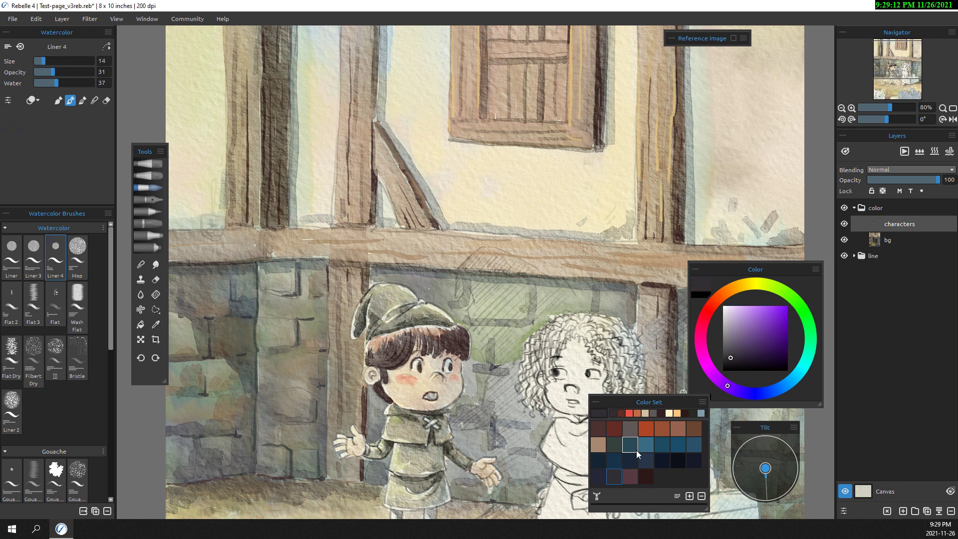
click(706, 312)
click(766, 369)
drag(57, 83, 46, 83)
drag(425, 394, 432, 396)
click(783, 362)
Choose a more opaque liner with near-white cream, then switch to a flat watercolour brush
click(33, 257)
click(728, 306)
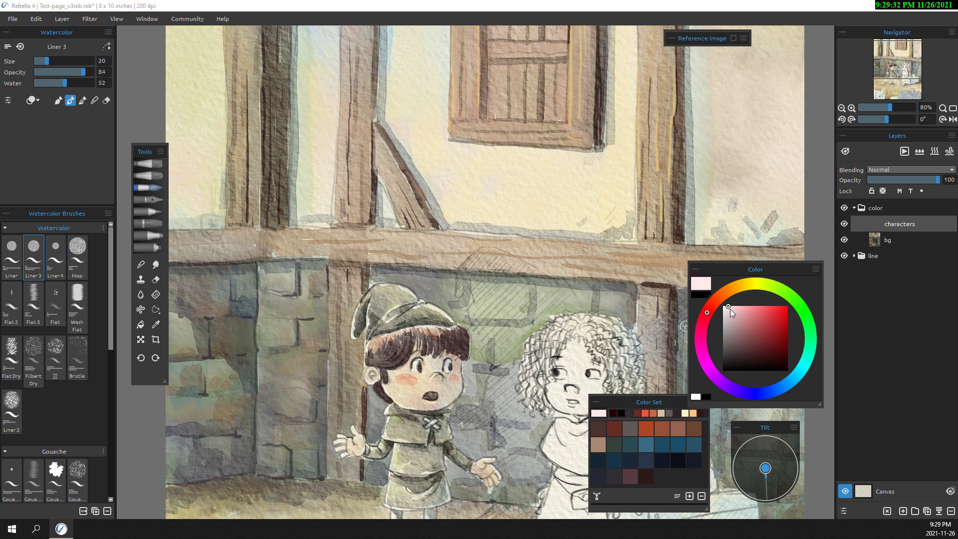
click(742, 285)
scroll(342, 253, down, 3)
scroll(295, 215, down, 1)
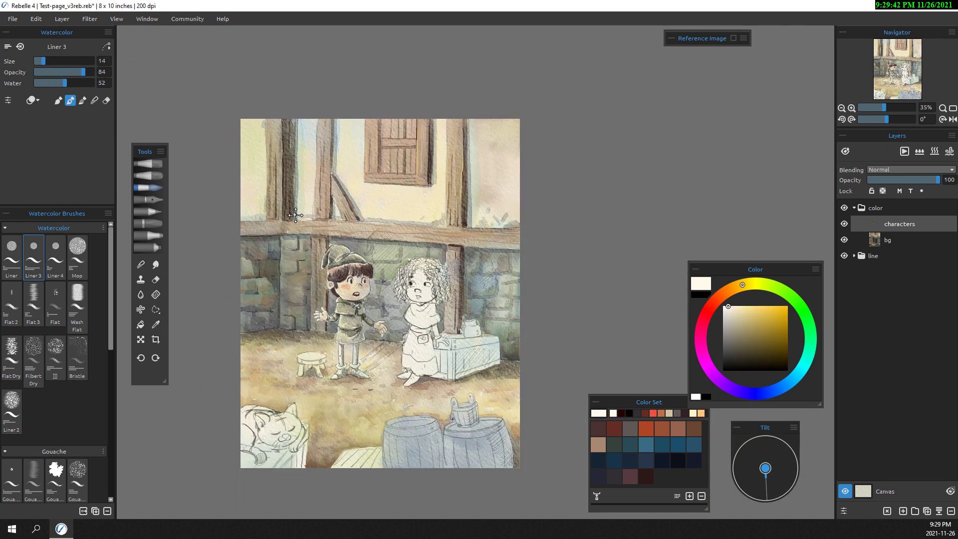
scroll(299, 224, up, 5)
click(11, 304)
Paint the boy's boots in dark orange-brown and darken his left boot
click(777, 345)
click(723, 295)
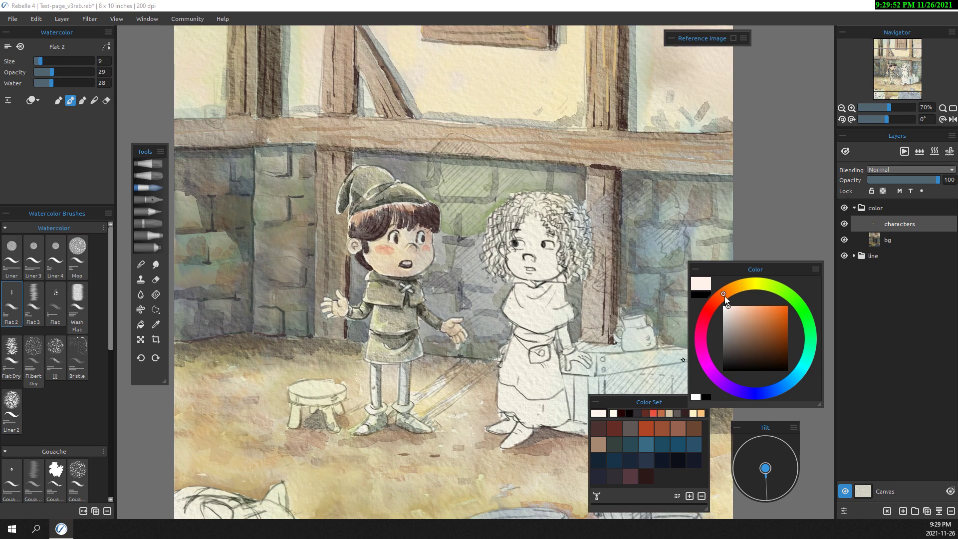
mouse_move(390, 404)
mouse_down()
mouse_move(374, 434)
mouse_move(356, 439)
mouse_up()
mouse_move(424, 402)
mouse_down()
mouse_move(404, 406)
mouse_move(449, 436)
mouse_up()
click(693, 428)
click(764, 361)
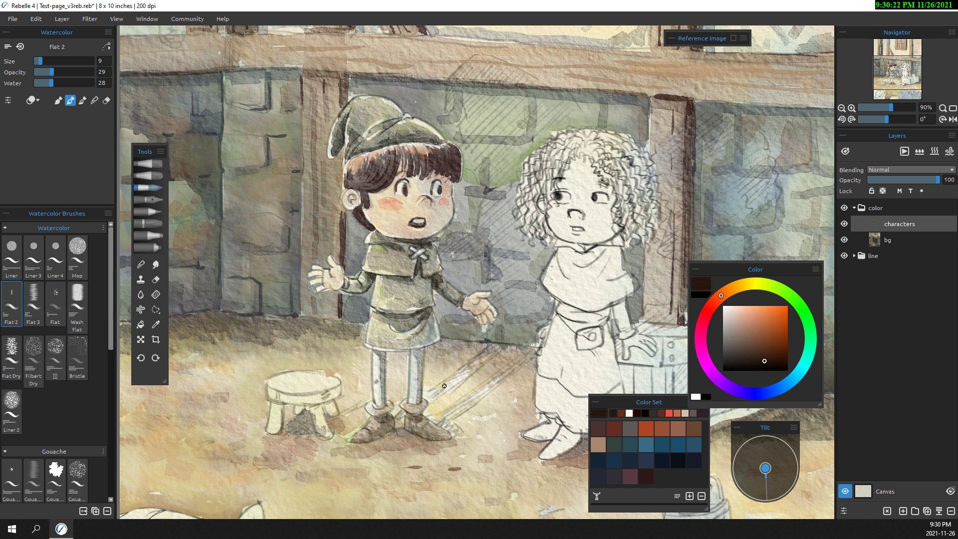
mouse_move(392, 419)
mouse_down()
mouse_move(368, 441)
mouse_move(354, 441)
mouse_up()
ctrl+click(417, 407)
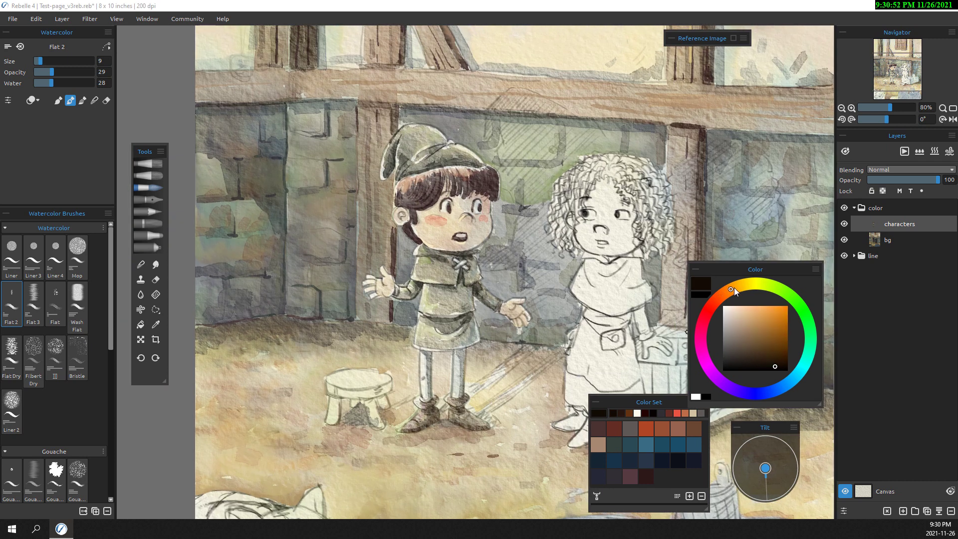
Paint small lighter-brown strokes near the boy's nose
click(782, 387)
click(741, 350)
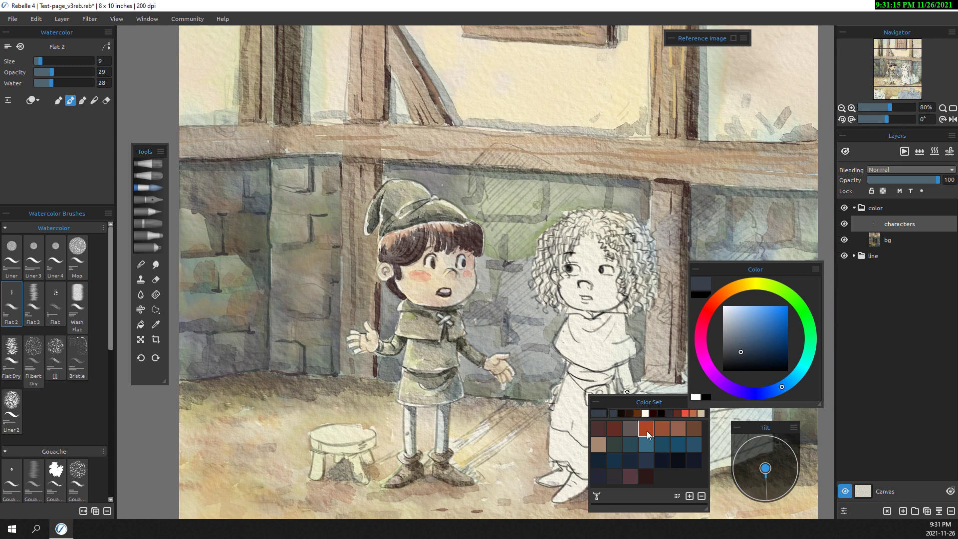
click(722, 294)
click(754, 334)
mouse_move(451, 299)
mouse_down()
mouse_move(464, 349)
mouse_move(476, 349)
mouse_up()
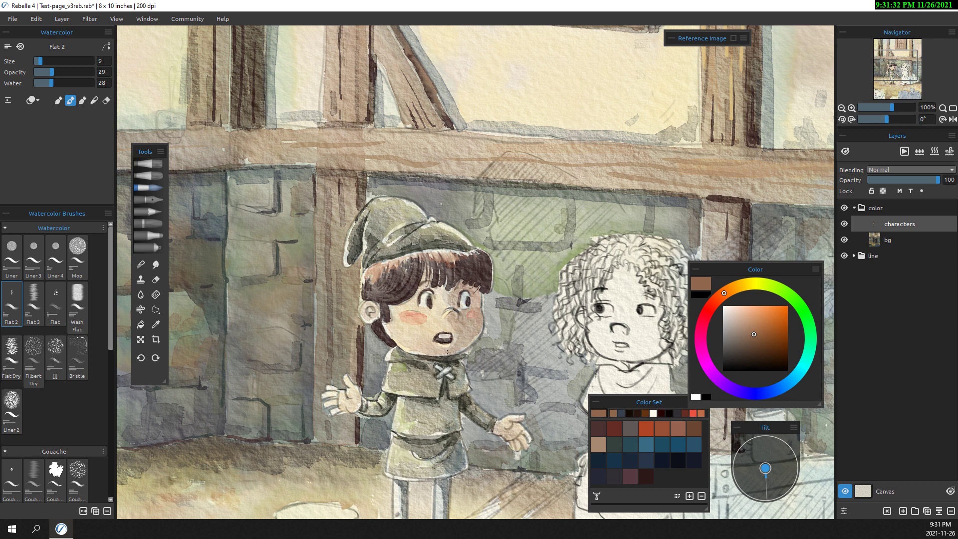
Try pale cream, purple and khaki colours and toggle between painting modes
alt+click(442, 328)
click(712, 373)
click(766, 318)
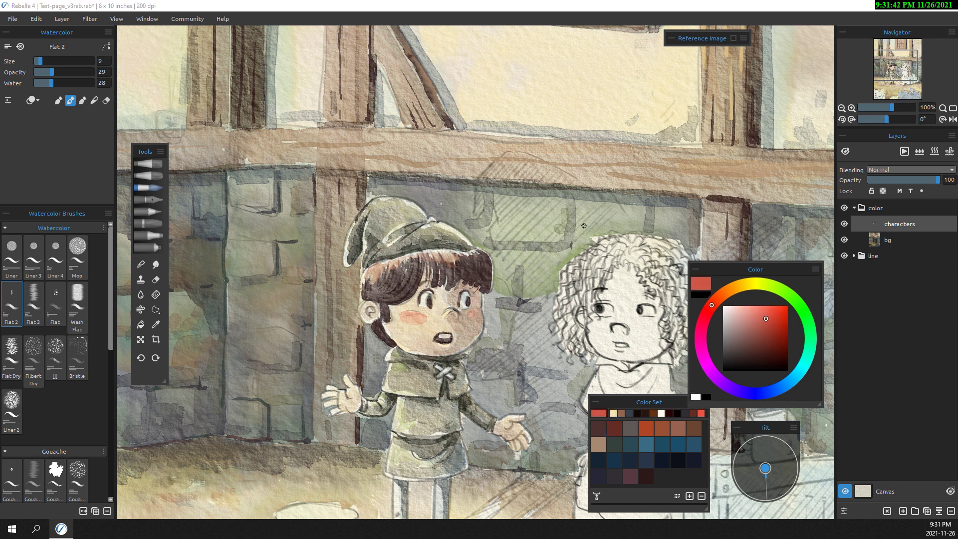
alt+click(476, 298)
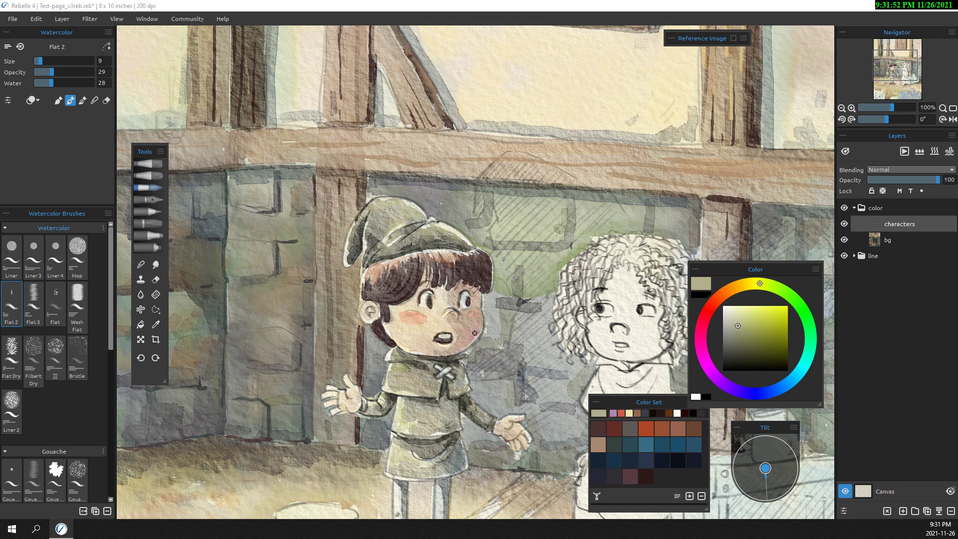
key(s)
scroll(454, 322, down, 2)
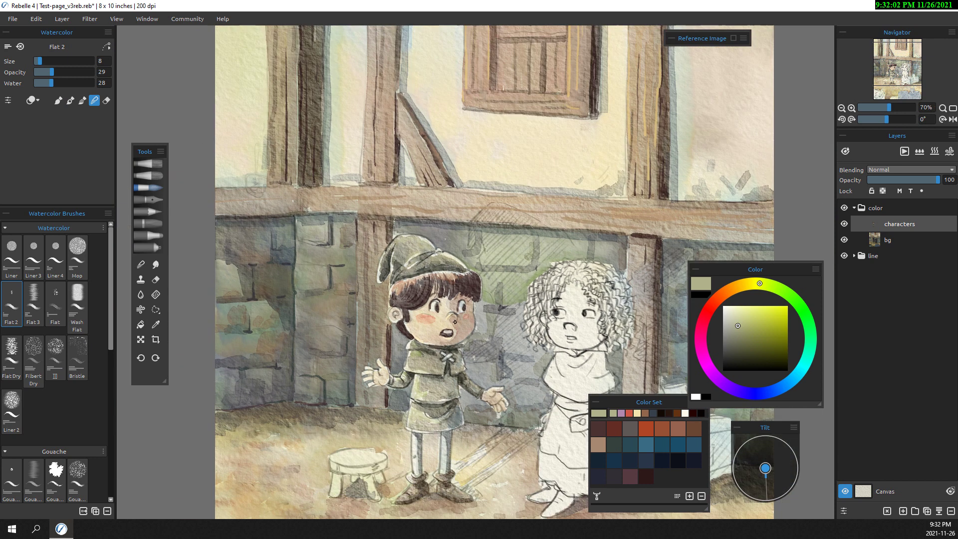
scroll(454, 322, down, 2)
key(n)
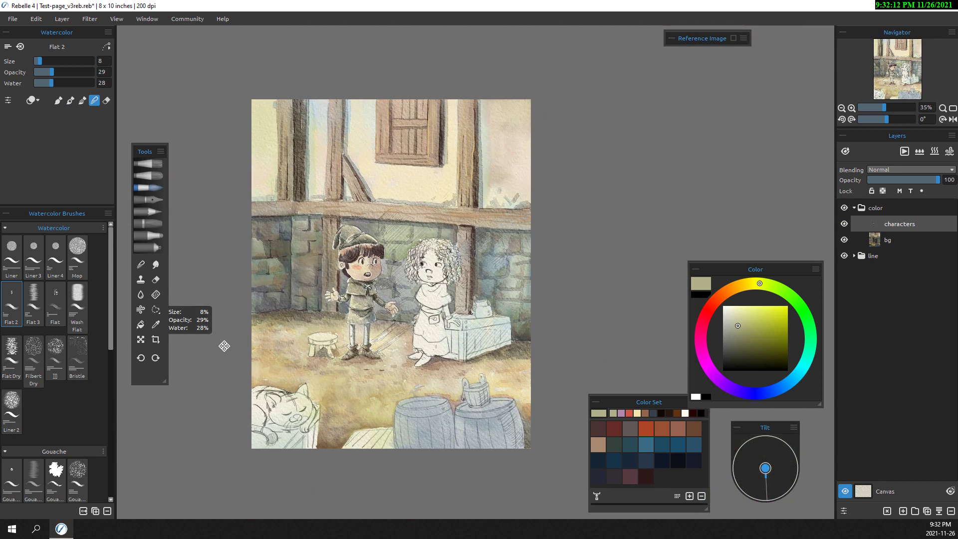
scroll(223, 342, up, 3)
Paint an orange-yellow rim light along the boy's hat with a different liner
click(714, 304)
click(751, 327)
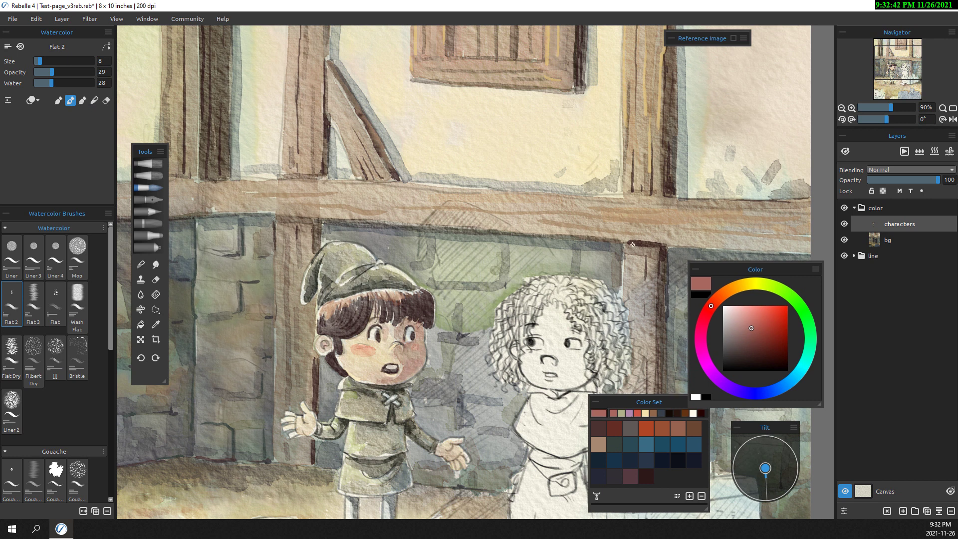
scroll(412, 350, down, 1)
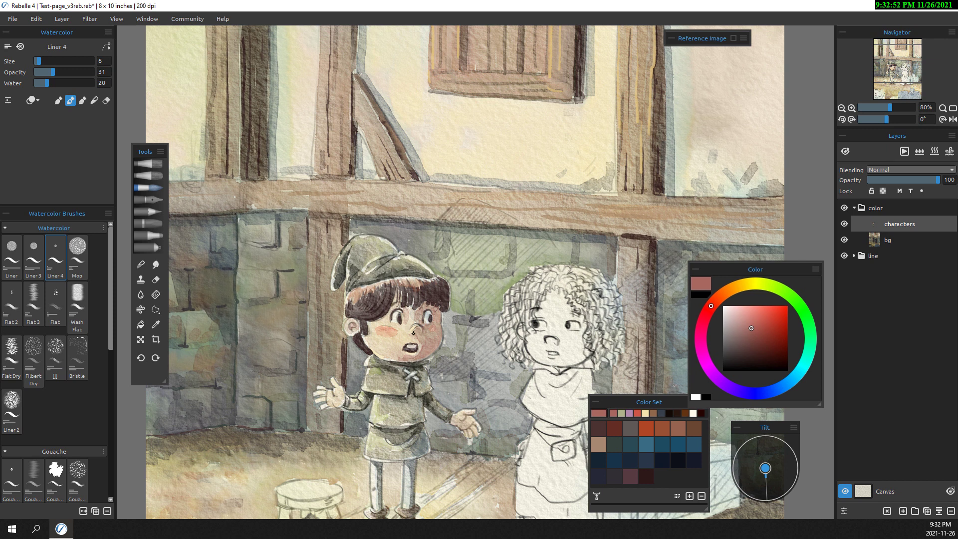
click(12, 254)
click(753, 283)
click(756, 306)
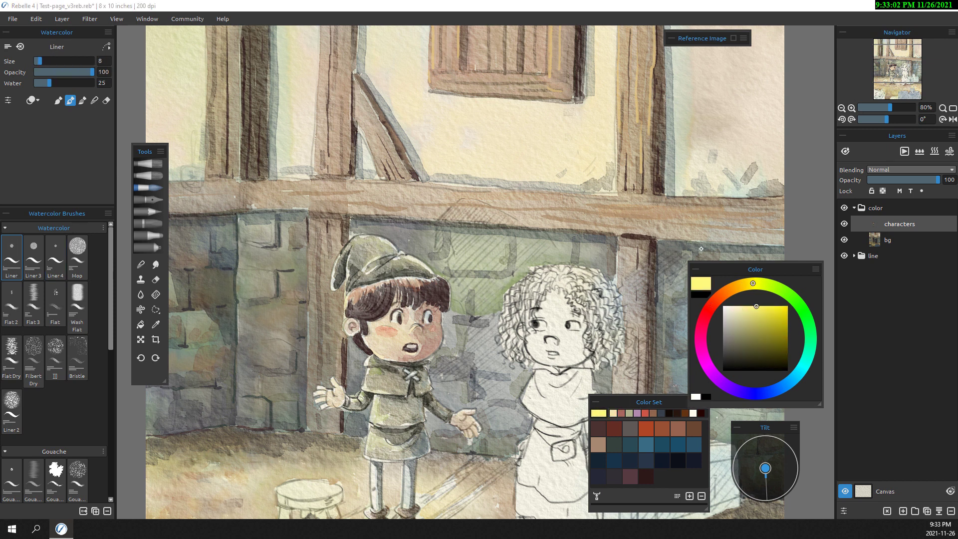
click(742, 284)
drag(339, 252, 332, 282)
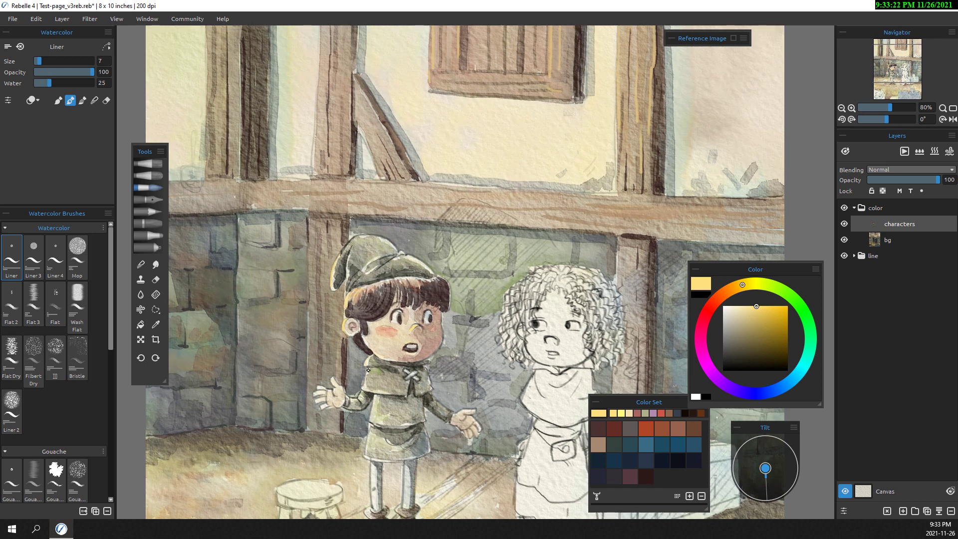
Sample the boy's skin tone, pick near-black green and switch to a finer, wetter liner
alt+click(336, 395)
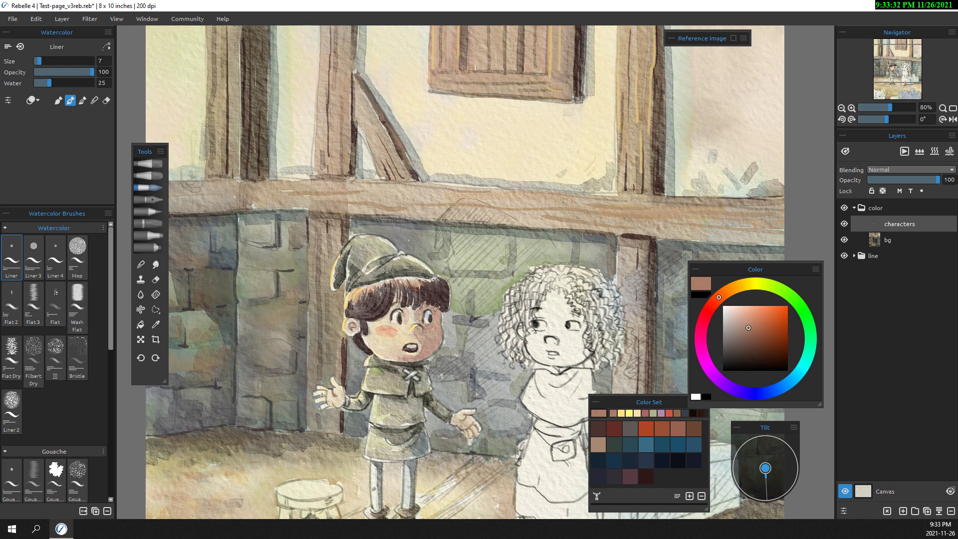
scroll(455, 405, down, 1)
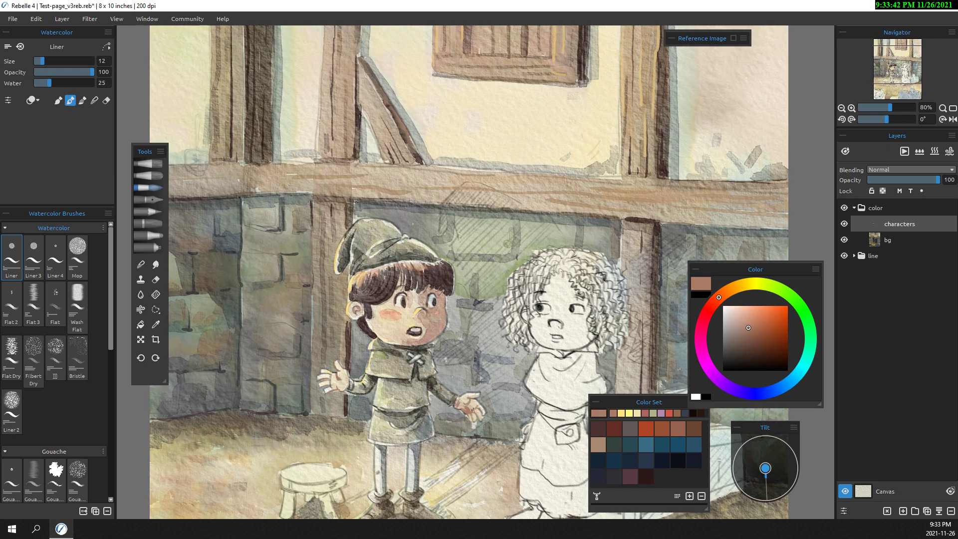
scroll(469, 398, down, 2)
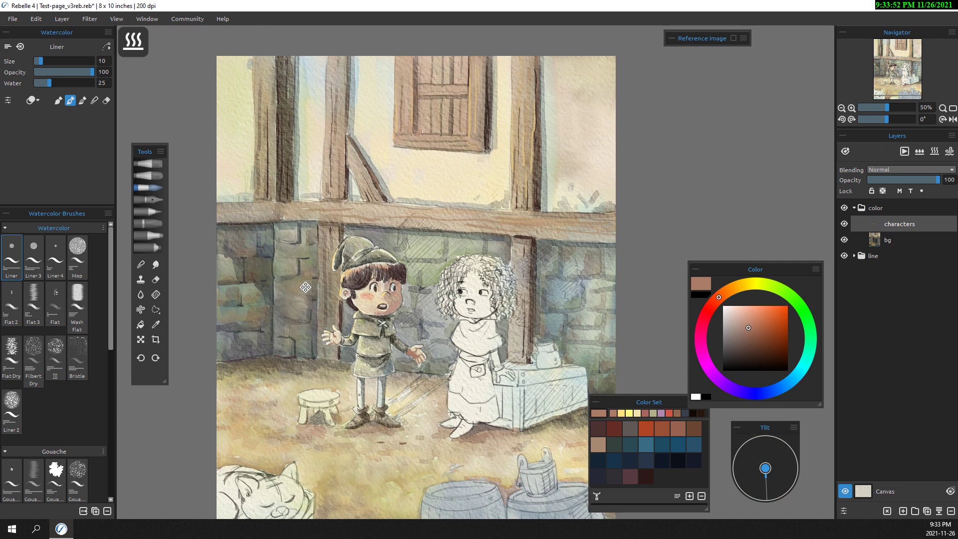
scroll(399, 250, up, 2)
alt+click(399, 250)
key(bracketleft)
key(bracketleft)
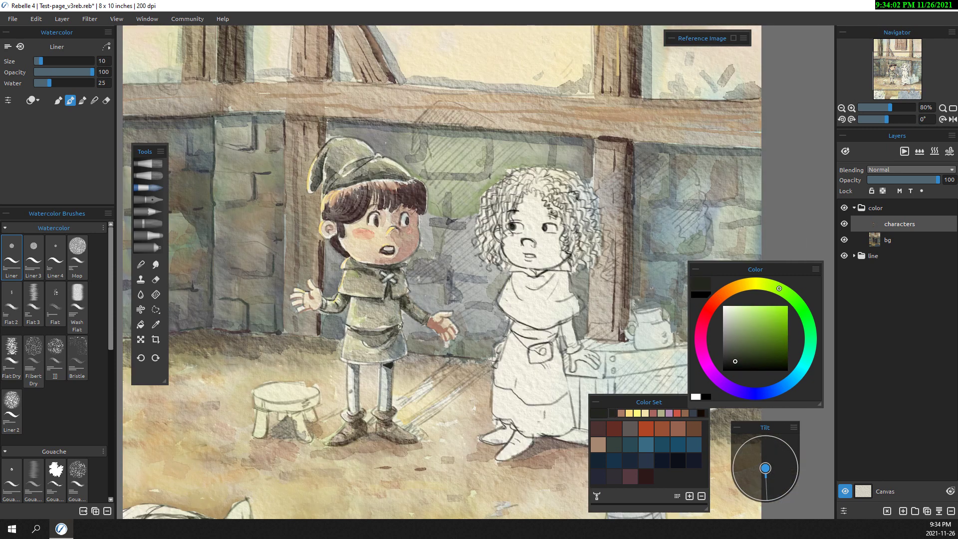
click(33, 257)
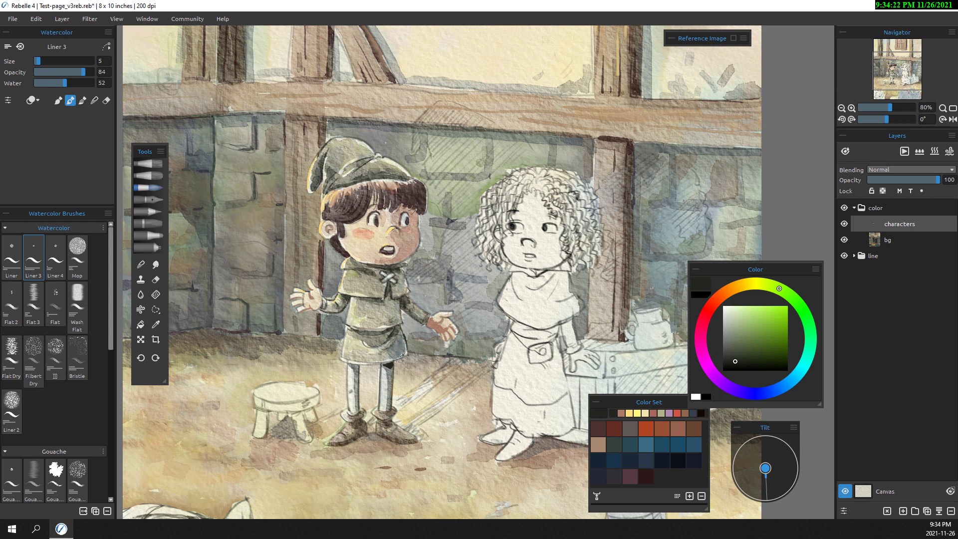
scroll(344, 365, up, 2)
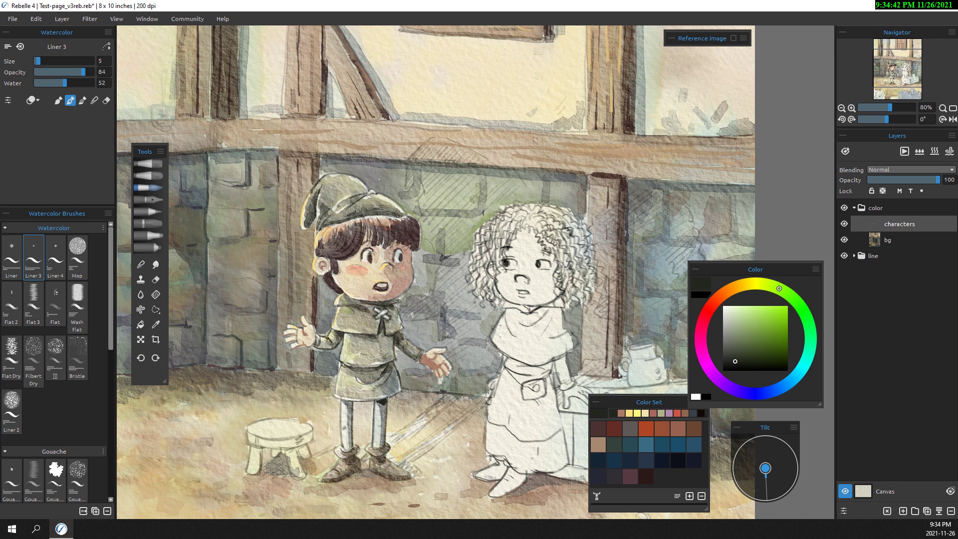
scroll(423, 352, up, 3)
Eyedrop tan, hair browns and skin tone from the boy
alt+click(393, 287)
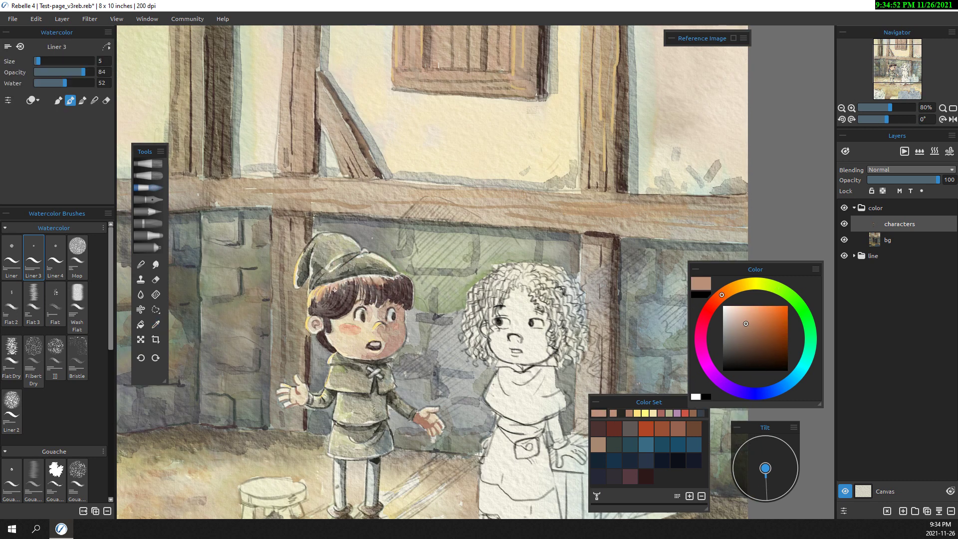
alt+click(310, 301)
alt+click(348, 309)
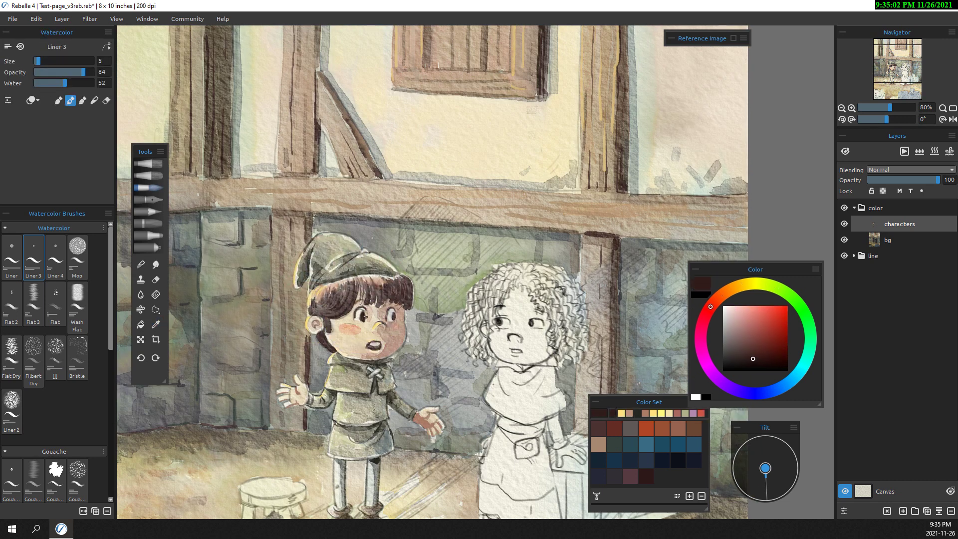
alt+click(365, 324)
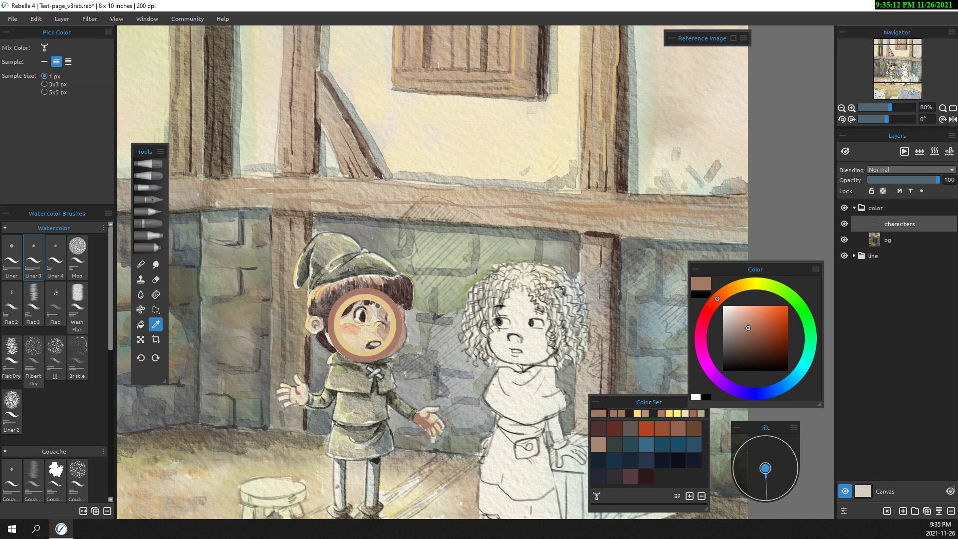
scroll(365, 324, down, 2)
scroll(379, 329, down, 2)
scroll(390, 334, up, 1)
scroll(395, 338, up, 1)
Eyedrop a lighter tan, dark olive and boot brown from the canvas
alt+click(395, 338)
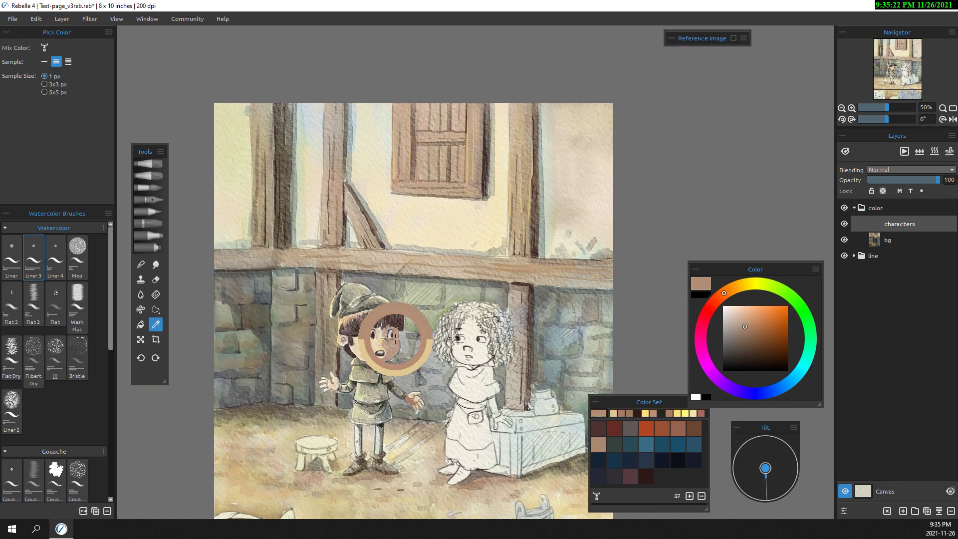
scroll(401, 351, up, 2)
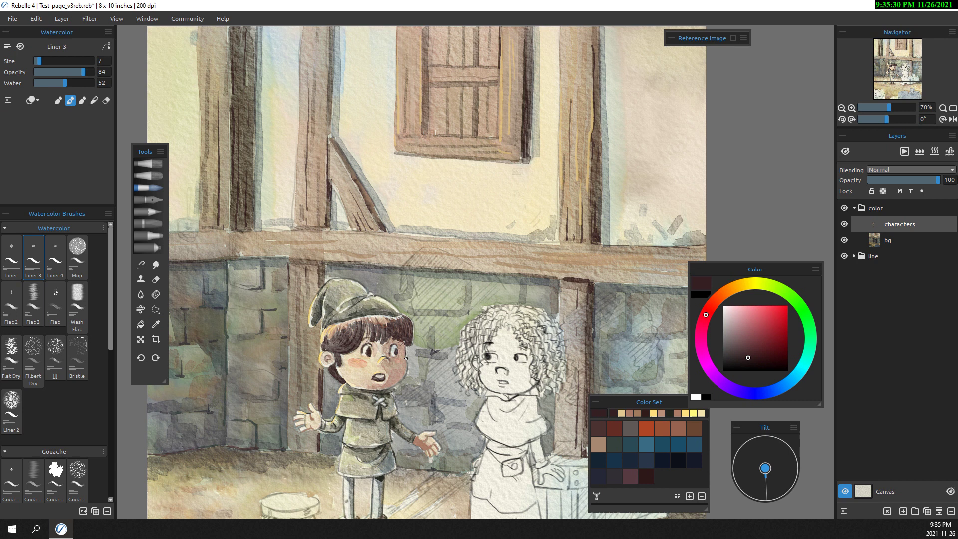
alt+click(392, 390)
drag(394, 399, 383, 341)
alt+click(395, 478)
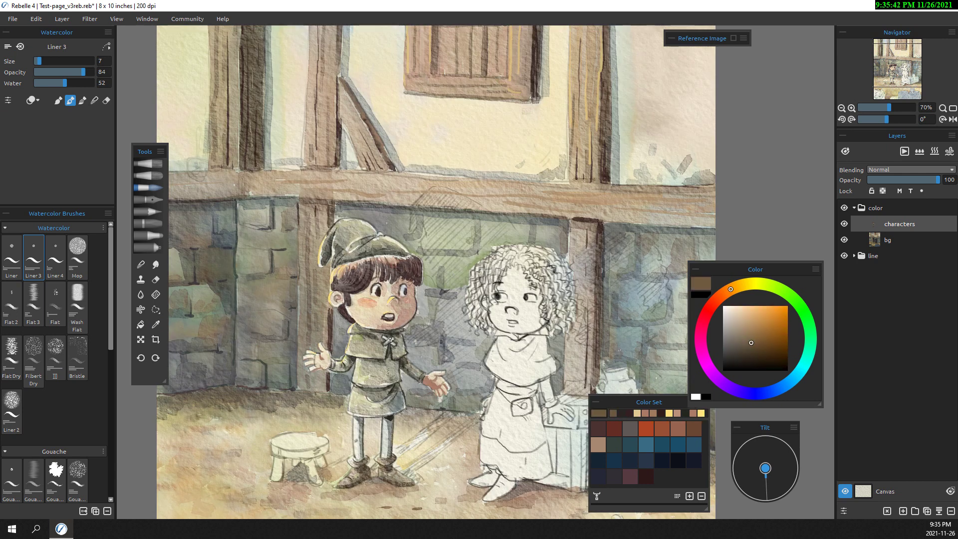
Switch to a drier, lighter liner with an orange-brown colour
click(56, 257)
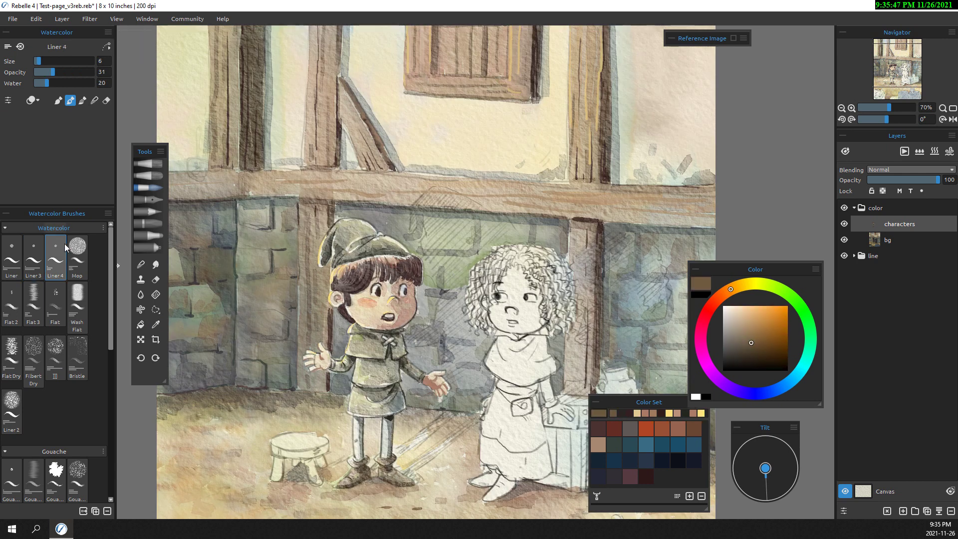
alt+click(377, 320)
scroll(253, 170, down, 2)
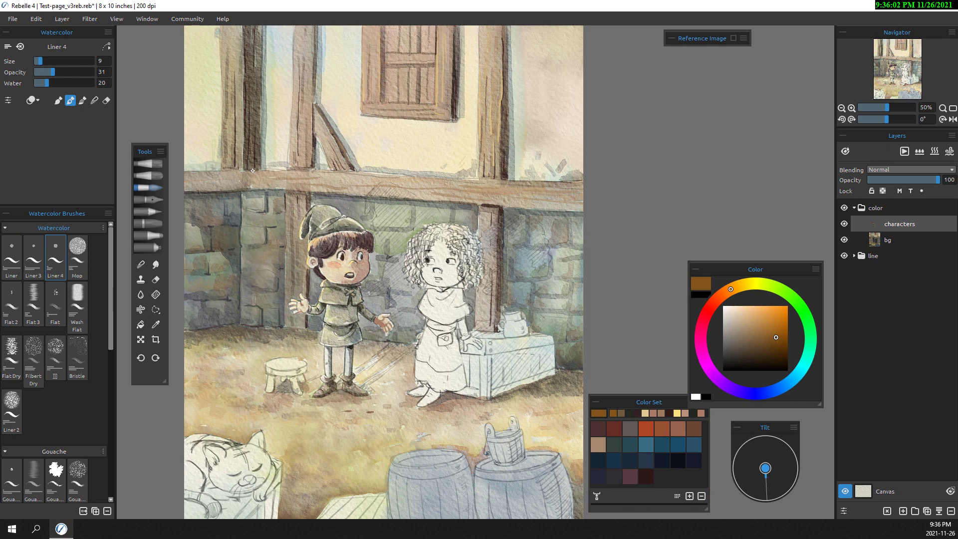
scroll(253, 171, down, 1)
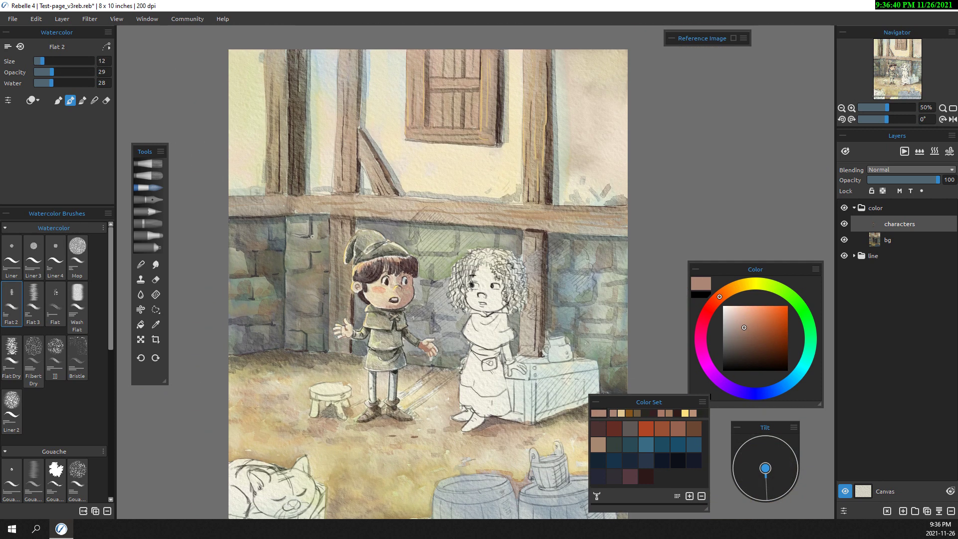
Paint dark skin tone over the girl's face, shading under her nose, mouth, hand and forehead
scroll(312, 236, down, 1)
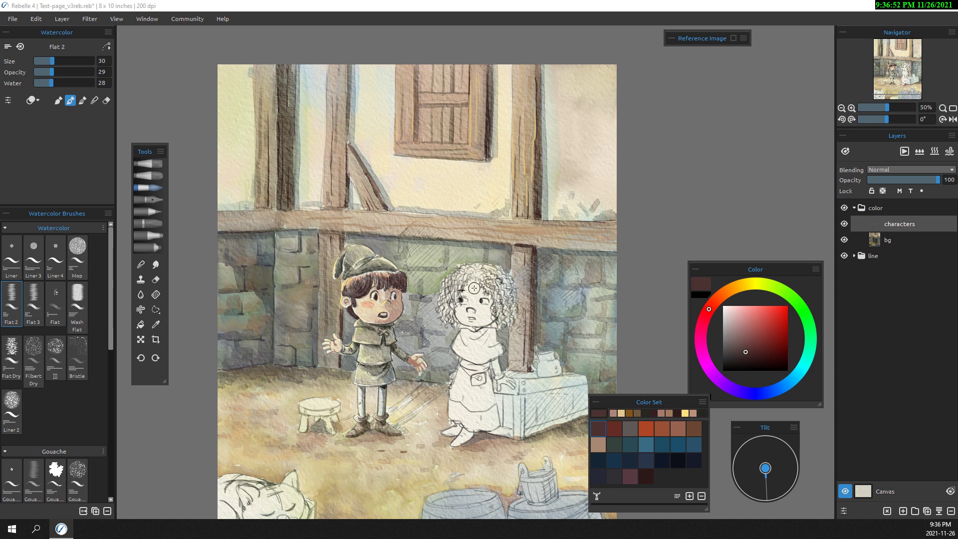
mouse_move(480, 292)
mouse_down()
mouse_move(462, 306)
mouse_move(488, 312)
mouse_move(473, 323)
mouse_up()
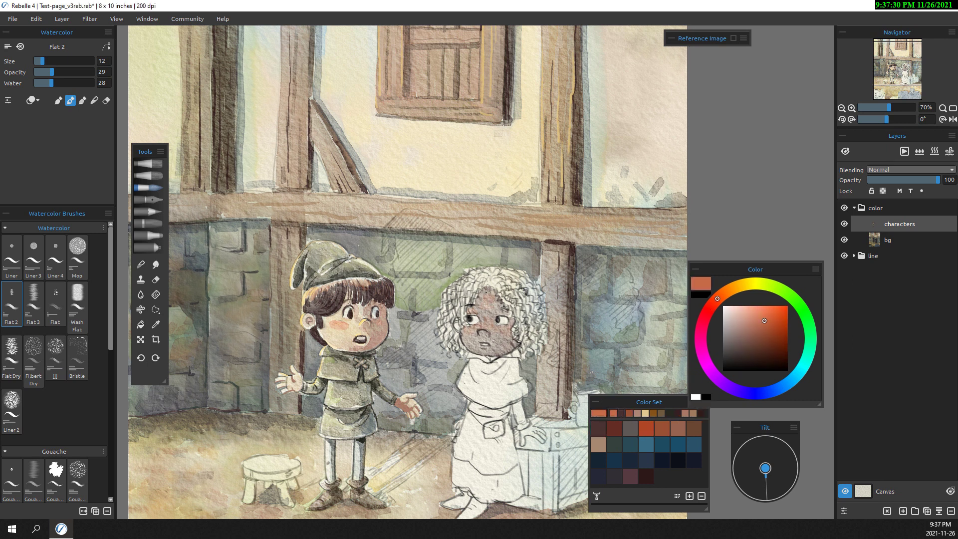
click(614, 428)
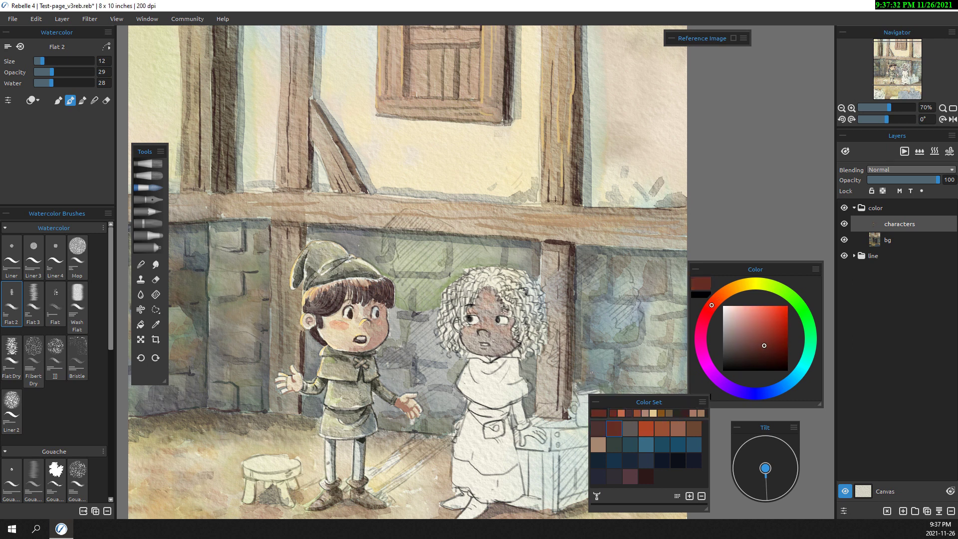
drag(482, 332, 493, 352)
mouse_move(521, 431)
mouse_down()
mouse_move(533, 444)
mouse_move(535, 432)
mouse_up()
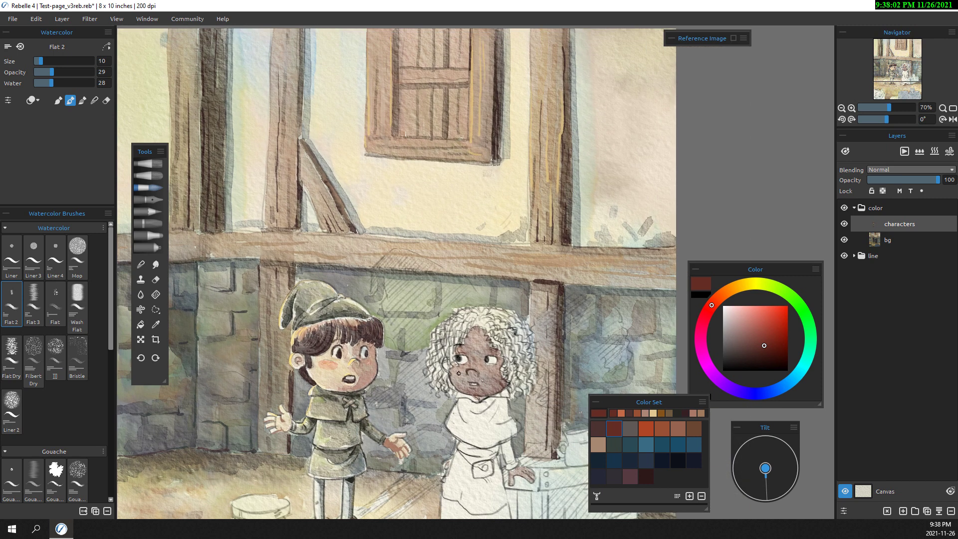
mouse_move(486, 334)
mouse_down()
mouse_move(471, 347)
mouse_move(482, 344)
mouse_up()
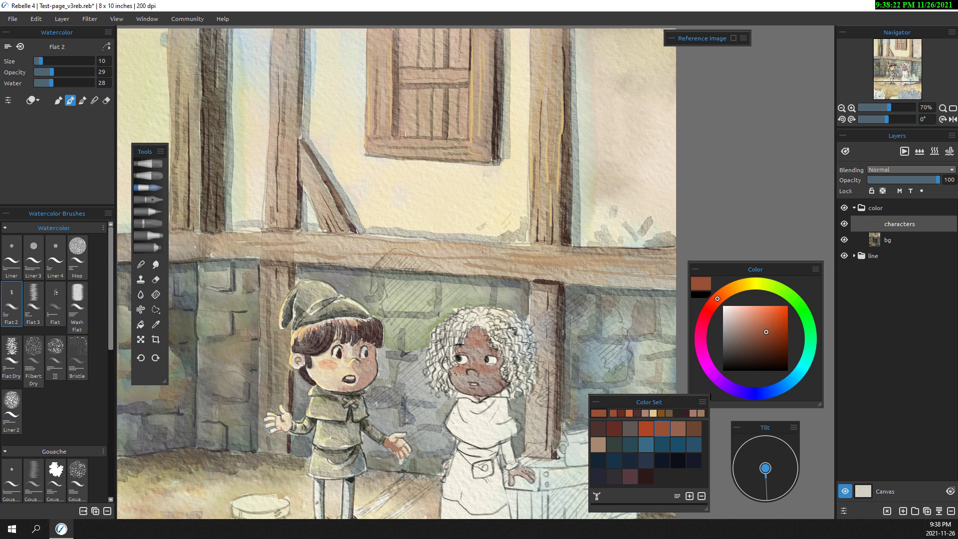
Add darker brown strokes near the girl's forehead and along her chin
click(693, 428)
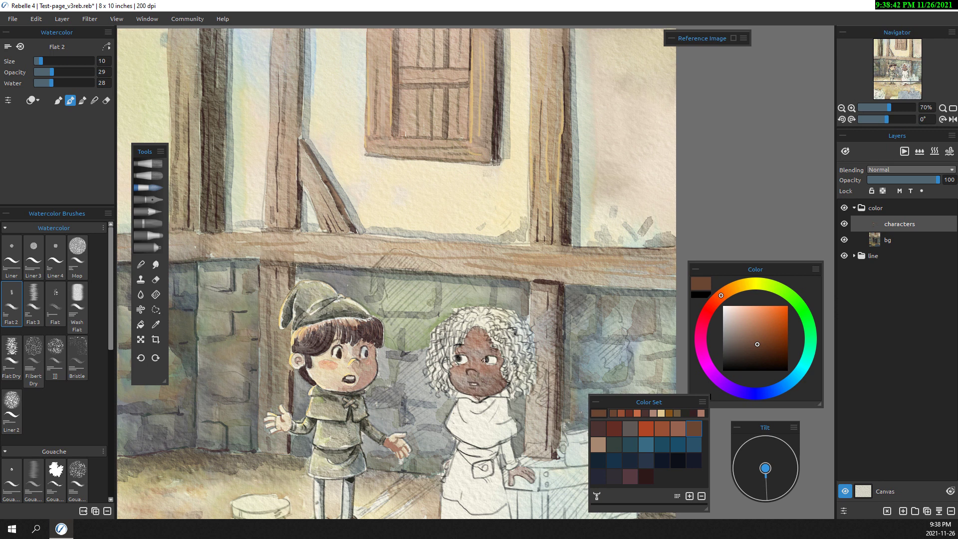
click(765, 336)
drag(466, 332, 475, 349)
click(694, 428)
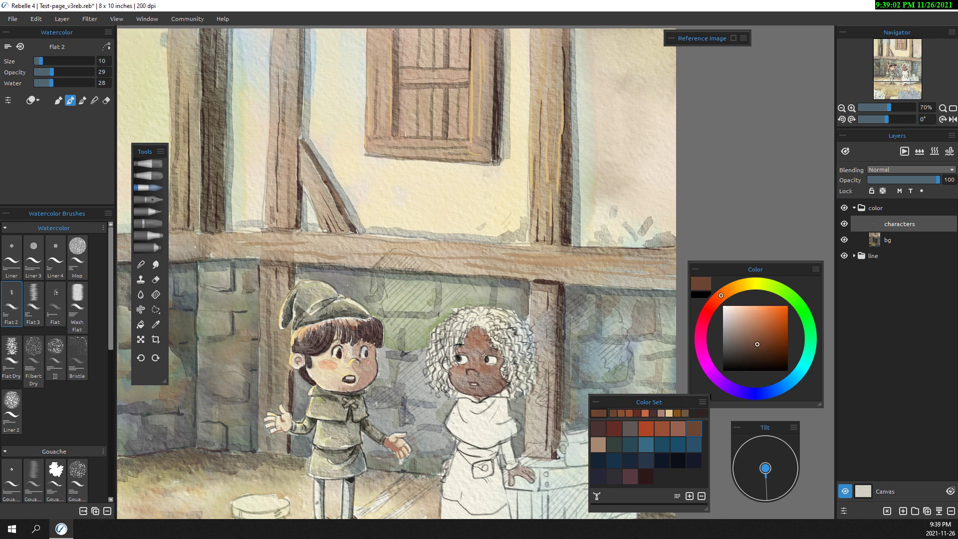
drag(460, 388, 492, 392)
Paint dark red strokes through both sides of the girl's curly hair
click(598, 428)
drag(469, 329, 437, 371)
drag(439, 332, 449, 388)
mouse_move(474, 312)
mouse_down()
mouse_move(444, 346)
mouse_move(434, 345)
mouse_up()
mouse_move(492, 324)
mouse_down()
mouse_move(508, 374)
mouse_move(529, 394)
mouse_up()
drag(523, 329, 487, 318)
Deepen the girl's hair with near-black brown on both sides and the top
alt+click(524, 379)
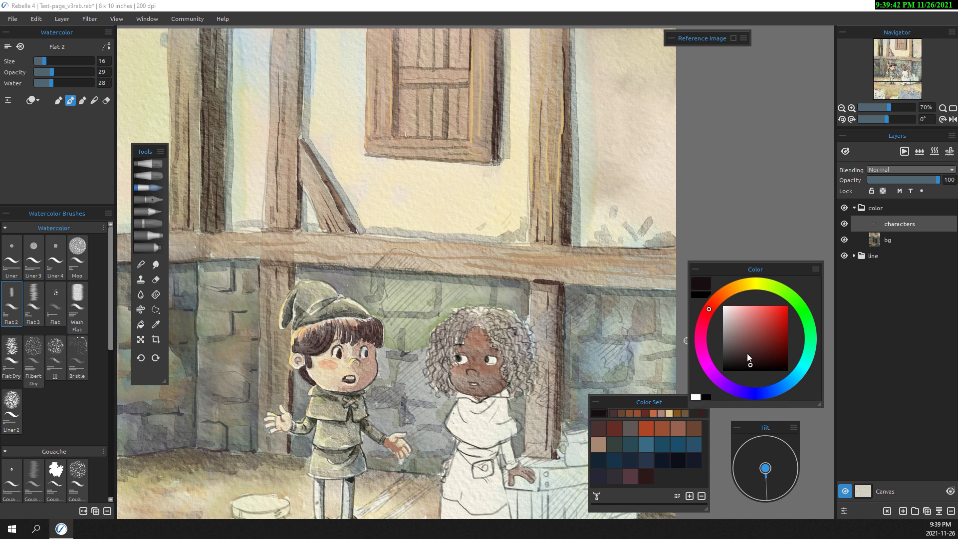
drag(531, 394, 514, 354)
drag(472, 323, 429, 396)
drag(447, 343, 430, 364)
mouse_move(499, 321)
mouse_down()
mouse_move(490, 337)
mouse_move(503, 315)
mouse_move(467, 324)
mouse_move(426, 369)
mouse_move(437, 394)
mouse_up()
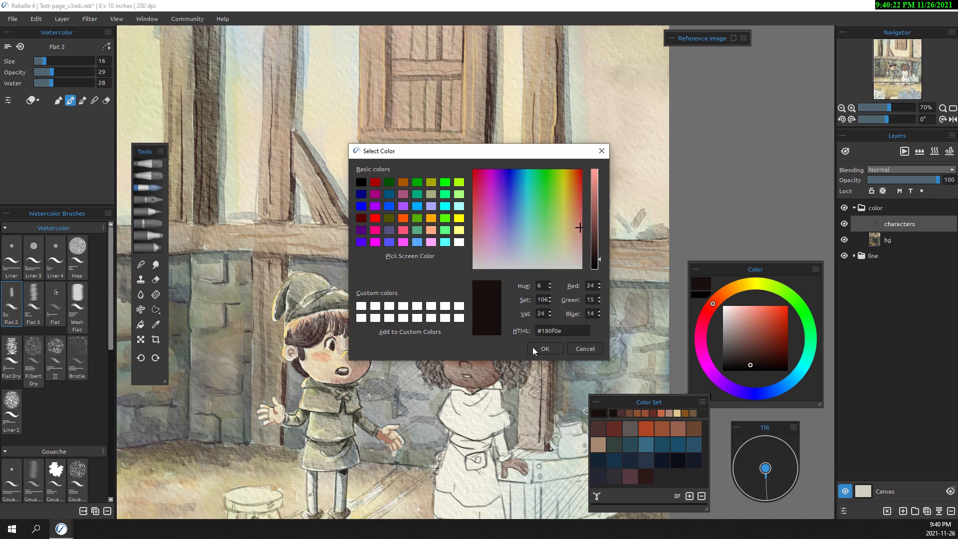
With a finer liner brush, paint dark strokes down both sides of the girl's hair
click(33, 257)
mouse_move(498, 334)
mouse_down()
mouse_move(496, 366)
mouse_move(510, 368)
mouse_move(484, 344)
mouse_move(439, 362)
mouse_move(444, 386)
mouse_up()
drag(439, 344, 446, 388)
mouse_move(440, 331)
mouse_down()
mouse_move(427, 384)
mouse_move(427, 351)
mouse_up()
mouse_move(519, 321)
mouse_down()
mouse_move(499, 353)
mouse_move(521, 373)
mouse_up()
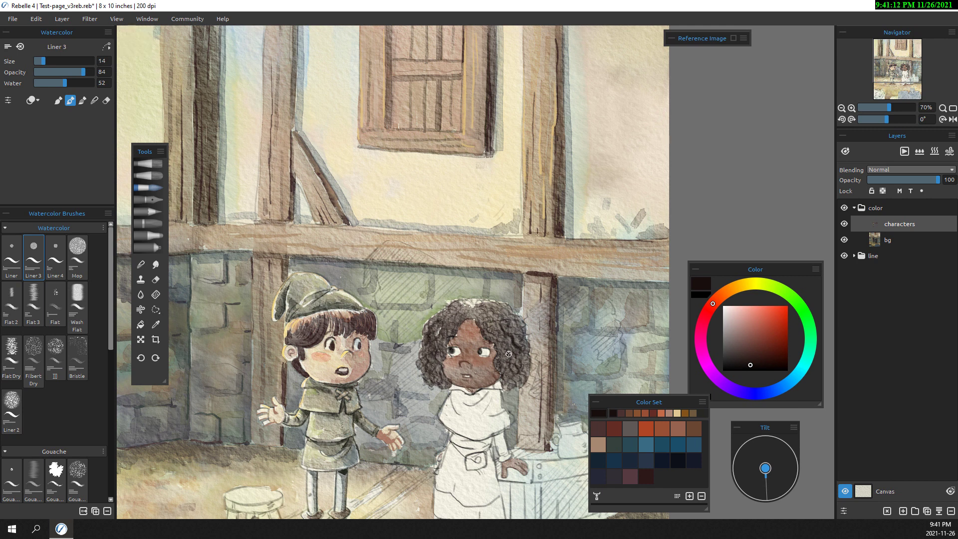
mouse_move(450, 336)
mouse_down()
mouse_move(456, 324)
mouse_move(436, 369)
mouse_move(446, 379)
mouse_up()
mouse_move(522, 337)
mouse_down()
mouse_move(526, 382)
mouse_move(504, 386)
mouse_up()
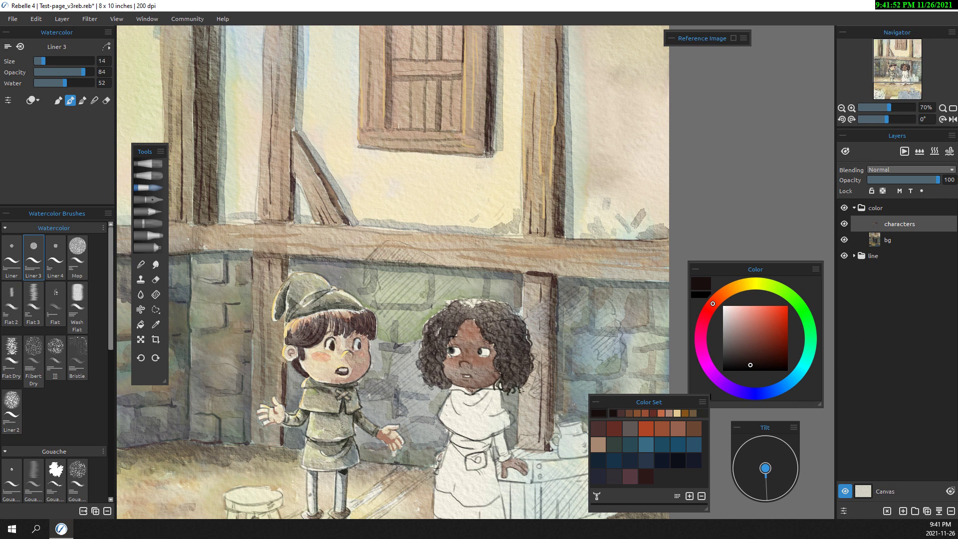
Darken the top, left edge and upper sides of the girl's curls
mouse_move(455, 309)
mouse_down()
mouse_move(442, 321)
mouse_move(454, 332)
mouse_move(439, 344)
mouse_move(482, 335)
mouse_up()
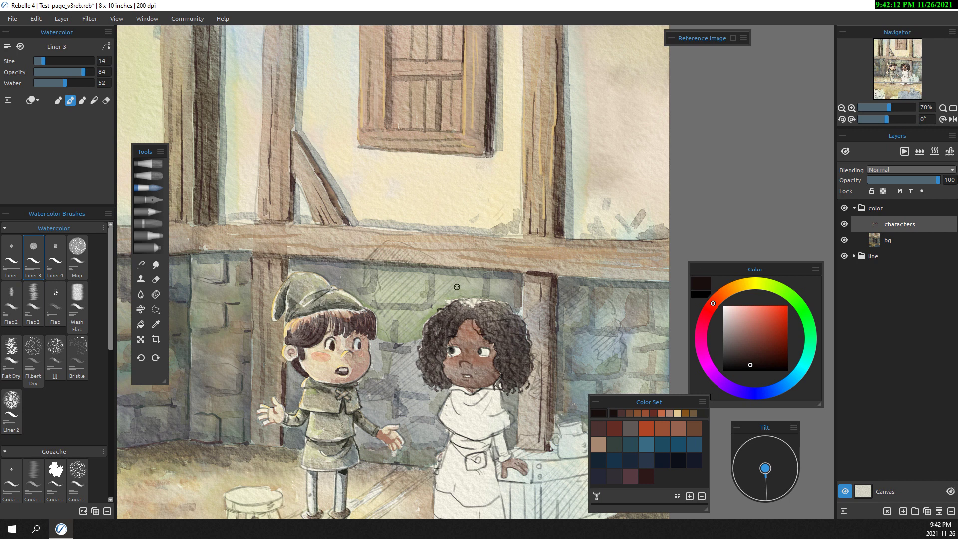
drag(424, 370, 419, 352)
scroll(435, 358, down, 2)
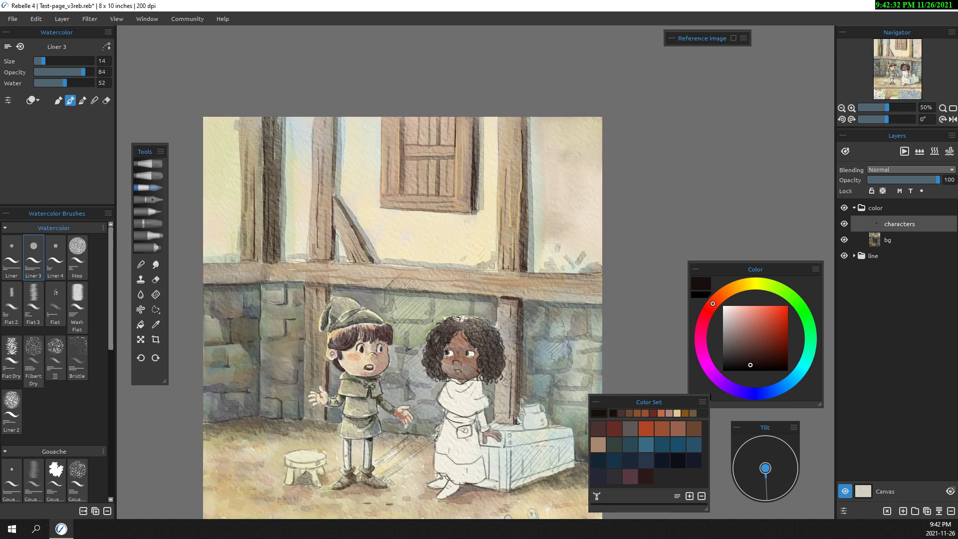
scroll(428, 232, up, 2)
drag(504, 363, 524, 371)
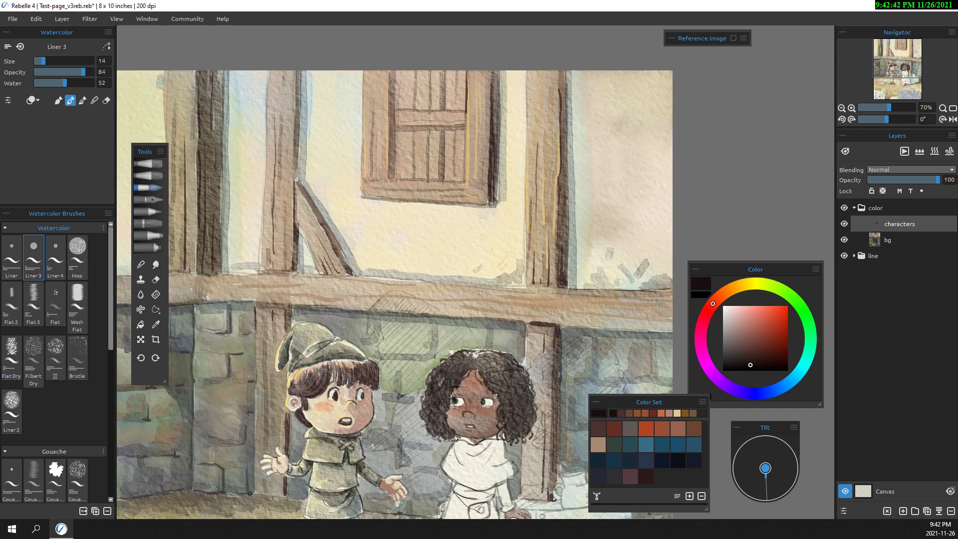
drag(456, 366, 445, 384)
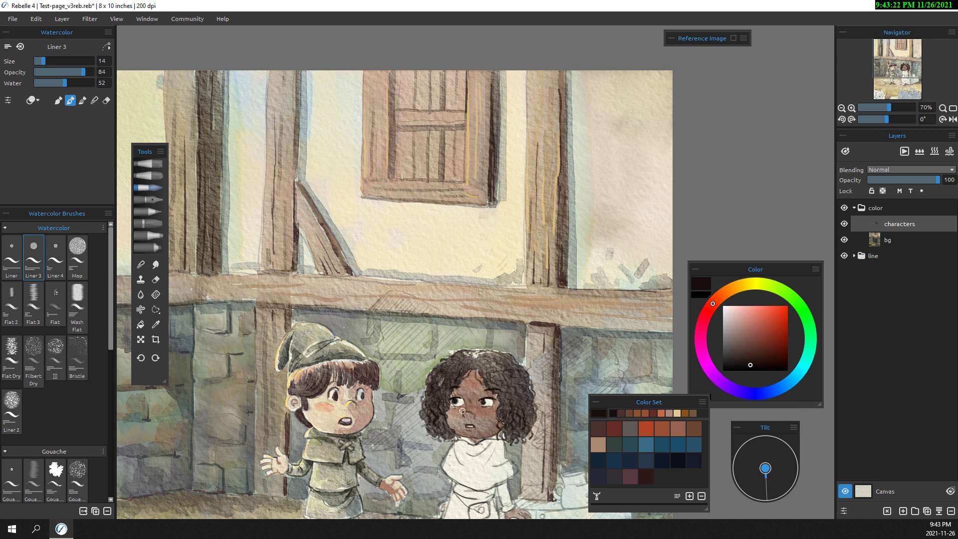
Load a smaller Liner 4 brush and sample grey-blue from the girl's face
scroll(530, 386, down, 2)
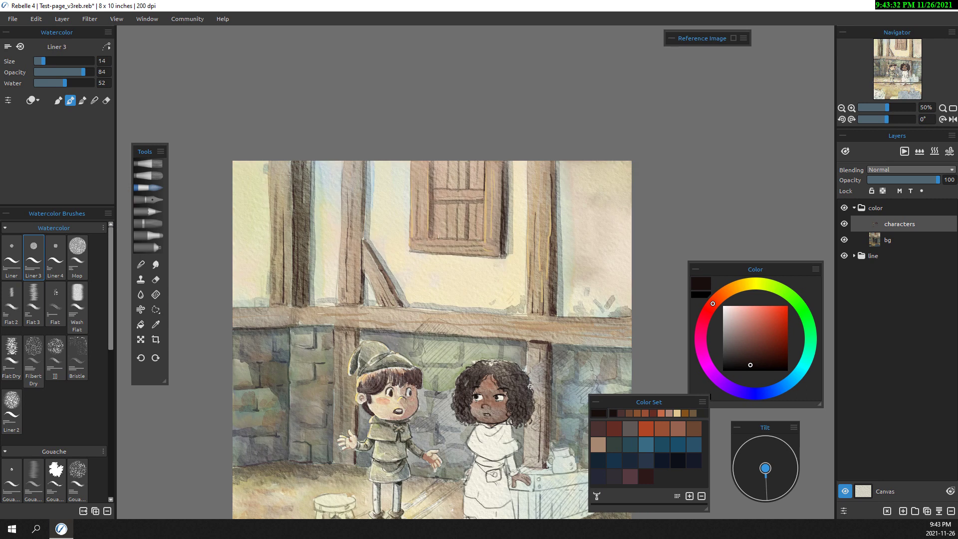
scroll(530, 386, up, 3)
click(681, 412)
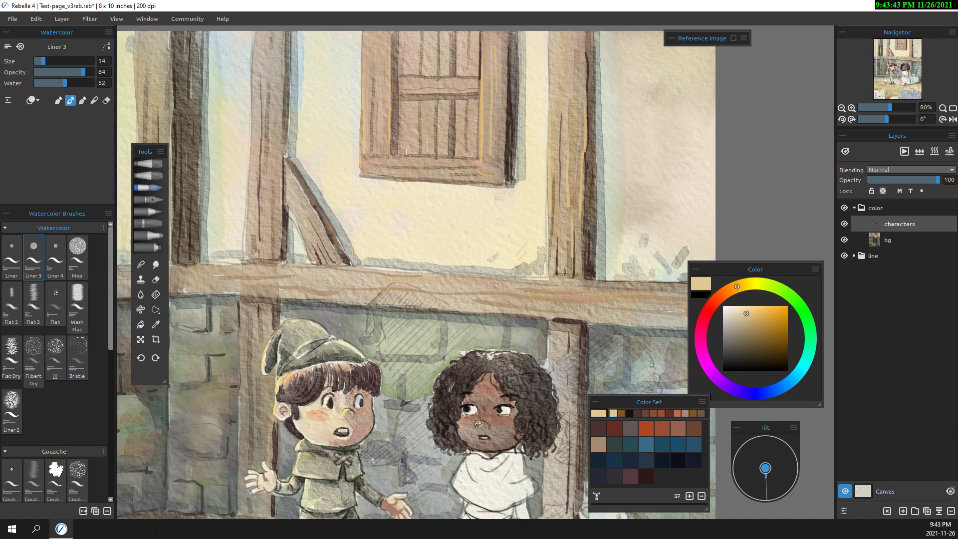
click(56, 257)
click(598, 428)
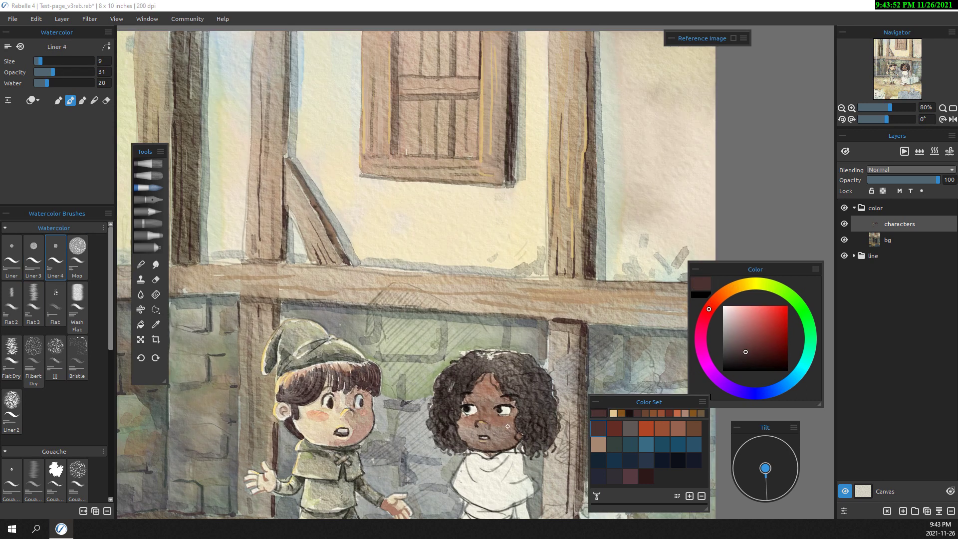
key(bracketleft)
key(bracketleft)
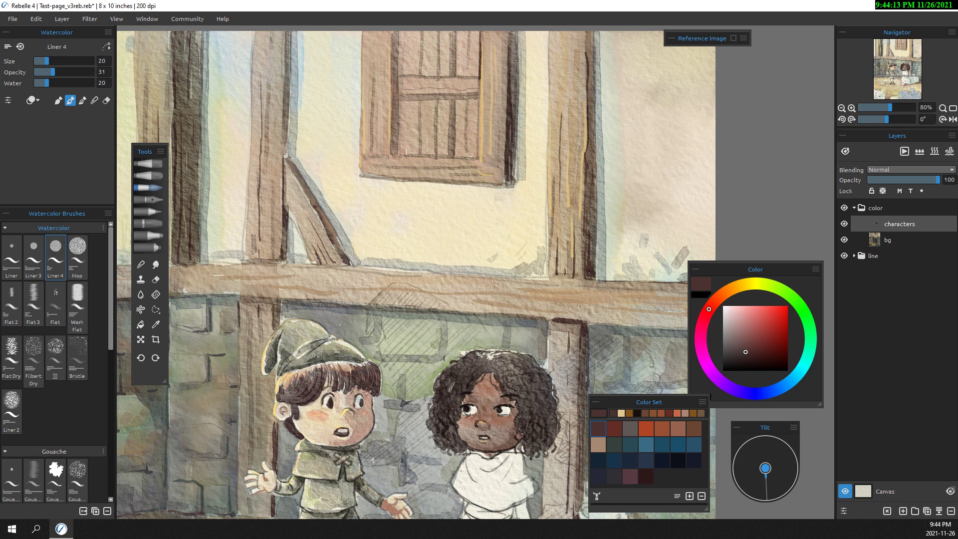
ctrl+click(511, 378)
ctrl+click(504, 401)
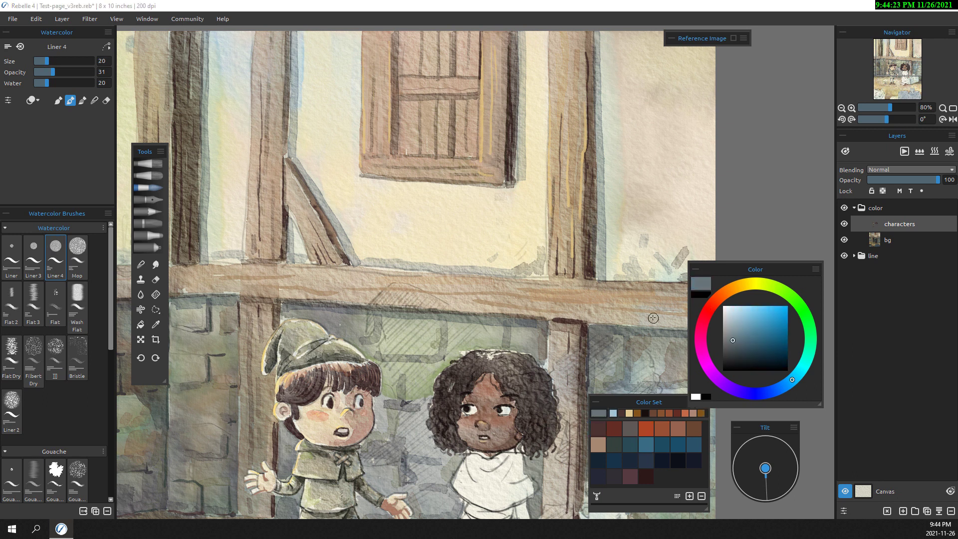
Shade the girl's neckline, collar and right side of her dress in grey-blue
drag(498, 462, 504, 454)
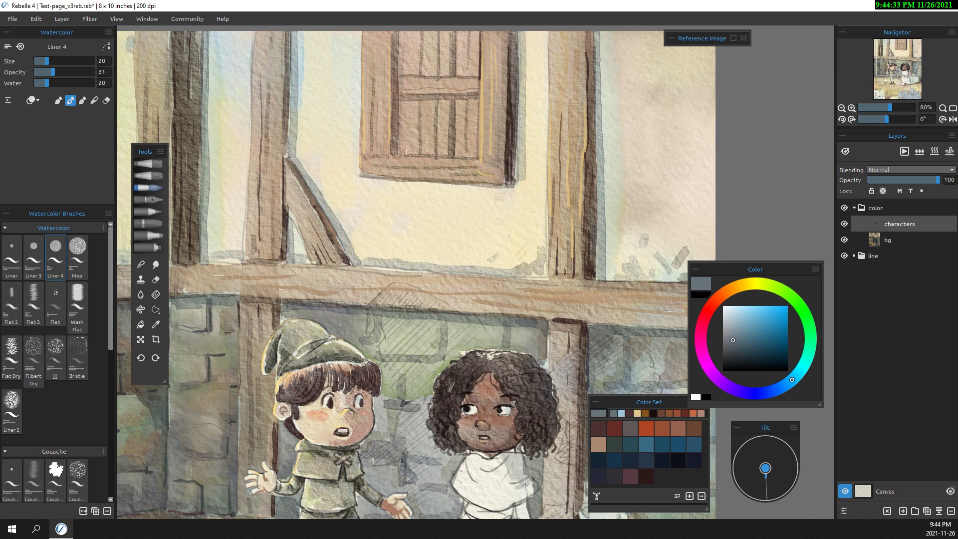
scroll(524, 485, up, 1)
mouse_move(499, 379)
mouse_down()
mouse_move(529, 406)
mouse_move(513, 393)
mouse_up()
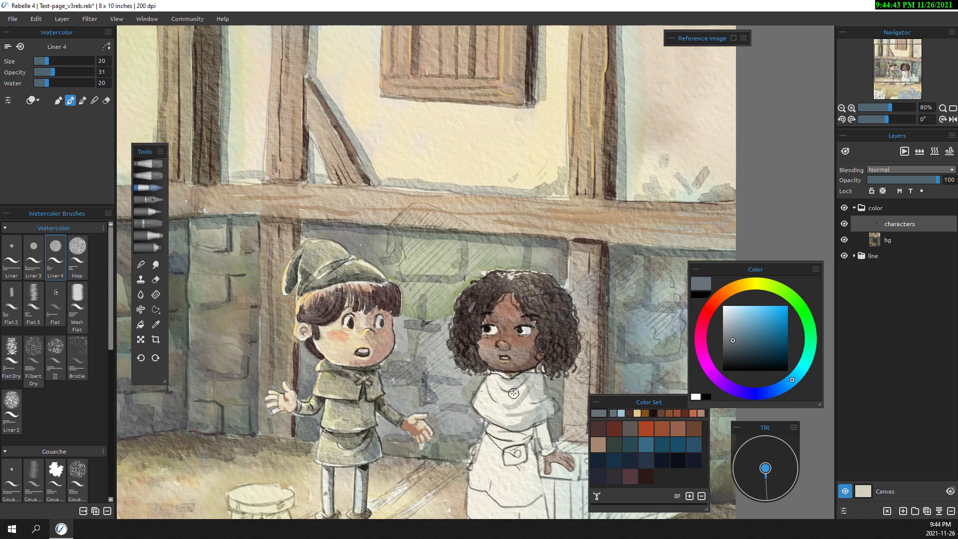
scroll(513, 393, down, 2)
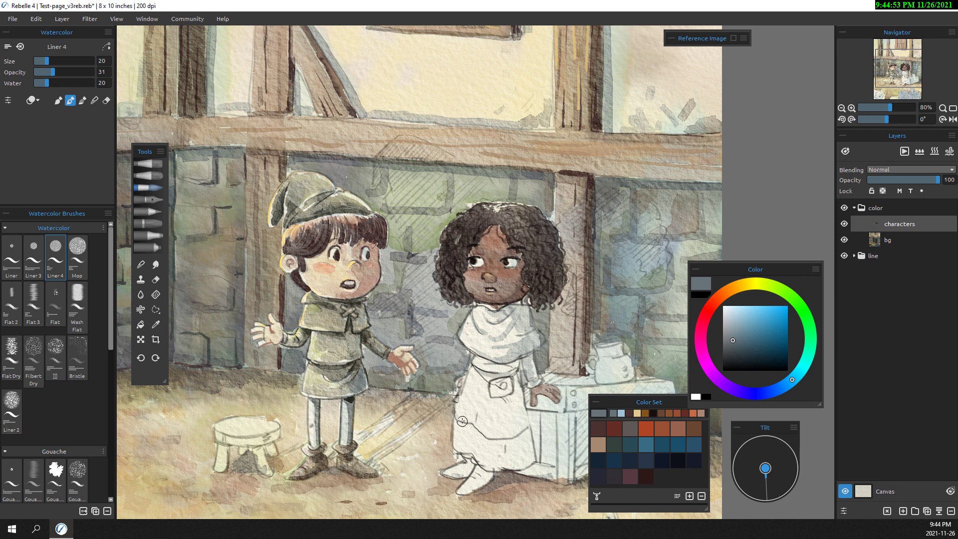
mouse_move(519, 379)
mouse_down()
mouse_move(522, 406)
mouse_move(499, 466)
mouse_move(464, 446)
mouse_move(501, 452)
mouse_move(487, 484)
mouse_up()
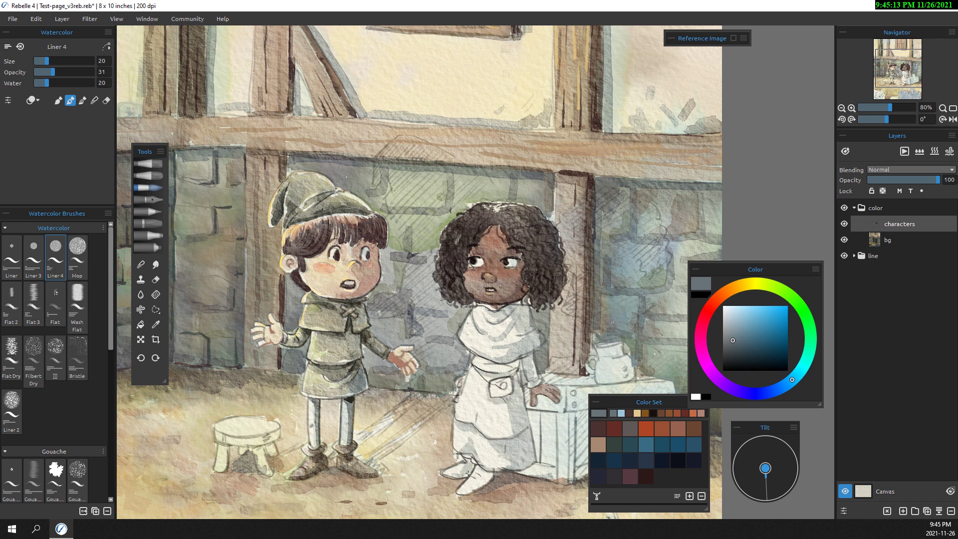
scroll(445, 354, down, 1)
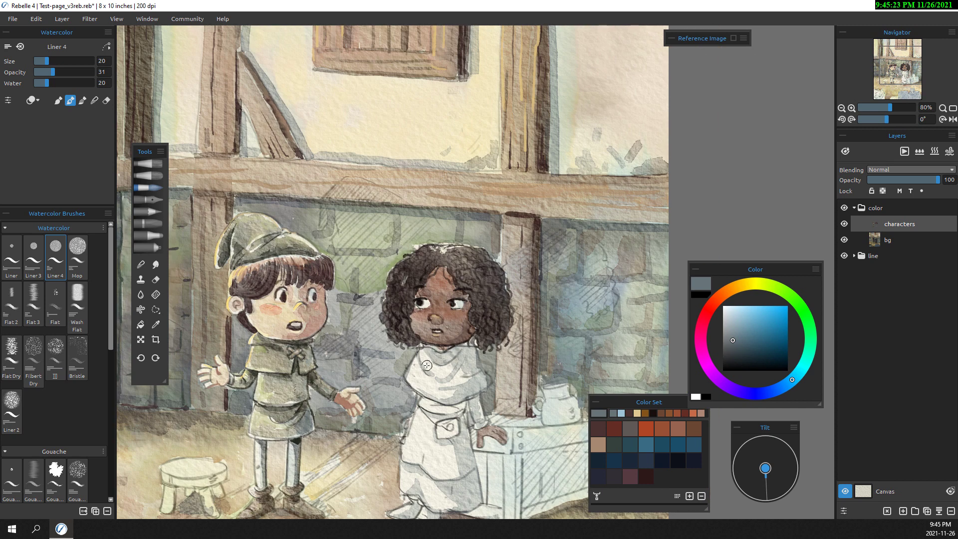
scroll(411, 326, down, 1)
scroll(410, 326, up, 1)
scroll(419, 349, up, 1)
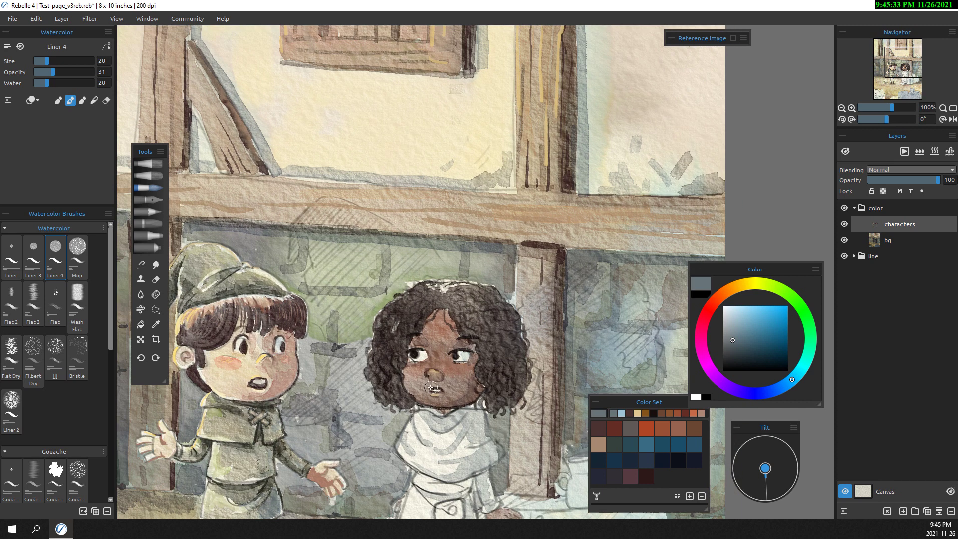
Set up the Flat 2 brush with a teal-blue for the shawl
key(s)
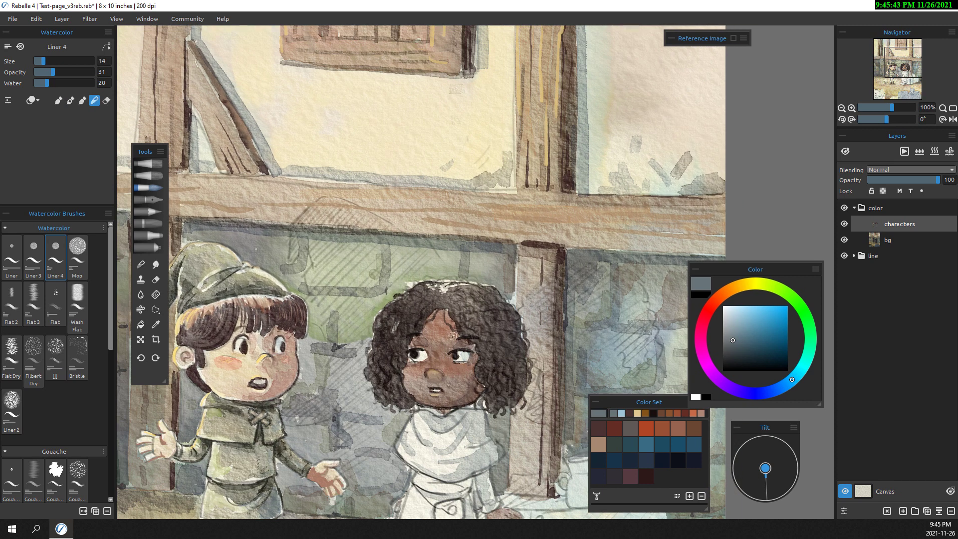
click(11, 304)
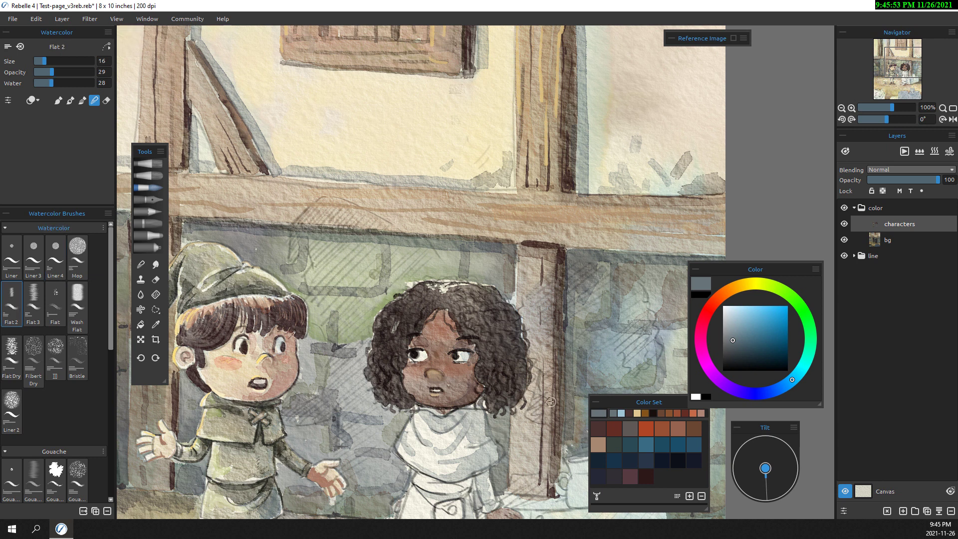
alt+click(420, 305)
alt+click(442, 369)
scroll(389, 244, down, 1)
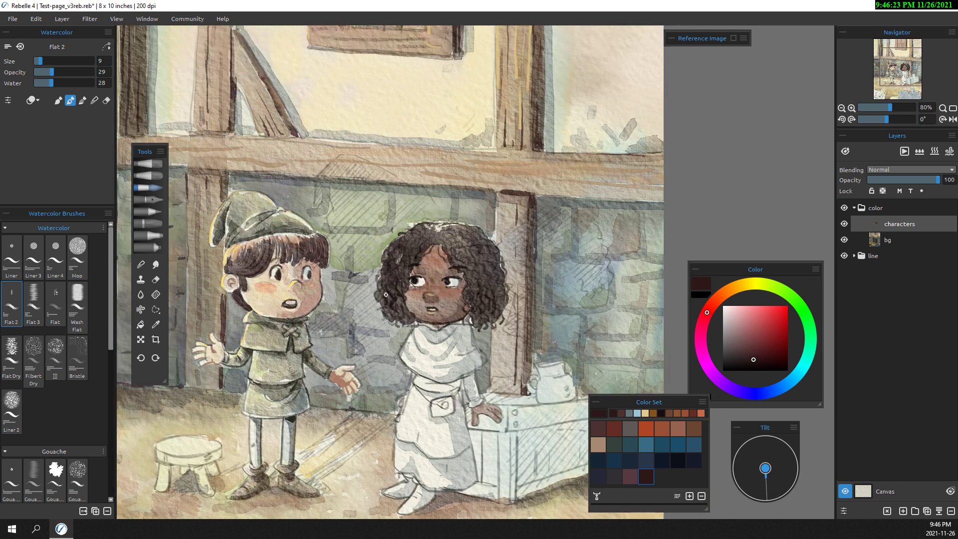
alt+click(474, 297)
Wash teal blue over the girl's shawl and darken it with navy strokes
mouse_move(417, 341)
mouse_down()
mouse_move(465, 345)
mouse_move(438, 335)
mouse_up()
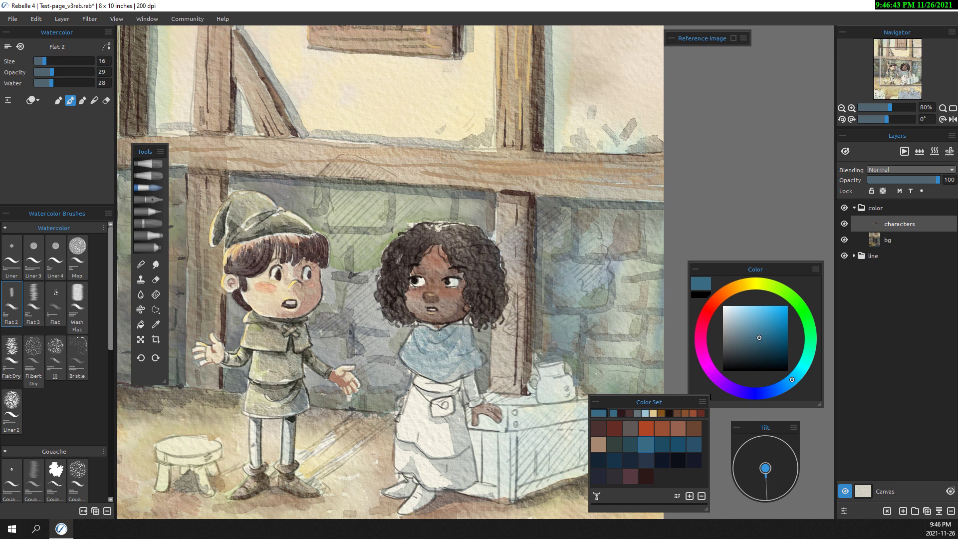
scroll(453, 295, down, 2)
alt+click(460, 321)
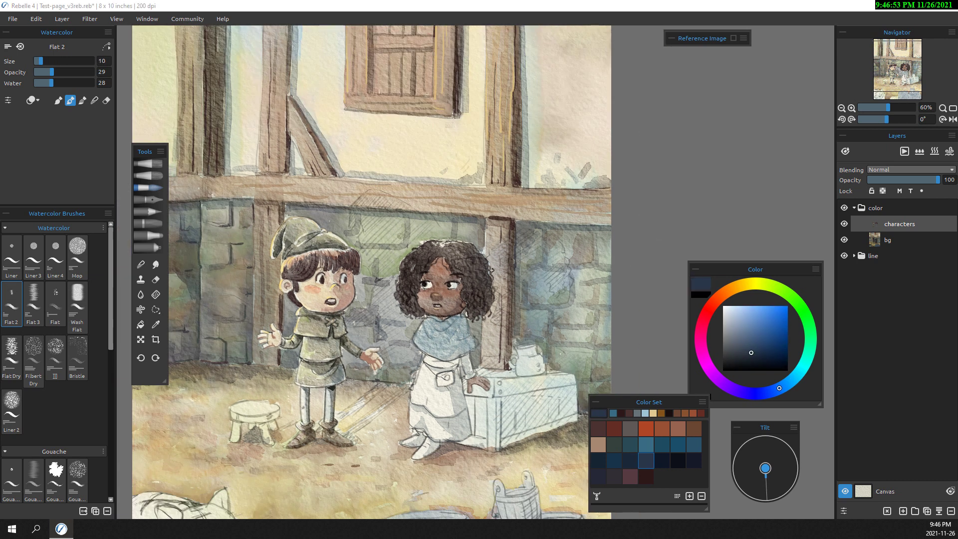
drag(466, 350, 414, 341)
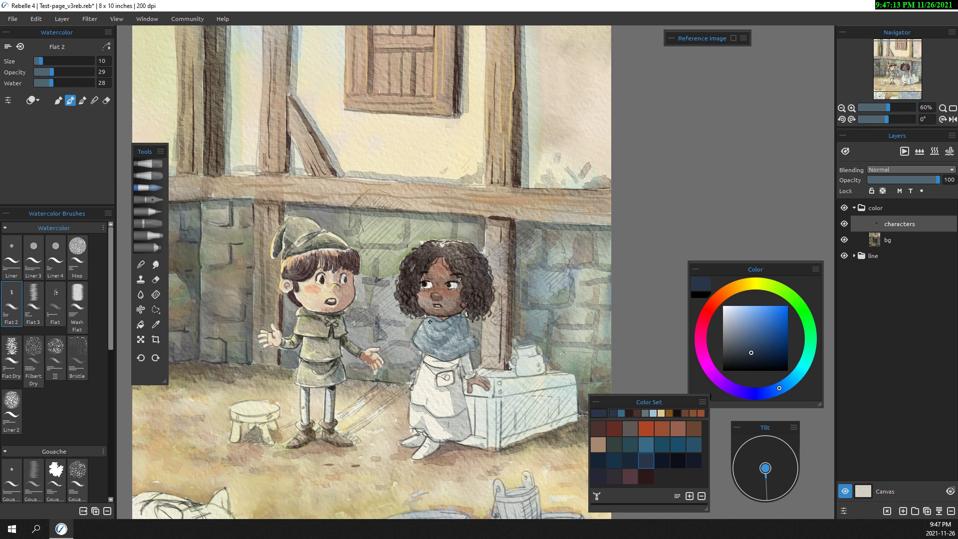
alt+click(458, 318)
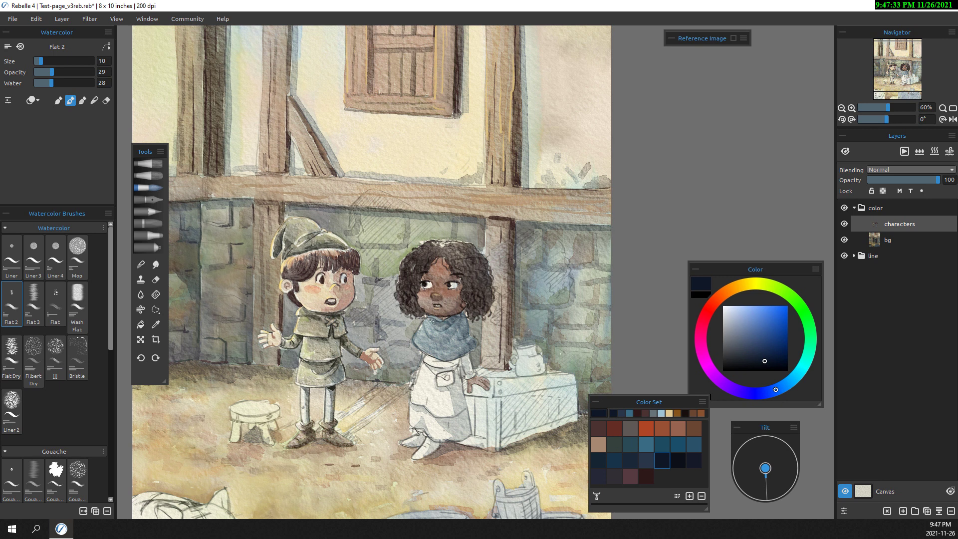
drag(421, 342, 447, 349)
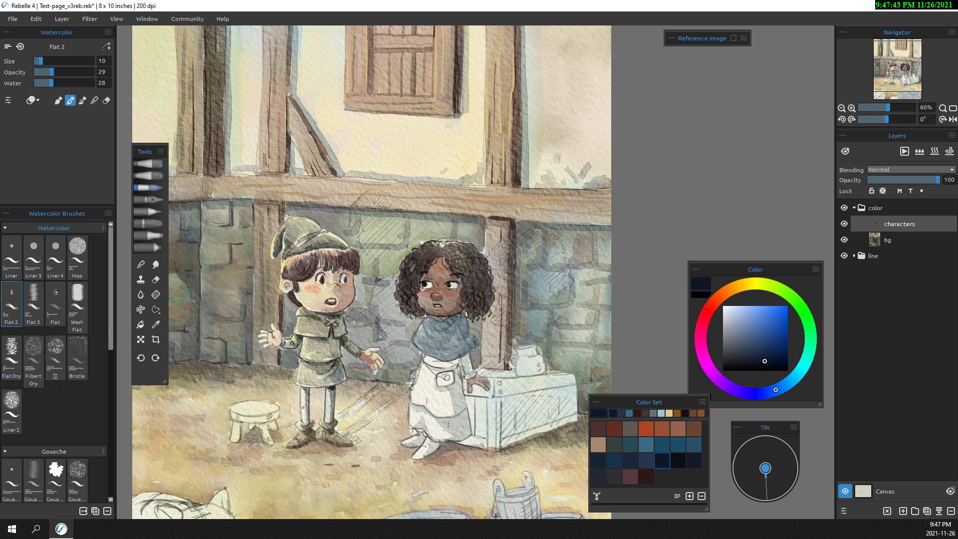
scroll(460, 310, up, 3)
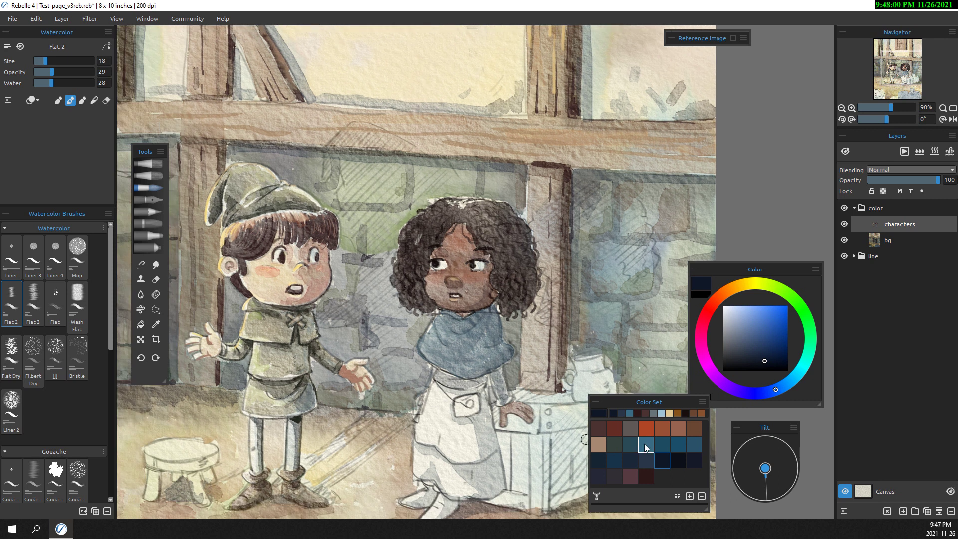
Paint the girl's skirt in teal blue with Flat 2 and Liner 4 strokes
click(645, 443)
mouse_move(429, 389)
mouse_down()
mouse_move(464, 449)
mouse_move(427, 441)
mouse_up()
click(55, 257)
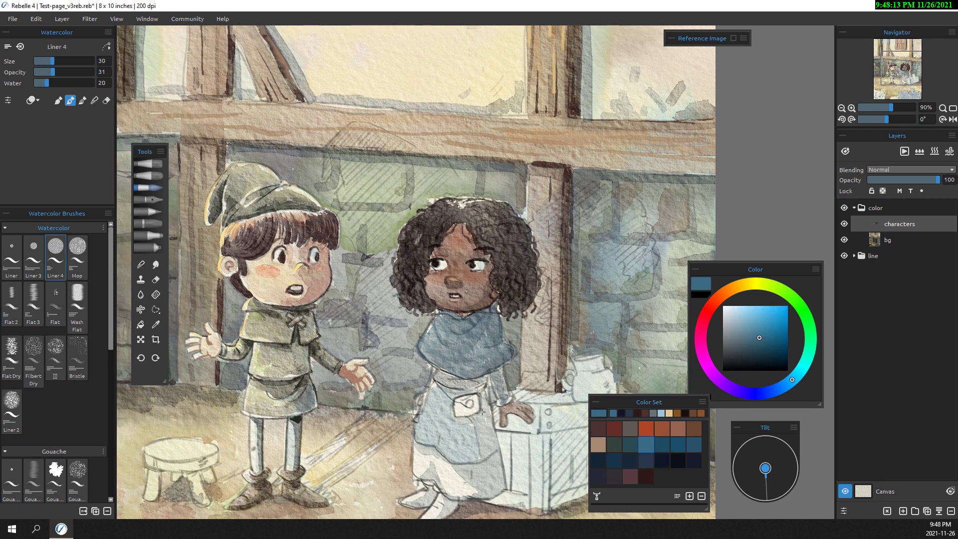
drag(484, 411, 487, 451)
drag(449, 385, 472, 427)
alt+click(496, 375)
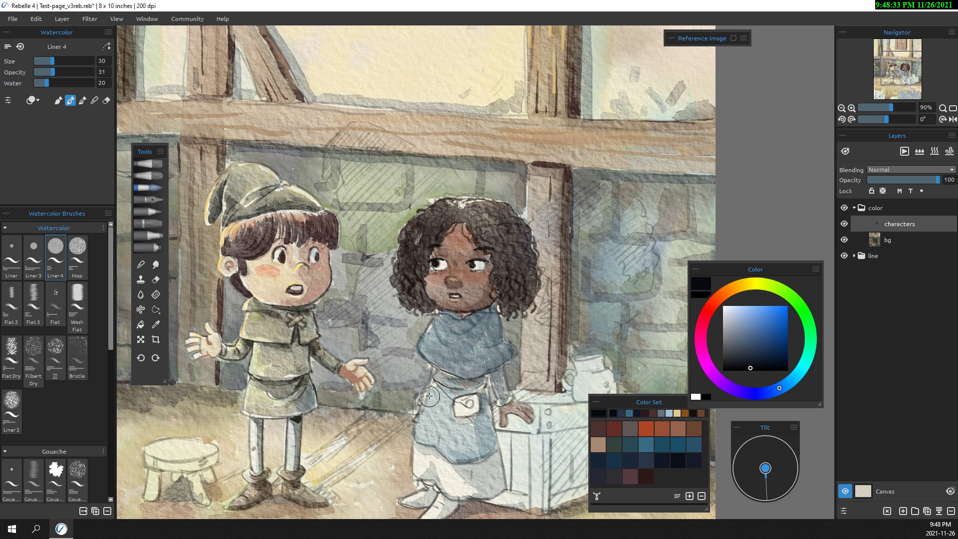
alt+click(439, 419)
key(bracketright)
drag(424, 399, 463, 428)
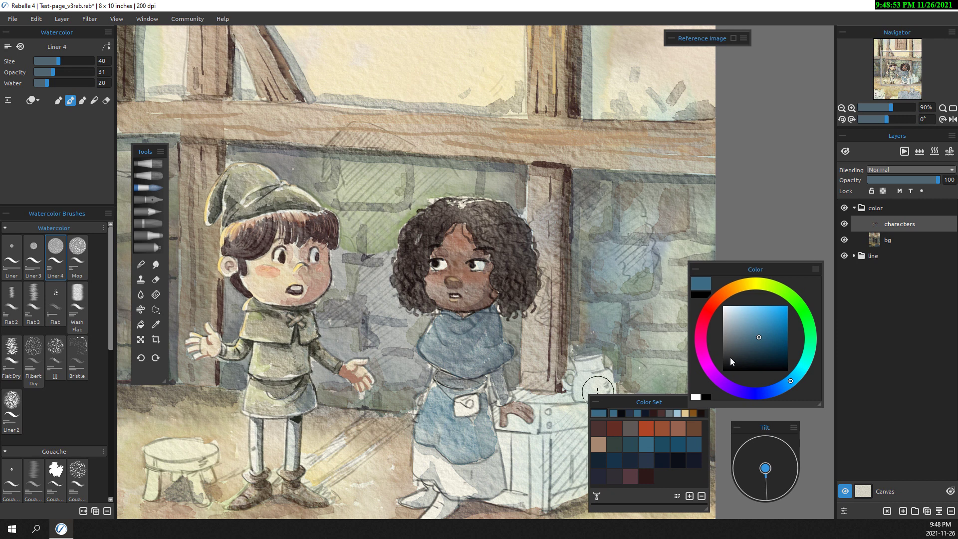
Darken the girl's belt with dark navy using a smaller brush
click(766, 284)
key(bracketleft)
key(bracketleft)
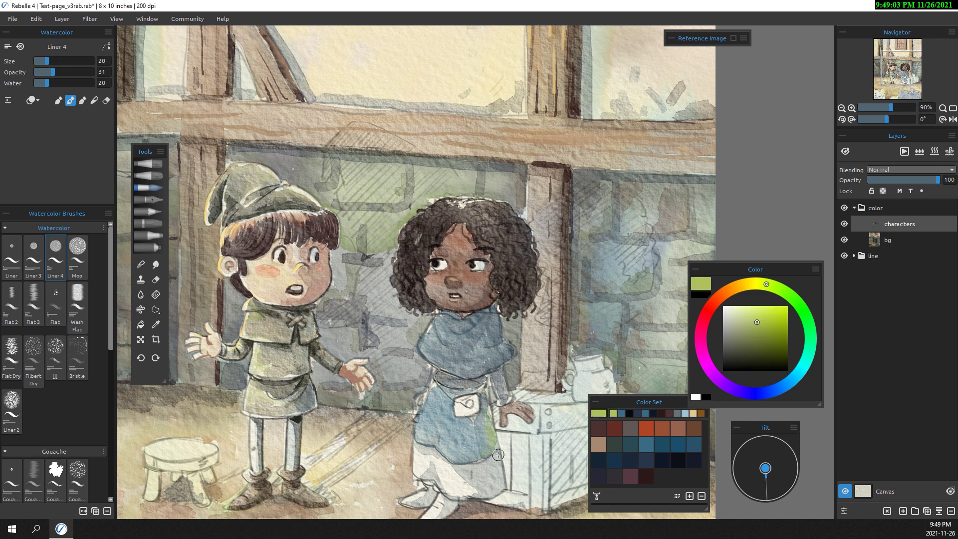
scroll(498, 454, down, 2)
click(677, 460)
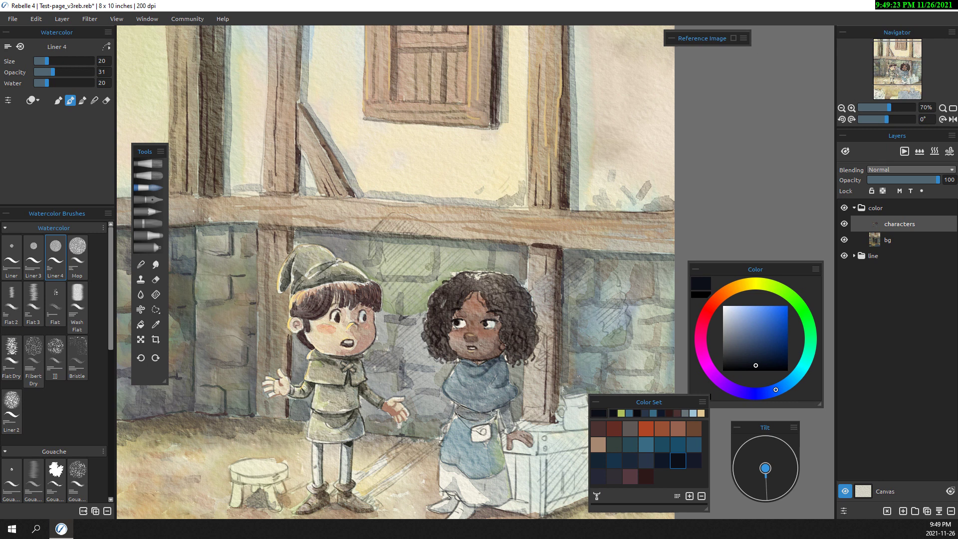
drag(469, 419, 494, 422)
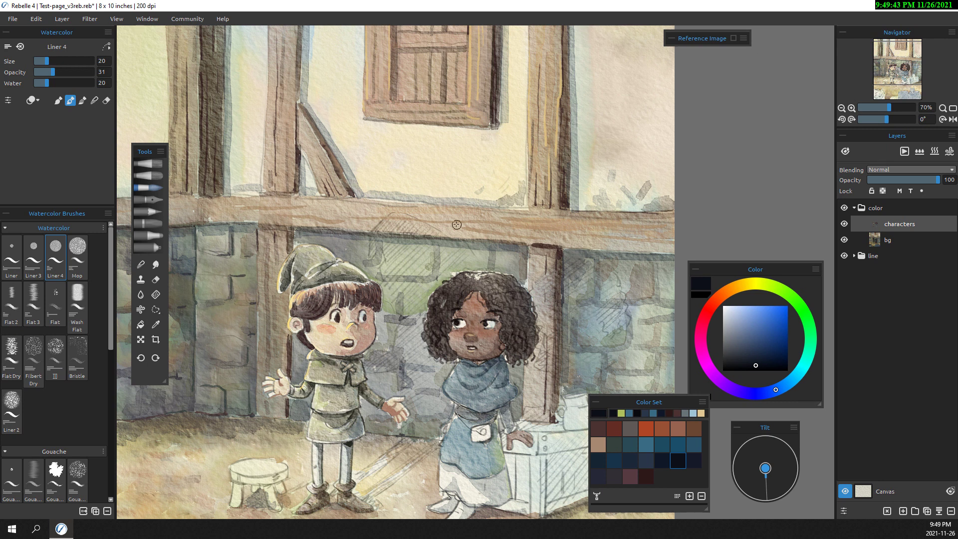
scroll(456, 224, down, 1)
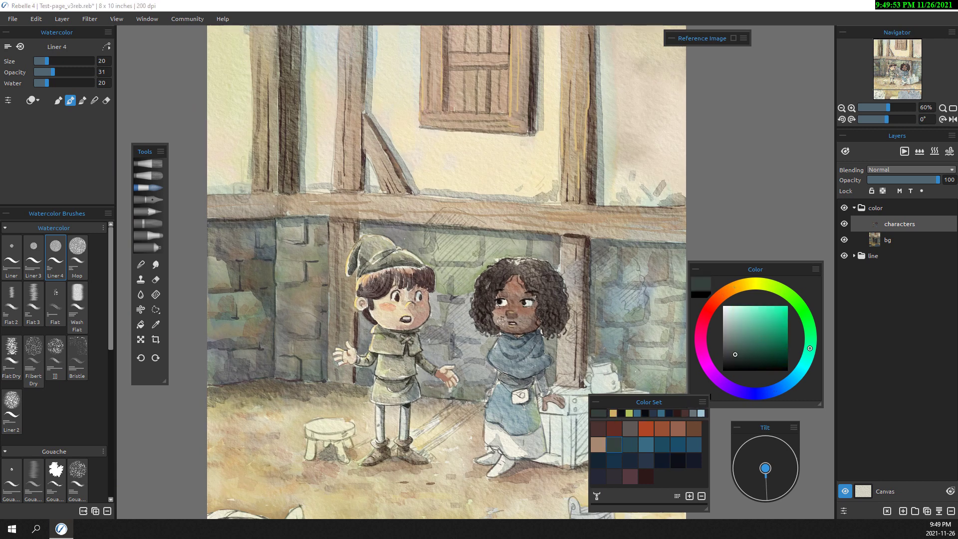
Try light cyan and sky blue, then load black with a smaller brush
click(754, 310)
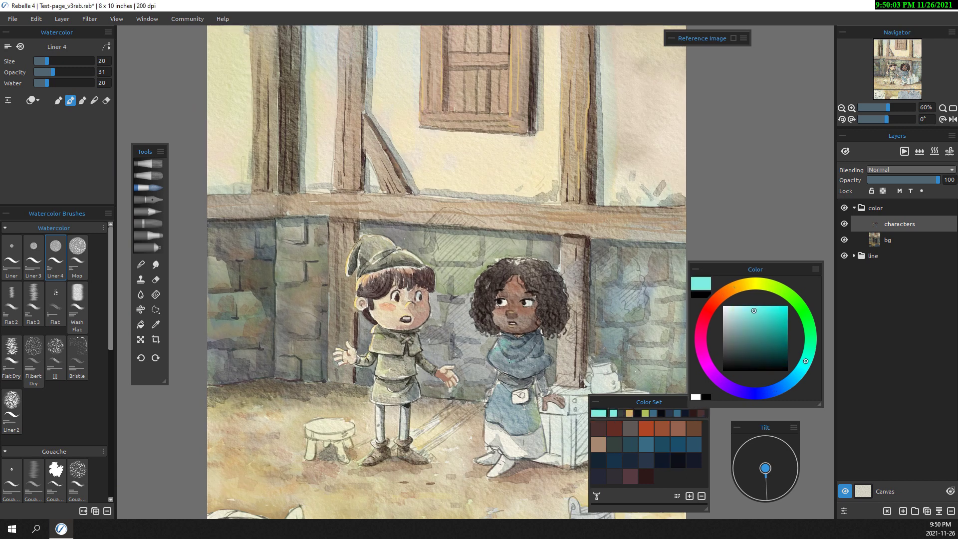
drag(805, 360, 795, 375)
click(761, 307)
drag(518, 364, 471, 408)
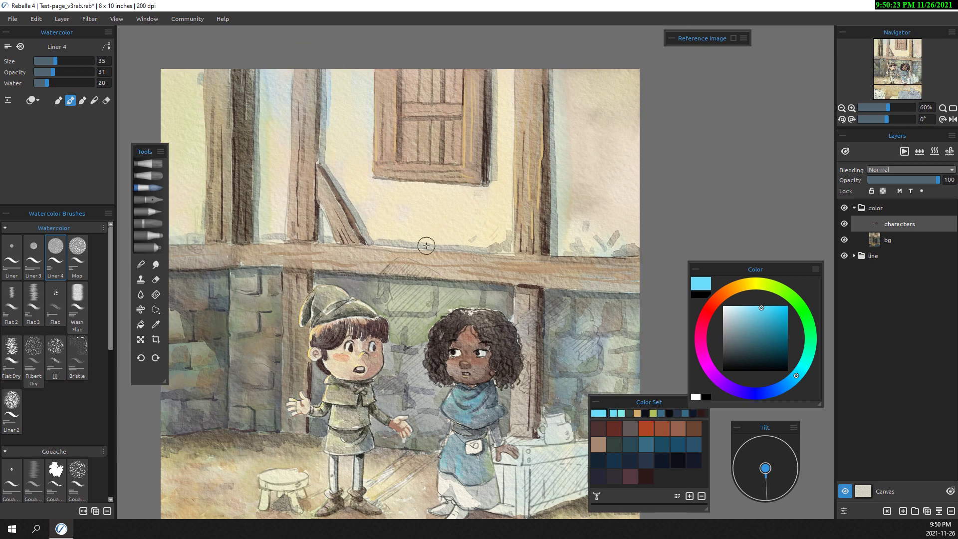
click(775, 389)
click(746, 369)
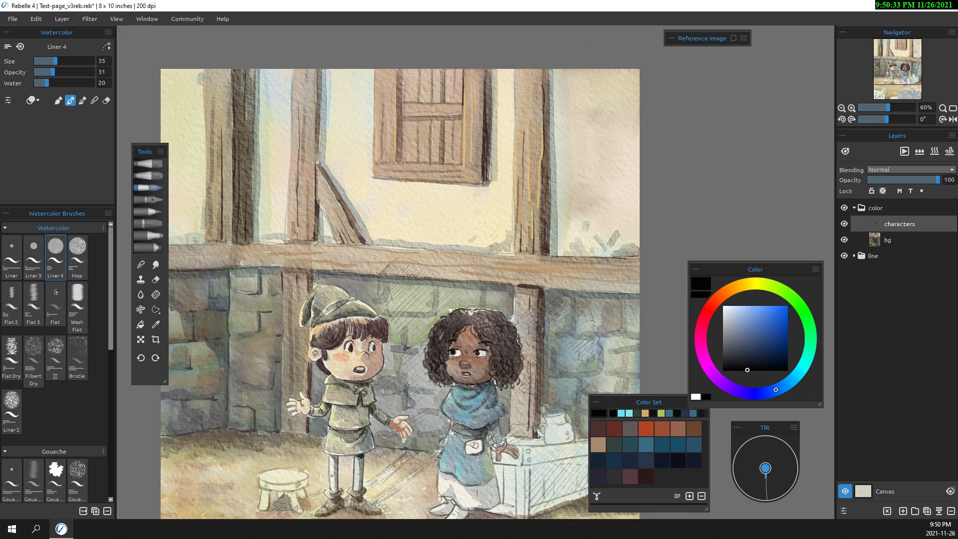
key(bracketleft)
key(bracketleft)
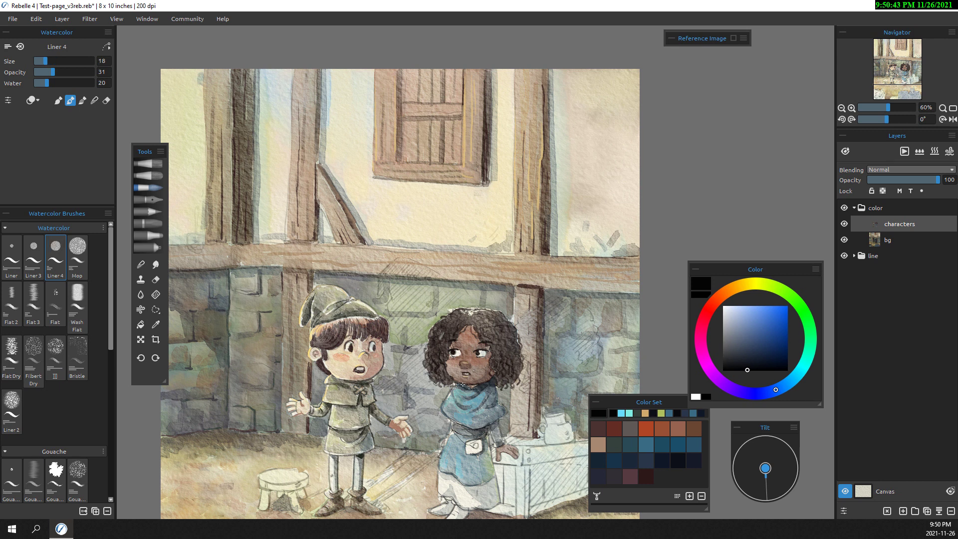
Adjust brush size and mode, then load a pale yellow for the rim light
scroll(423, 316, down, 1)
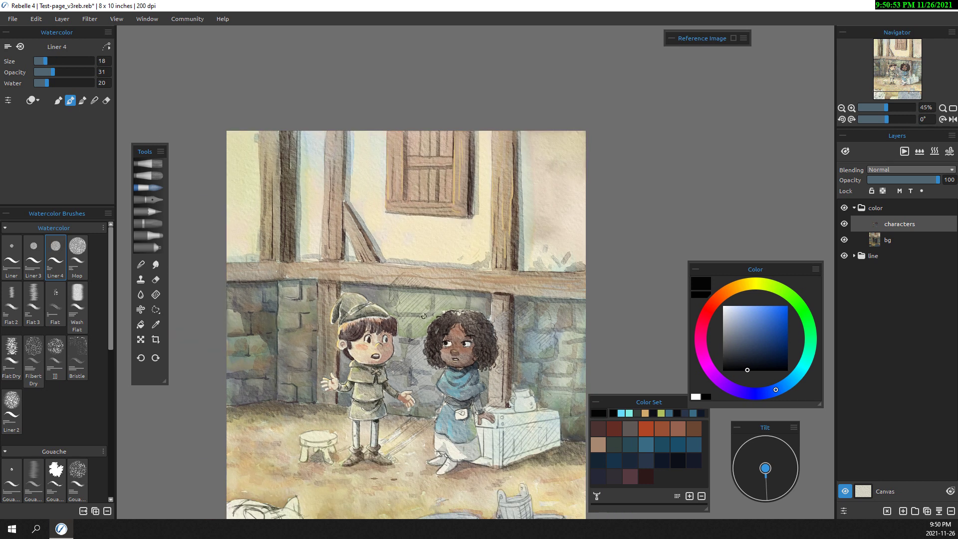
scroll(423, 316, down, 1)
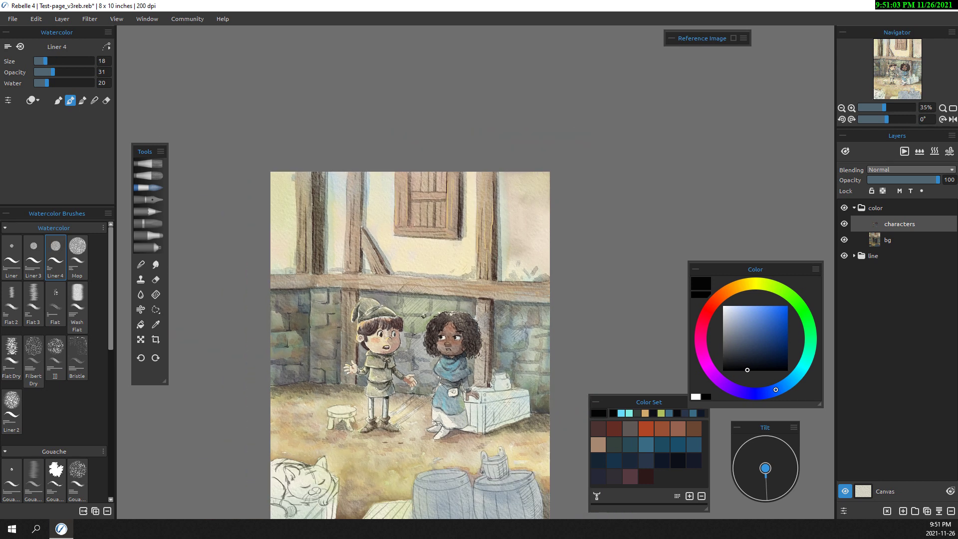
scroll(424, 316, up, 1)
scroll(424, 316, up, 1)
key(bracketright)
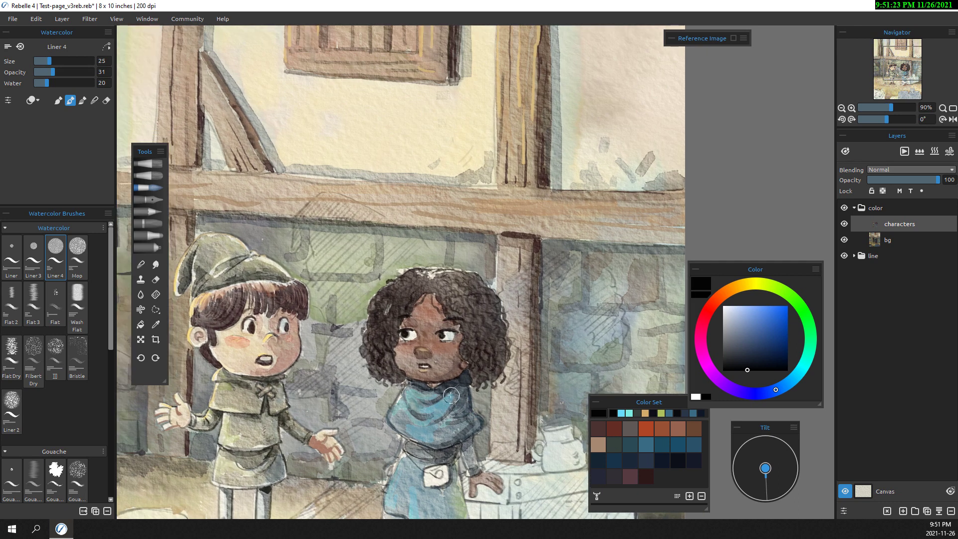
key(n)
scroll(409, 308, down, 1)
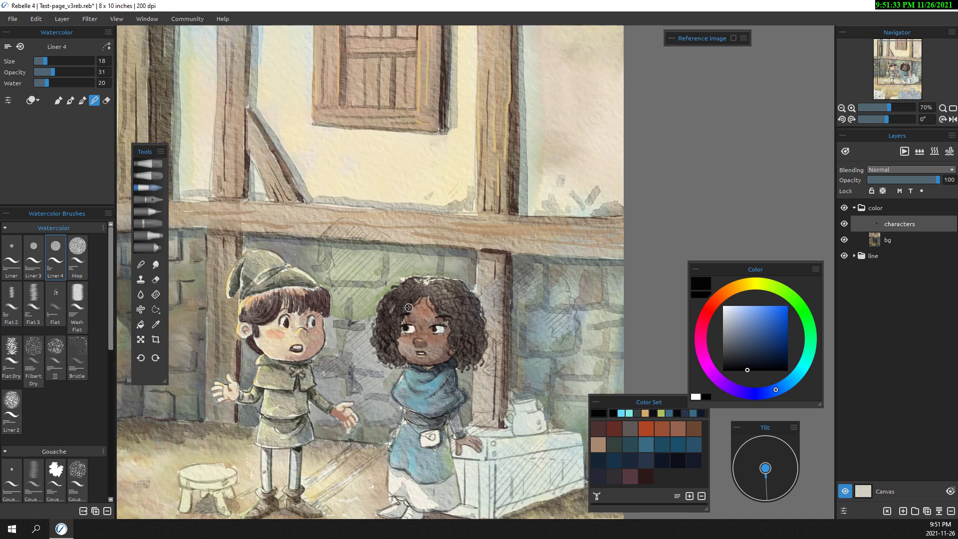
scroll(409, 308, down, 1)
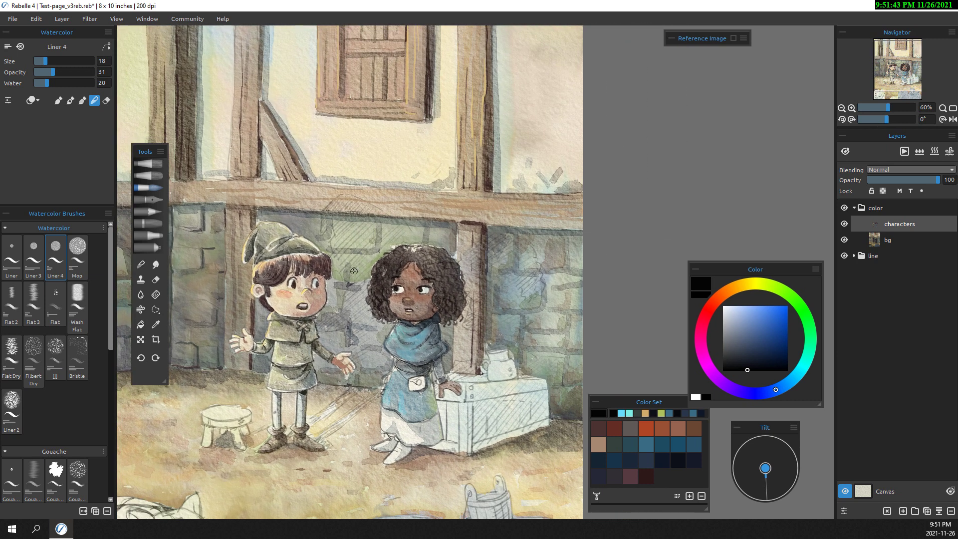
click(750, 284)
click(753, 313)
click(689, 495)
scroll(384, 319, up, 3)
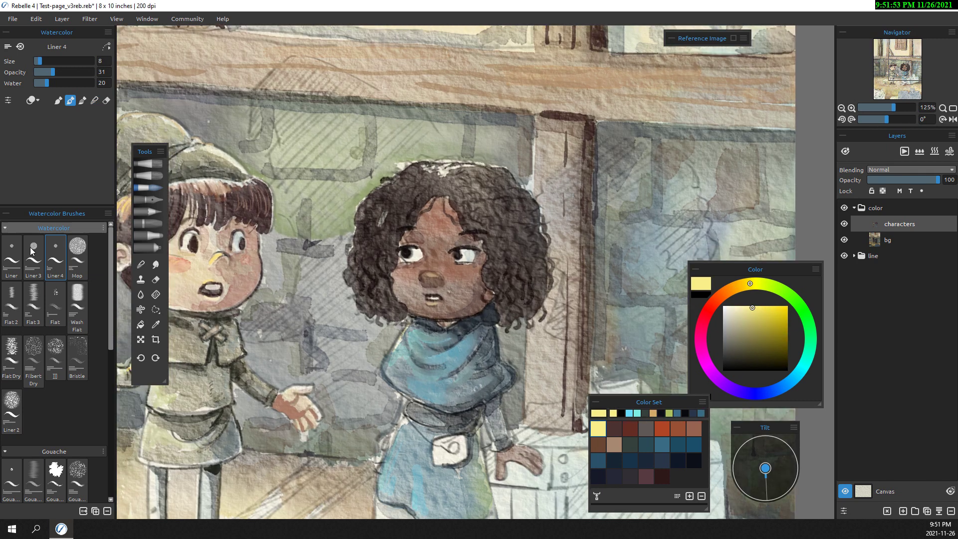
Paint a yellow rim light along the girl's left edge with Liner 3
click(33, 257)
drag(380, 351, 434, 331)
scroll(447, 396, down, 2)
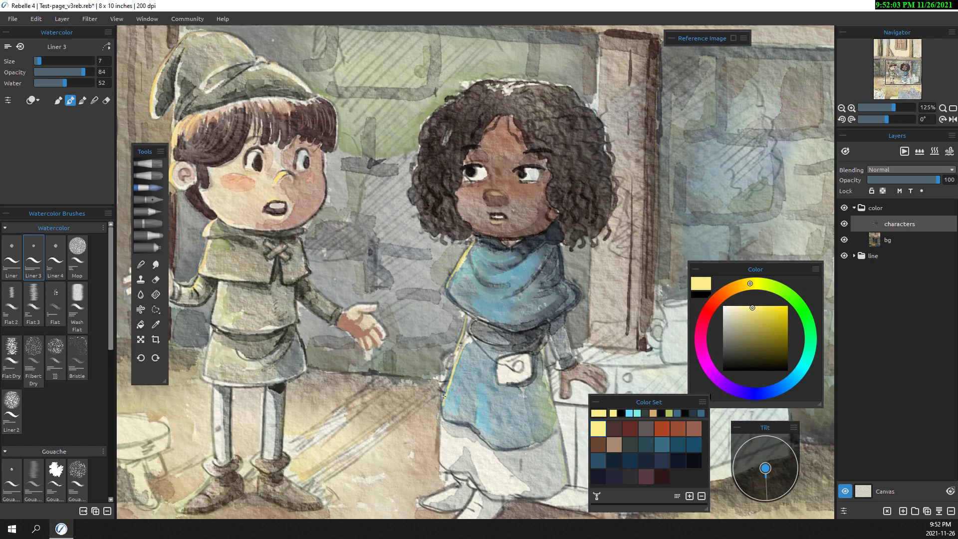
scroll(447, 396, down, 2)
scroll(449, 389, up, 1)
scroll(451, 385, up, 1)
Sample the scarf's navy and deepen the scarf's blue with a large Flat 2 brush
alt+click(453, 384)
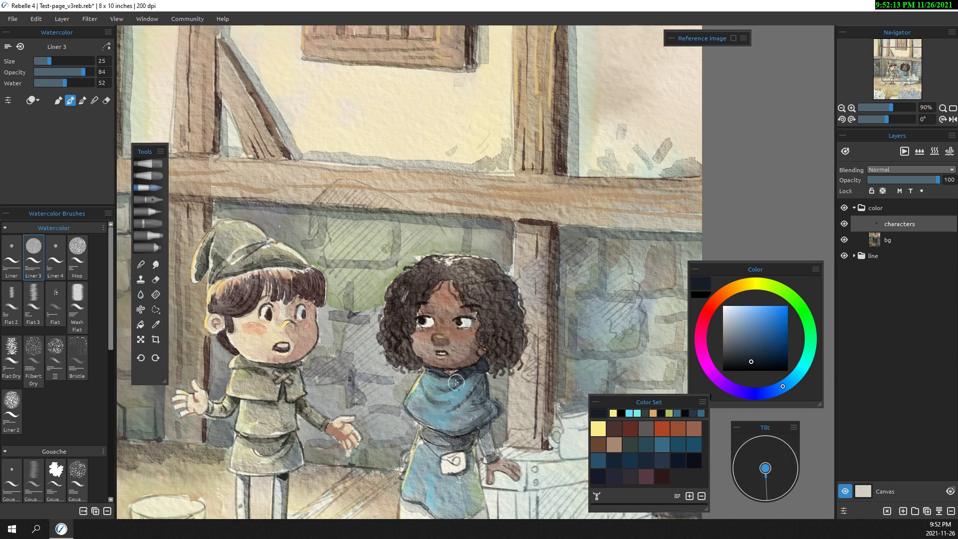
alt+click(485, 440)
key(f)
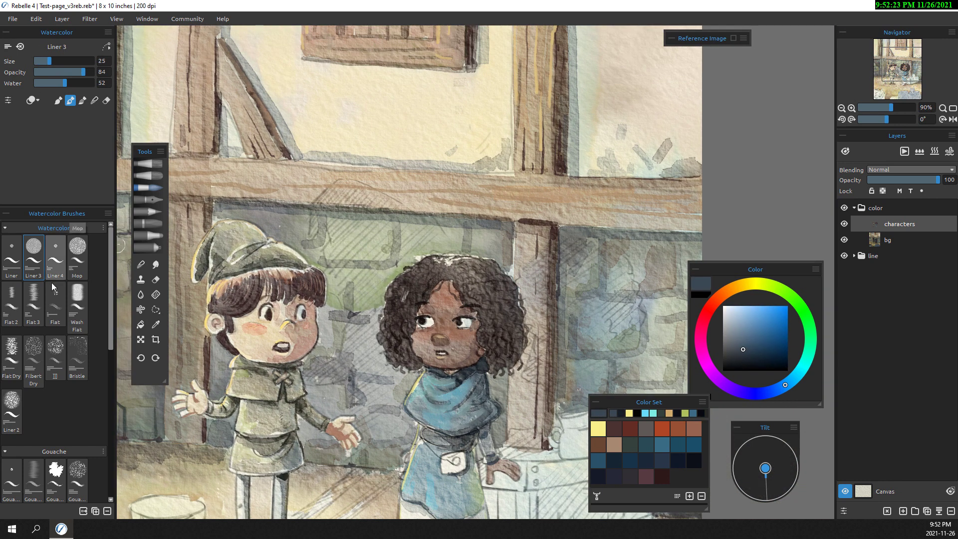
click(11, 301)
alt+click(486, 420)
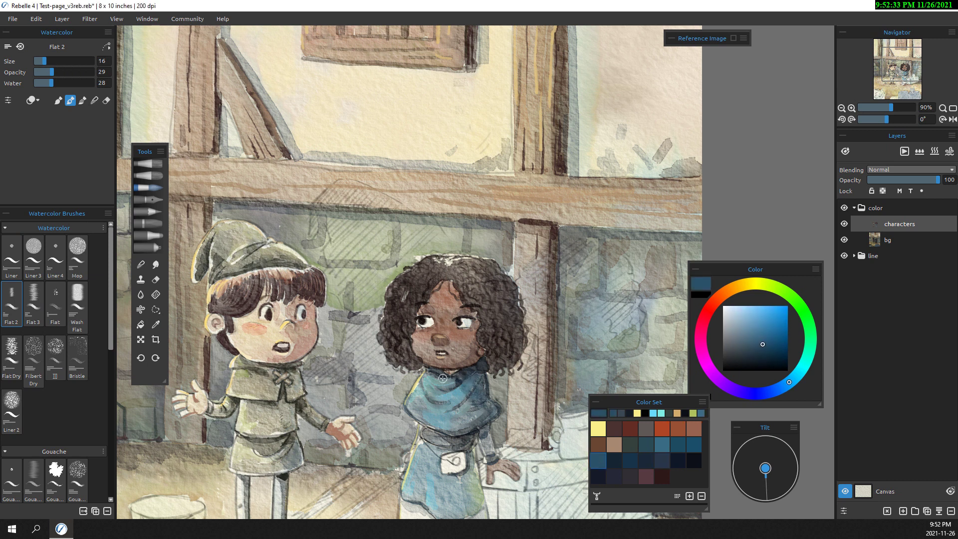
drag(478, 487, 497, 437)
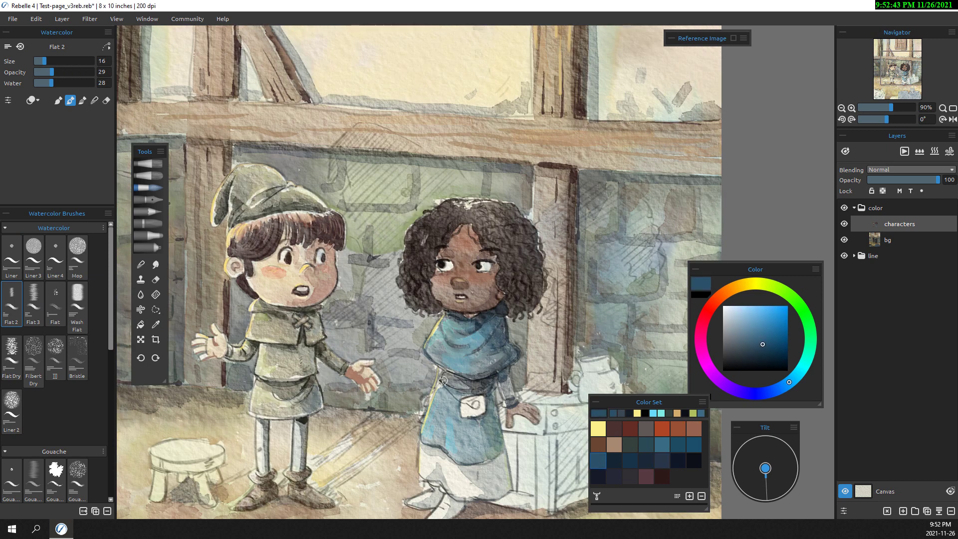
Sample a dark red from the painting, then load orange for the pouch
scroll(338, 269, down, 2)
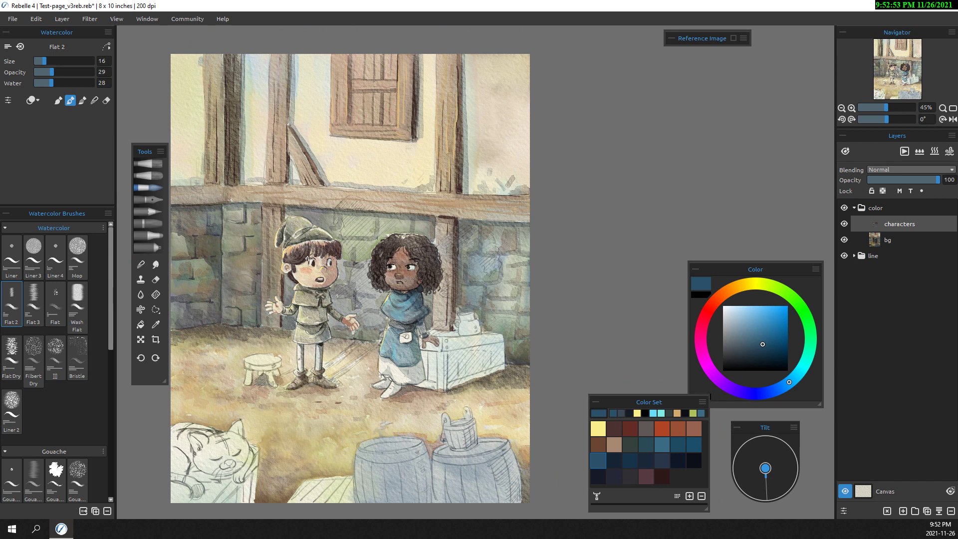
scroll(308, 257, up, 4)
alt+click(345, 383)
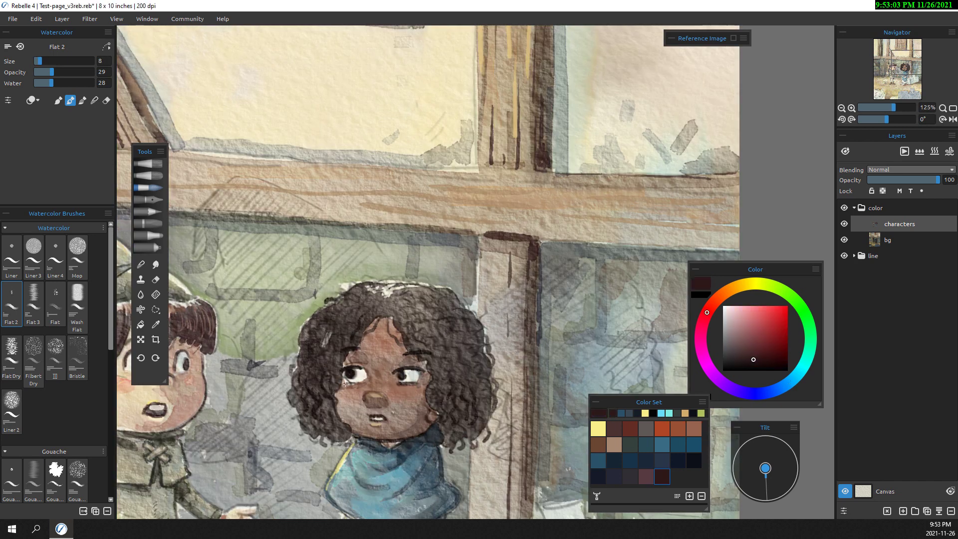
scroll(415, 384, down, 1)
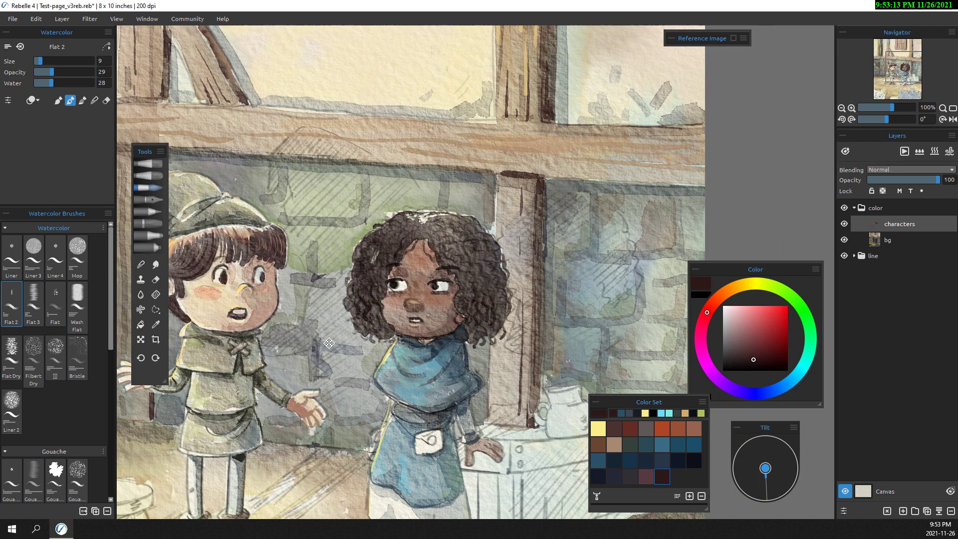
click(655, 425)
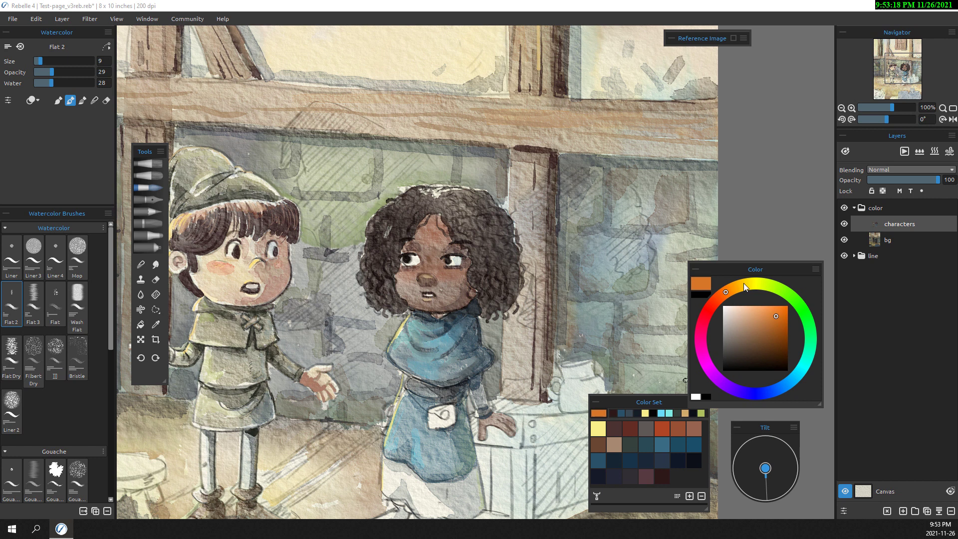
Alternate between golden orange and very dark brown, ending on dark brown with a fine liner
alt+click(454, 398)
alt+click(450, 412)
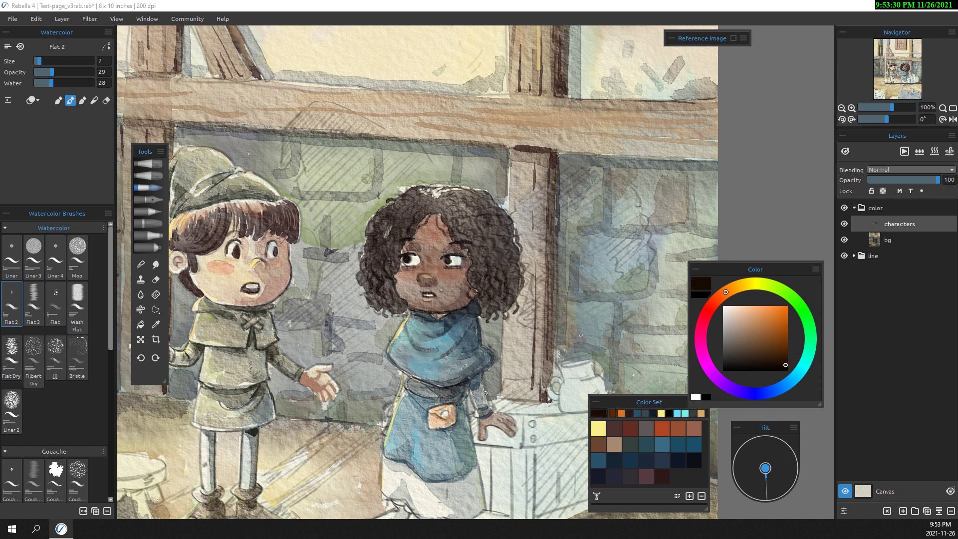
alt+click(444, 413)
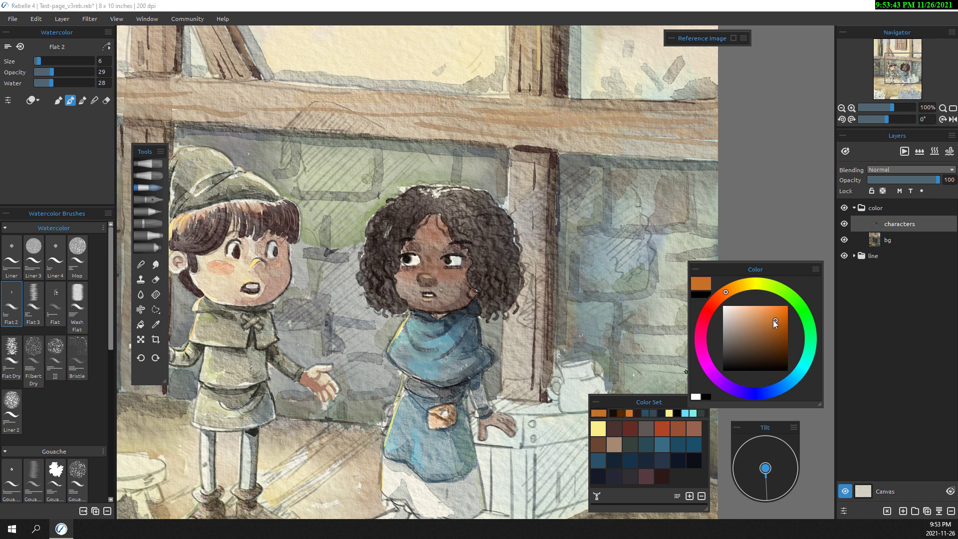
alt+click(448, 412)
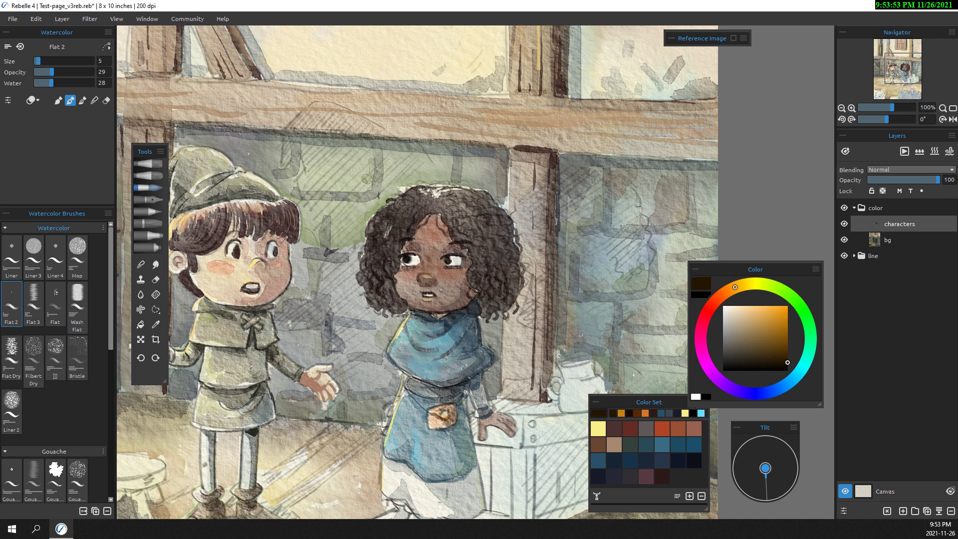
click(33, 257)
scroll(449, 414, up, 3)
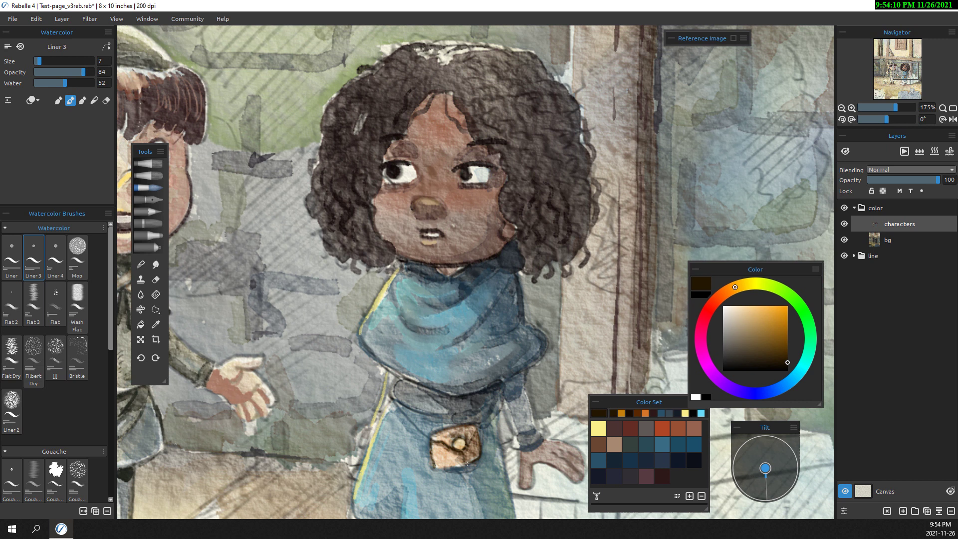
Outline the pouch and its straps in dark brown, the sleeve in black, and darken the foot shadows
mouse_move(467, 464)
mouse_down()
mouse_move(434, 467)
mouse_move(465, 424)
mouse_move(386, 372)
mouse_up()
drag(477, 426, 501, 394)
scroll(351, 256, down, 5)
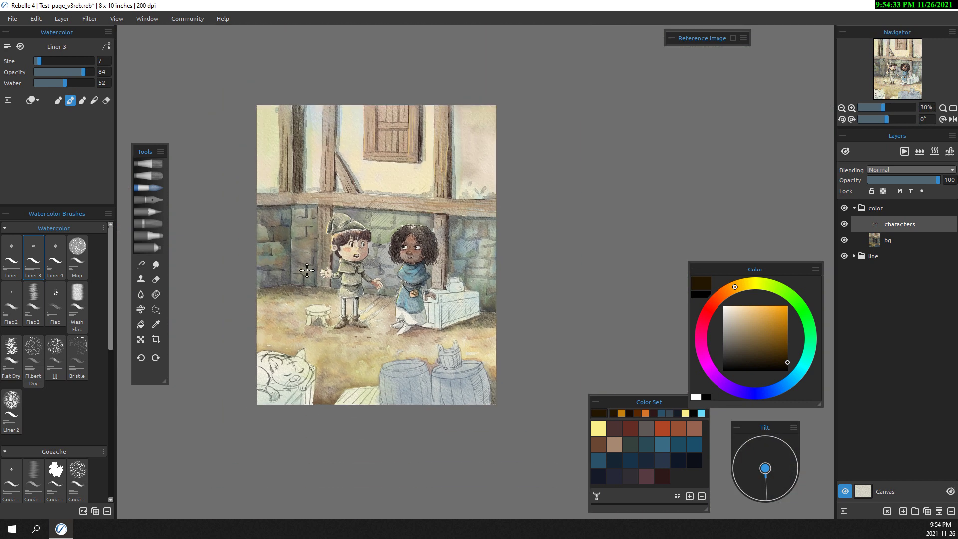
scroll(394, 239, up, 2)
scroll(419, 259, up, 2)
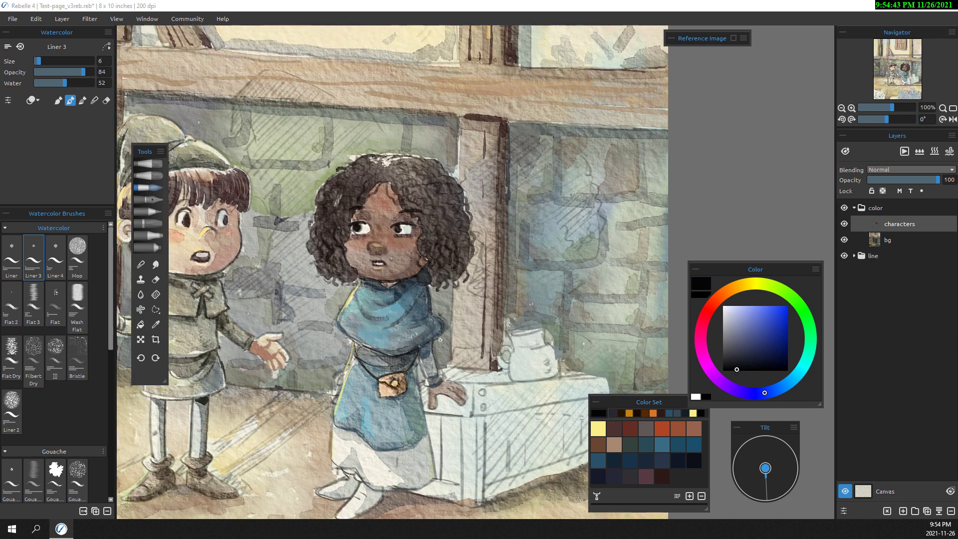
drag(439, 340, 438, 375)
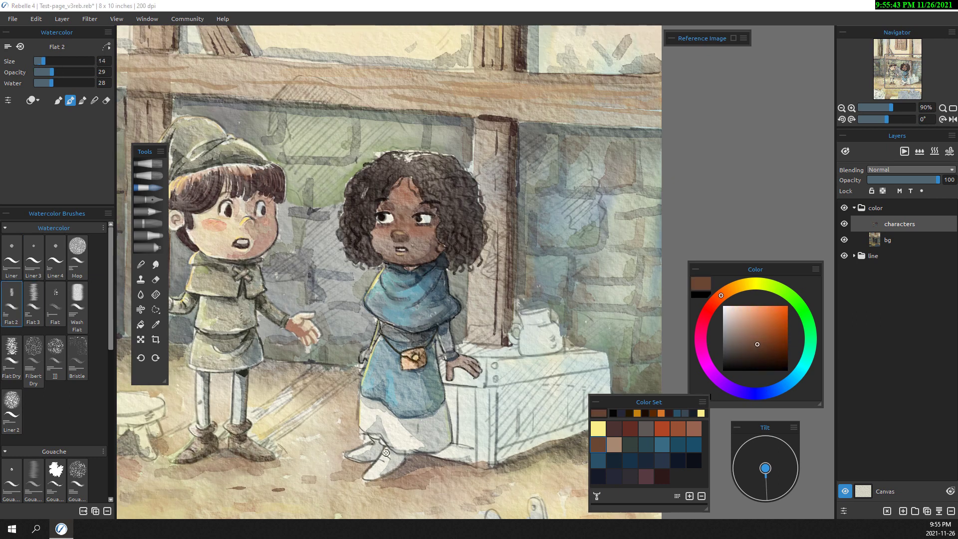
mouse_move(385, 453)
mouse_down()
mouse_move(369, 466)
mouse_move(398, 457)
mouse_move(369, 466)
mouse_move(369, 456)
mouse_move(354, 457)
mouse_move(372, 447)
mouse_up()
key(bracketleft)
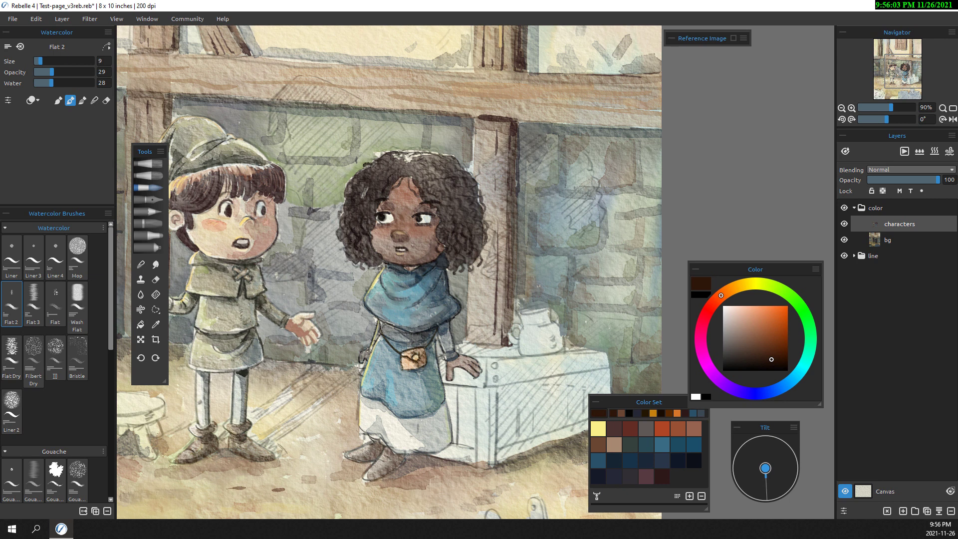
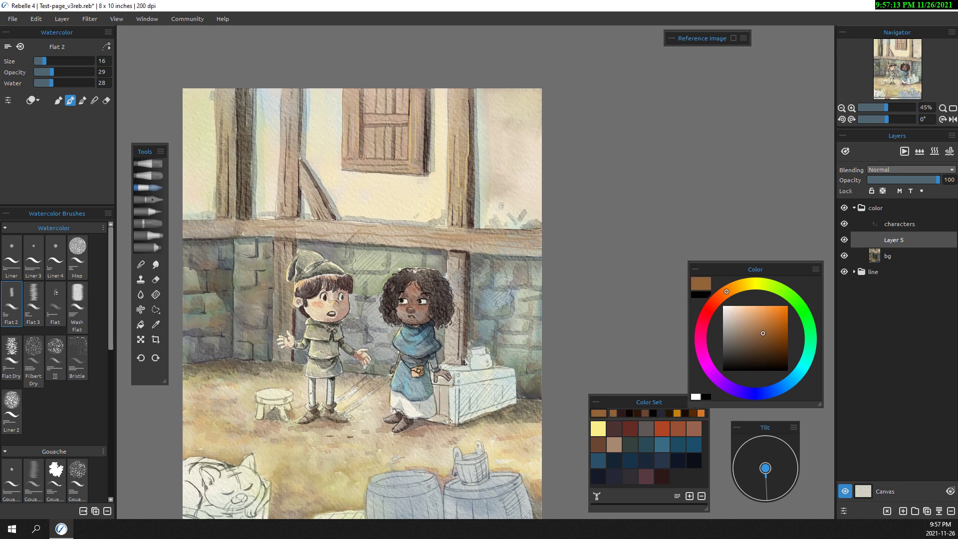
Wash brown watercolour over the pale chest and add dense darker strokes on its front
mouse_move(471, 380)
mouse_down()
mouse_move(509, 372)
mouse_move(509, 419)
mouse_move(509, 369)
mouse_up()
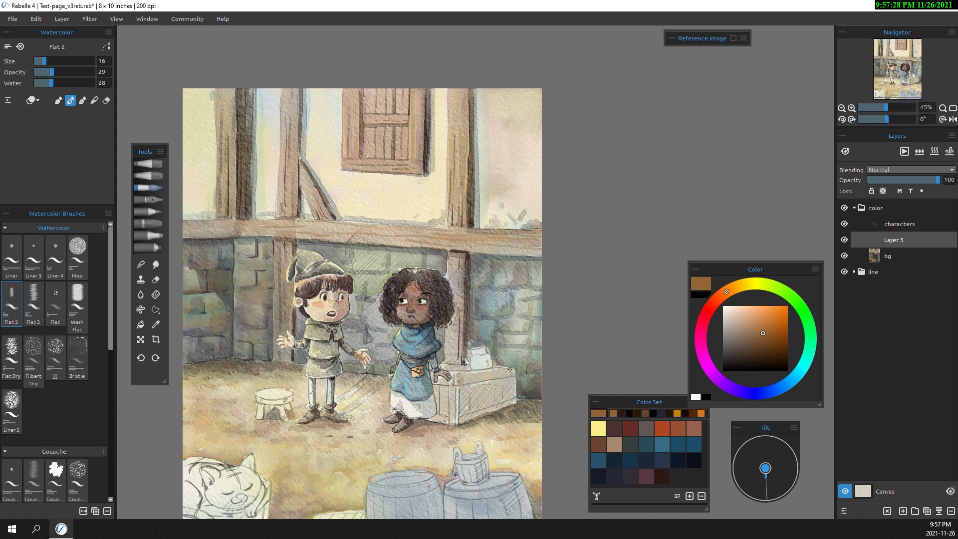
click(782, 357)
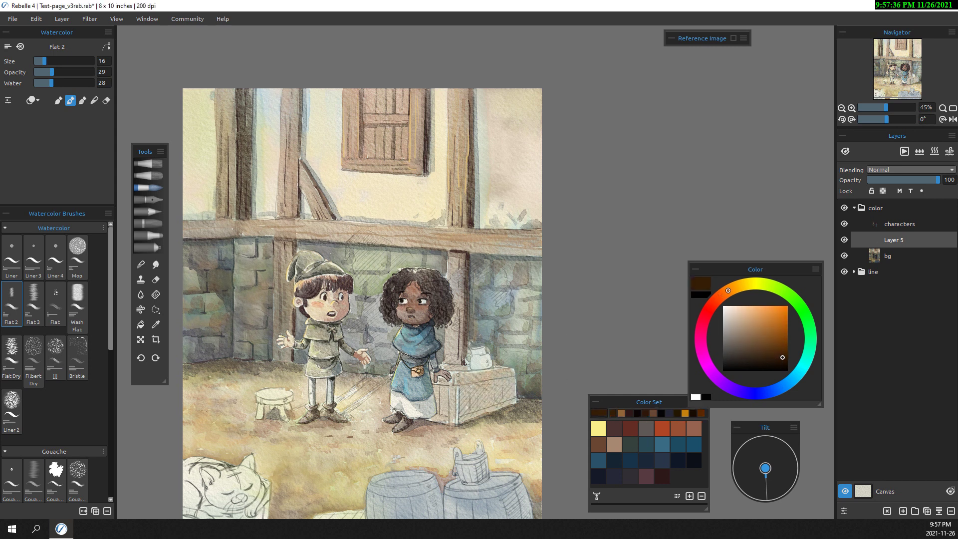
scroll(431, 384, up, 3)
mouse_move(428, 410)
mouse_down()
mouse_move(433, 367)
mouse_move(547, 357)
mouse_up()
mouse_move(471, 354)
mouse_down()
mouse_move(494, 369)
mouse_move(480, 419)
mouse_move(556, 399)
mouse_up()
mouse_move(499, 369)
mouse_down()
mouse_move(508, 384)
mouse_move(554, 359)
mouse_up()
drag(554, 394, 484, 419)
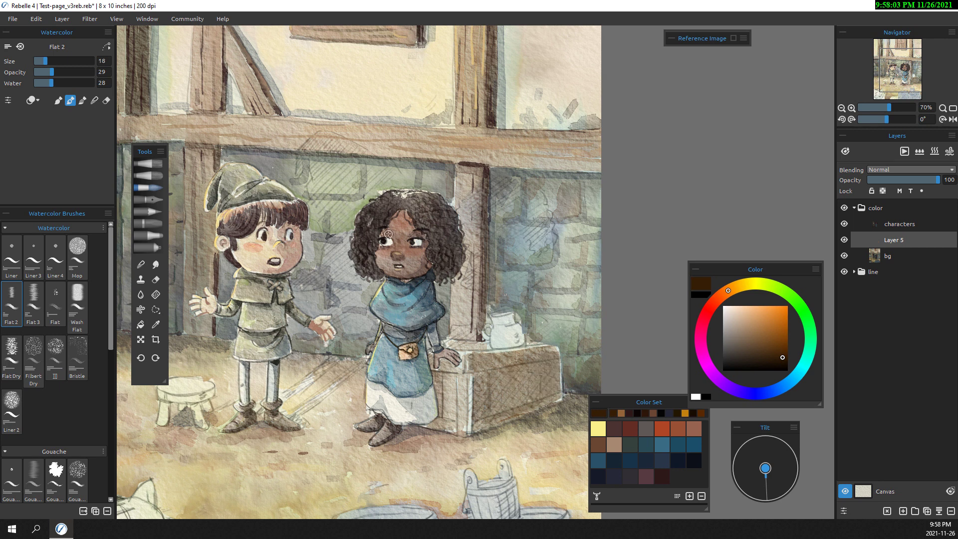
With a smaller brush, darken the chest's top edge and outline its top, right and lower edges
key(bracketleft)
key(bracketleft)
key(bracketleft)
mouse_move(443, 340)
mouse_down()
mouse_move(469, 347)
mouse_move(445, 344)
mouse_up()
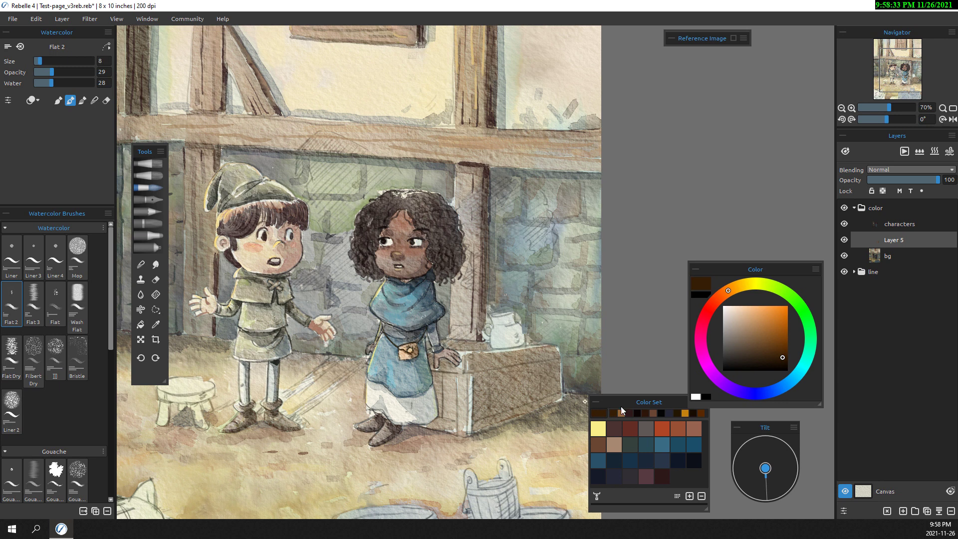
alt+click(446, 384)
drag(443, 387, 456, 409)
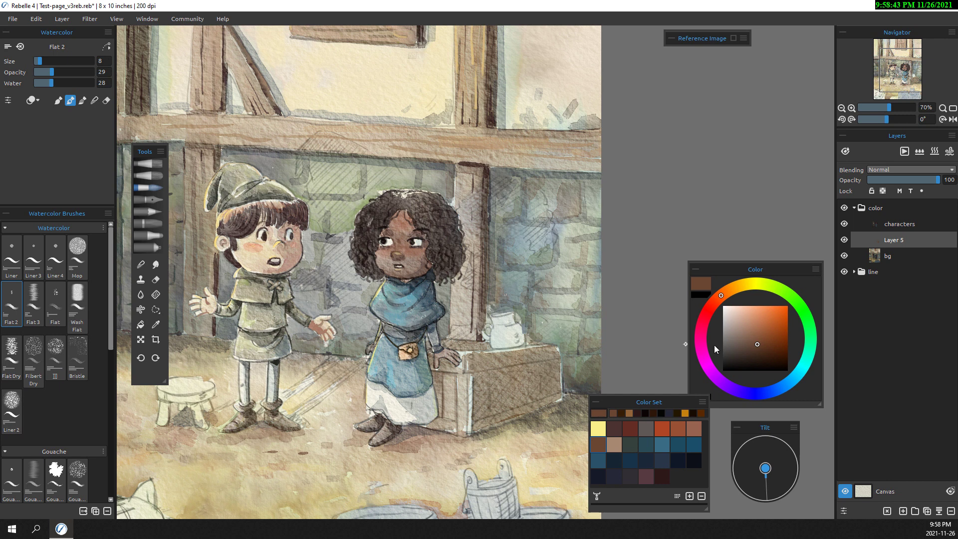
alt+click(452, 373)
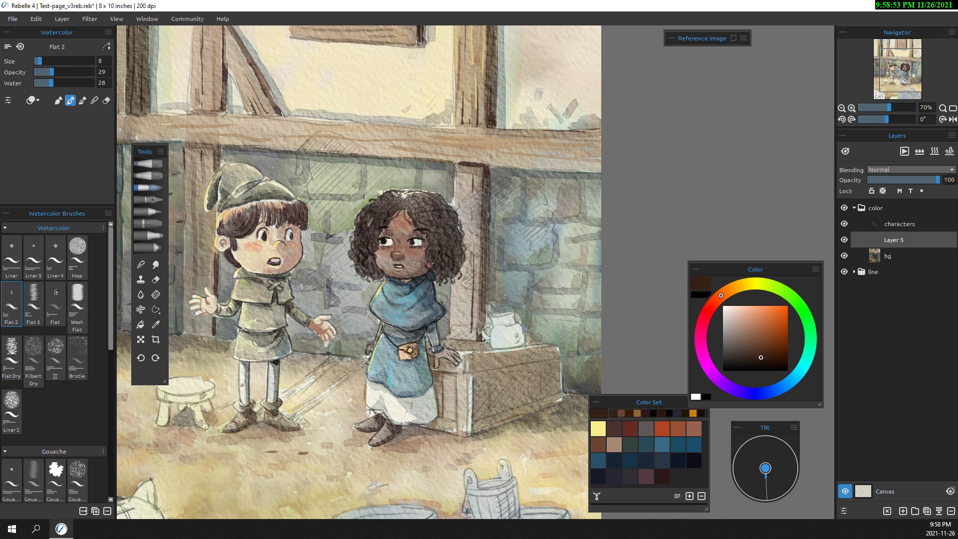
mouse_move(479, 375)
mouse_down()
mouse_move(556, 362)
mouse_move(501, 412)
mouse_up()
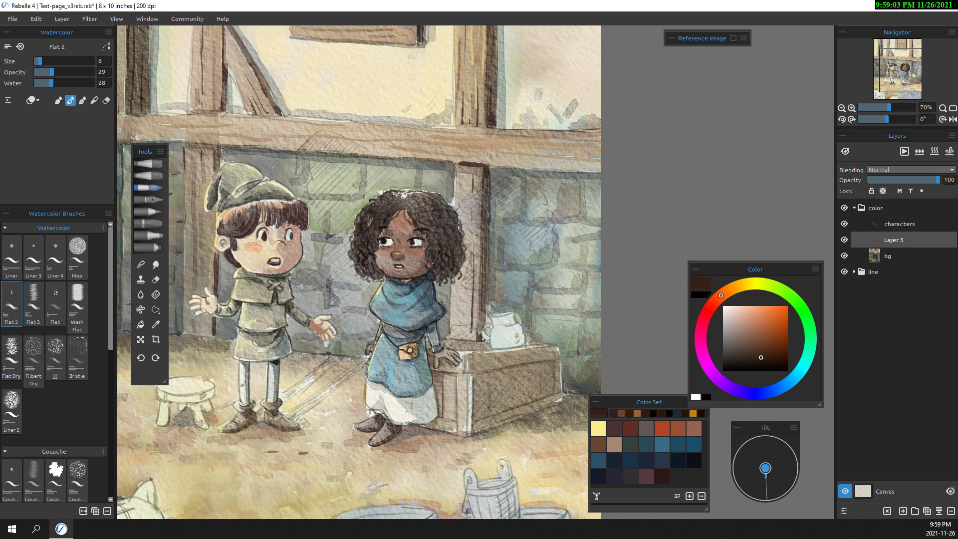
alt+click(543, 346)
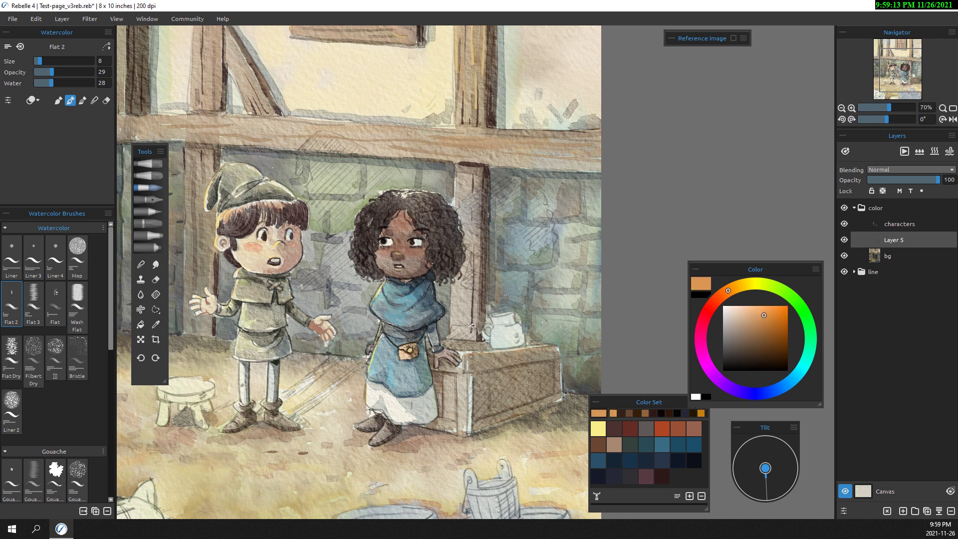
alt+click(469, 431)
mouse_move(451, 380)
mouse_down()
mouse_move(446, 421)
mouse_move(458, 423)
mouse_up()
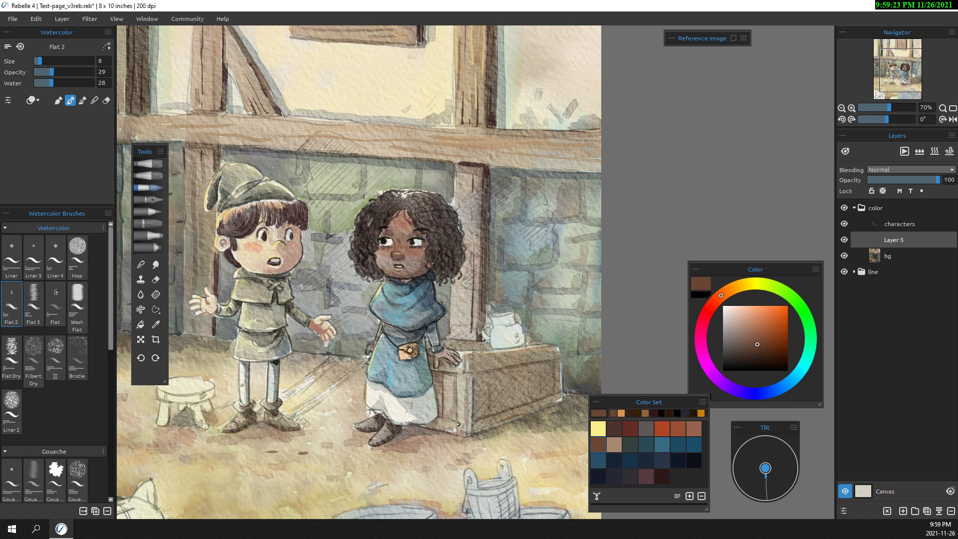
Paint dark red-brown vertical plank lines on the chest and darken its corner, right and top edges
click(662, 477)
mouse_move(489, 369)
mouse_down()
mouse_move(490, 416)
mouse_move(501, 410)
mouse_up()
drag(515, 368, 514, 405)
drag(527, 365, 527, 390)
drag(470, 356, 470, 434)
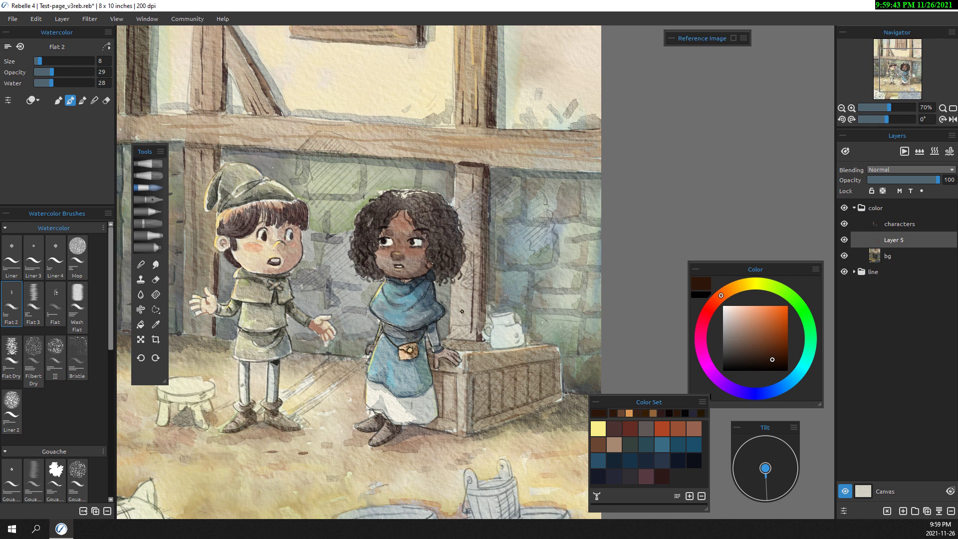
drag(557, 374, 551, 403)
drag(549, 352, 475, 368)
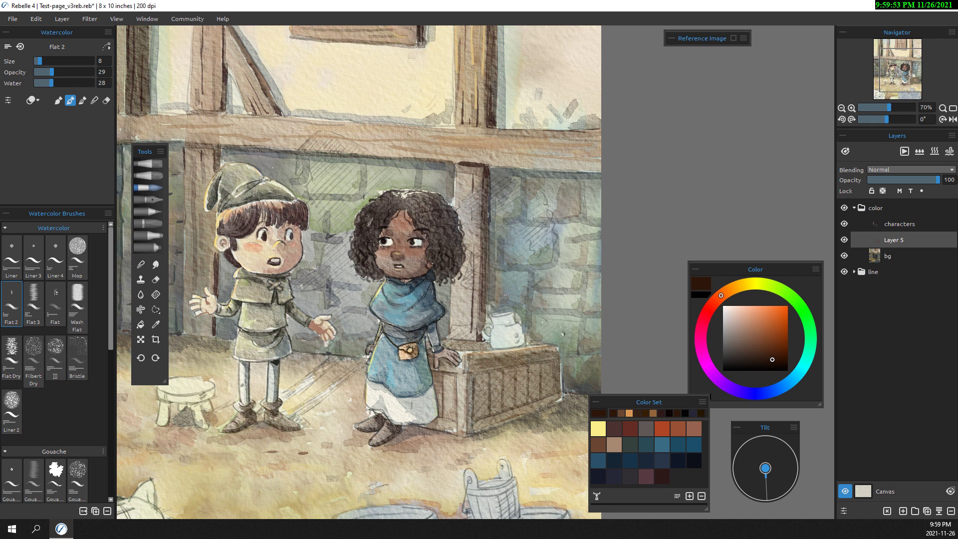
Add an ochre stroke on the chest's left edge and dark reddish-brown strokes along its top near the jug
scroll(339, 331, down, 2)
click(734, 304)
scroll(437, 270, up, 2)
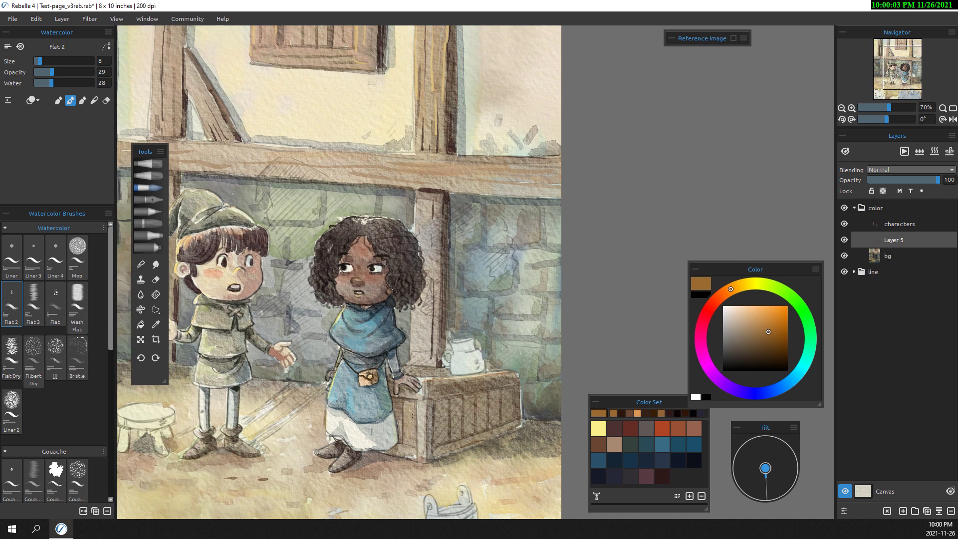
drag(412, 453, 419, 398)
alt+click(488, 370)
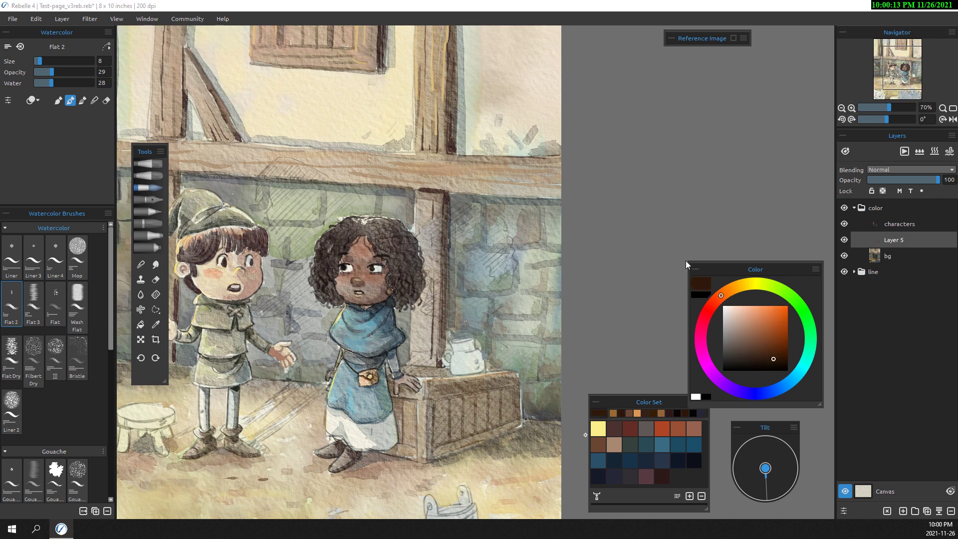
mouse_move(478, 372)
mouse_down()
mouse_move(491, 369)
mouse_move(386, 370)
mouse_up()
drag(512, 386, 447, 396)
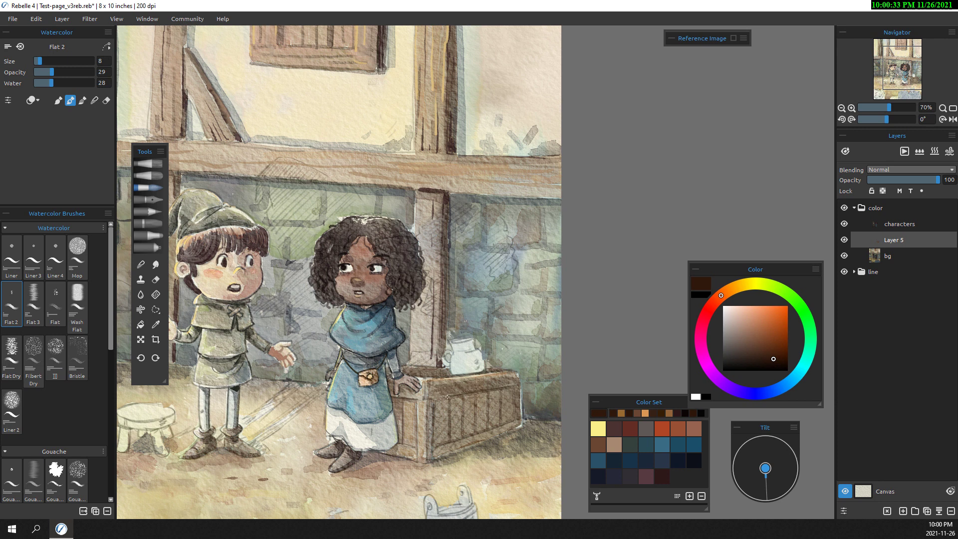
alt+click(424, 399)
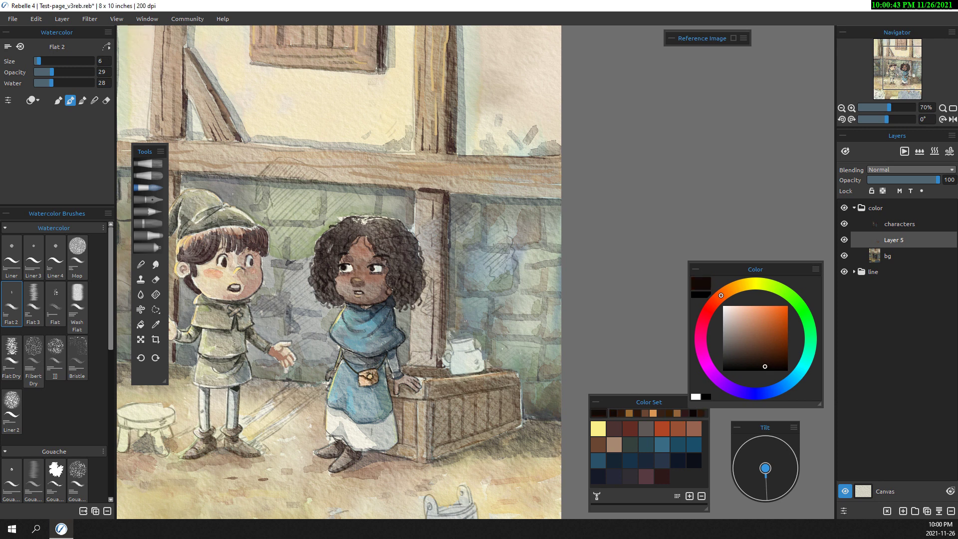
Darken the crate's left and bottom edges with near-black paint
scroll(419, 288, down, 2)
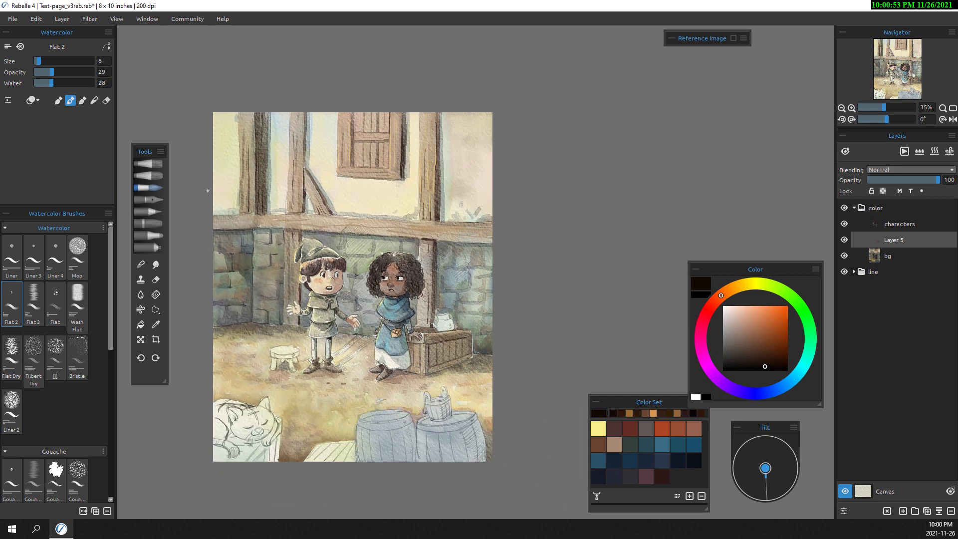
scroll(354, 249, up, 1)
alt+click(431, 374)
drag(432, 394, 439, 415)
key(bracketright)
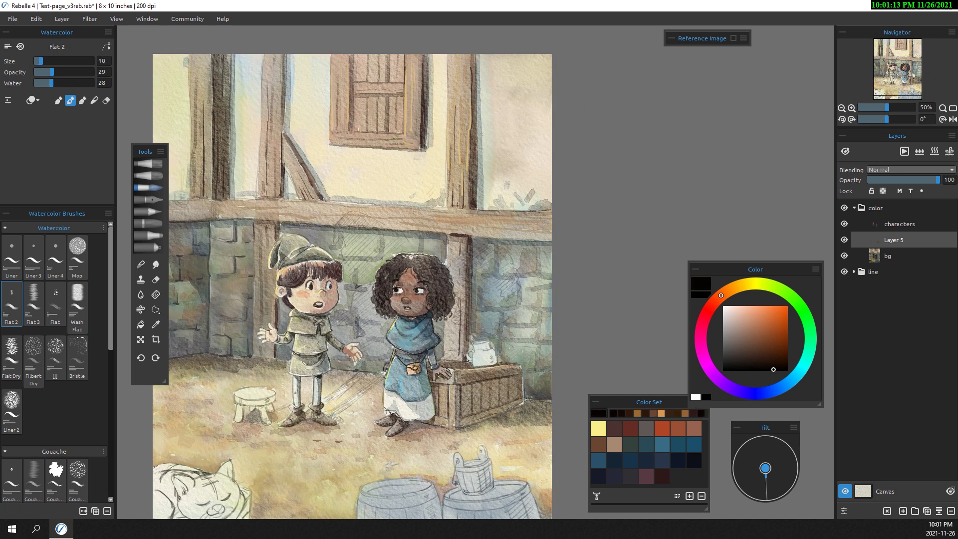
drag(439, 423, 462, 430)
scroll(336, 156, up, 2)
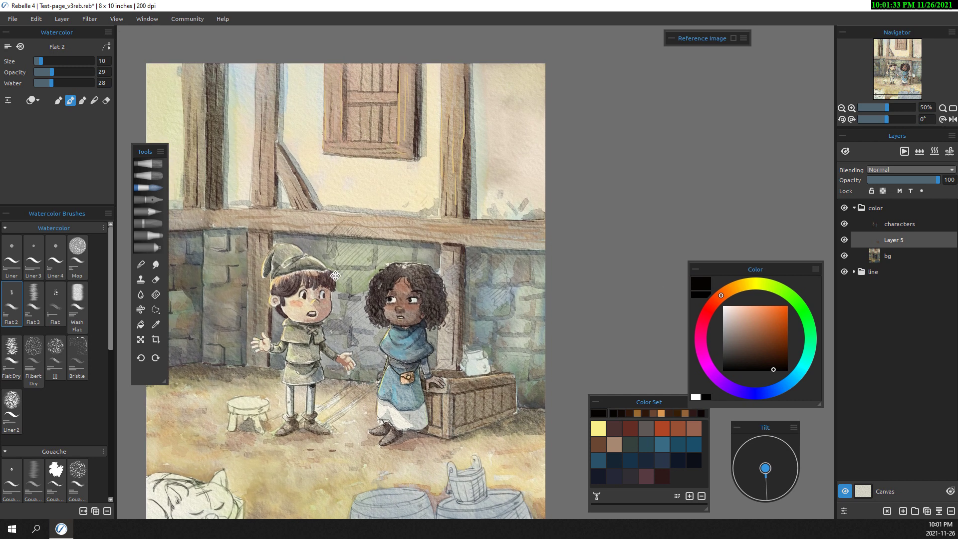
With the Liner 3 brush, wash light peach on the crate's left post and draw a thin dark brown line
click(34, 257)
click(740, 306)
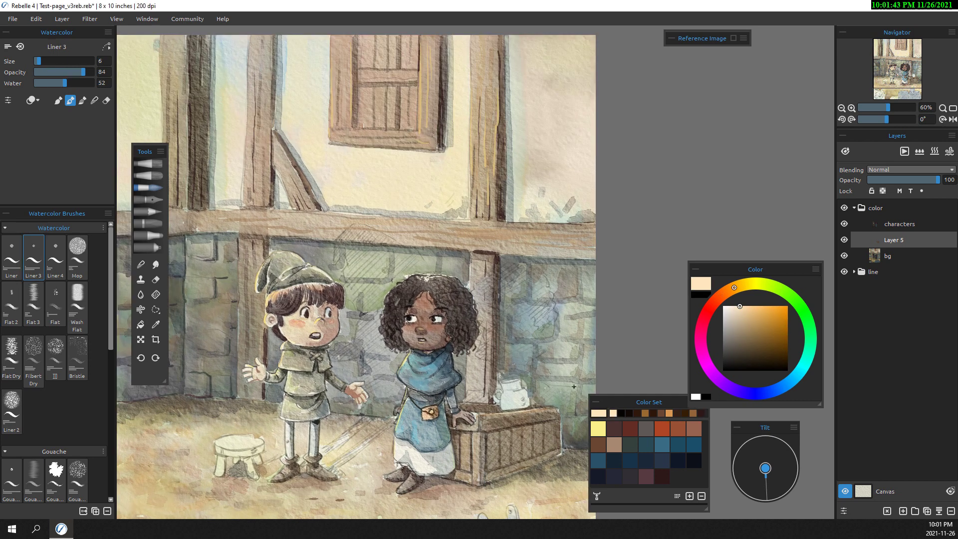
drag(477, 483, 475, 441)
alt+click(499, 464)
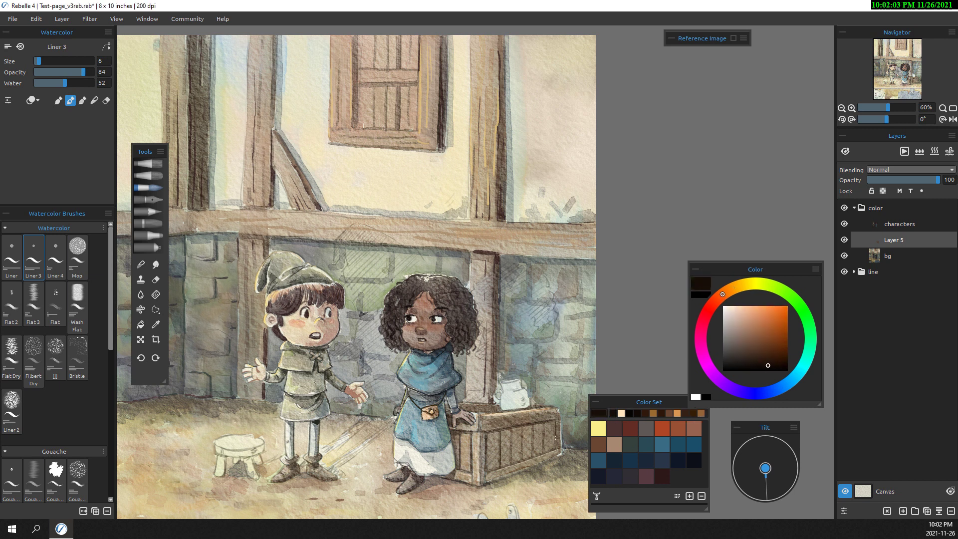
drag(480, 434, 484, 475)
scroll(471, 465, down, 2)
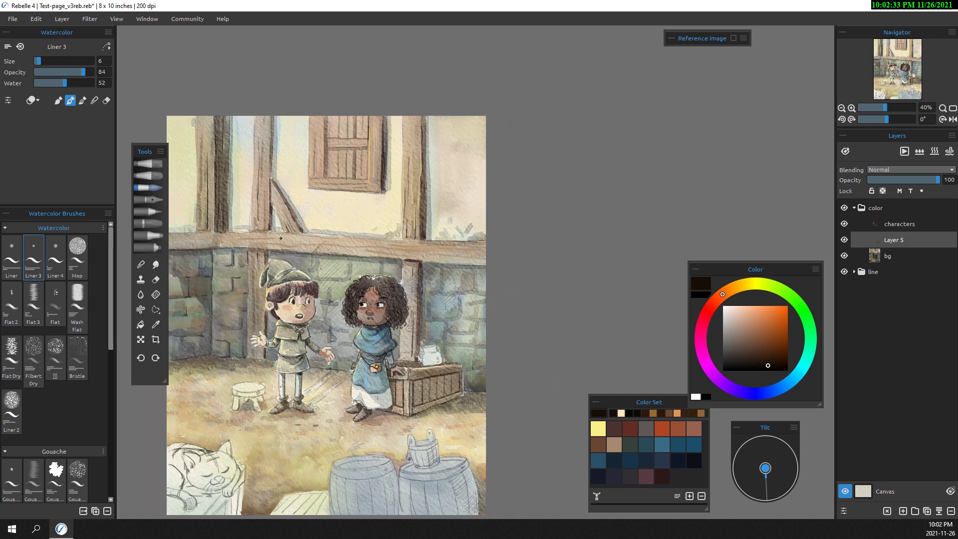
scroll(270, 252, down, 2)
scroll(272, 252, down, 1)
scroll(281, 254, up, 4)
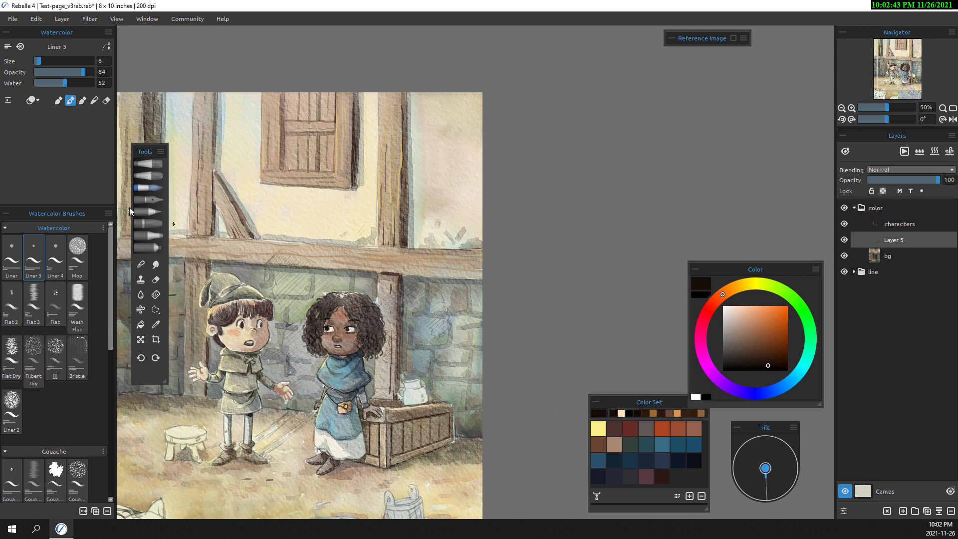
click(12, 305)
On the bg layer, erase the white jug shape with the eraser
scroll(441, 389, up, 2)
click(782, 325)
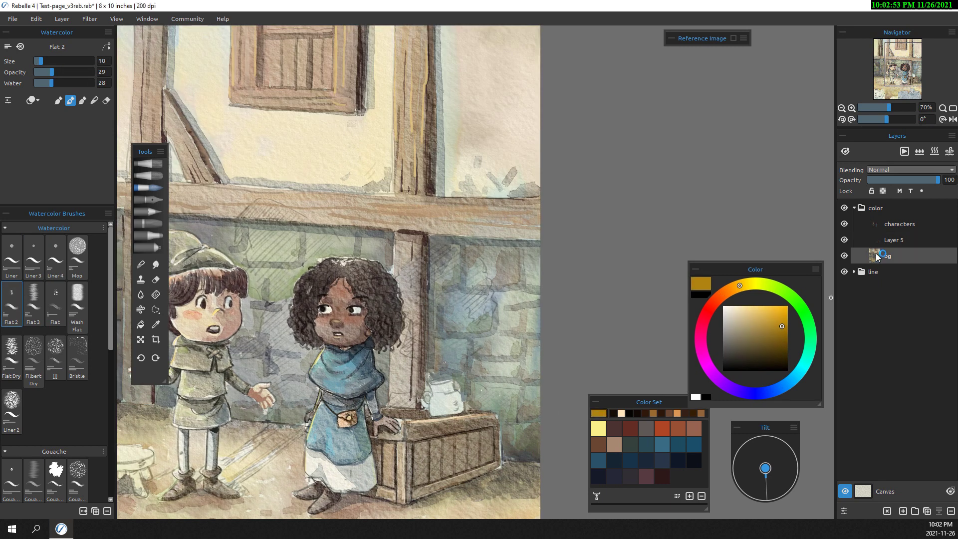
scroll(441, 389, up, 2)
key(e)
drag(415, 418, 454, 438)
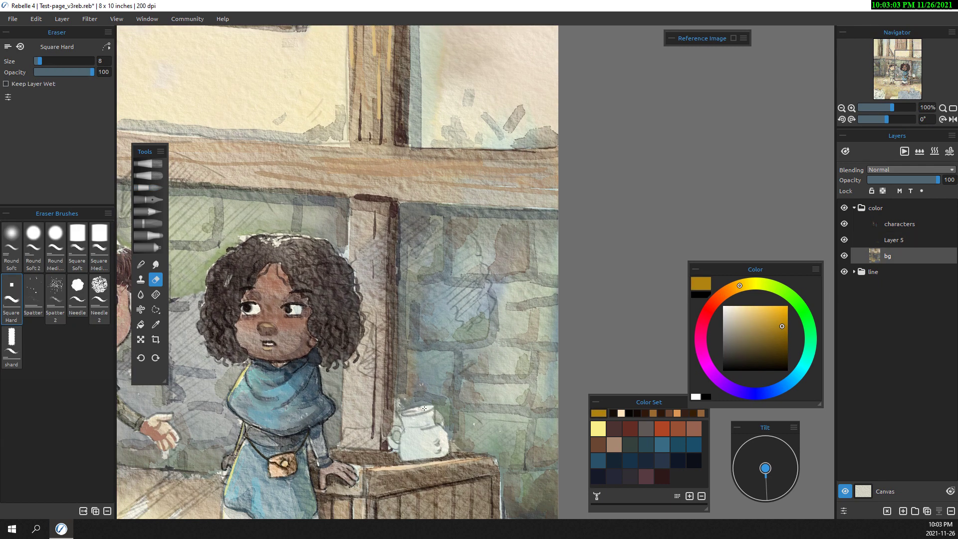
key(e)
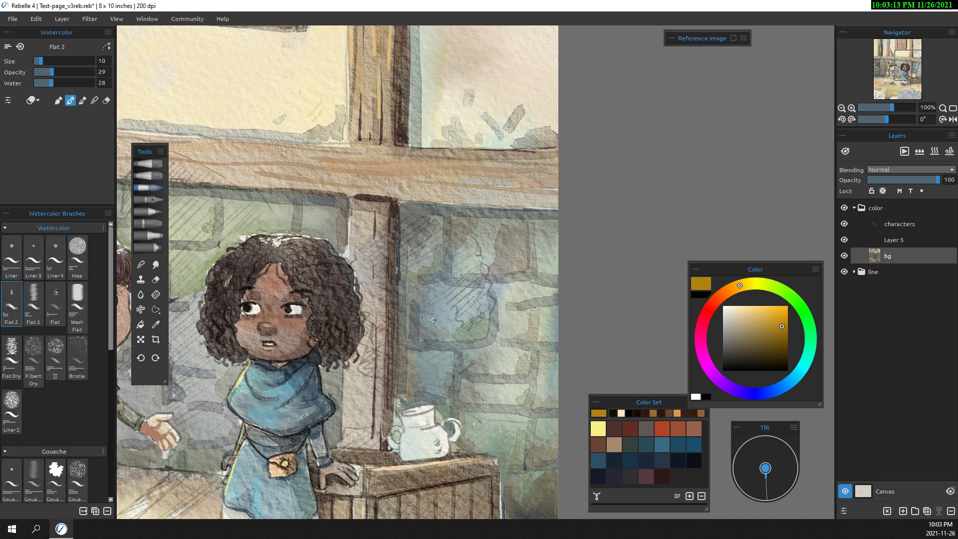
key(e)
mouse_move(389, 442)
mouse_down()
mouse_move(399, 429)
mouse_move(433, 446)
mouse_move(424, 456)
mouse_move(407, 434)
mouse_move(417, 455)
mouse_move(445, 435)
mouse_up()
key(e)
Load a light tan colour, add a new empty Layer 6 and reselect Layer 5
scroll(445, 435, down, 2)
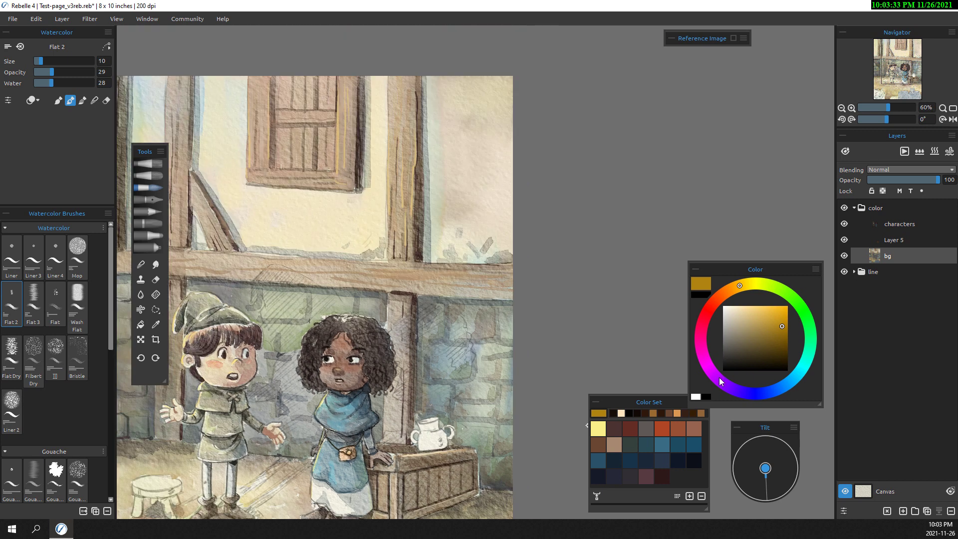
click(903, 510)
click(893, 239)
click(750, 327)
Adjust brush size and try gold, brown, dark brown and orange colours for the stool
drag(751, 328, 766, 315)
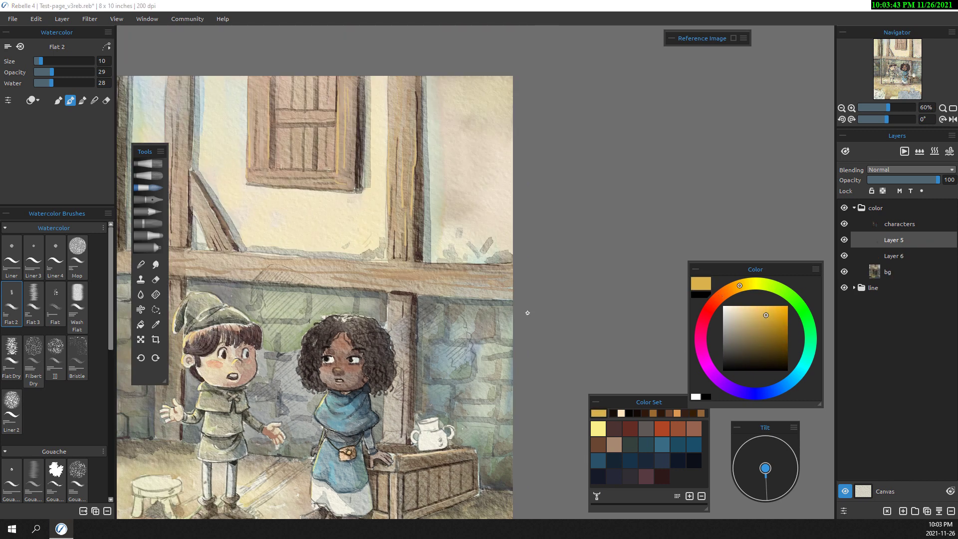
key(bracketright)
key(bracketleft)
key(bracketleft)
key(bracketleft)
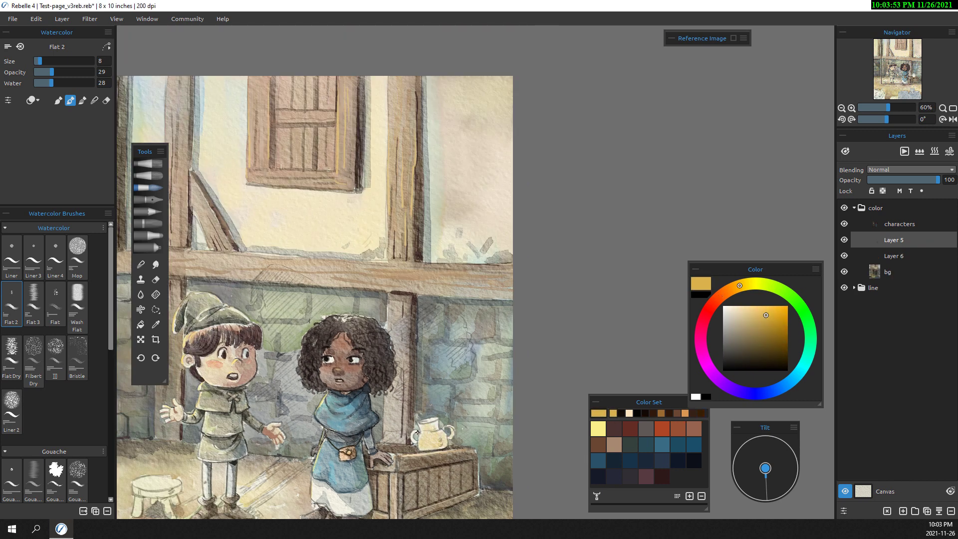
alt+click(436, 417)
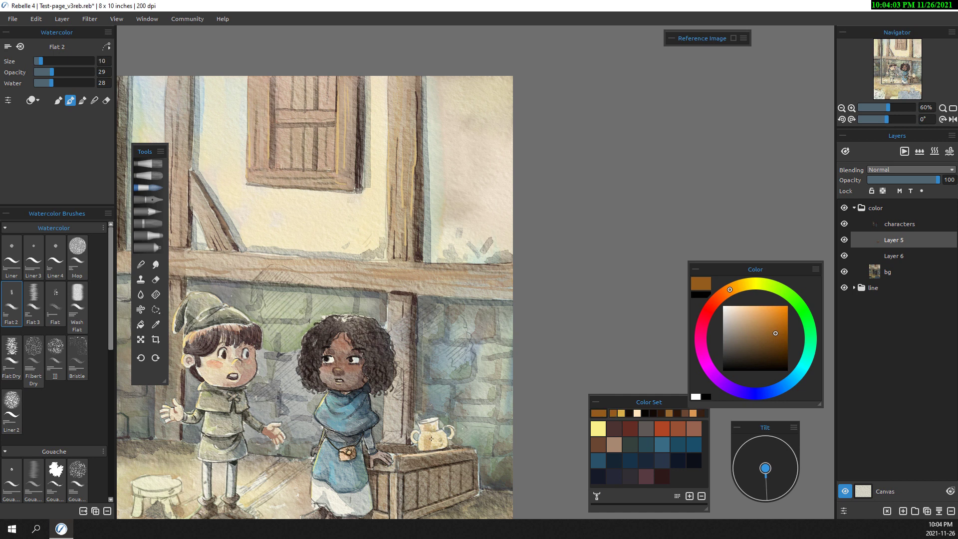
key(bracketleft)
key(bracketleft)
alt+click(407, 385)
key(bracketleft)
key(bracketleft)
key(bracketleft)
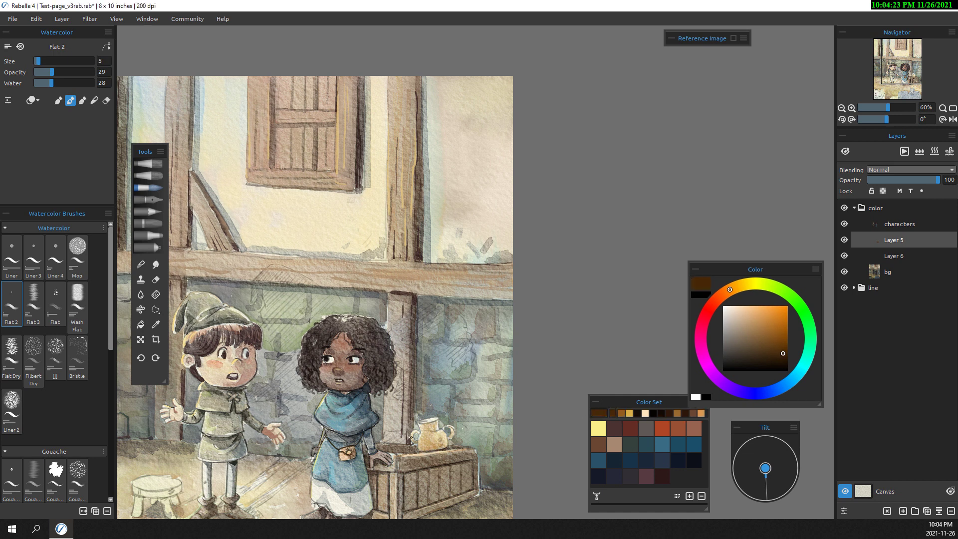
alt+click(428, 438)
key(bracketright)
key(bracketright)
key(bracketright)
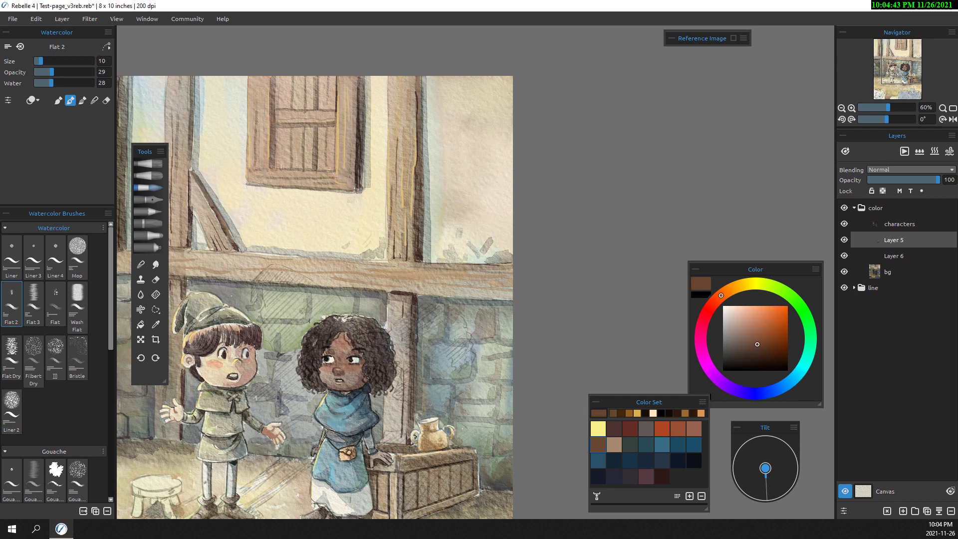
alt+click(424, 447)
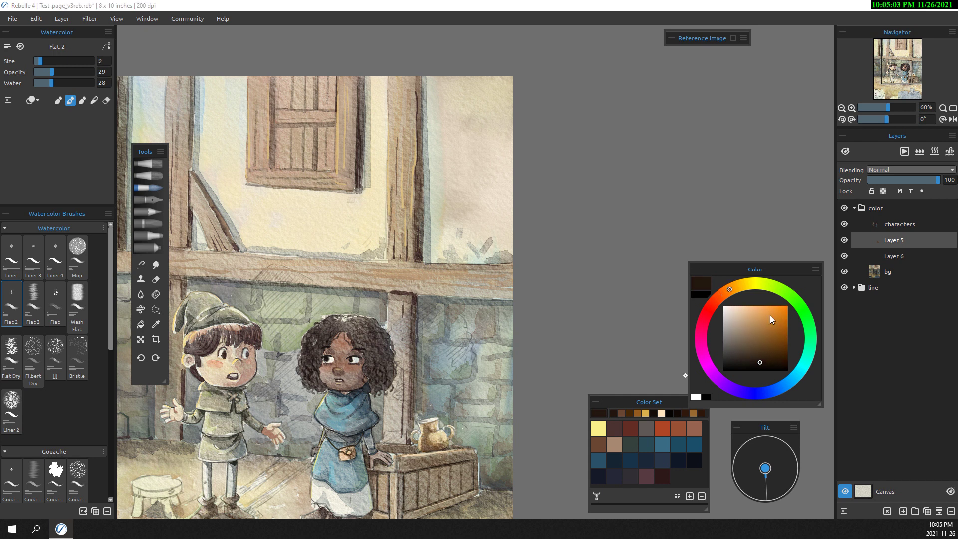
alt+click(435, 441)
Settle on a dark brown colour, select the fine liner brush and zoom out to see the whole page
scroll(448, 421, down, 1)
scroll(448, 421, up, 2)
alt+click(435, 424)
alt+click(436, 424)
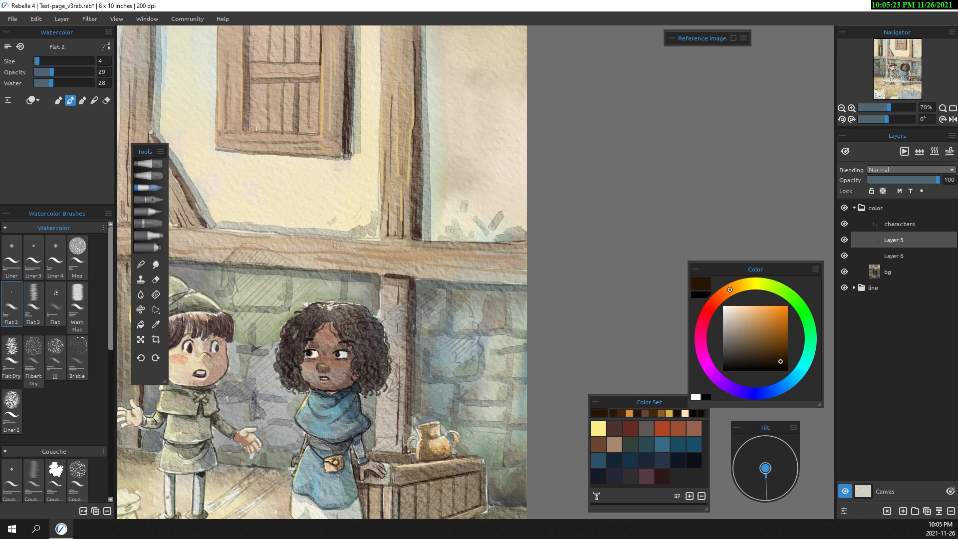
alt+click(437, 423)
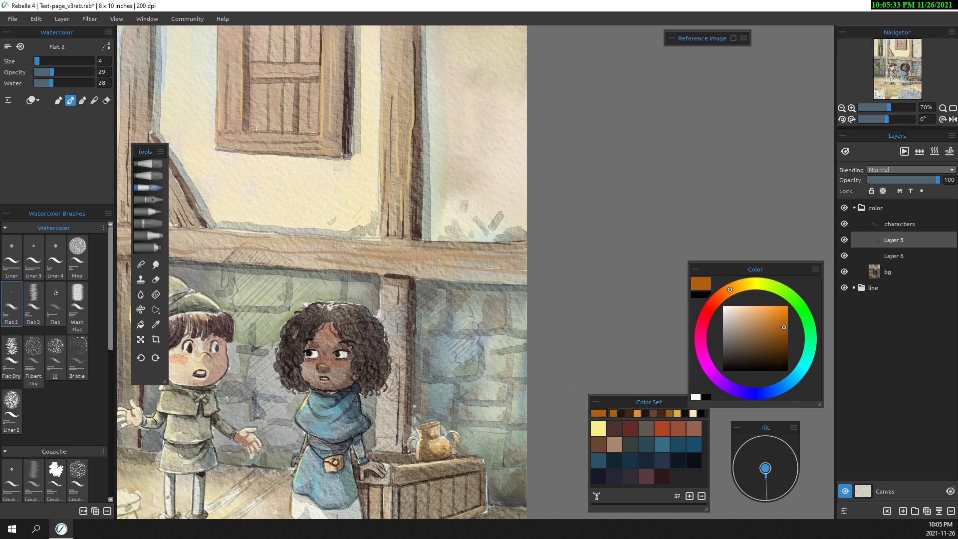
alt+click(412, 451)
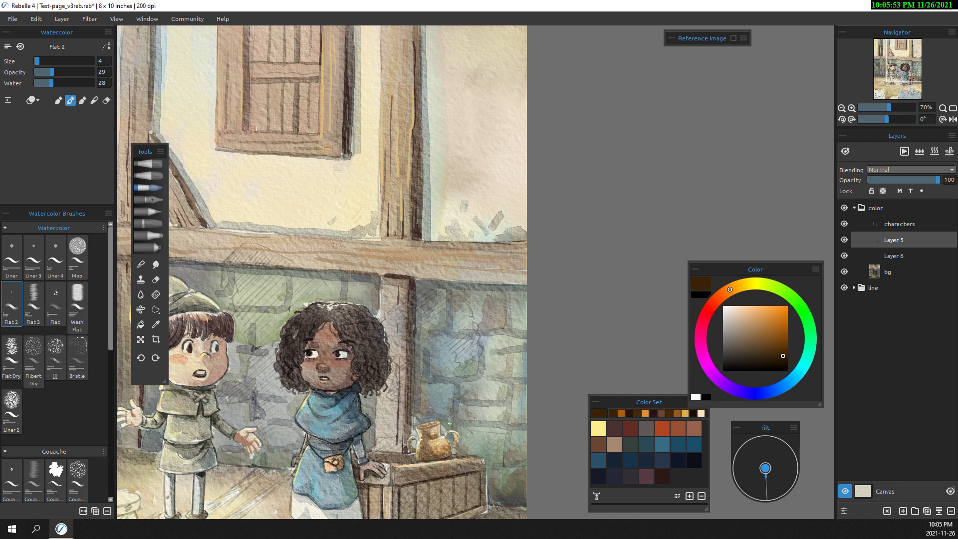
scroll(449, 424, down, 1)
scroll(447, 425, up, 1)
alt+click(441, 427)
scroll(439, 428, up, 1)
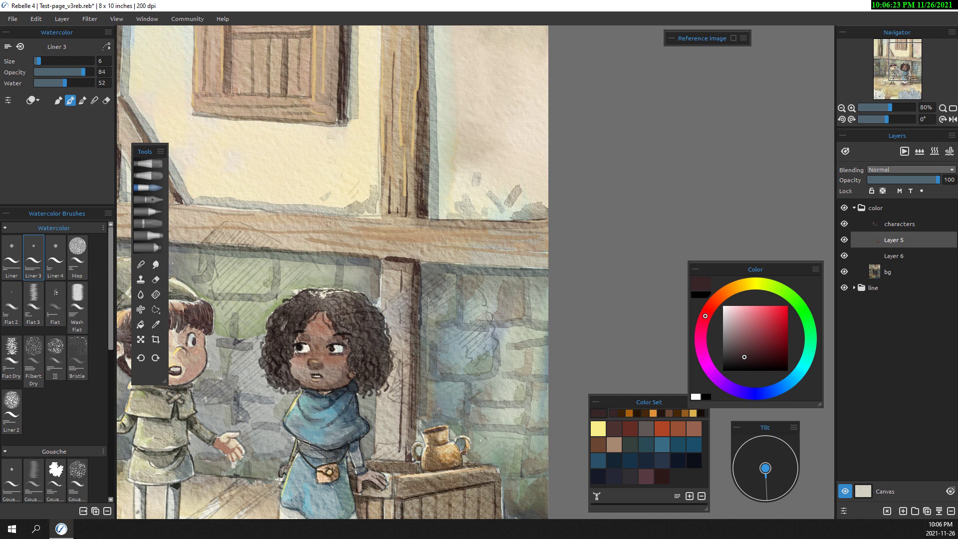
key(ctrl+minus)
key(ctrl+minus)
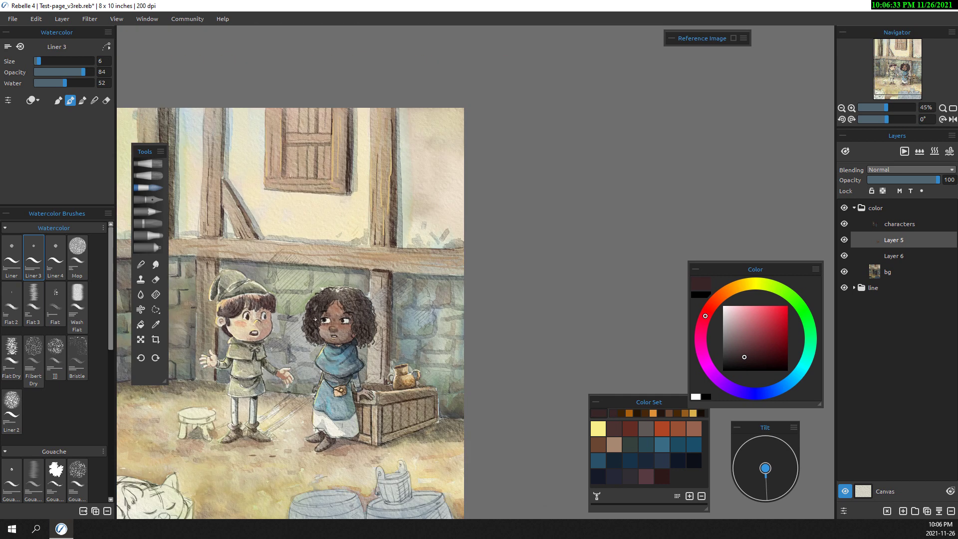
key(ctrl+minus)
key(ctrl+minus)
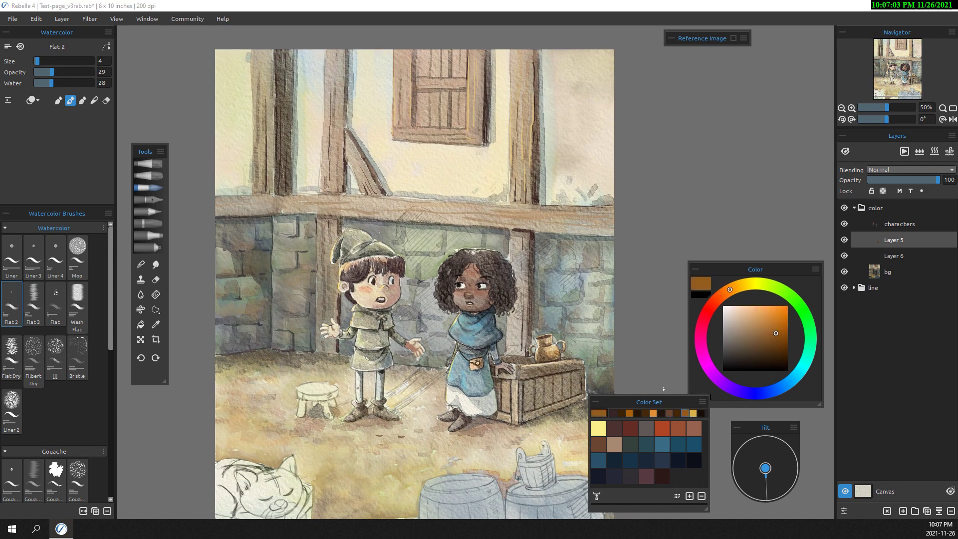
Paint the stool in warm brown, shade it with darker brown and pick a light orange for highlights
click(689, 495)
drag(37, 61, 43, 61)
mouse_move(307, 388)
mouse_down()
mouse_move(334, 392)
mouse_move(308, 398)
mouse_move(326, 414)
mouse_move(302, 416)
mouse_up()
click(781, 350)
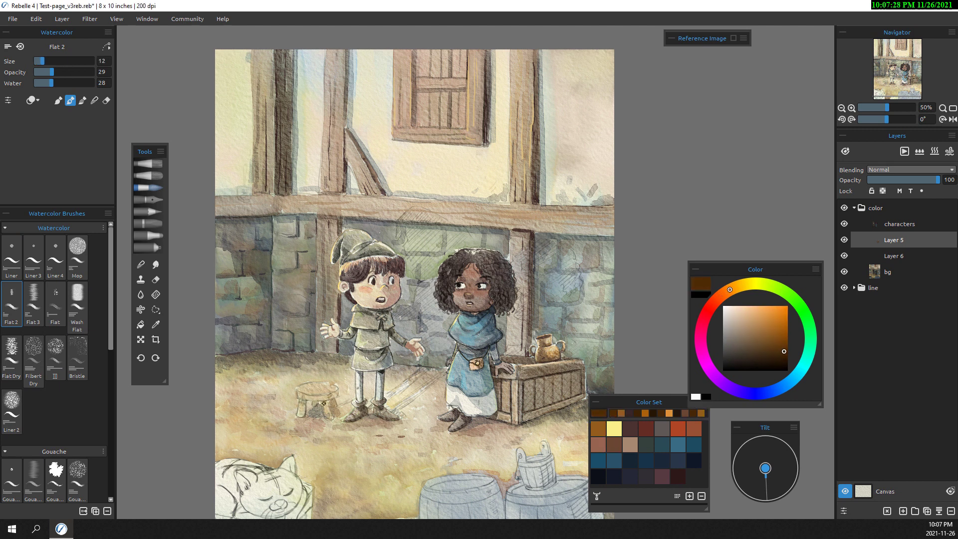
click(779, 365)
mouse_move(335, 399)
mouse_down()
mouse_move(322, 419)
mouse_move(301, 418)
mouse_move(330, 394)
mouse_move(299, 393)
mouse_up()
scroll(352, 313, up, 1)
click(783, 330)
alt+click(301, 397)
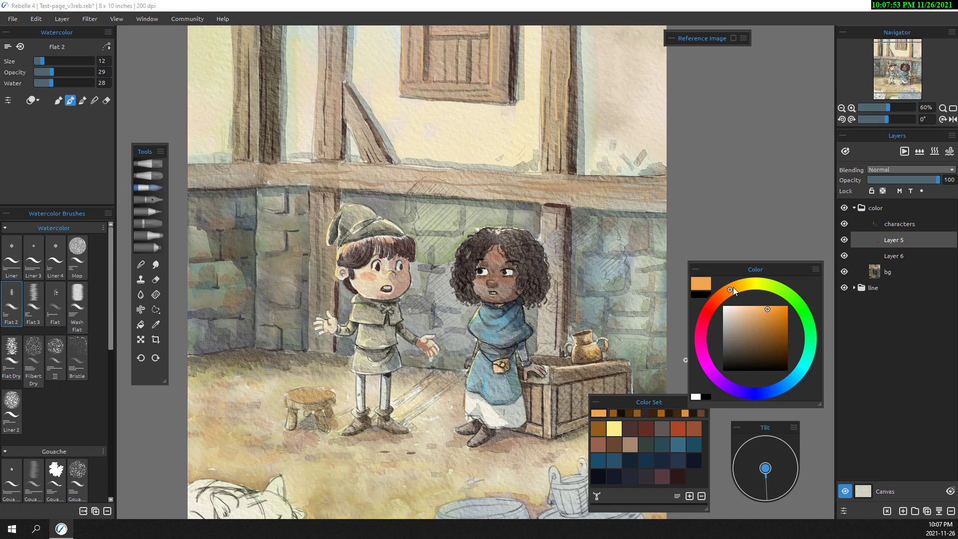
With a smaller liner brush, add dark brown details and near-black shadows to the stool, then add a new layer
key([)
alt+click(316, 413)
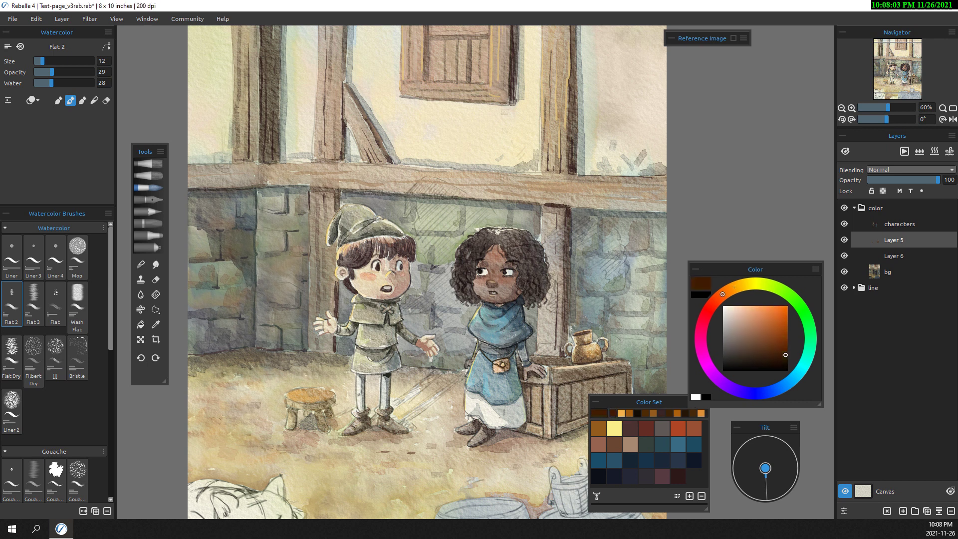
alt+click(307, 413)
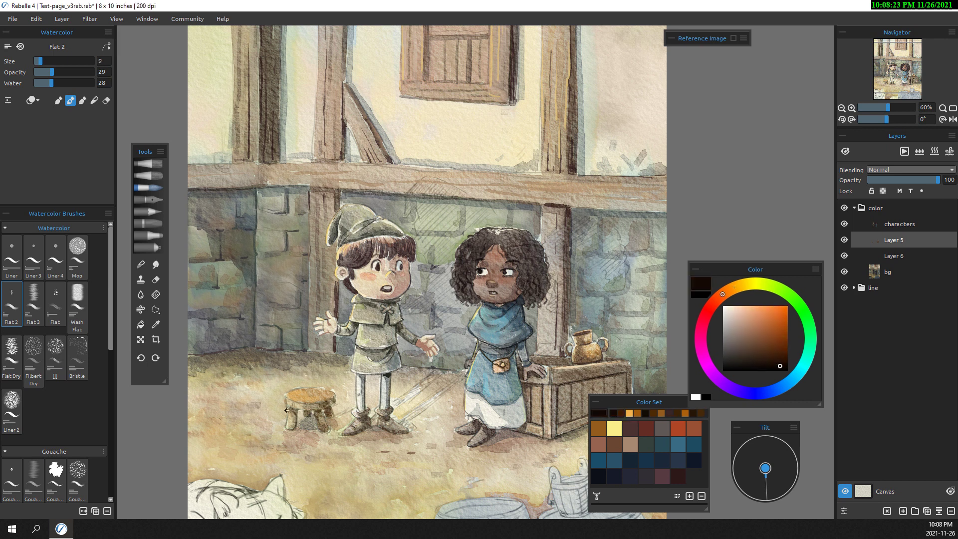
alt+click(293, 392)
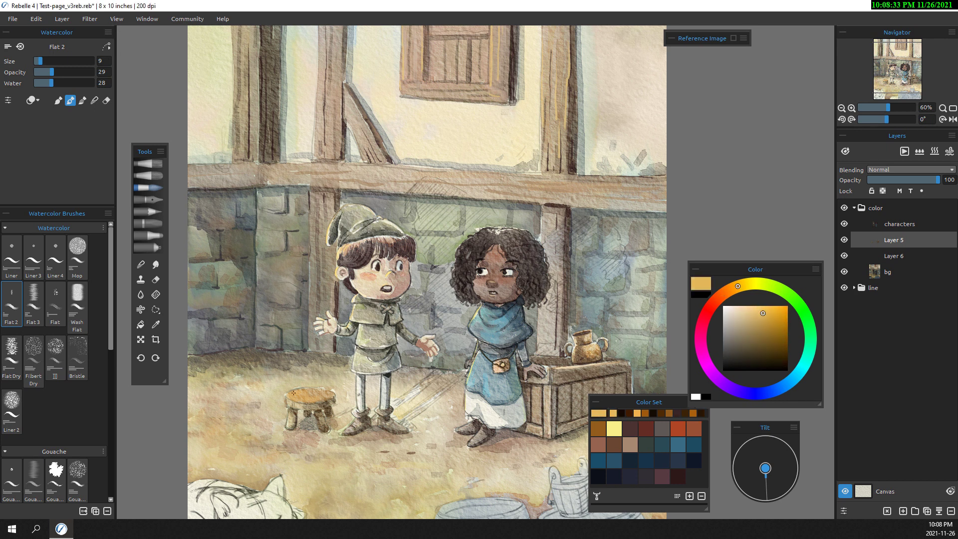
alt+click(323, 393)
click(34, 260)
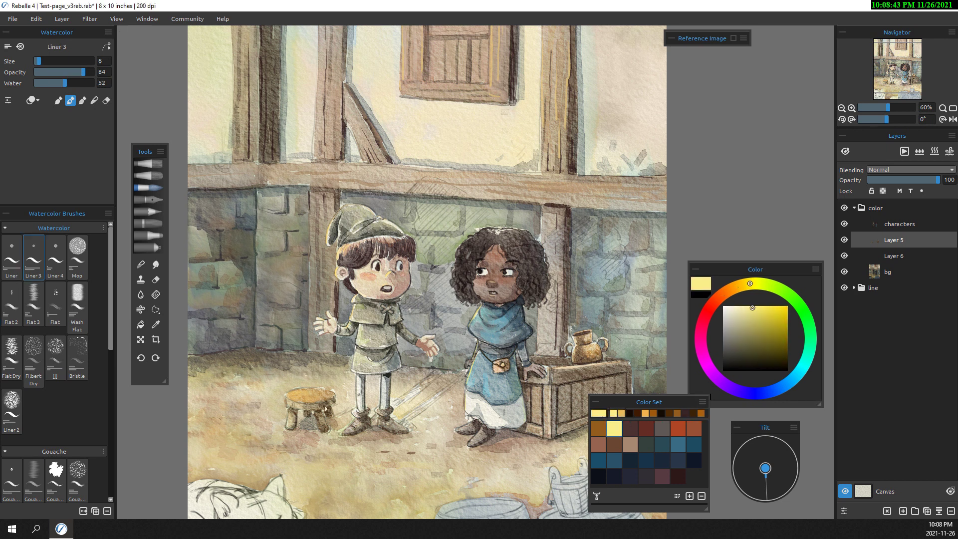
alt+click(297, 402)
scroll(320, 385, up, 1)
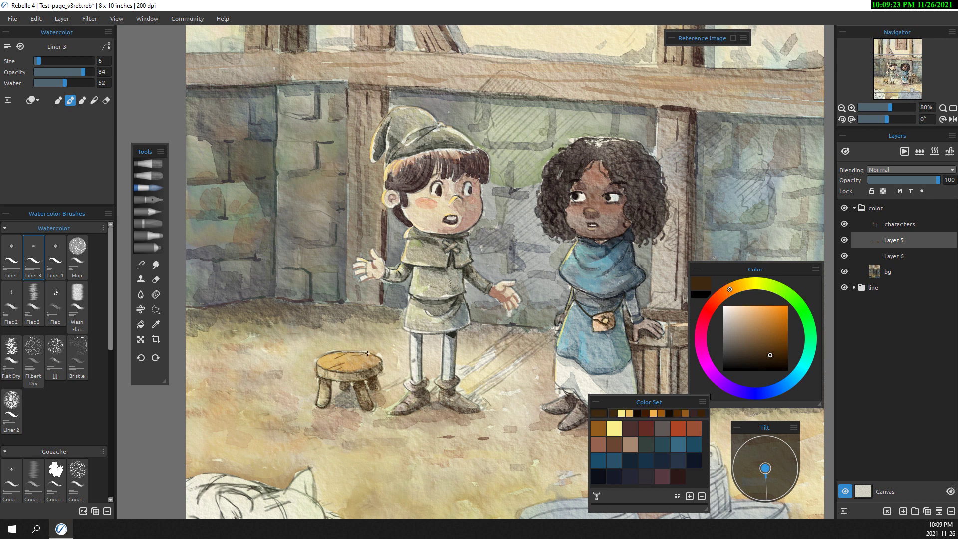
scroll(312, 220, down, 2)
scroll(312, 220, down, 1)
click(903, 511)
Name the new layer 'shadow' and paint dark blue shadows near the boy's feet and between the children
text(shadow)
key(Return)
click(12, 299)
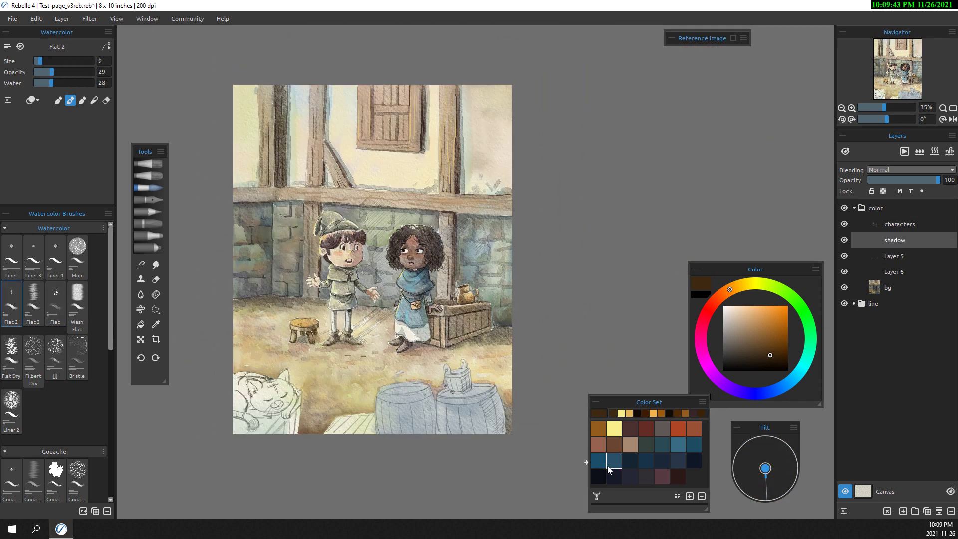
click(630, 477)
scroll(355, 339, up, 1)
mouse_move(394, 321)
mouse_down()
mouse_move(356, 351)
mouse_move(373, 184)
mouse_move(405, 221)
mouse_move(388, 229)
mouse_up()
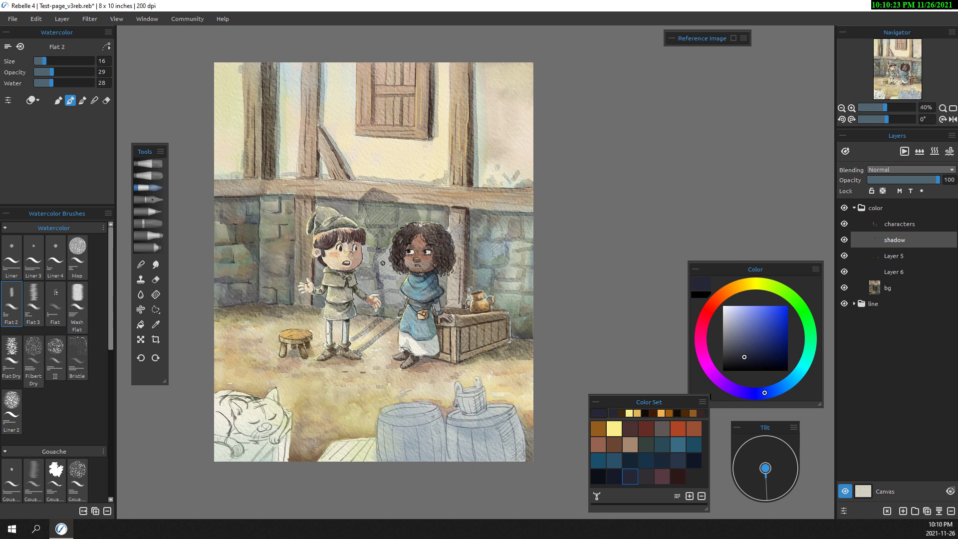
drag(383, 262, 403, 298)
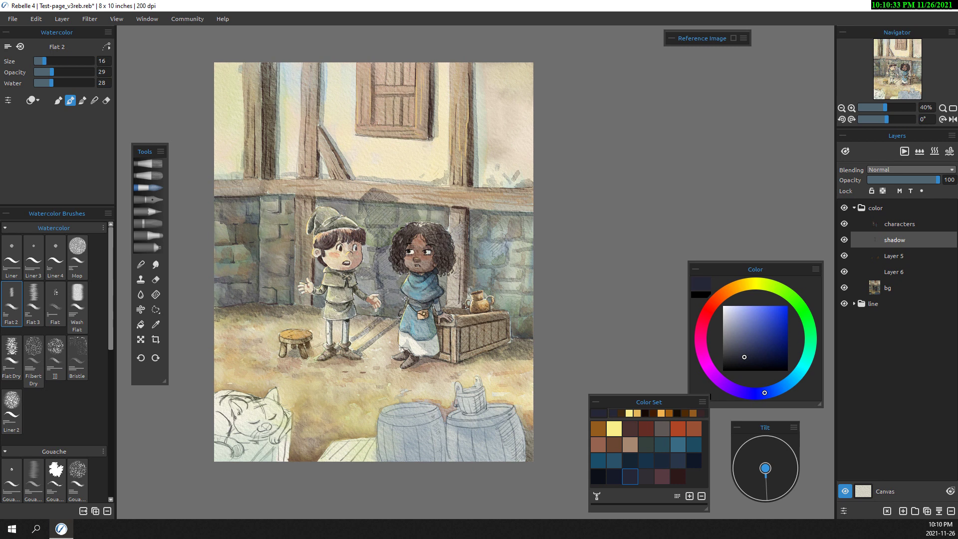
drag(378, 253, 392, 274)
Deepen the wall shadow, add a floor cast shadow and wash shadow on the wall right of the girl
key(bracketright)
key(bracketright)
key(bracketright)
mouse_move(368, 207)
mouse_down()
mouse_move(394, 221)
mouse_move(399, 237)
mouse_up()
key(bracketleft)
key(bracketleft)
key(bracketleft)
drag(354, 319, 379, 344)
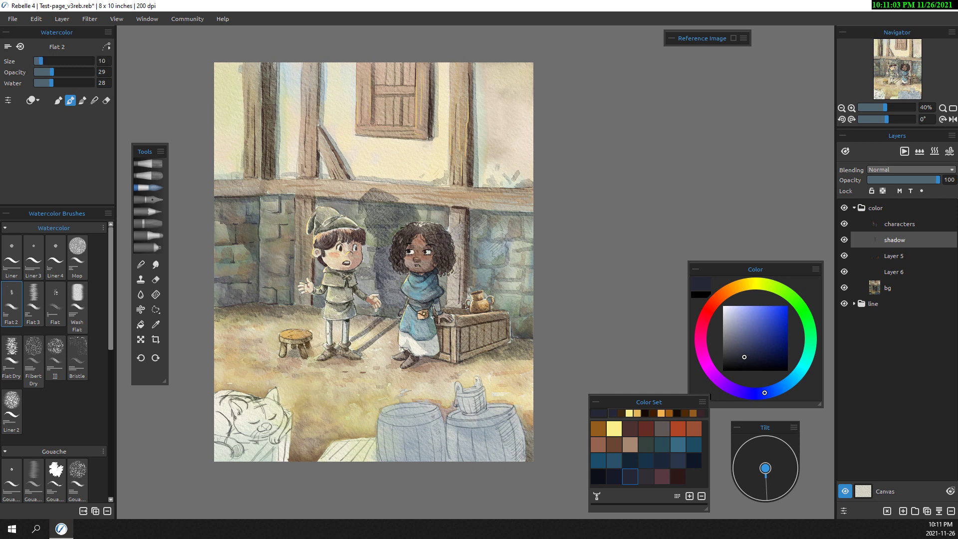
key(bracketright)
key(bracketright)
key(bracketright)
mouse_move(454, 226)
mouse_down()
mouse_move(491, 222)
mouse_move(485, 276)
mouse_move(457, 285)
mouse_move(446, 310)
mouse_up()
key(bracketleft)
key(bracketleft)
key(bracketleft)
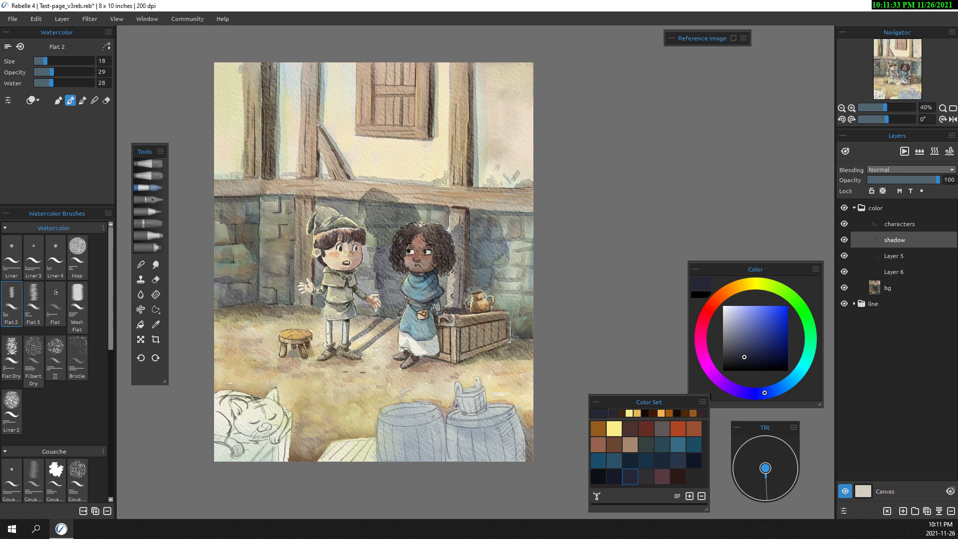
key(bracketright)
key(bracketright)
drag(475, 214, 464, 229)
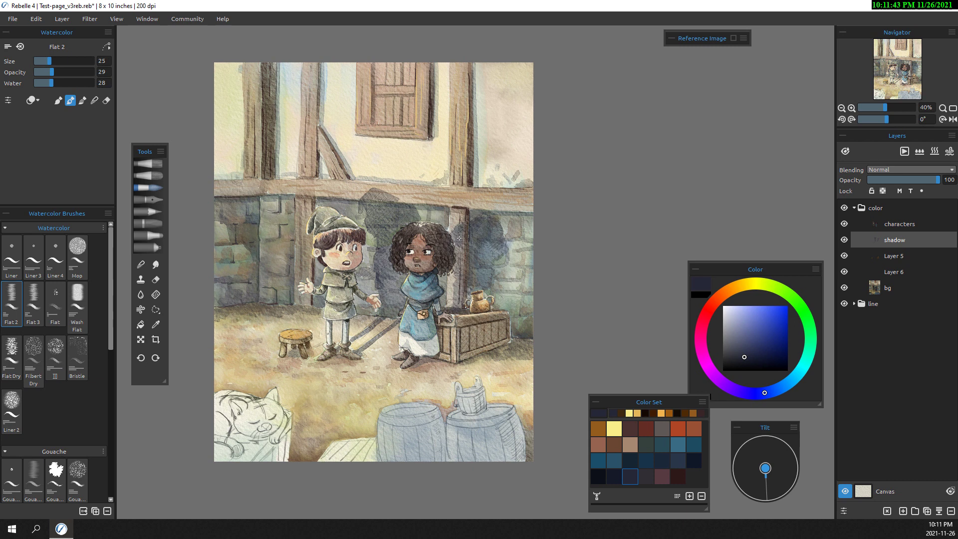
Deepen the shadows on the wall and pillar right of the girl with a near-black colour
click(745, 368)
mouse_move(491, 219)
mouse_down()
mouse_move(481, 229)
mouse_move(491, 252)
mouse_up()
key(bracketleft)
key(bracketleft)
key(bracketleft)
drag(459, 305, 458, 254)
key(bracketright)
scroll(376, 206, down, 1)
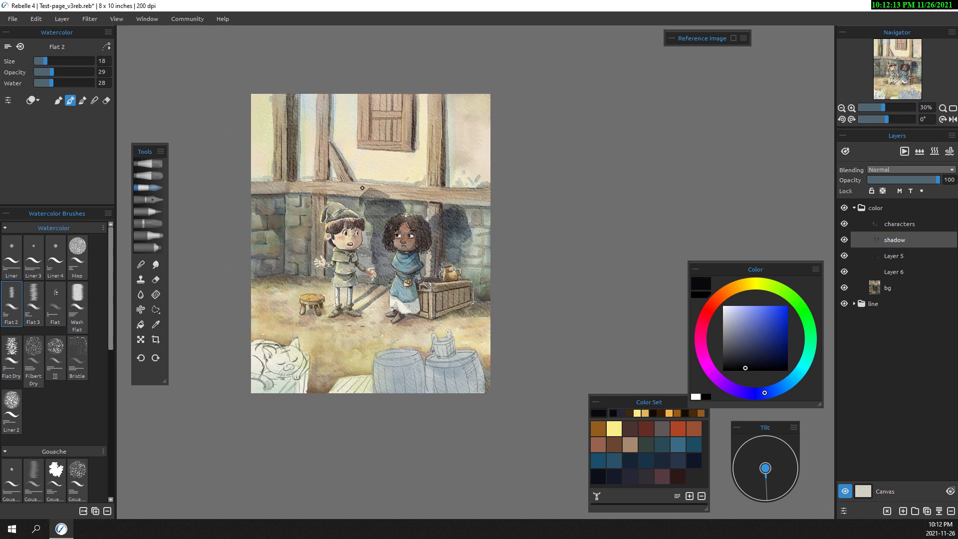
key(bracketleft)
key(bracketleft)
scroll(371, 372, down, 1)
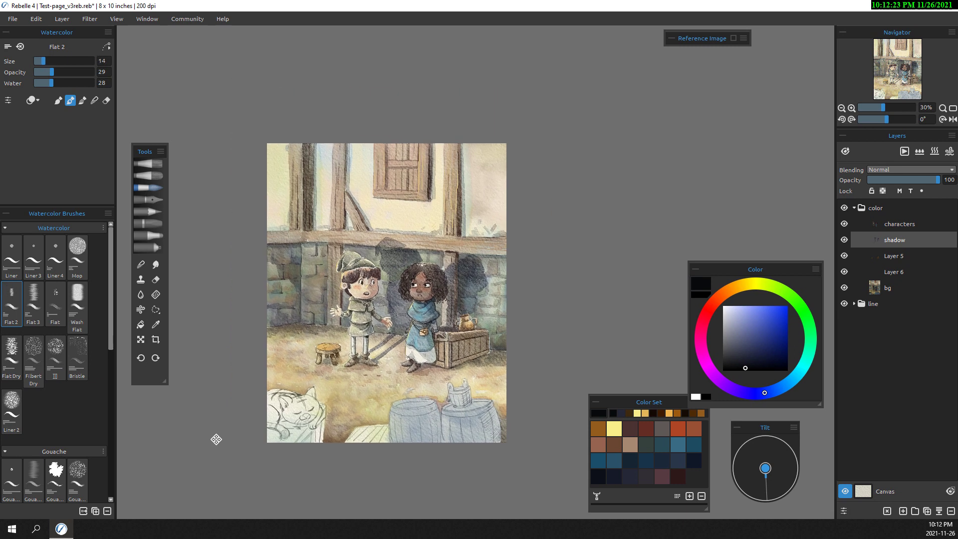
key(bracketleft)
key(bracketleft)
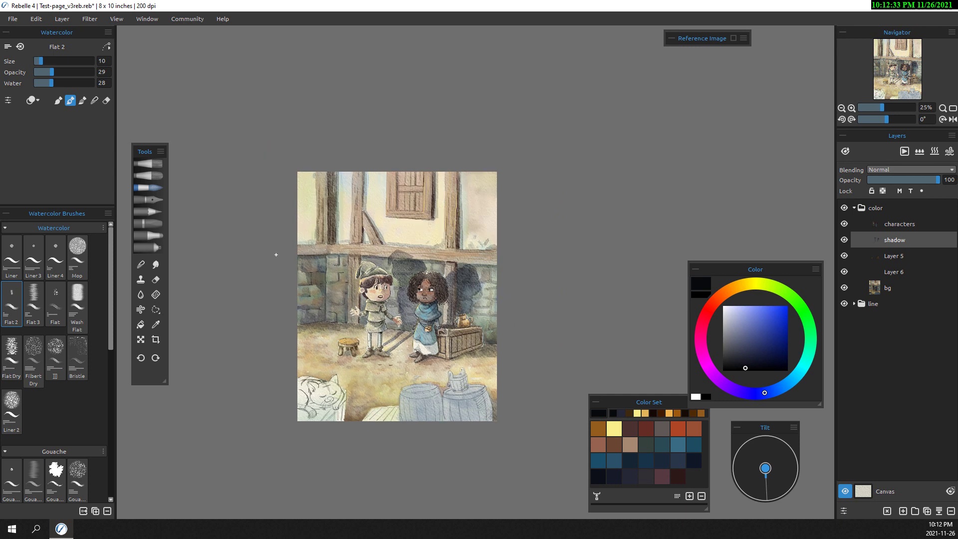
scroll(265, 295, up, 1)
key(alt+bracketright)
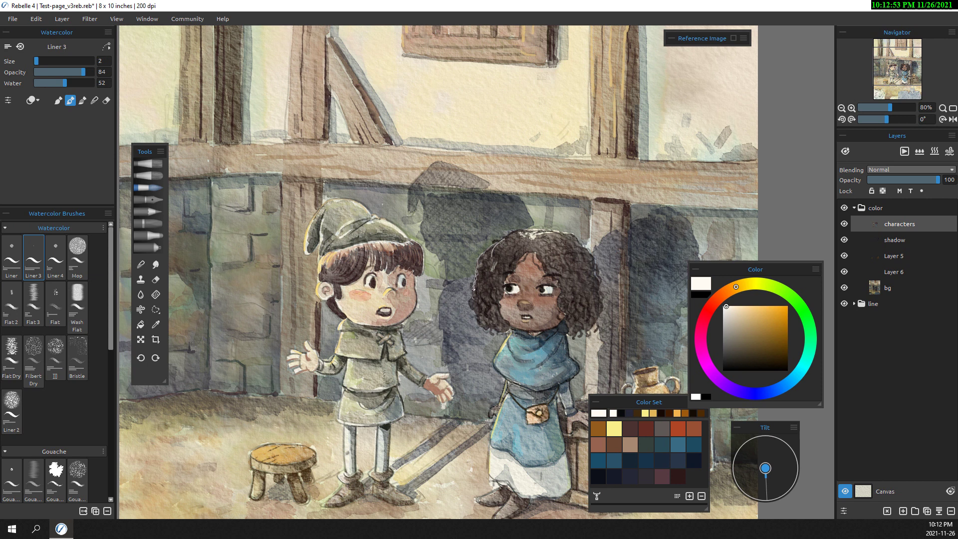
Stroke a thin white highlight along the girl's curly hair edge, then load pale yellow
drag(473, 288, 479, 310)
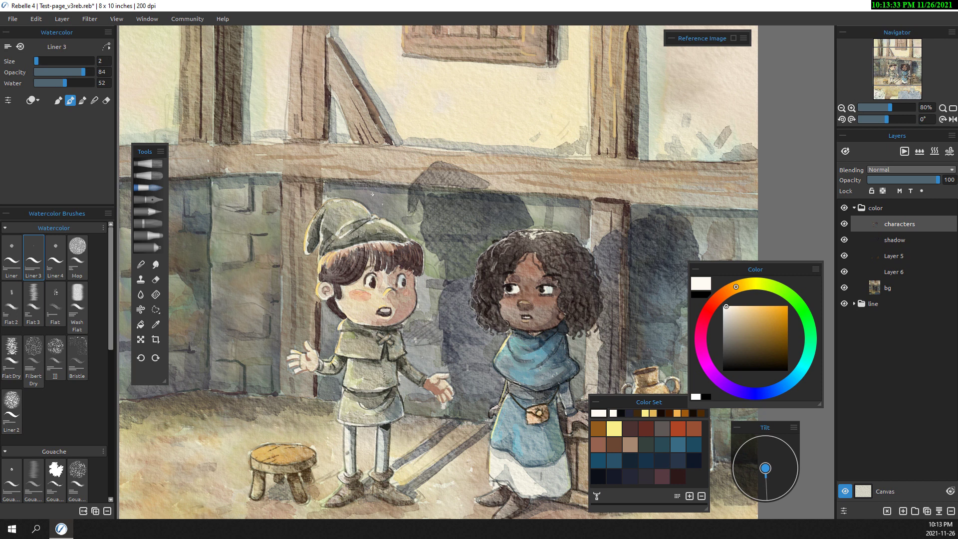
click(614, 428)
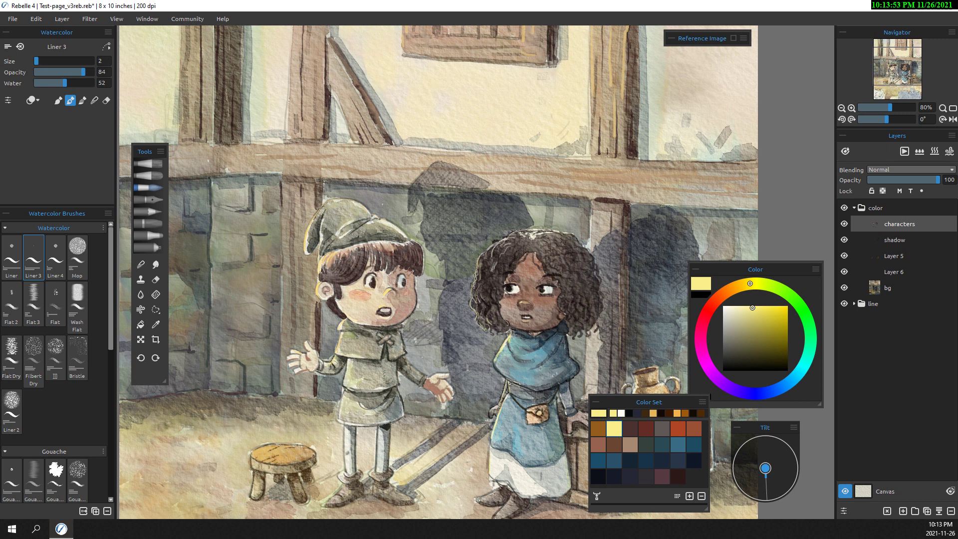
scroll(502, 304, down, 3)
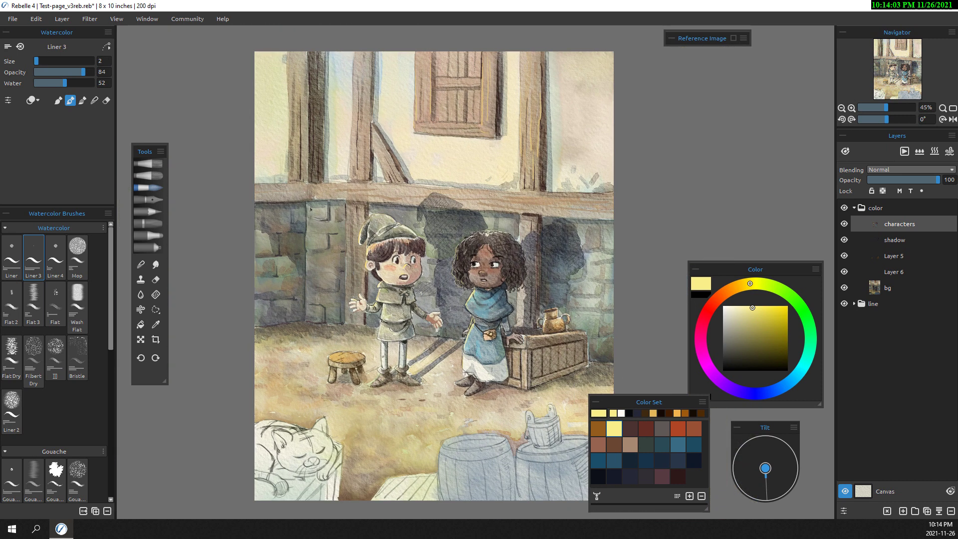
scroll(310, 210, down, 2)
On the shadow layer, wash dark blue Flat 2 strokes across the building top and left beam
click(894, 239)
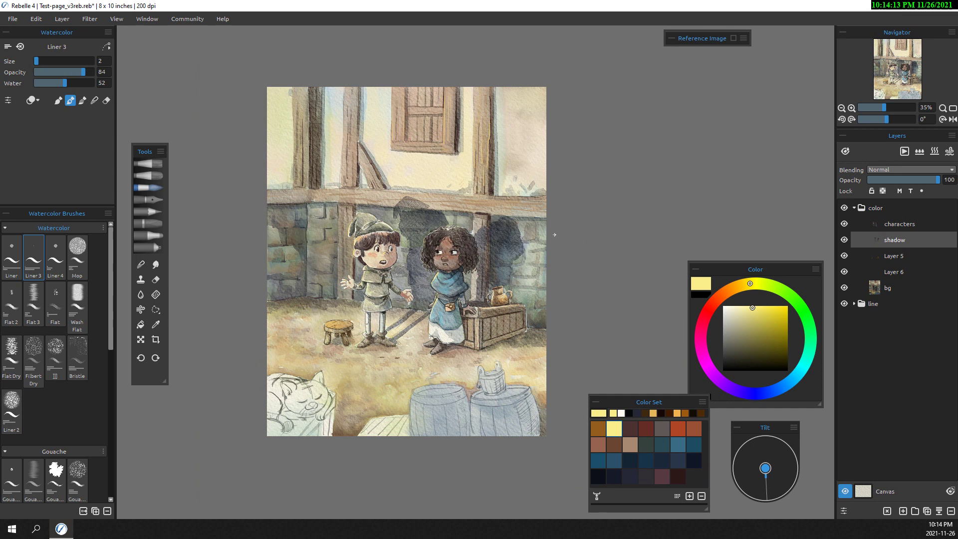
click(645, 460)
click(11, 303)
drag(323, 86, 541, 102)
key(bracketright)
drag(315, 87, 320, 177)
key(bracketleft)
key(bracketleft)
Zoom out and lay a darker blue shadow wash over the upper-right wall
drag(272, 73, 274, 103)
key(bracketleft)
key(bracketleft)
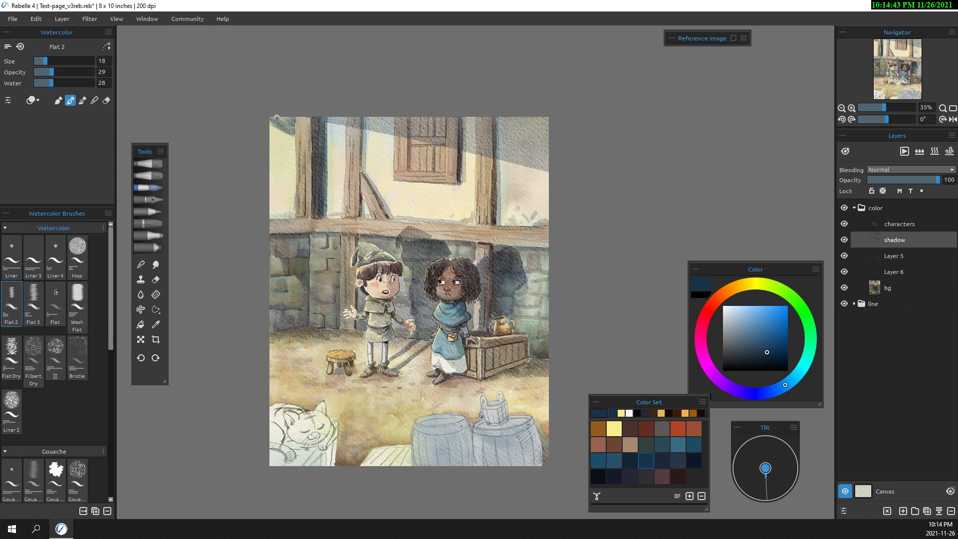
scroll(238, 82, down, 1)
drag(237, 206, 237, 220)
key(bracketright)
key(bracketright)
key(bracketright)
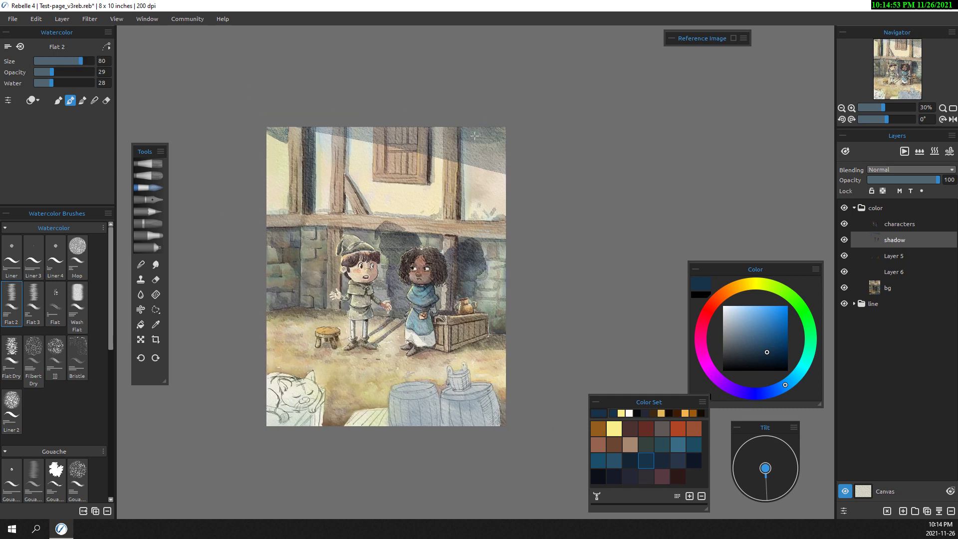
drag(424, 143, 493, 132)
drag(226, 207, 232, 214)
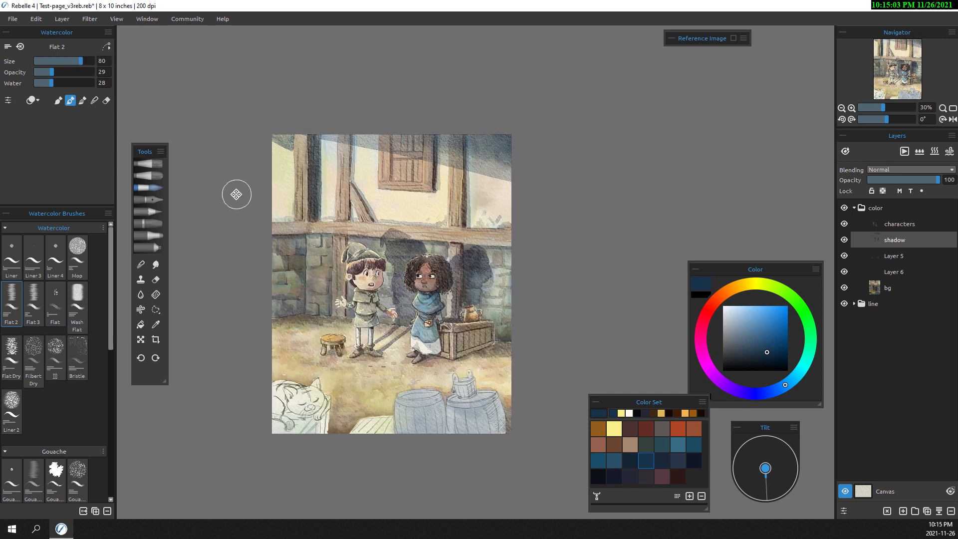
drag(223, 272, 245, 263)
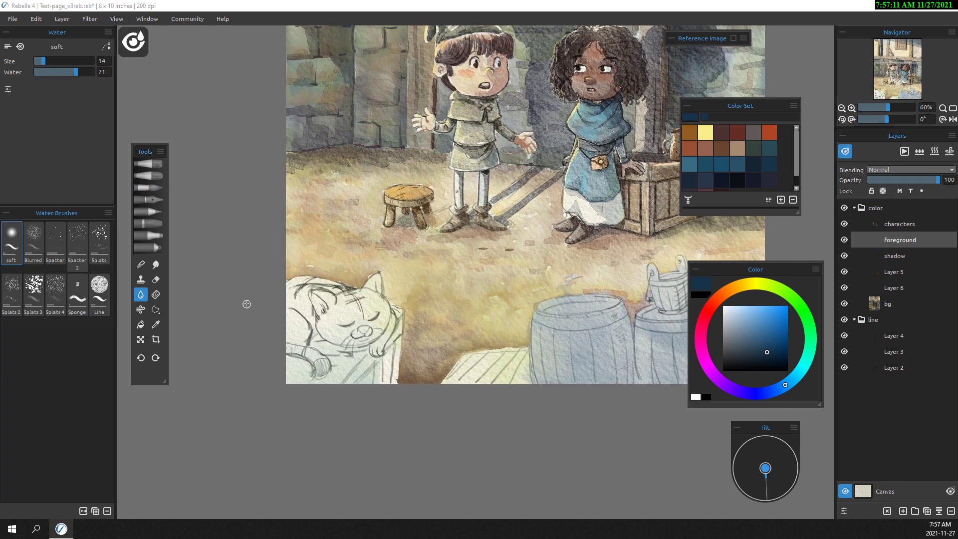
Zoom in on the cat and lay the first tan Flat 2 strokes on its face
scroll(247, 304, up, 2)
mouse_move(432, 304)
mouse_down()
mouse_move(422, 374)
mouse_move(358, 398)
mouse_move(314, 288)
mouse_move(426, 312)
mouse_move(331, 284)
mouse_move(396, 318)
mouse_up()
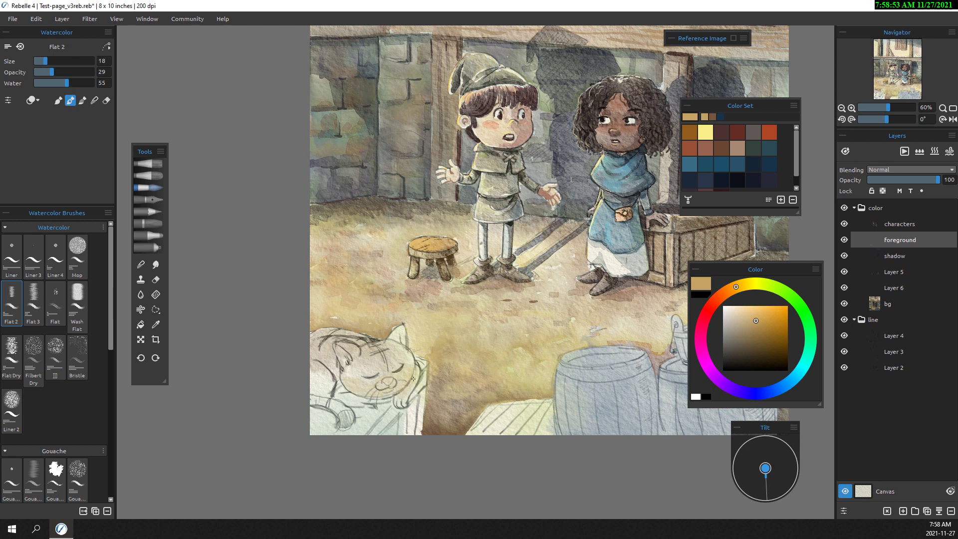
Wash tan over the cat's lower body, then brick red over its head
mouse_move(320, 393)
mouse_down()
mouse_move(374, 399)
mouse_move(319, 404)
mouse_up()
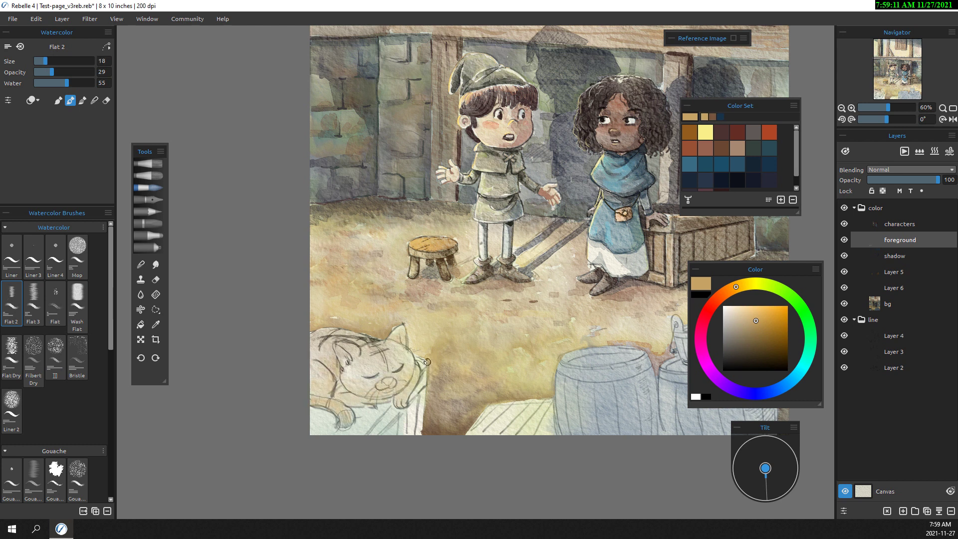
click(737, 132)
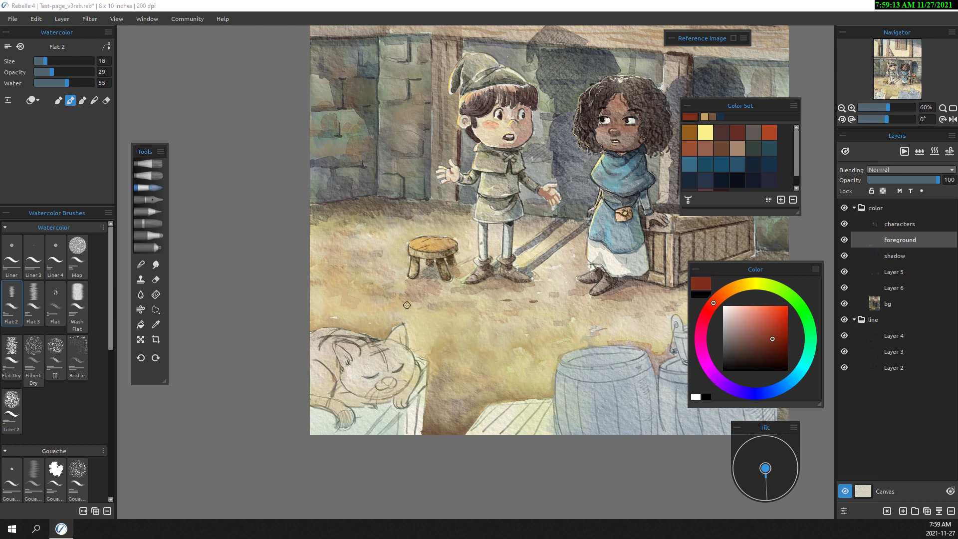
drag(387, 345, 325, 364)
drag(359, 332, 316, 346)
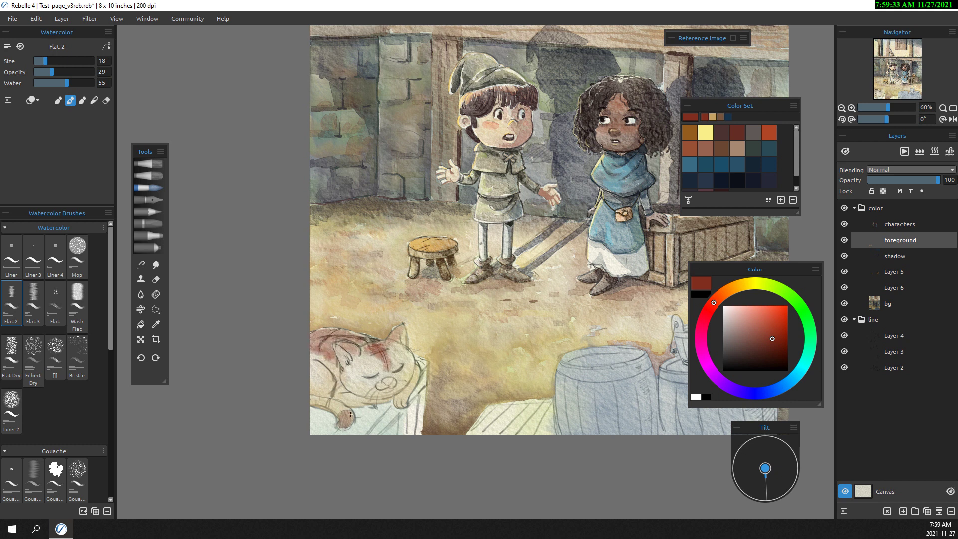
Darken the top of the cat's head, lower body and muzzle with dark purple
click(714, 373)
click(743, 355)
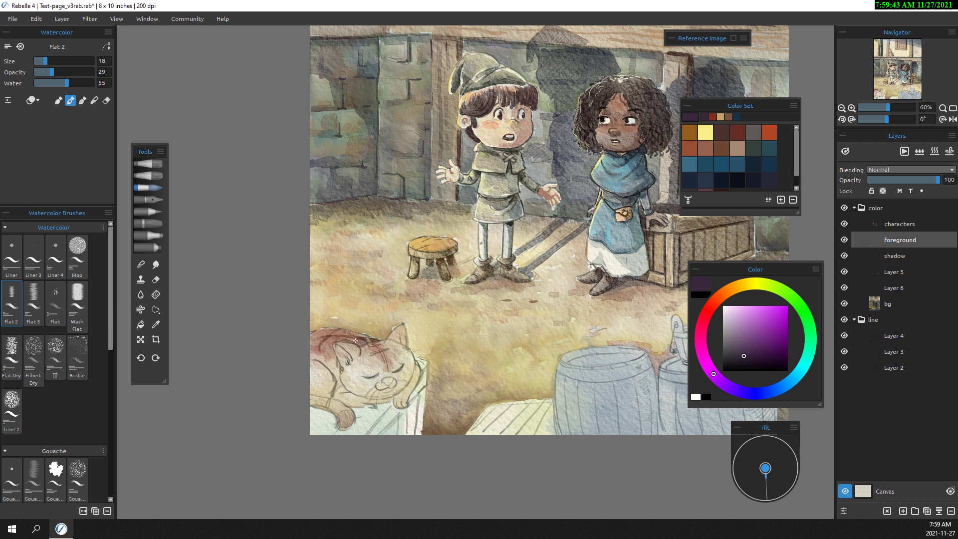
mouse_move(391, 347)
mouse_down()
mouse_move(311, 345)
mouse_move(329, 342)
mouse_up()
key(bracketleft)
key(bracketleft)
key(bracketleft)
mouse_move(374, 401)
mouse_down()
mouse_move(339, 393)
mouse_move(359, 391)
mouse_up()
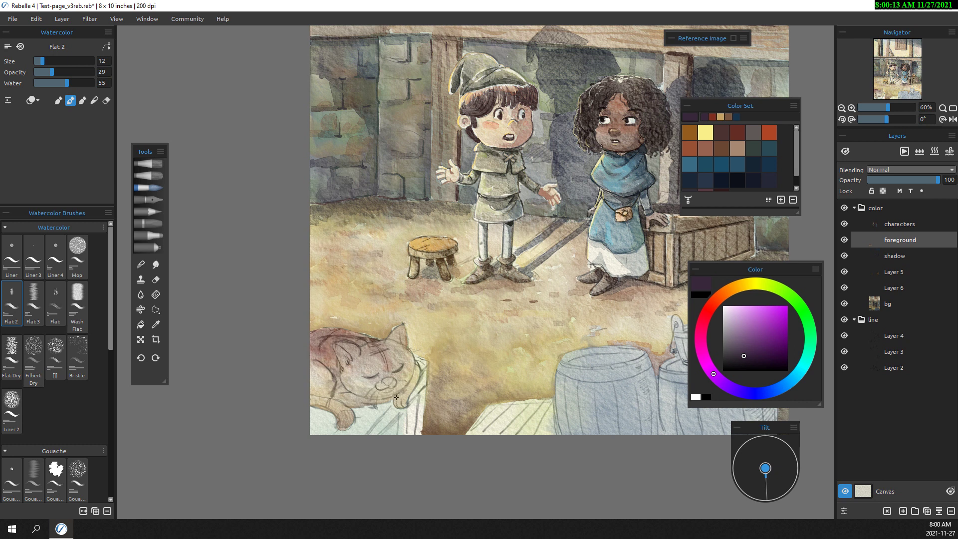
Try orange and pale orange shades, then sample muted reddish and very dark browns
click(731, 293)
click(762, 315)
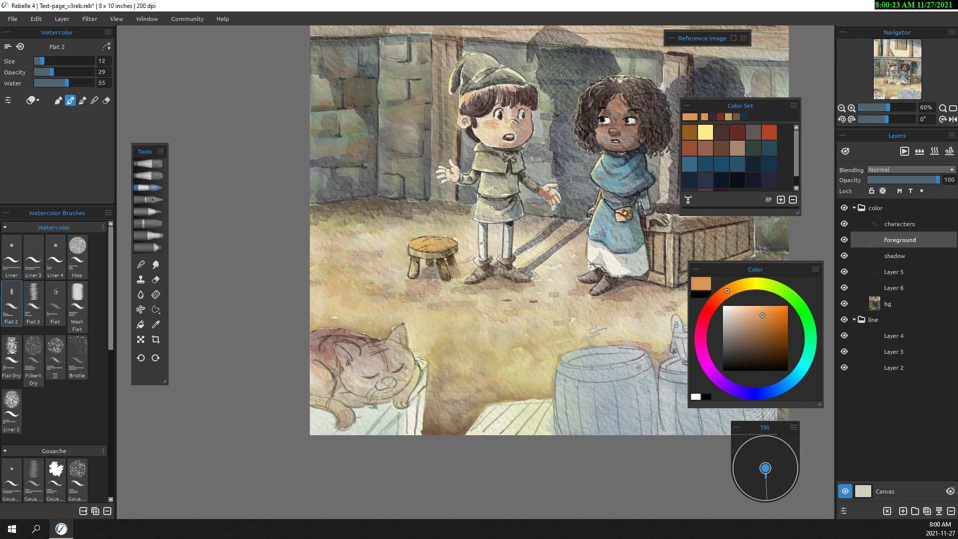
click(736, 287)
click(745, 310)
alt+click(385, 383)
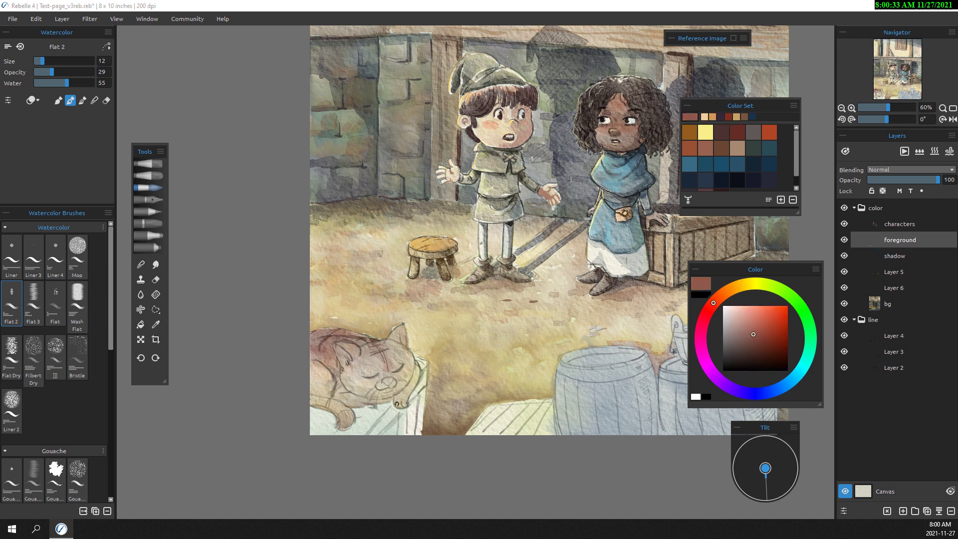
key(bracketleft)
alt+click(372, 340)
key(bracketright)
key(bracketleft)
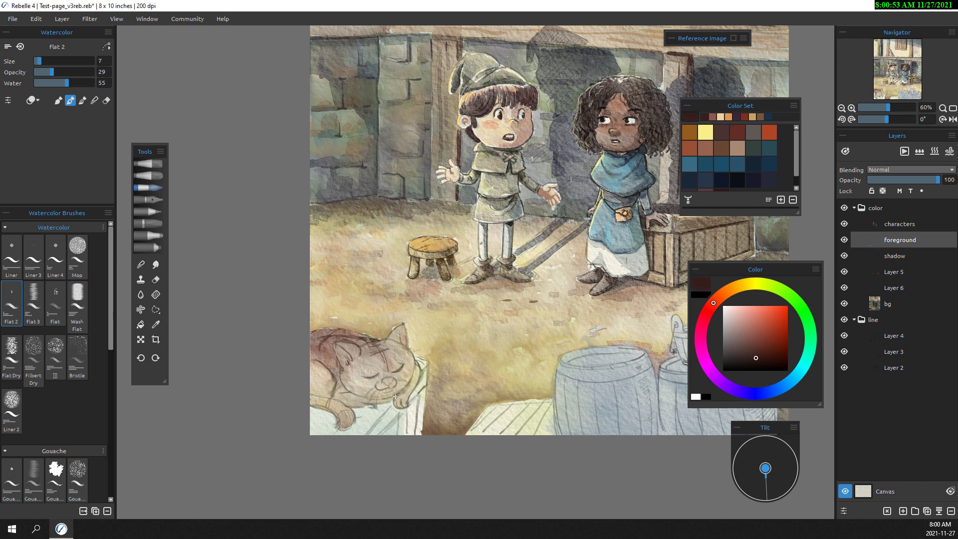
With dark brown on a Liner brush, paint a dark line along the cat's underside
scroll(351, 380, down, 1)
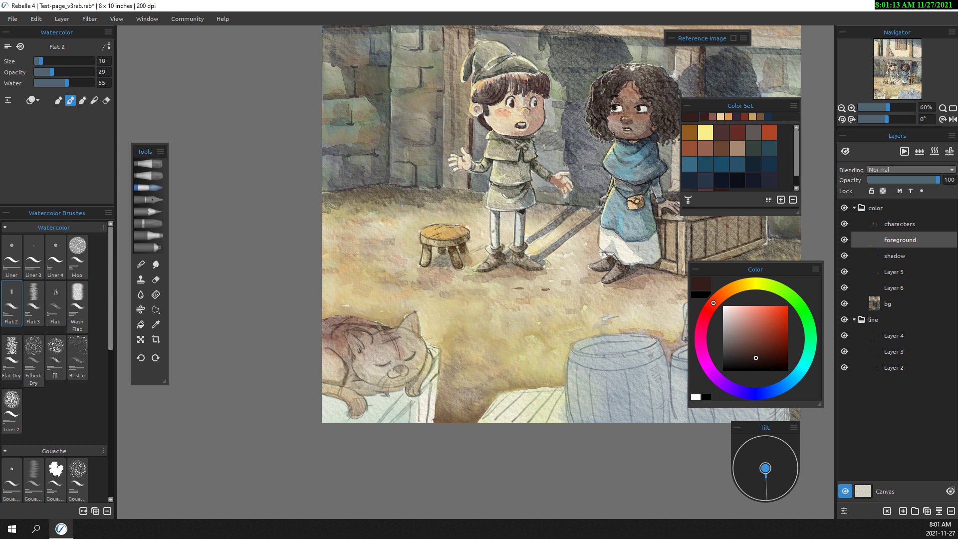
alt+click(359, 334)
key(bracketright)
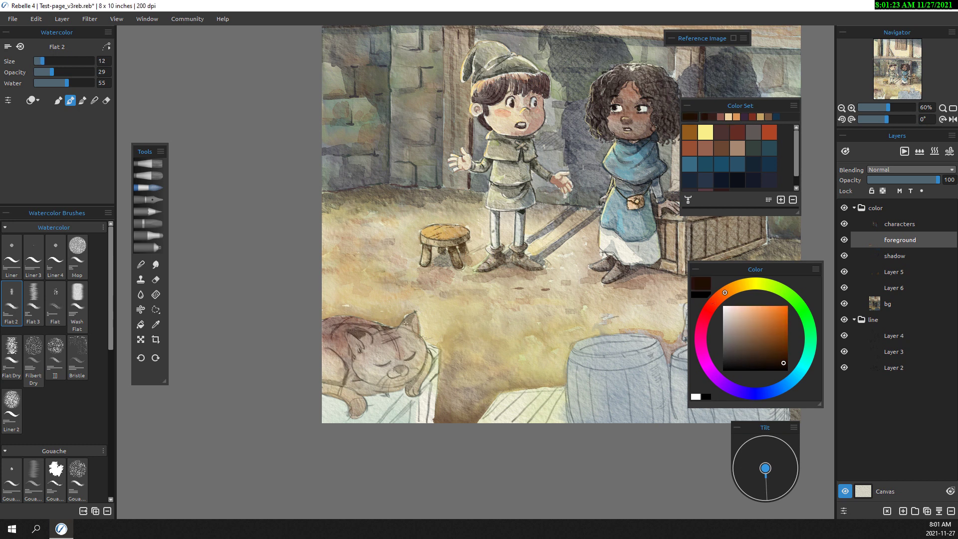
click(55, 254)
scroll(349, 369, up, 1)
scroll(349, 369, up, 1)
key(bracketright)
Paint dark tabby stripes across the cat's back and head, and darken its tail tip
key(bracketright)
key(bracketright)
drag(354, 386, 436, 404)
key(bracketleft)
key(bracketleft)
key(bracketright)
key(bracketright)
mouse_move(422, 333)
mouse_down()
mouse_move(321, 327)
mouse_move(394, 319)
mouse_up()
key(bracketleft)
drag(322, 315, 364, 315)
mouse_move(377, 318)
mouse_down()
mouse_move(392, 323)
mouse_move(323, 315)
mouse_up()
key(bracketleft)
key(bracketright)
key(bracketright)
drag(360, 418, 374, 435)
With the Flat brush, add a light blue touch near the snout and a dark red-brown accent
drag(284, 359, 274, 371)
key(bracketleft)
key(bracketleft)
key(bracketleft)
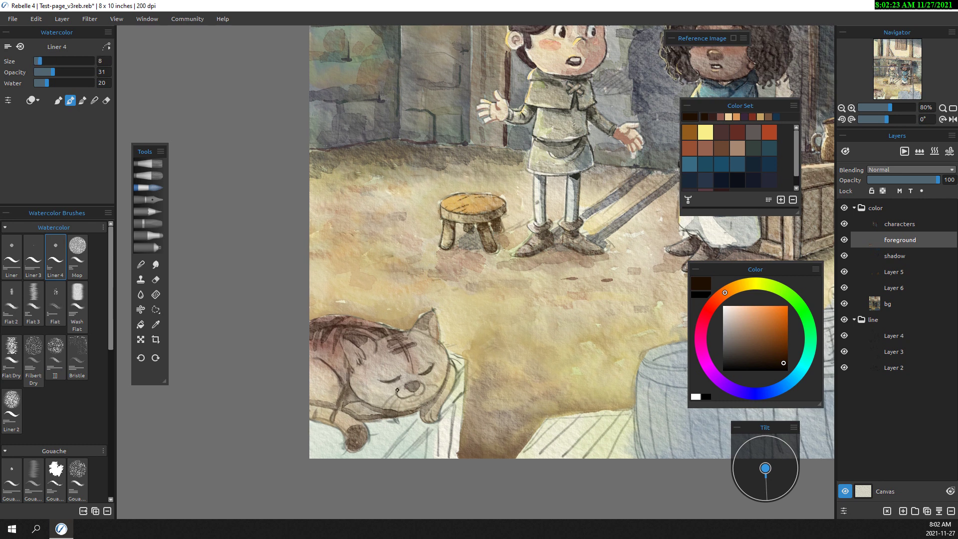
scroll(392, 327, down, 1)
click(705, 132)
click(11, 299)
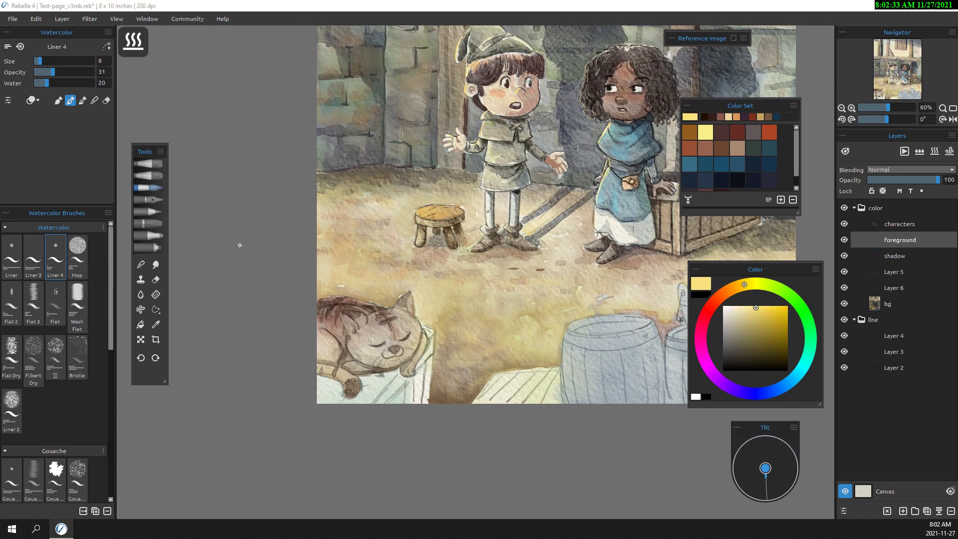
key(bracketleft)
click(780, 381)
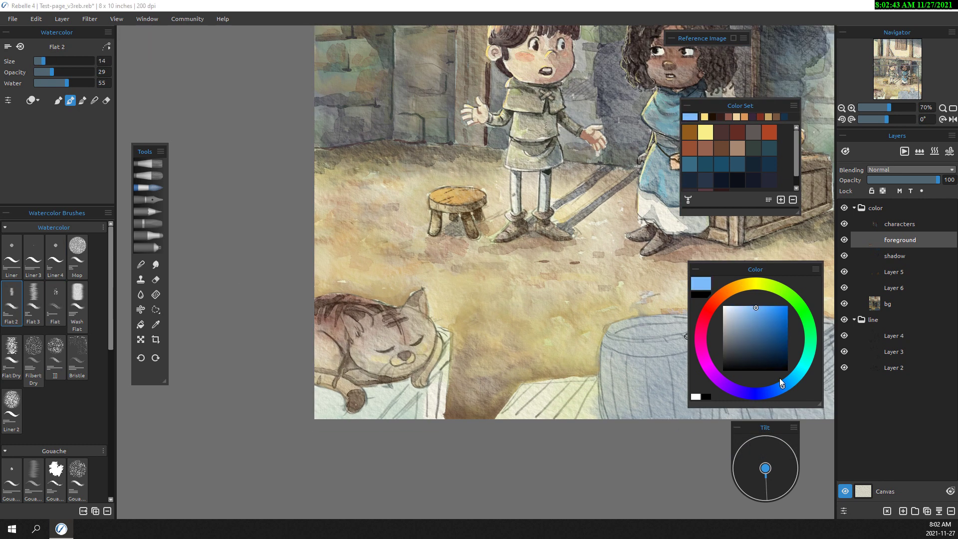
drag(400, 369, 402, 375)
alt+click(341, 328)
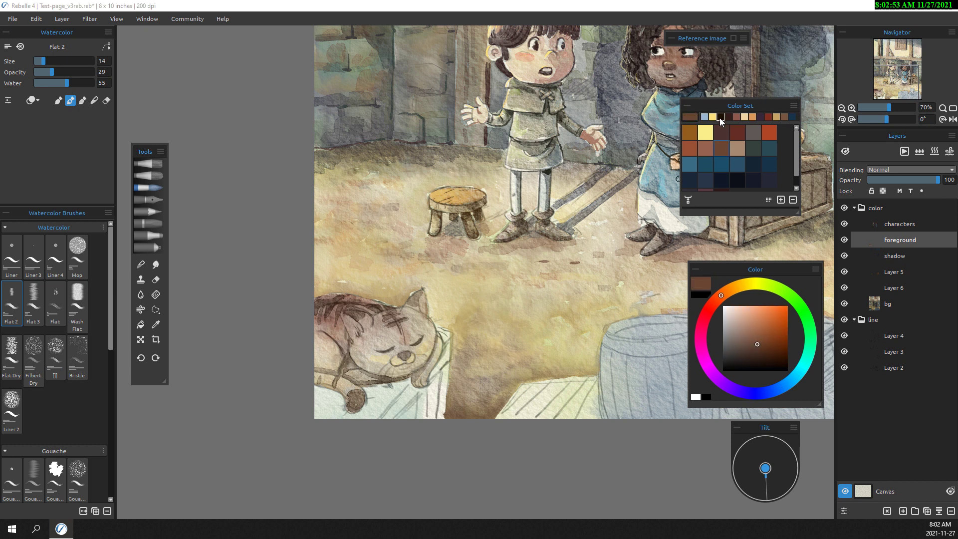
drag(340, 329, 341, 332)
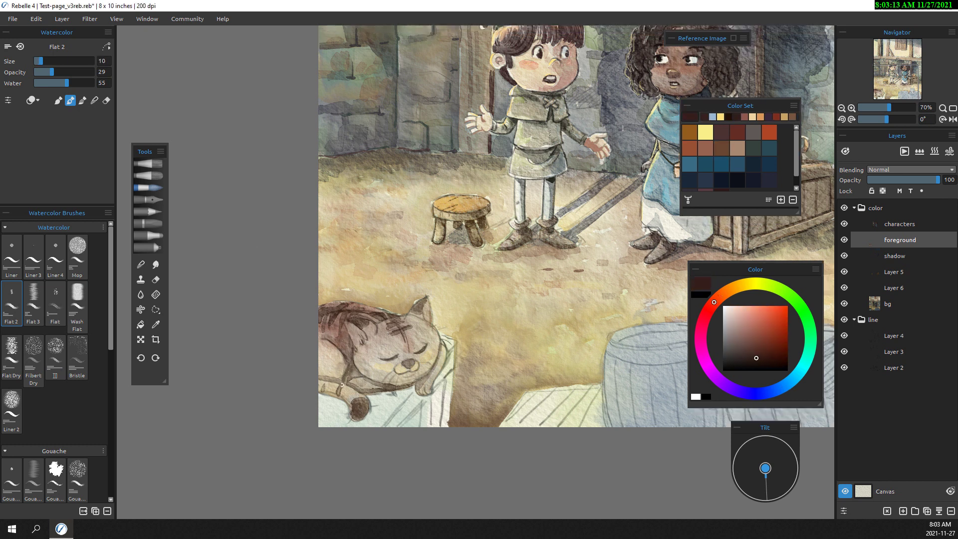
Try grey-green and light peach, then load near-black on a fine Liner and zoom out
click(777, 287)
drag(767, 337, 735, 351)
key(bracketright)
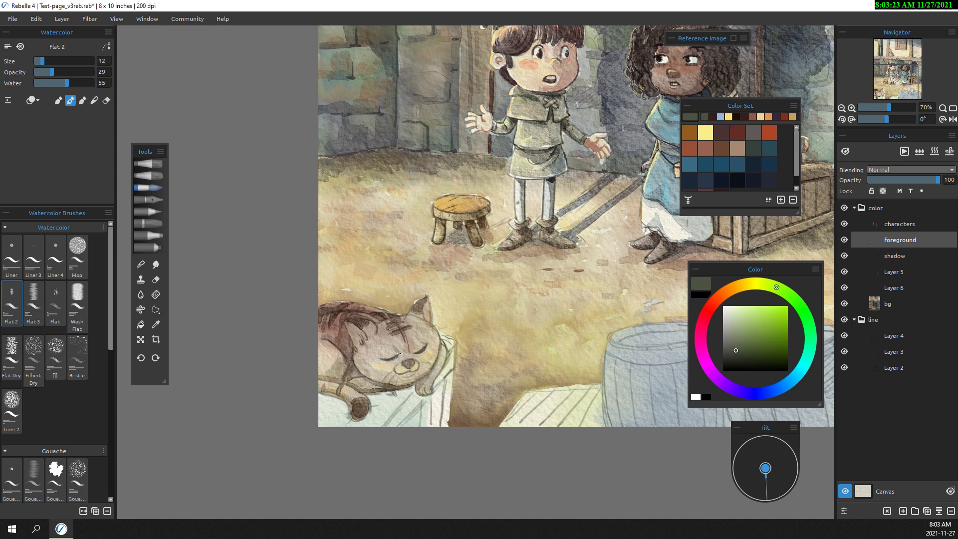
alt+click(356, 332)
key(bracketright)
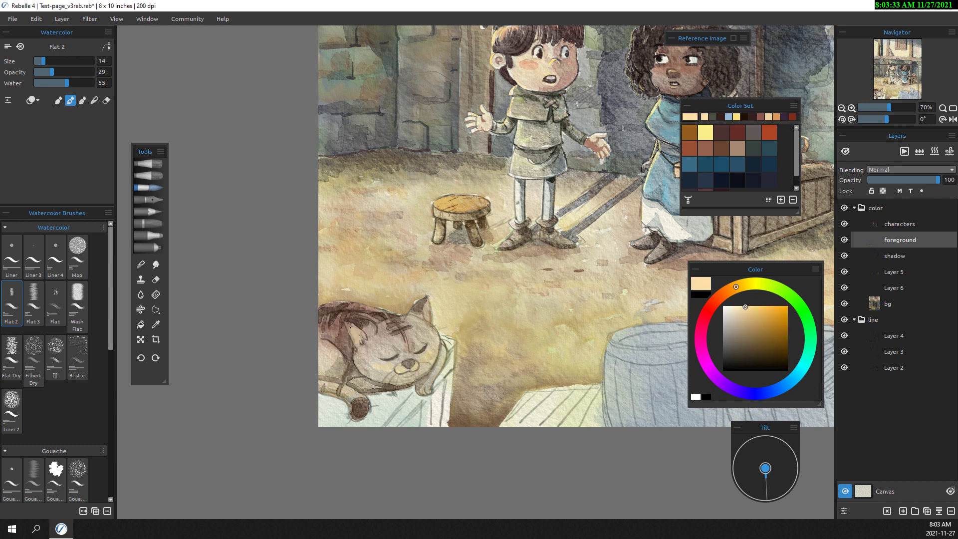
click(33, 257)
alt+click(440, 385)
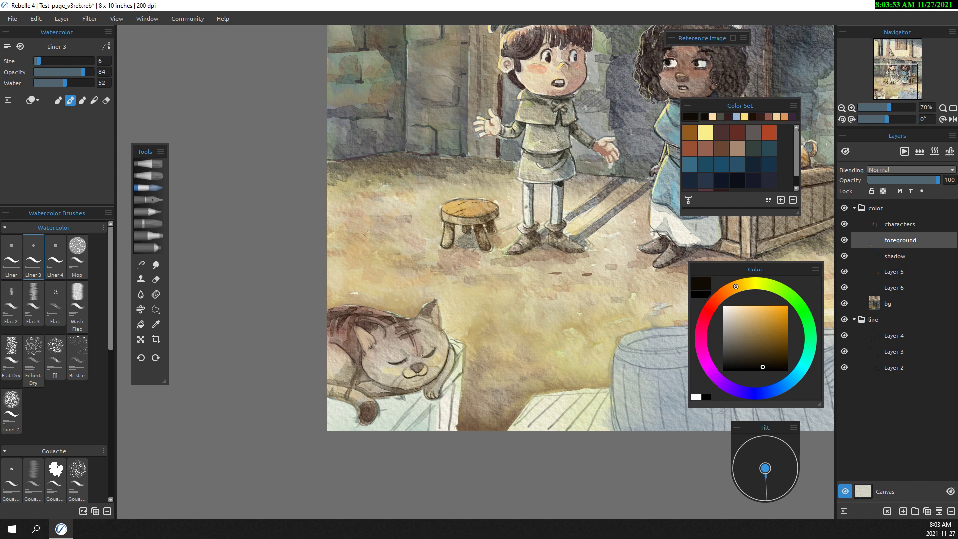
scroll(420, 313, down, 1)
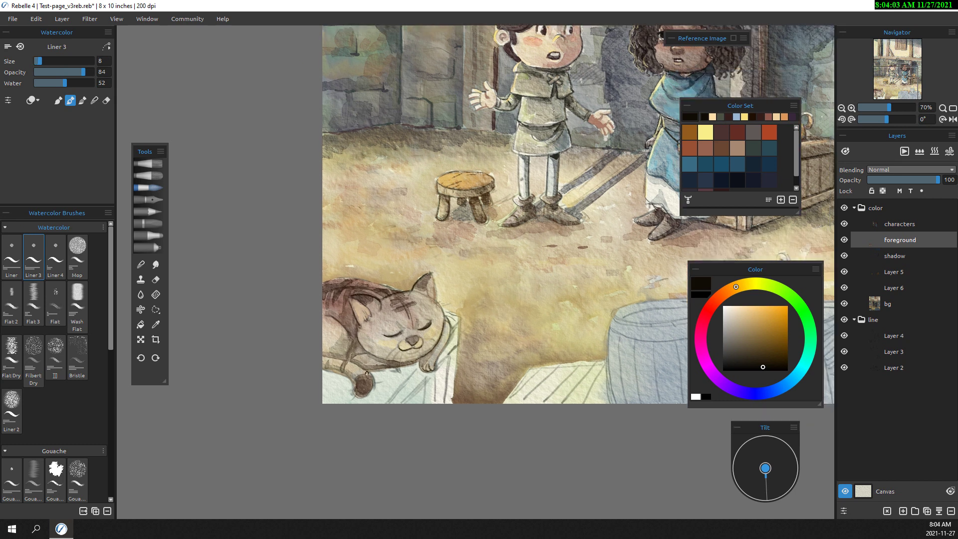
scroll(338, 302, down, 1)
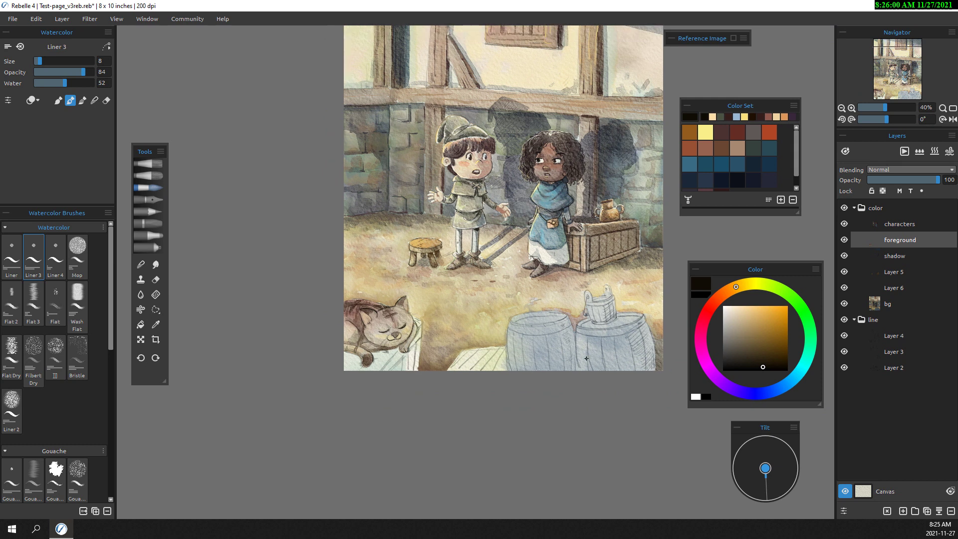
Wash tan with the Flat brush around the cat's base and over the pale floor planks
scroll(312, 362, up, 1)
scroll(374, 407, up, 1)
alt+click(353, 423)
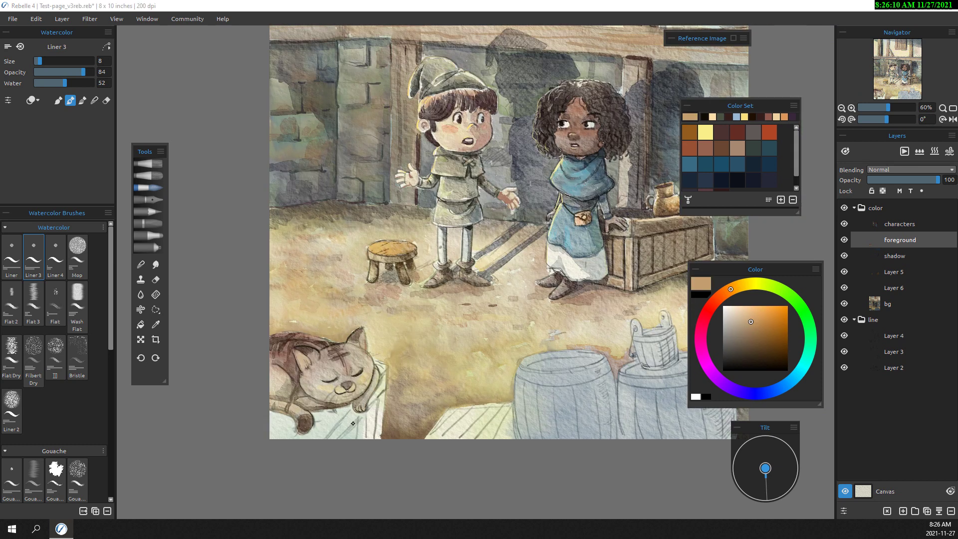
click(11, 302)
scroll(299, 414, up, 1)
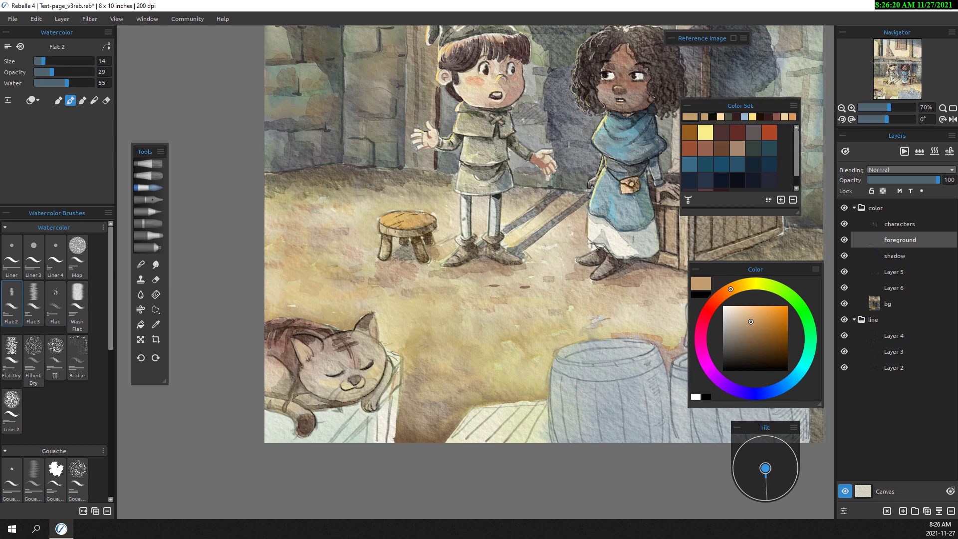
mouse_move(385, 430)
mouse_down()
mouse_move(349, 417)
mouse_move(374, 439)
mouse_up()
mouse_move(280, 417)
mouse_down()
mouse_move(315, 400)
mouse_move(372, 416)
mouse_move(345, 421)
mouse_move(391, 389)
mouse_up()
drag(318, 412, 311, 421)
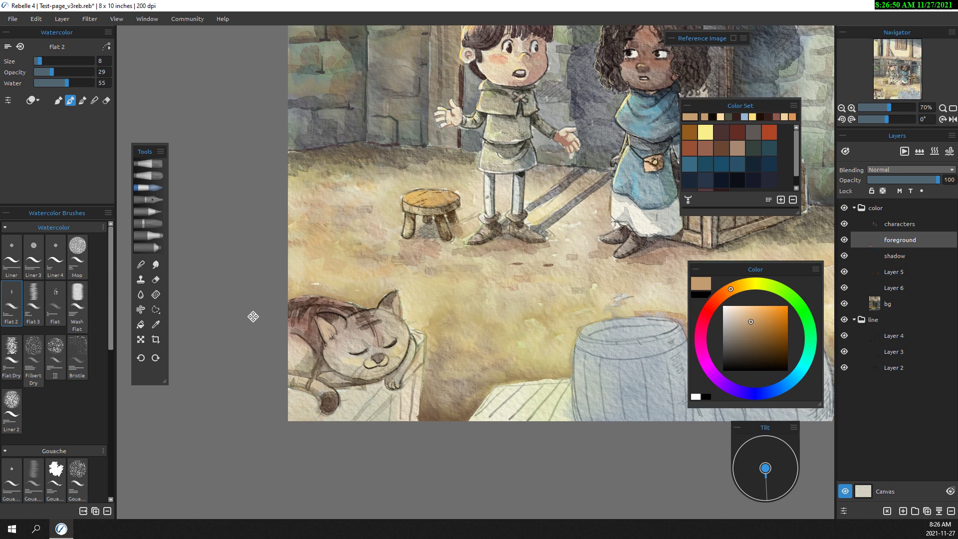
drag(648, 420, 489, 370)
mouse_move(350, 409)
mouse_down()
mouse_move(384, 374)
mouse_move(399, 379)
mouse_move(380, 412)
mouse_up()
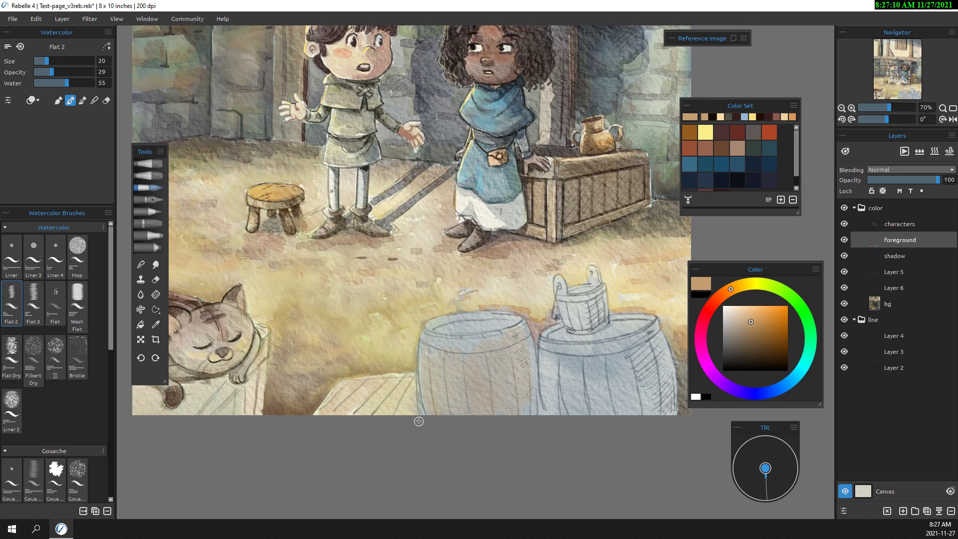
Paint dark brown vertical strokes down both barrels
drag(666, 398, 623, 447)
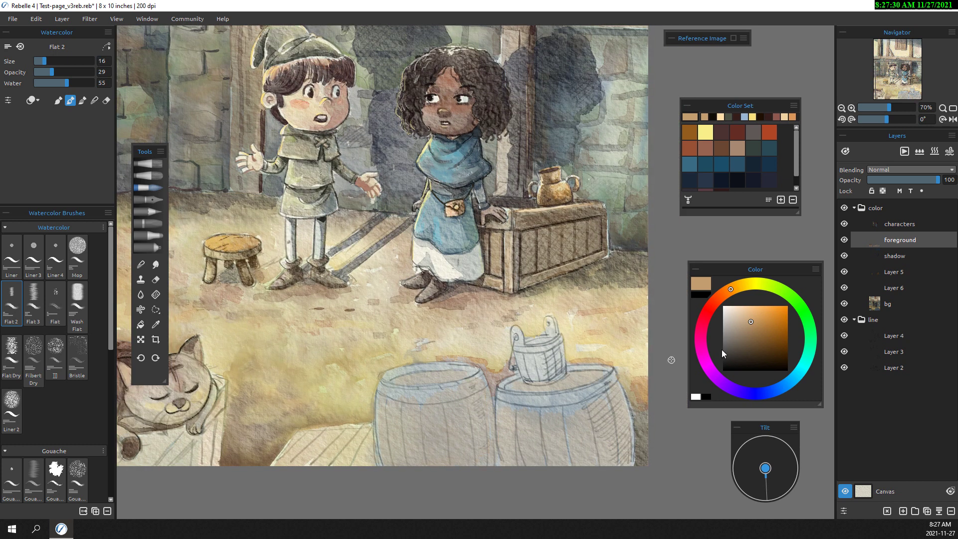
ctrl+click(618, 409)
drag(618, 409, 472, 401)
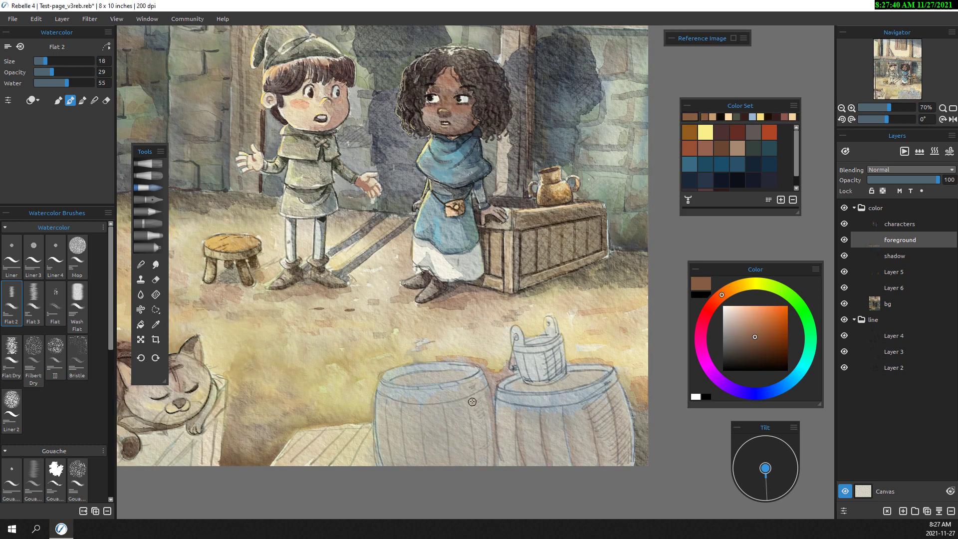
drag(491, 475, 527, 434)
drag(512, 363, 512, 425)
mouse_move(647, 356)
mouse_down()
mouse_move(647, 425)
mouse_move(633, 428)
mouse_up()
mouse_move(609, 371)
mouse_down()
mouse_move(609, 425)
mouse_move(624, 425)
mouse_up()
mouse_move(210, 409)
mouse_down()
mouse_move(310, 428)
mouse_move(358, 367)
mouse_move(349, 439)
mouse_up()
Darken the crate's side and the floor below the cat, near the barrels and by the tail
drag(354, 387, 351, 441)
mouse_move(339, 414)
mouse_down()
mouse_move(314, 439)
mouse_move(336, 425)
mouse_up()
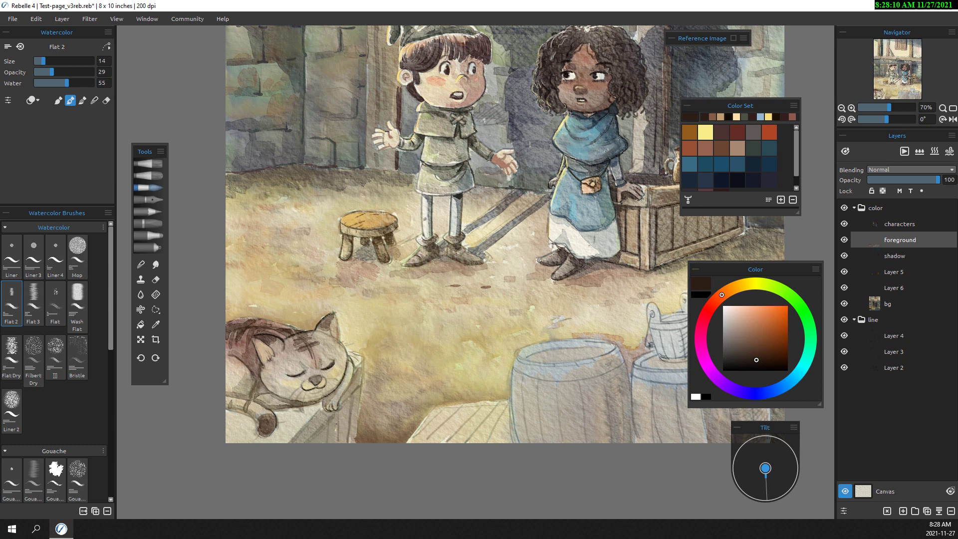
drag(501, 424, 417, 424)
mouse_move(574, 477)
mouse_down()
mouse_move(420, 442)
mouse_move(564, 431)
mouse_up()
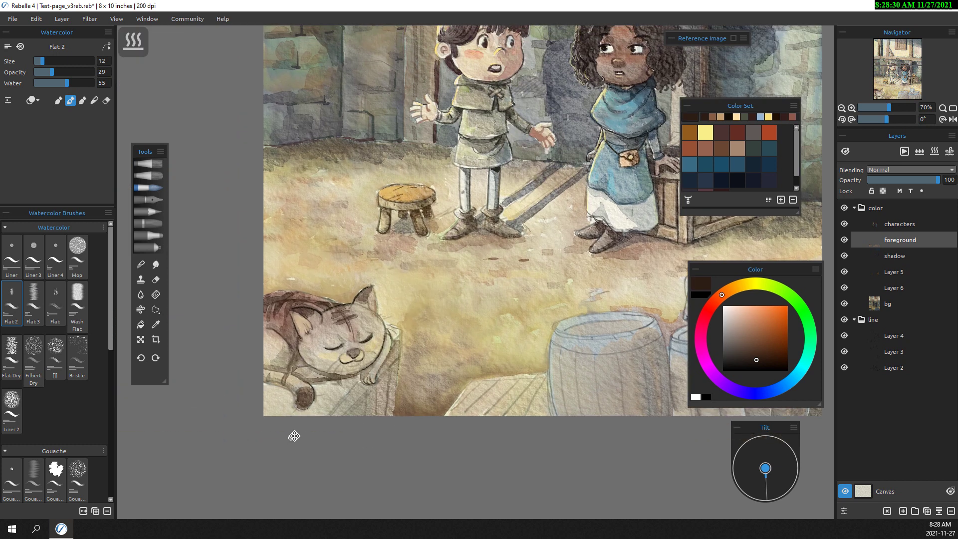
drag(294, 436, 317, 455)
alt+click(330, 419)
mouse_move(371, 399)
mouse_down()
mouse_move(345, 424)
mouse_move(316, 415)
mouse_move(295, 429)
mouse_move(374, 399)
mouse_up()
With a darker brown, shade the barrel tops, the left barrel and the crate top
scroll(499, 249, down, 2)
drag(663, 401, 684, 362)
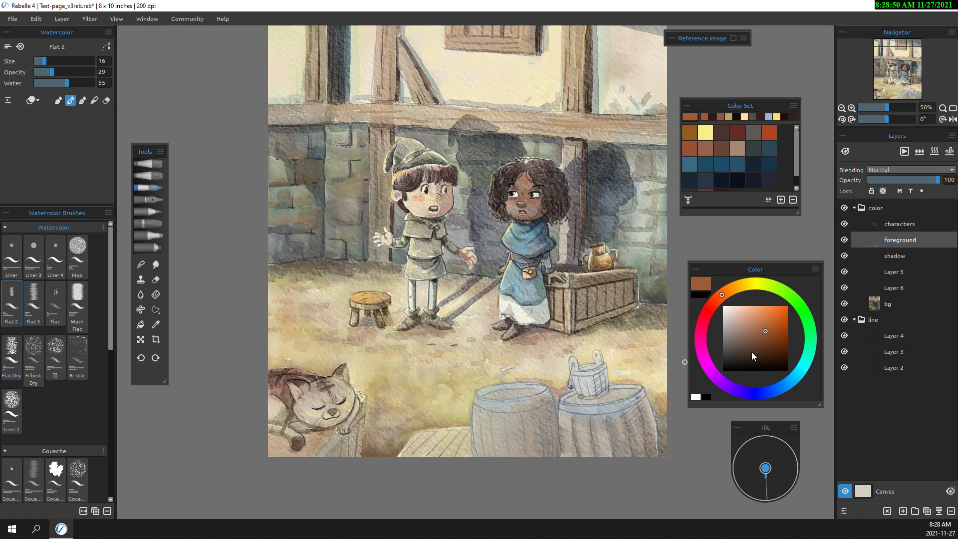
click(746, 357)
mouse_move(517, 411)
mouse_down()
mouse_move(631, 388)
mouse_move(604, 391)
mouse_move(526, 456)
mouse_up()
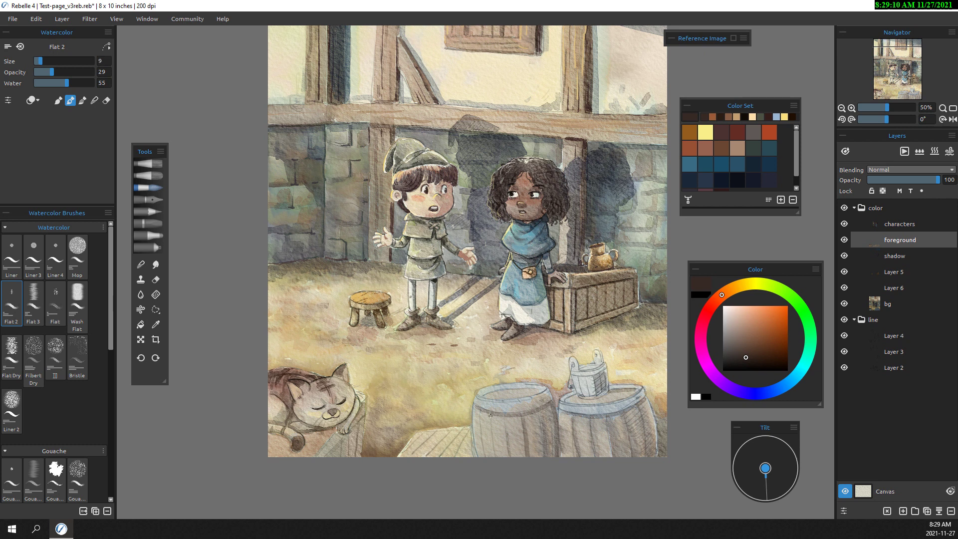
drag(490, 415, 491, 455)
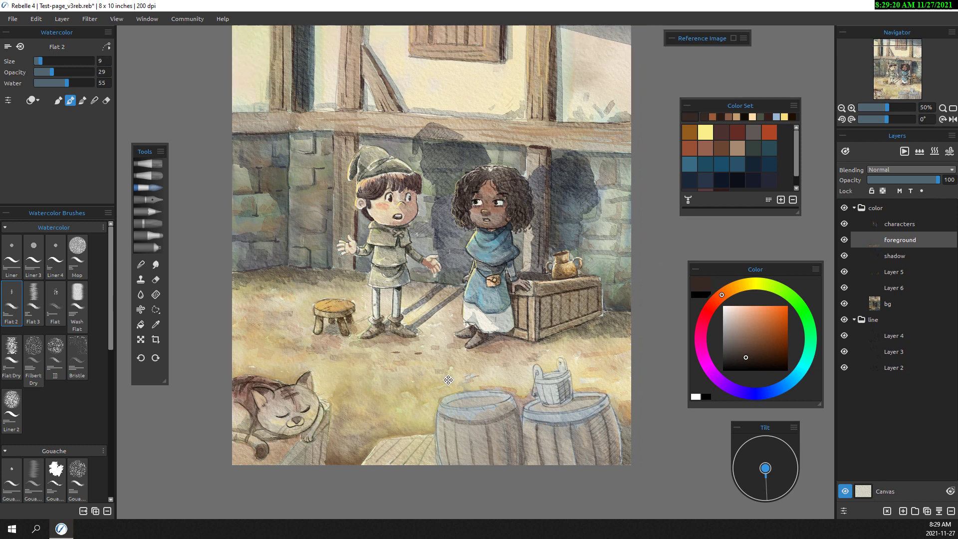
drag(433, 438, 397, 441)
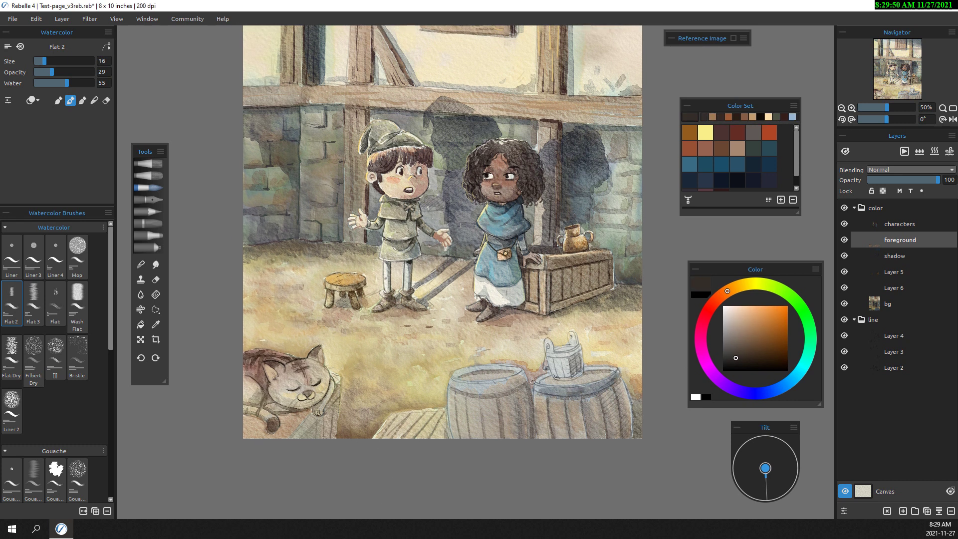
mouse_move(532, 382)
mouse_down()
mouse_move(455, 389)
mouse_move(506, 390)
mouse_up()
With a smaller brush, darken the top rims of both barrels
key(bracketleft)
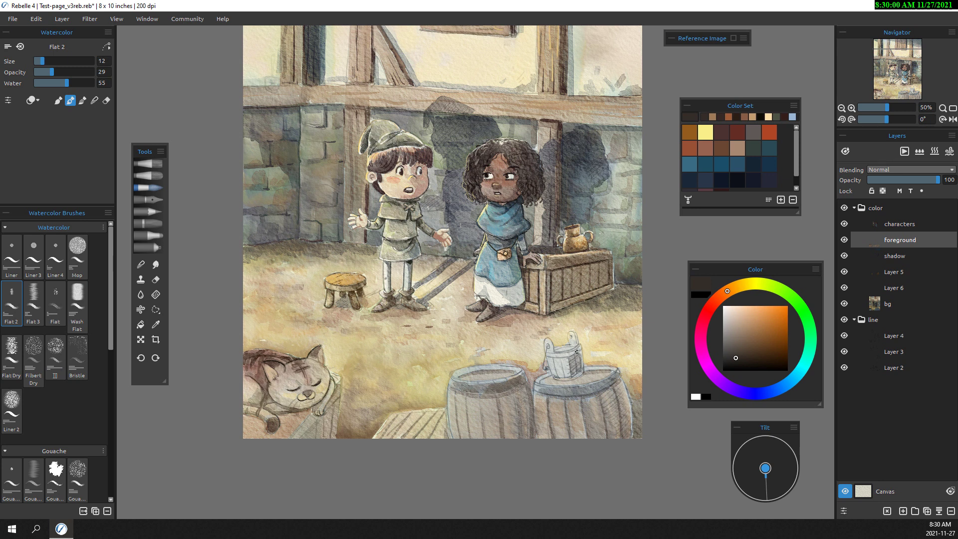
drag(581, 387, 612, 383)
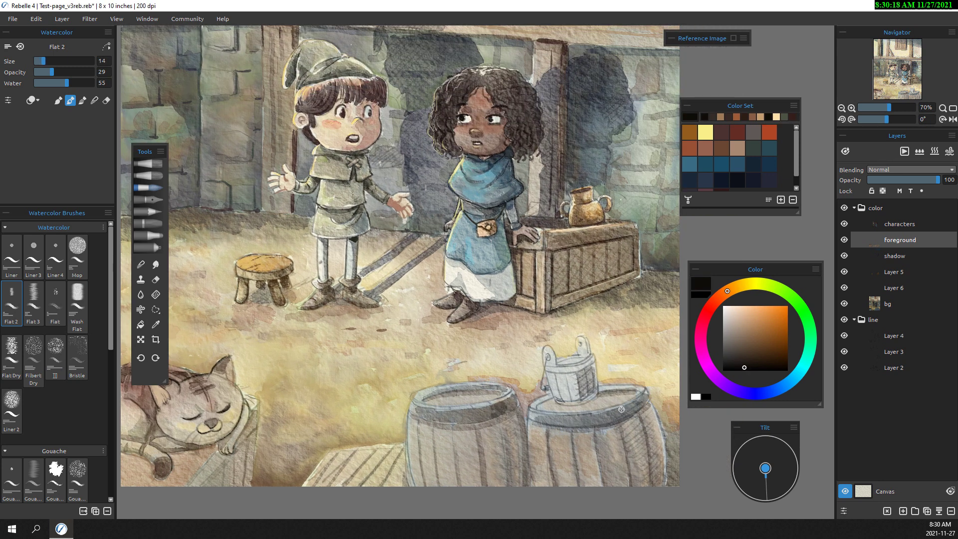
drag(621, 409, 599, 417)
drag(504, 407, 459, 419)
key(bracketleft)
drag(502, 388, 445, 389)
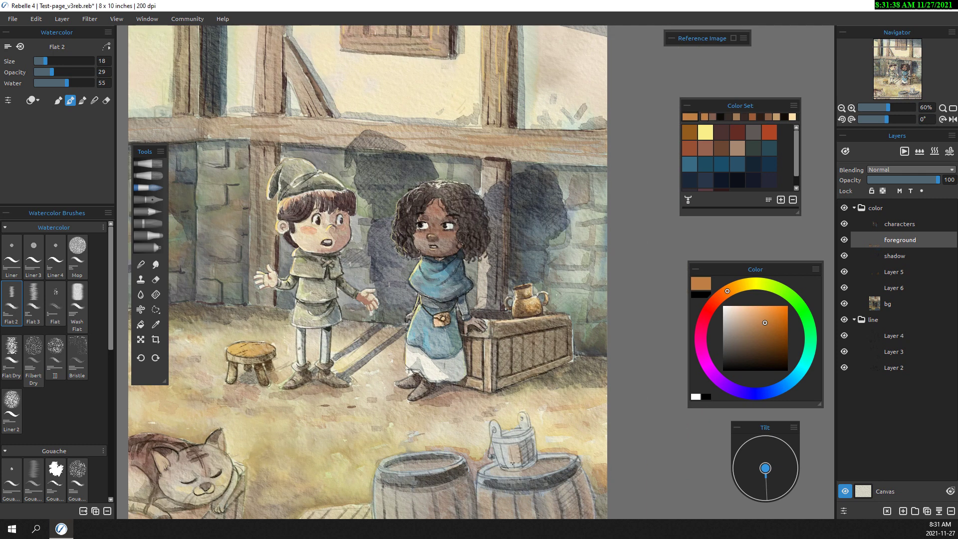
Shade the bucket and its handle with darker wash, then add dark red handle strokes
drag(498, 447, 514, 464)
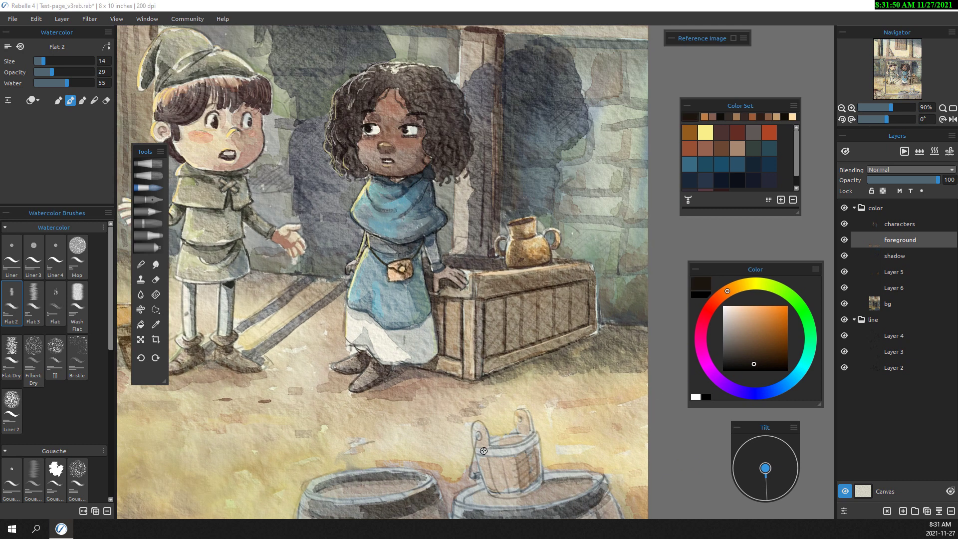
drag(509, 452, 523, 444)
drag(514, 486, 534, 491)
mouse_move(477, 437)
mouse_down()
mouse_move(473, 459)
mouse_move(525, 437)
mouse_up()
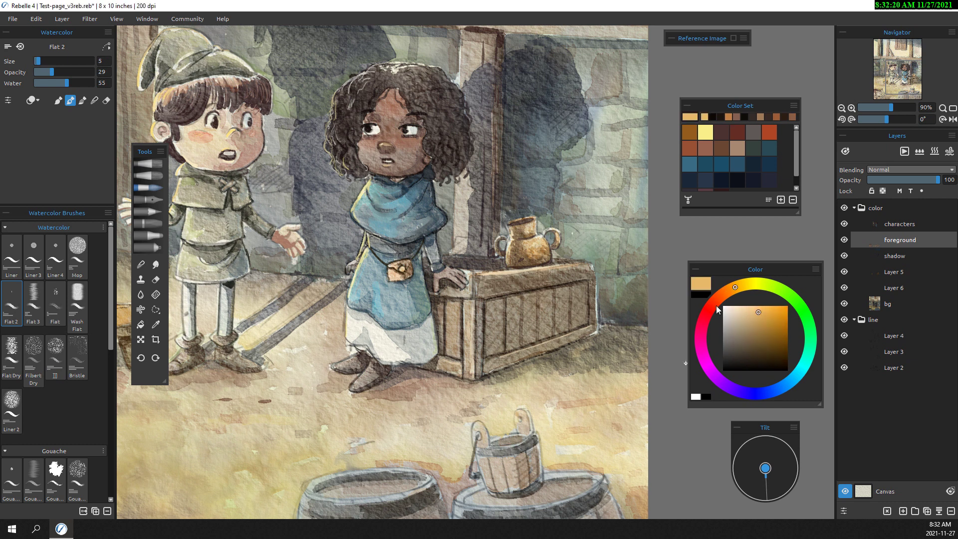
click(716, 309)
drag(484, 428, 489, 447)
drag(524, 409, 530, 432)
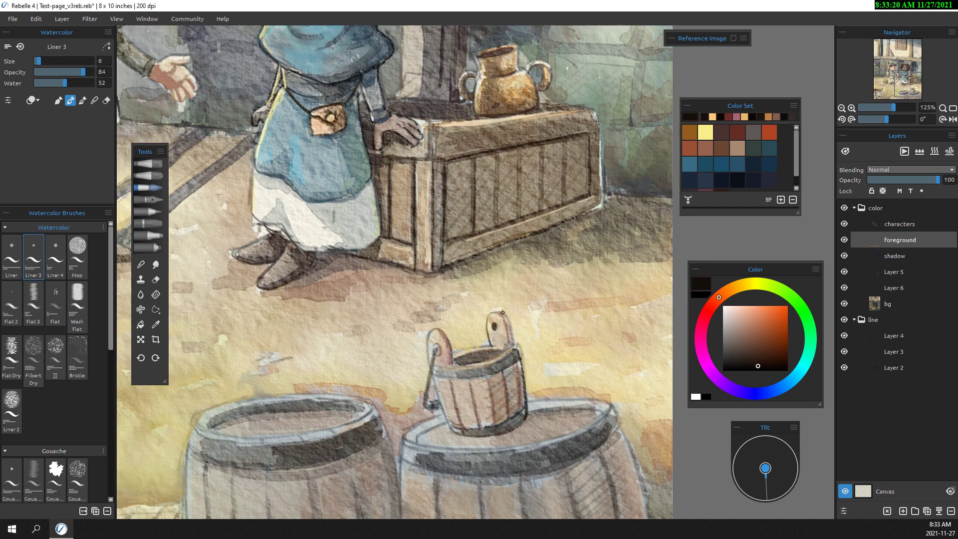
Ink the bucket's rim band and left edge, and add pale yellow highlights along the barrel rims
mouse_move(516, 349)
mouse_down()
mouse_move(453, 364)
mouse_move(503, 370)
mouse_up()
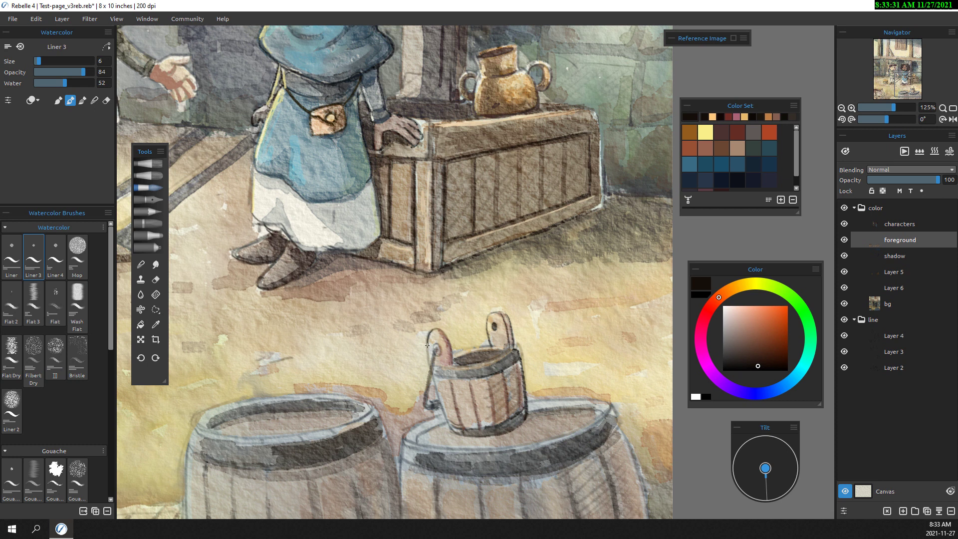
drag(427, 345, 426, 406)
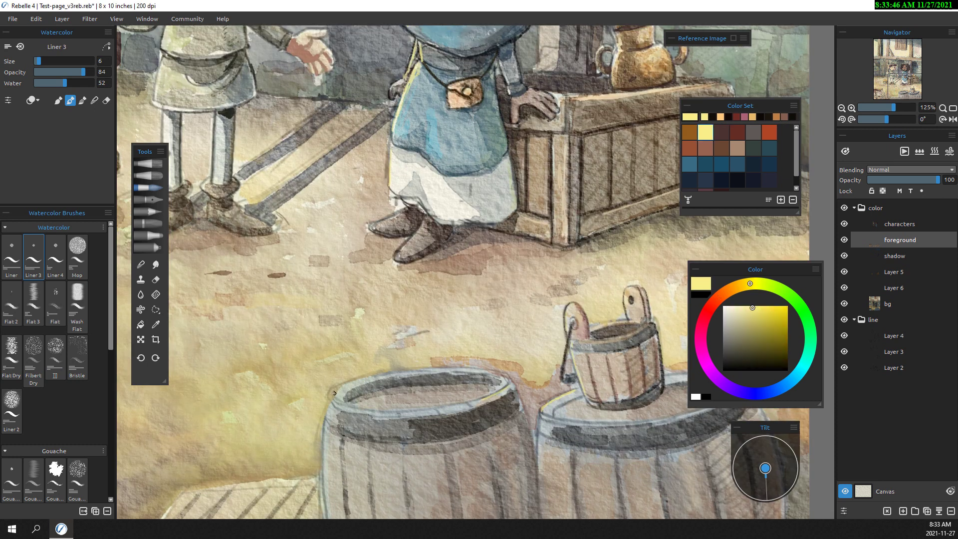
mouse_move(346, 384)
mouse_down()
mouse_move(435, 369)
mouse_move(513, 377)
mouse_up()
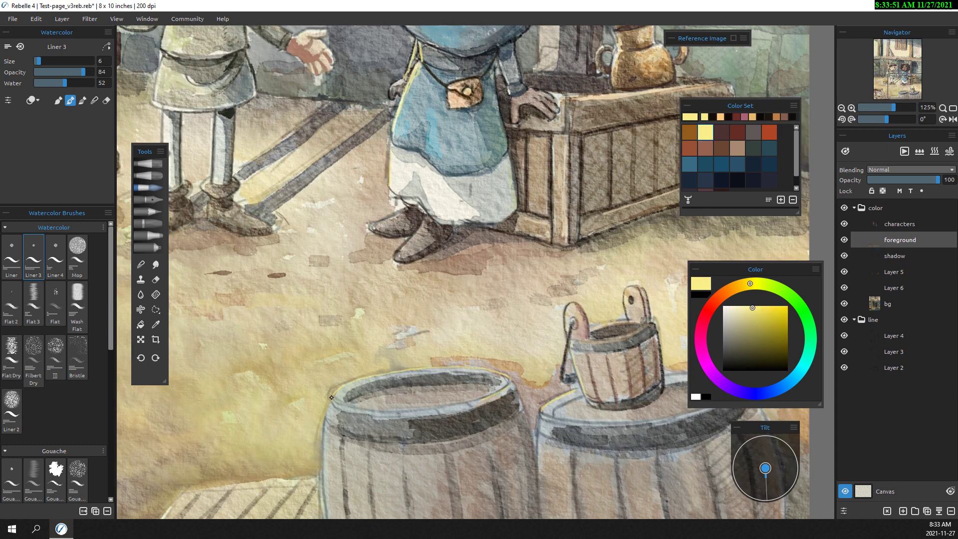
drag(365, 367, 372, 286)
scroll(295, 447, down, 5)
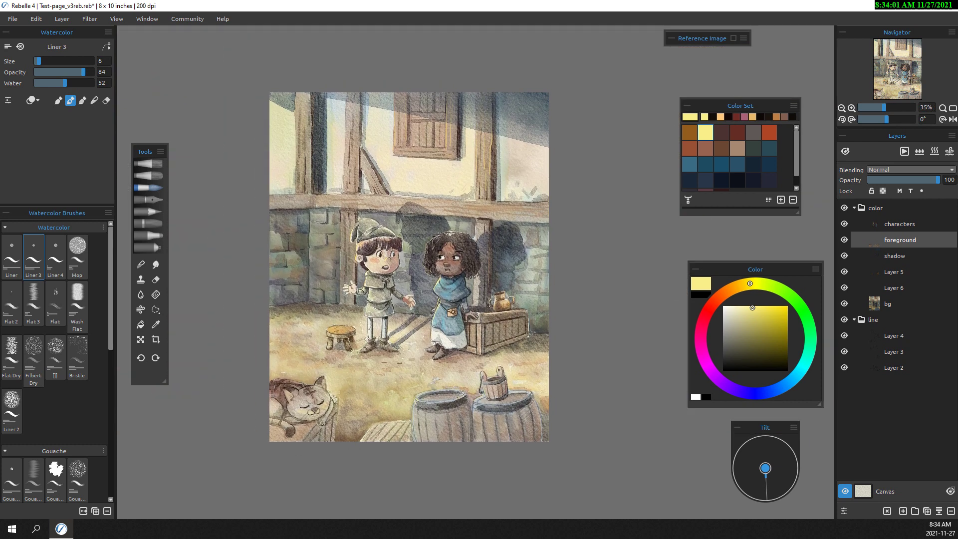
scroll(432, 401, up, 3)
scroll(433, 401, up, 2)
Ink dark rim bands and hatching on both barrels, including the right rim under the bucket
drag(433, 401, 440, 378)
drag(439, 353, 450, 408)
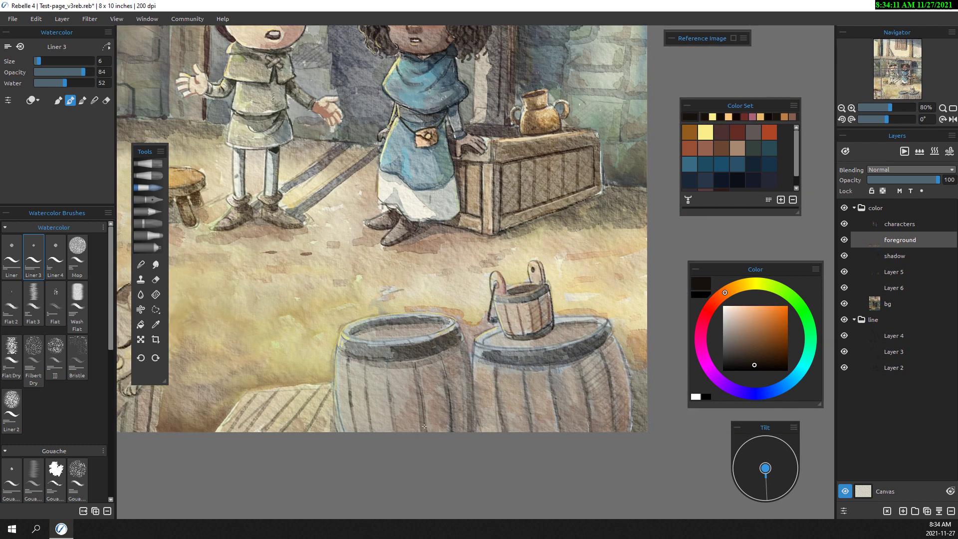
key(bracketright)
key(bracketright)
key(bracketright)
key(bracketleft)
key(bracketleft)
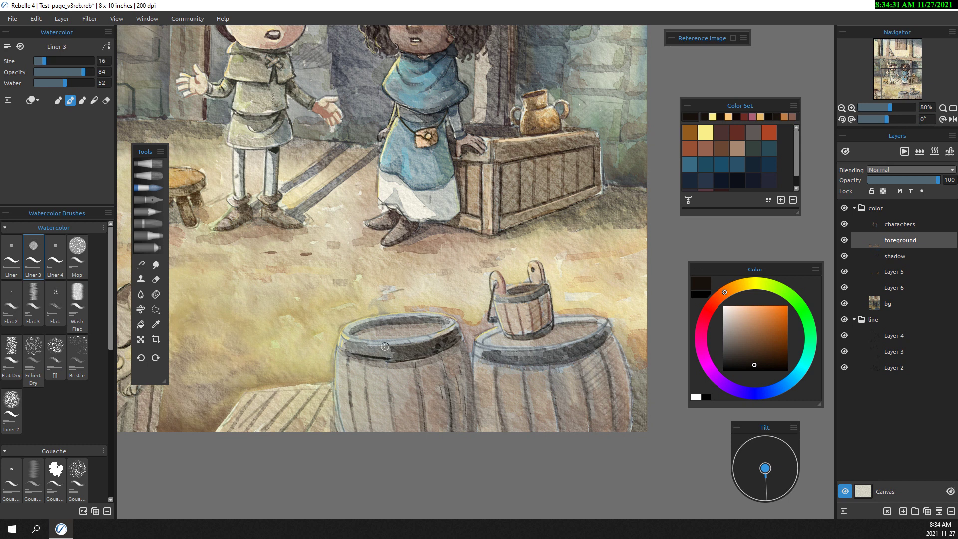
drag(349, 353, 459, 343)
drag(588, 367, 600, 362)
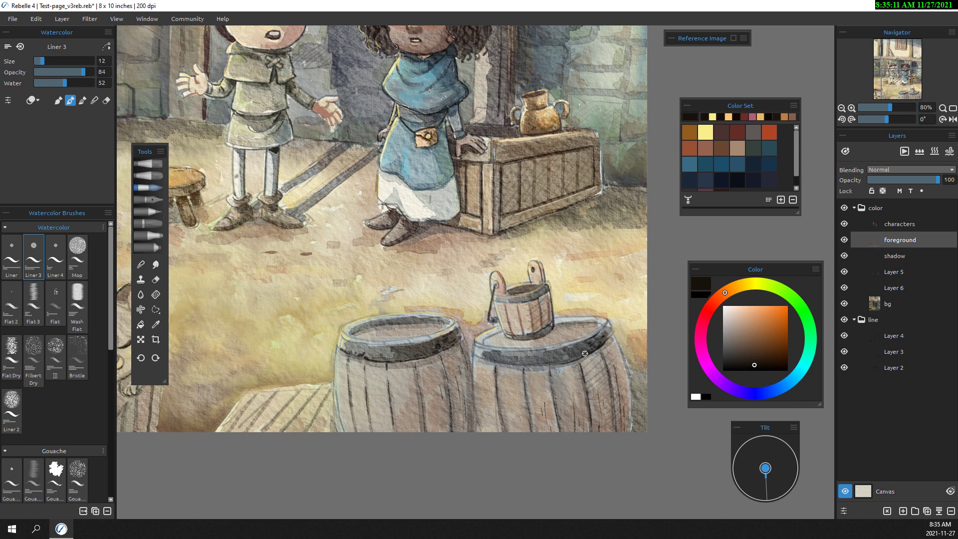
mouse_move(614, 339)
mouse_down()
mouse_move(439, 418)
mouse_move(443, 381)
mouse_up()
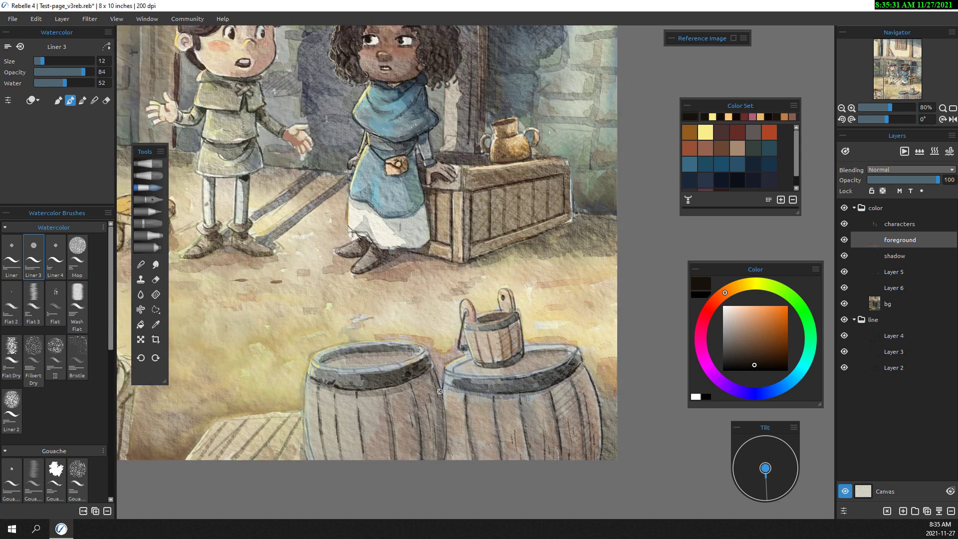
drag(525, 356, 504, 373)
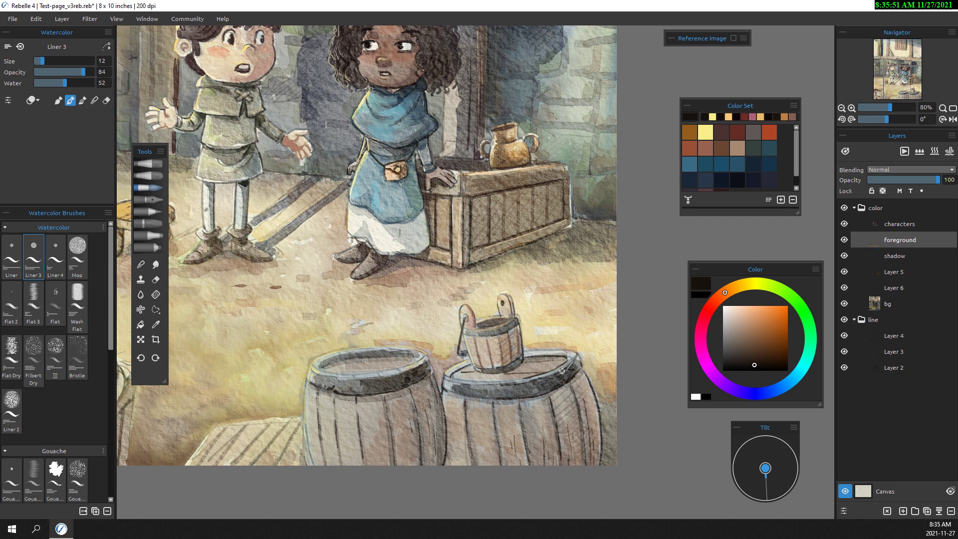
scroll(575, 384, down, 3)
Paint brown vertical strokes up the left barrel with the broad Flat 2 watercolour brush
alt+click(588, 387)
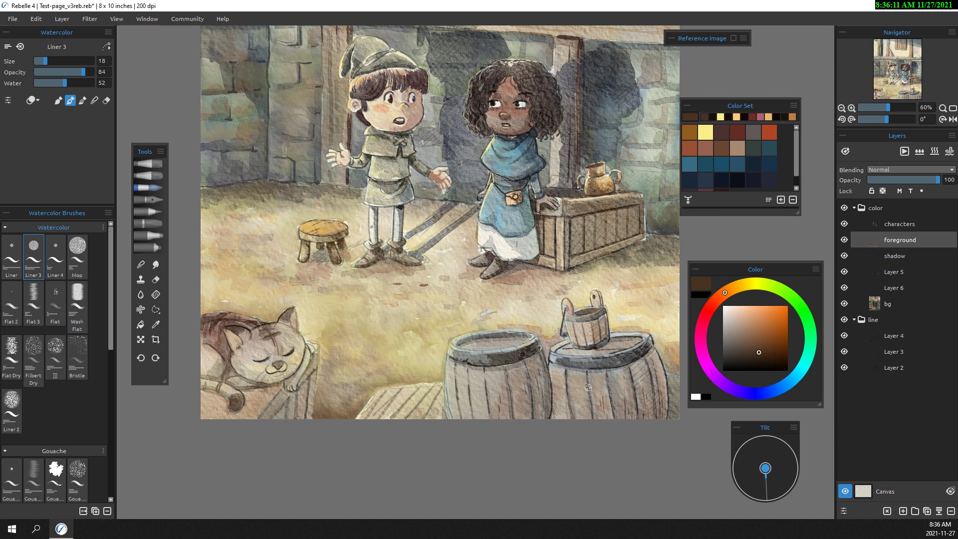
click(11, 302)
mouse_move(482, 399)
mouse_down()
mouse_move(464, 372)
mouse_move(453, 416)
mouse_up()
drag(493, 401, 491, 372)
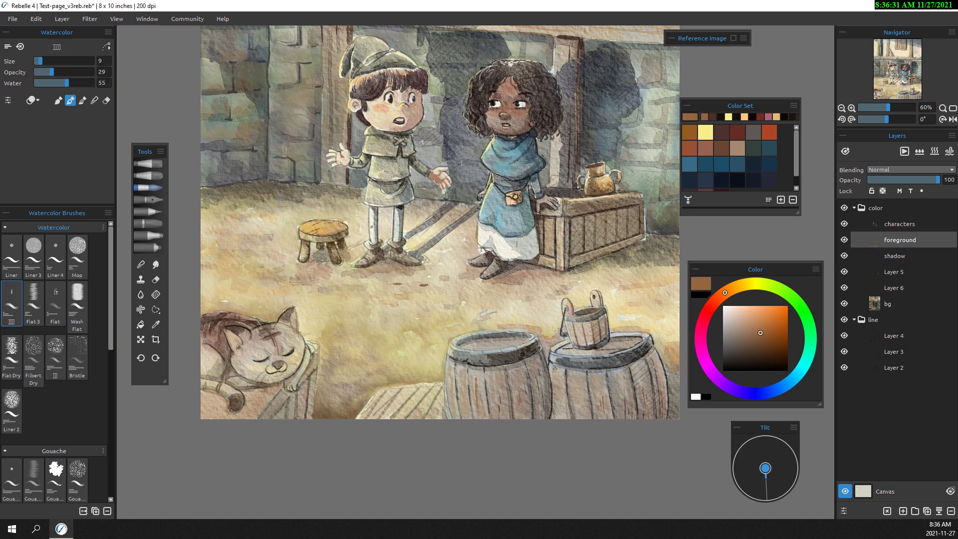
scroll(319, 394, down, 2)
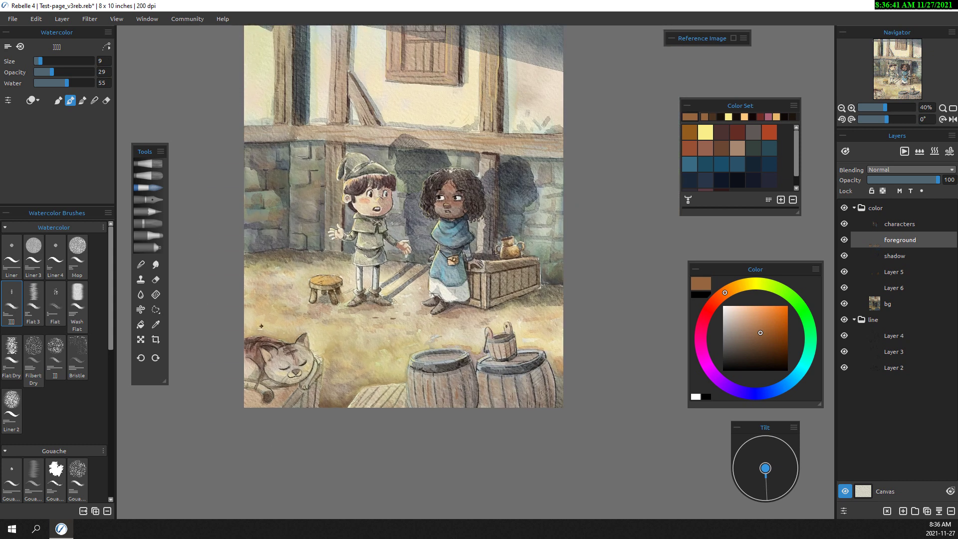
Load a near-black brown watercolour, resize the brush, and zoom out over the scene
alt+click(479, 374)
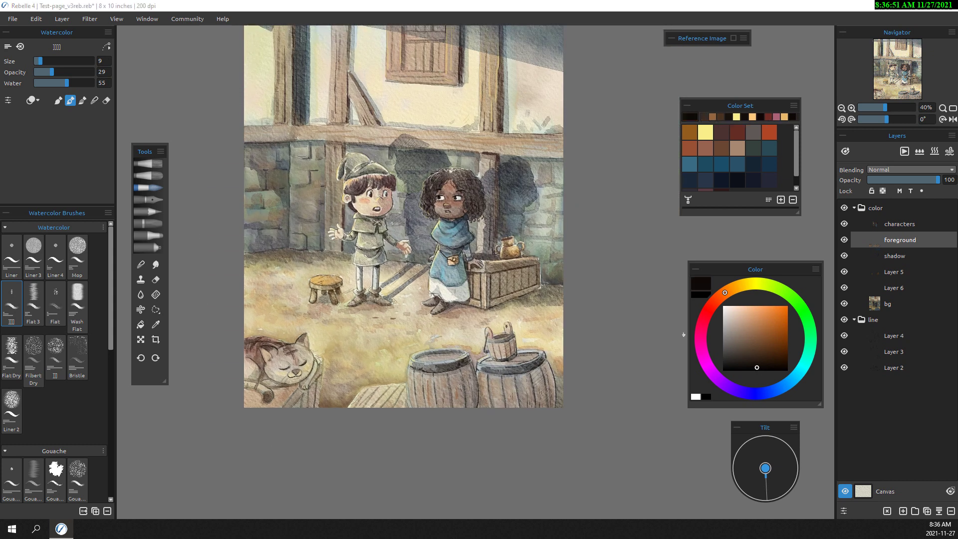
key(bracketright)
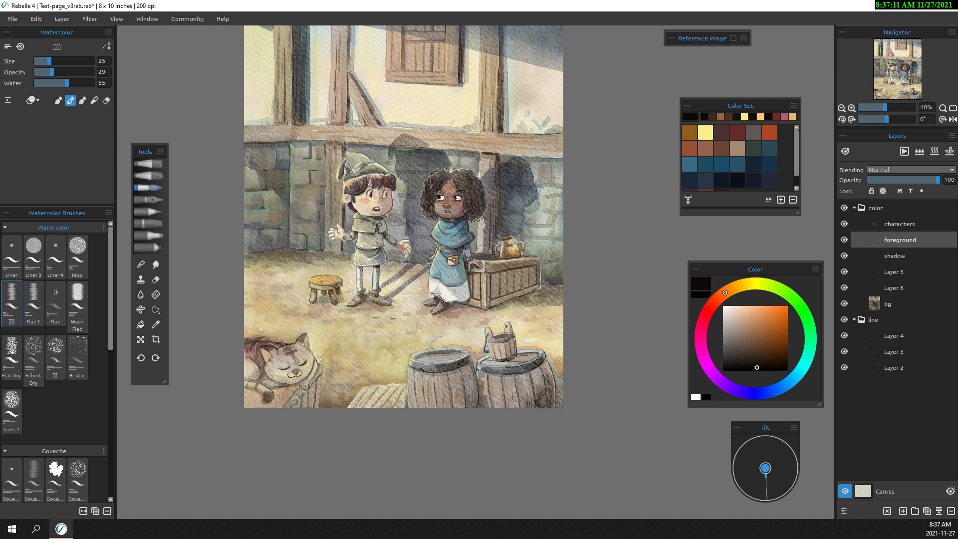
drag(302, 401, 310, 409)
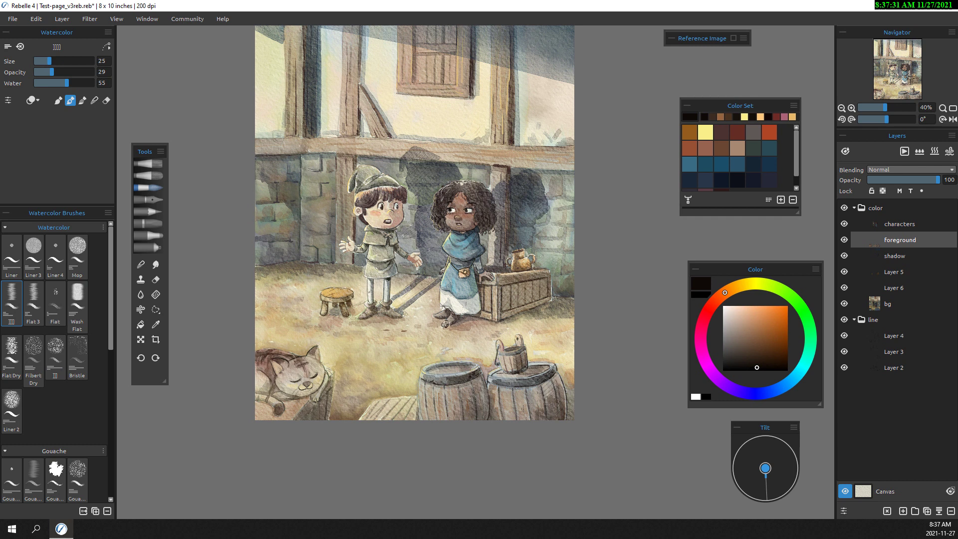
key(bracketleft)
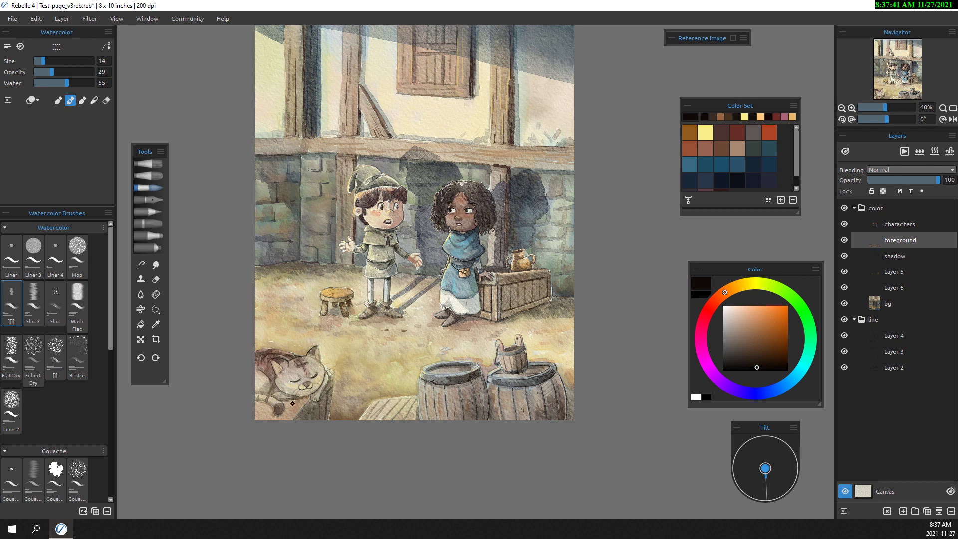
scroll(207, 417, down, 1)
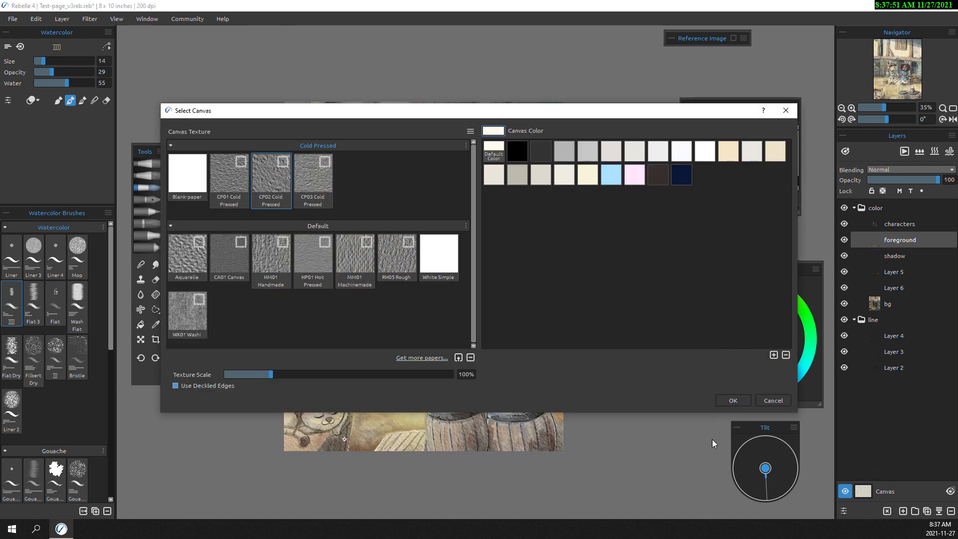